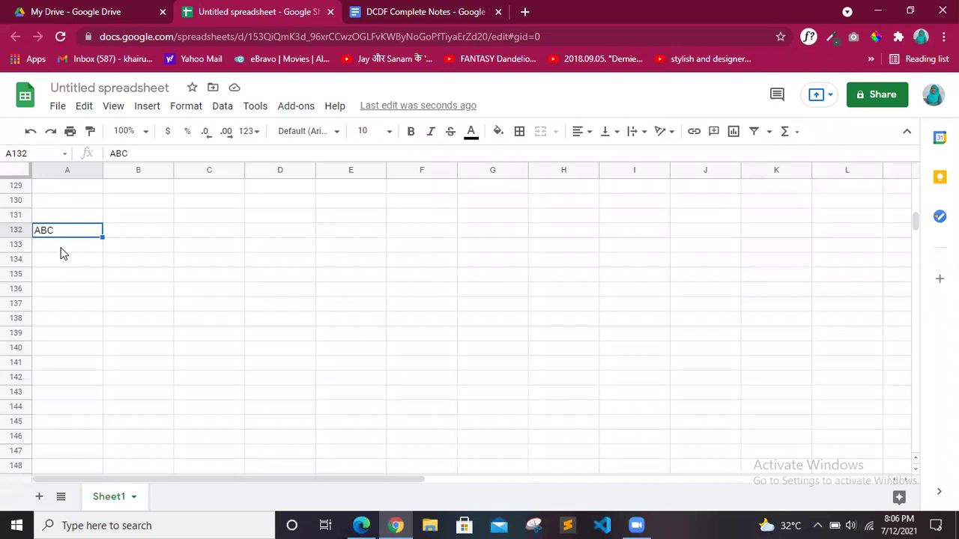
Enter 2^3 in cell A133, directly below ABC
{"action": "key", "text": "Down"}
{"action": "type", "text": "2^3"}
{"action": "key", "text": "Return"}
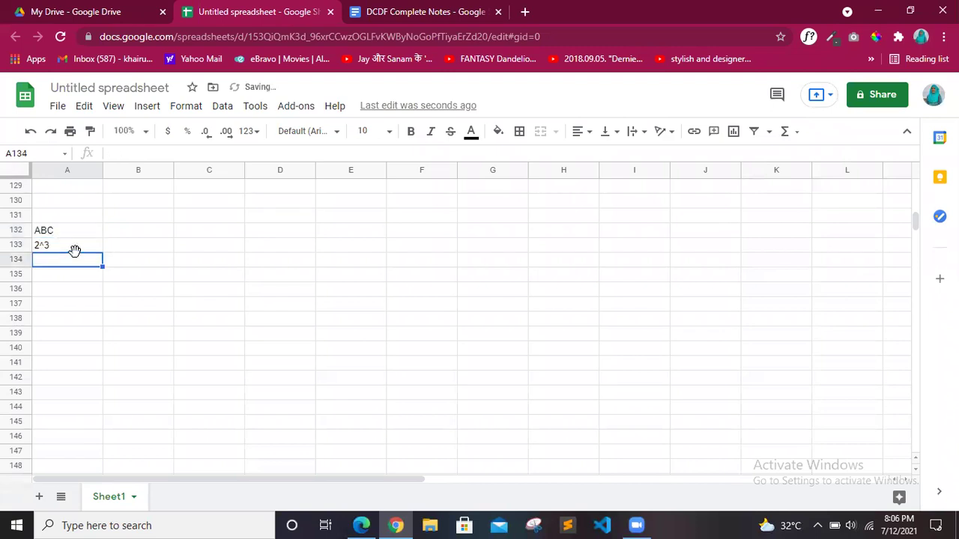
Enter the numbers 0 to 7 down column A, one per row, in A135:A142
{"action": "left_click", "coordinate": [86, 251]}
{"action": "left_click", "coordinate": [121, 278]}
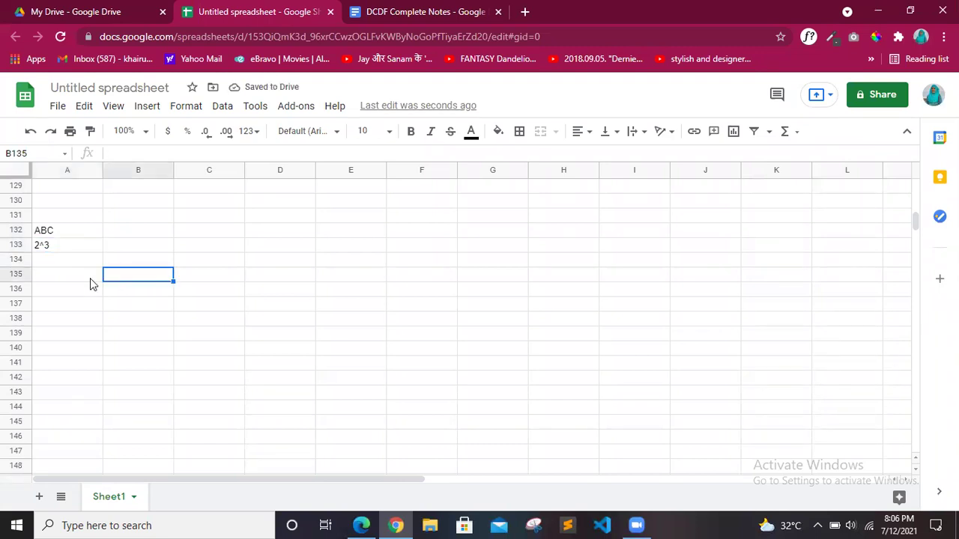
{"action": "left_click", "coordinate": [90, 278]}
{"action": "type", "text": "0"}
{"action": "key", "text": "Return"}
{"action": "type", "text": "1"}
{"action": "key", "text": "Return"}
{"action": "type", "text": "2"}
{"action": "key", "text": "Return"}
{"action": "type", "text": "3"}
{"action": "key", "text": "Return"}
{"action": "type", "text": "4 5"}
{"action": "key", "text": "Return"}
{"action": "type", "text": "6"}
{"action": "key", "text": "Return"}
{"action": "type", "text": "7"}
{"action": "key", "text": "Return"}
Enter the column headings A, B and C in cells B135, C135 and D135
{"action": "key", "text": "Tab"}
{"action": "key", "text": "Up"}
{"action": "key", "text": "Up"}
{"action": "key", "text": "Up"}
{"action": "key", "text": "Up"}
{"action": "key", "text": "Up"}
{"action": "key", "text": "Up"}
{"action": "key", "text": "Up"}
{"action": "key", "text": "Up"}
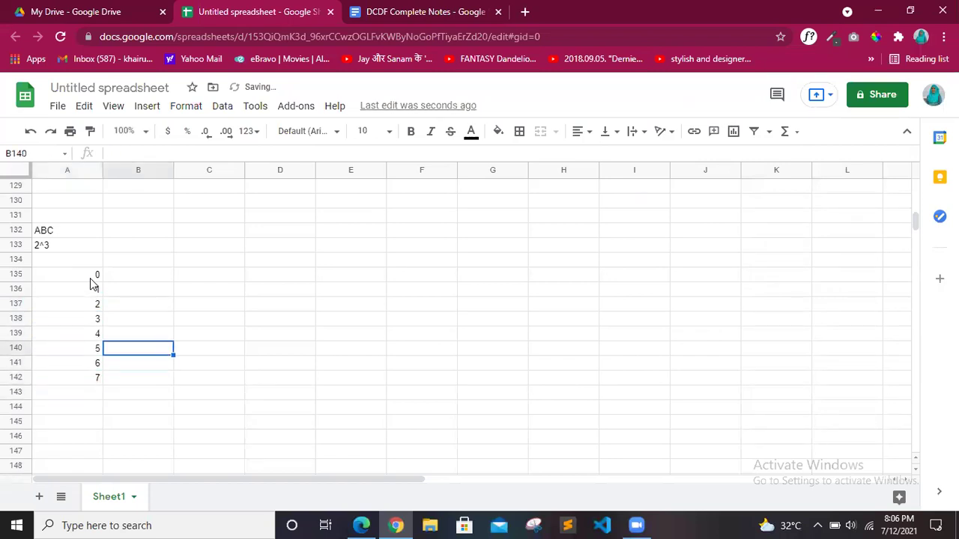
{"action": "key", "text": "Right"}
{"action": "key", "text": "Right"}
{"action": "key", "text": "Left"}
{"action": "key", "text": "Left"}
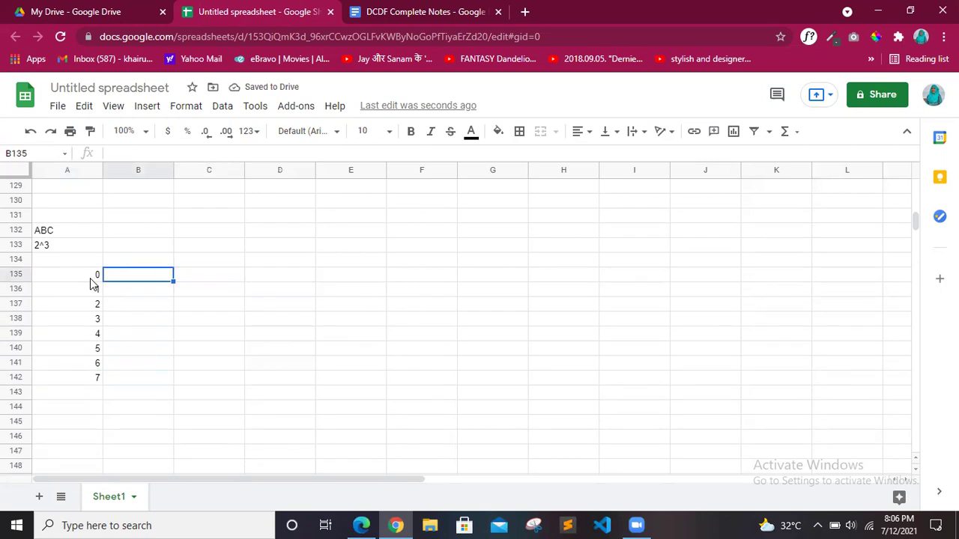
{"action": "key", "text": "Up"}
{"action": "key", "text": "Down"}
{"action": "key", "text": "Right"}
{"action": "key", "text": "Left"}
{"action": "type", "text": "A"}
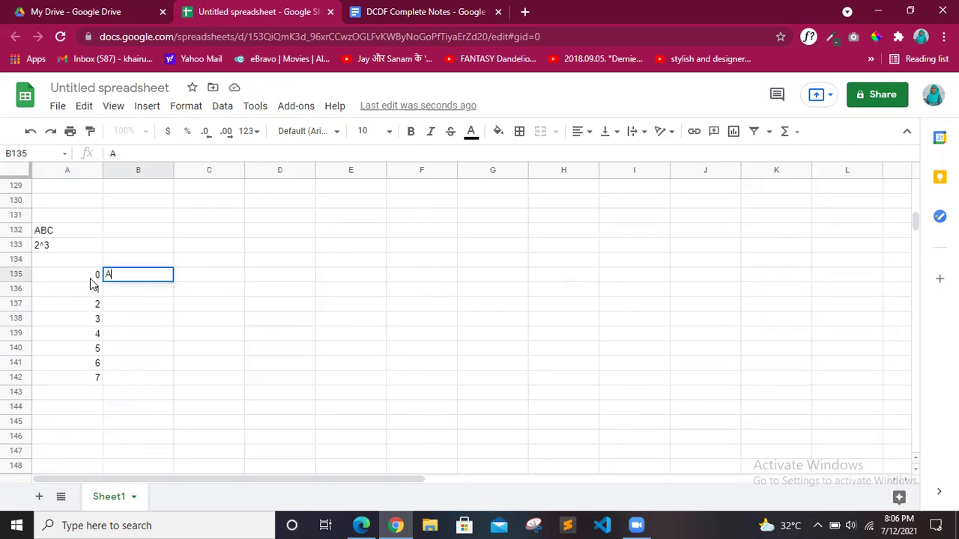
{"action": "key", "text": "Tab"}
{"action": "type", "text": "B"}
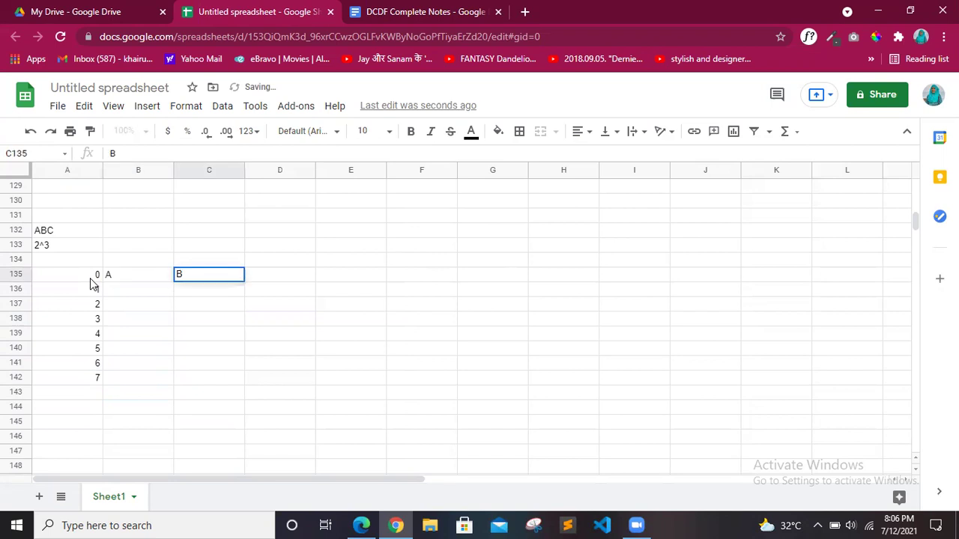
{"action": "key", "text": "Tab"}
{"action": "type", "text": "C"}
Merge cells B134:D134 above the column headings and enter the title Inputs
{"action": "key", "text": "shift+Return"}
{"action": "key", "text": "shift+Right"}
{"action": "key", "text": "shift+Right"}
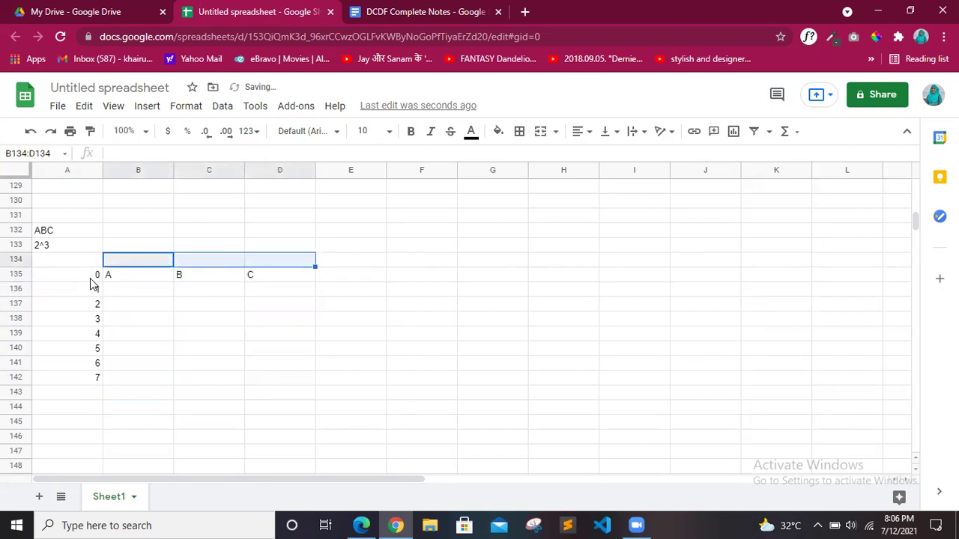
{"action": "left_click", "coordinate": [540, 131]}
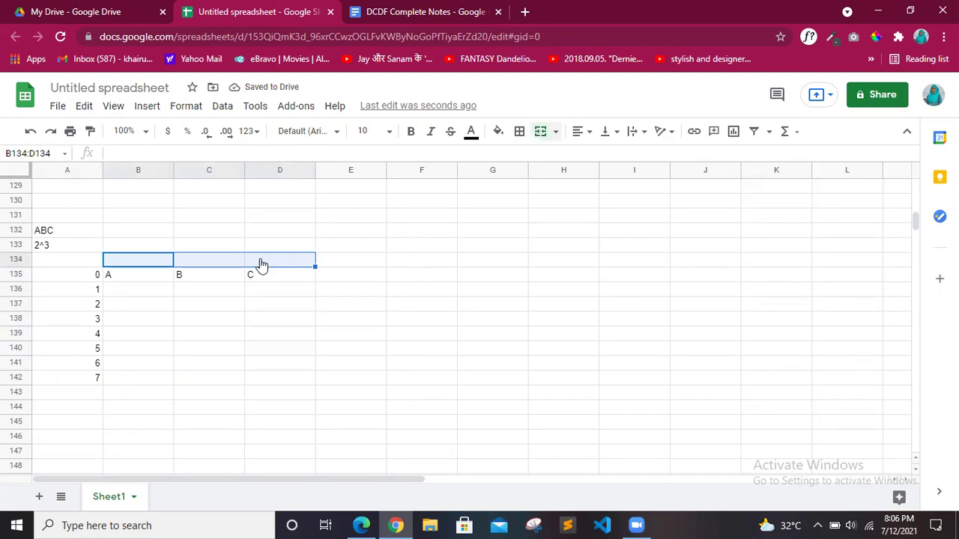
{"action": "type", "text": "Inputs"}
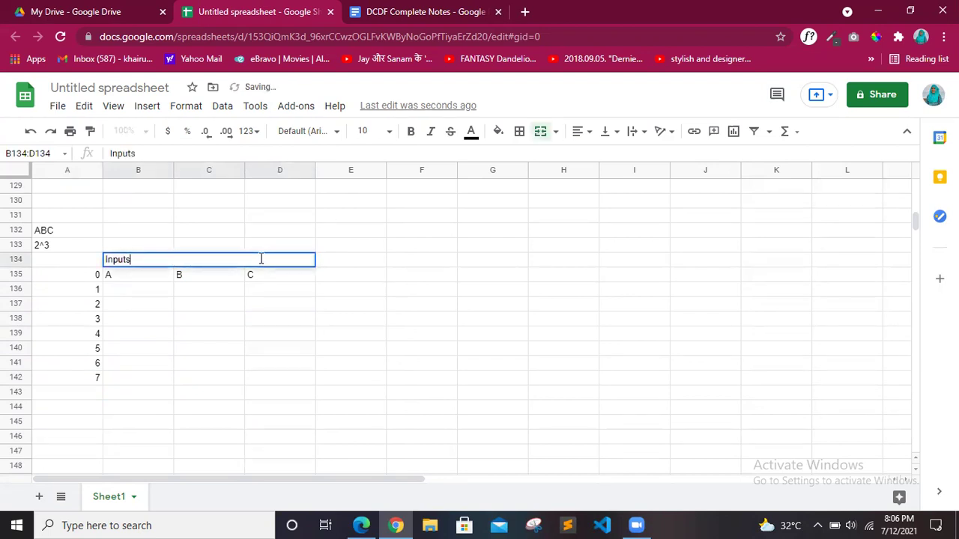
{"action": "key", "text": "Return"}
{"action": "left_click", "coordinate": [325, 336]}
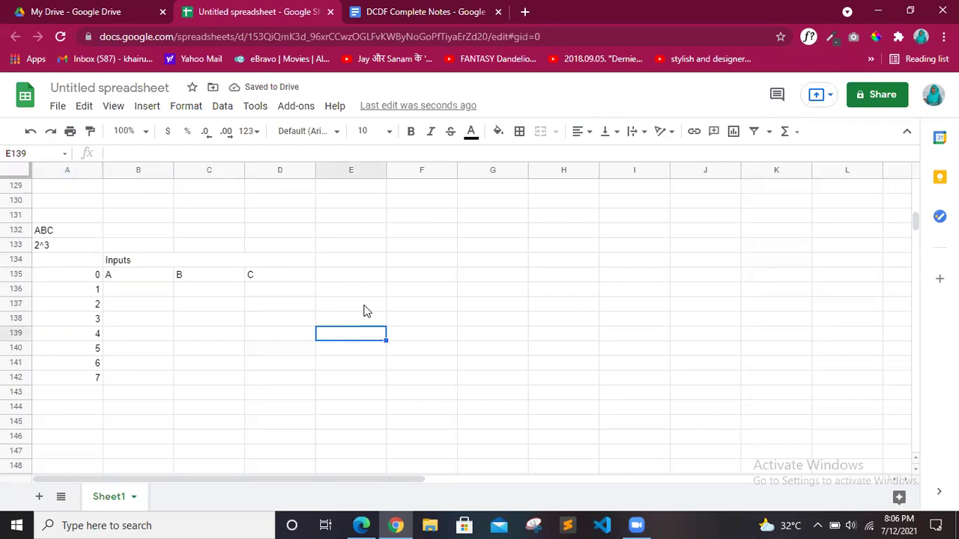
Move the numbers 0 to 7 in column A down one row to A136:A143
{"action": "scroll", "coordinate": [156, 317], "scroll_direction": "down", "scroll_amount": 1}
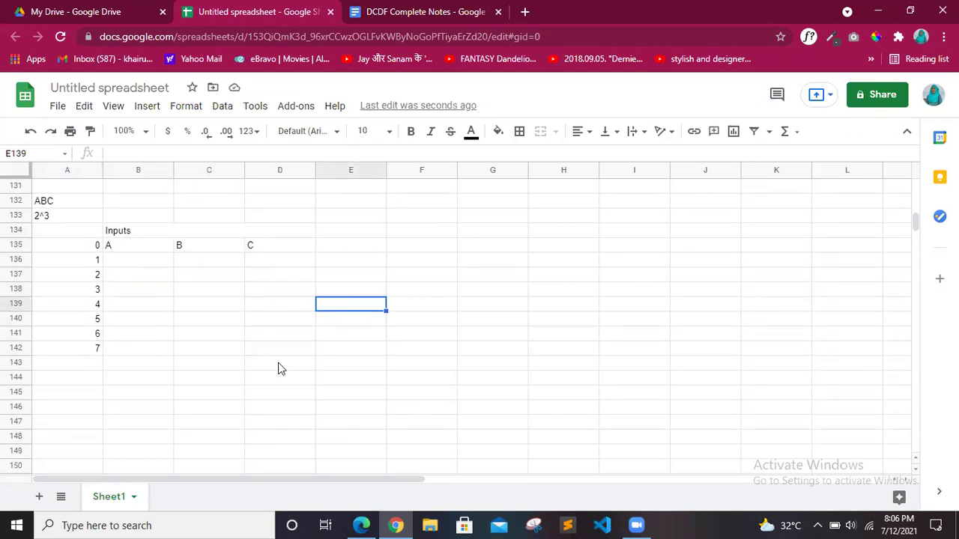
{"action": "left_click", "coordinate": [91, 249]}
{"action": "key", "text": "shift+Down"}
{"action": "key", "text": "shift+Down"}
{"action": "key", "text": "shift+Down"}
{"action": "key", "text": "shift+Down"}
{"action": "key", "text": "shift+Down"}
{"action": "key", "text": "shift+Down"}
{"action": "key", "text": "shift+Down"}
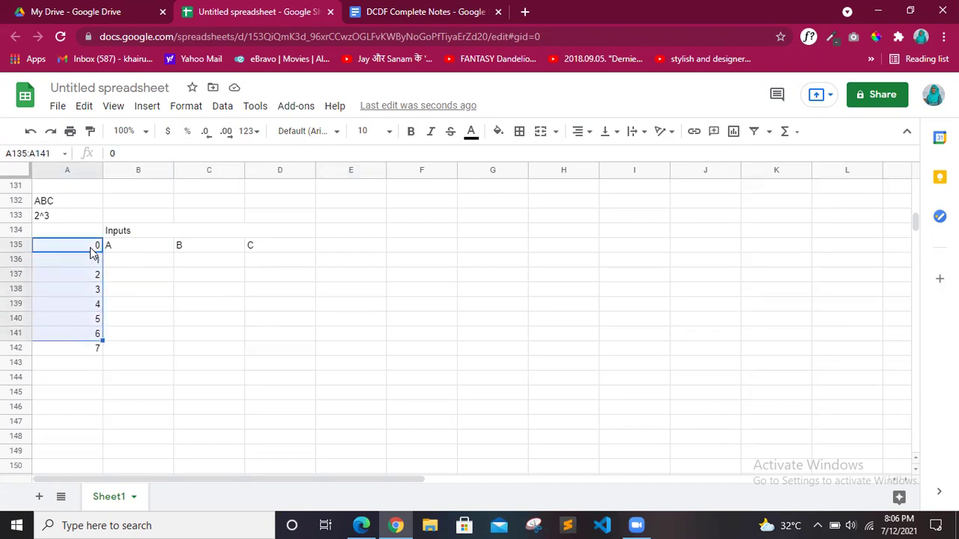
{"action": "key", "text": "ctrl+c"}
{"action": "key", "text": "Down"}
{"action": "key", "text": "ctrl+v"}
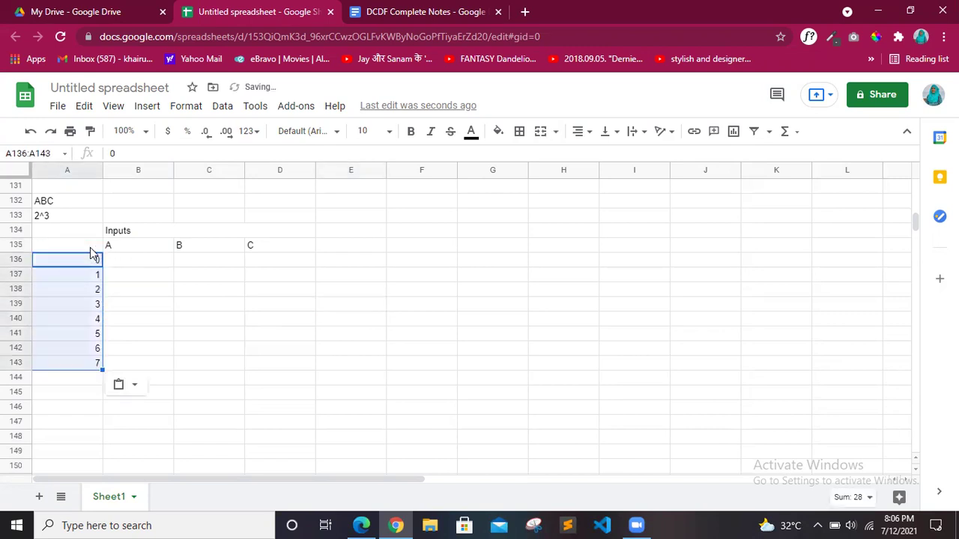
Fill B136:B143 under heading A with four 0s followed by four 1s
{"action": "left_click", "coordinate": [159, 262]}
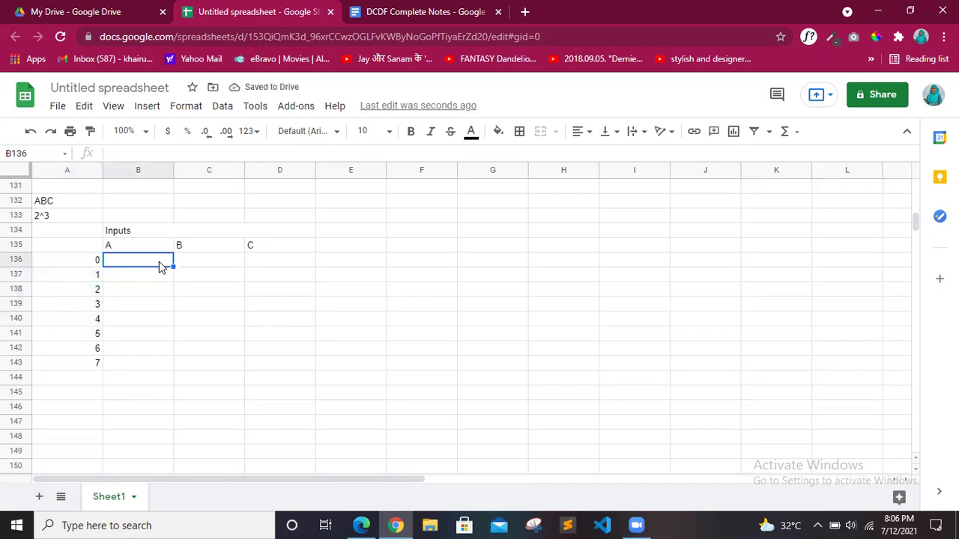
{"action": "type", "text": "0"}
{"action": "key", "text": "Return"}
{"action": "type", "text": "0"}
{"action": "key", "text": "Return"}
{"action": "type", "text": "0"}
{"action": "key", "text": "Return"}
{"action": "type", "text": "0"}
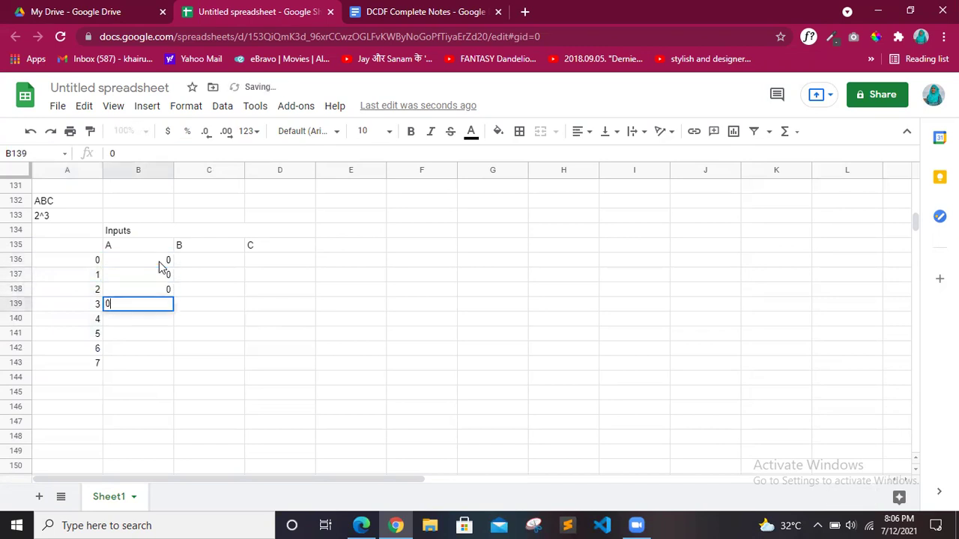
{"action": "key", "text": "Return"}
{"action": "type", "text": "1"}
{"action": "key", "text": "Return"}
{"action": "type", "text": "1"}
{"action": "key", "text": "Return"}
{"action": "type", "text": "1"}
{"action": "key", "text": "Return"}
{"action": "type", "text": "1"}
{"action": "key", "text": "Return"}
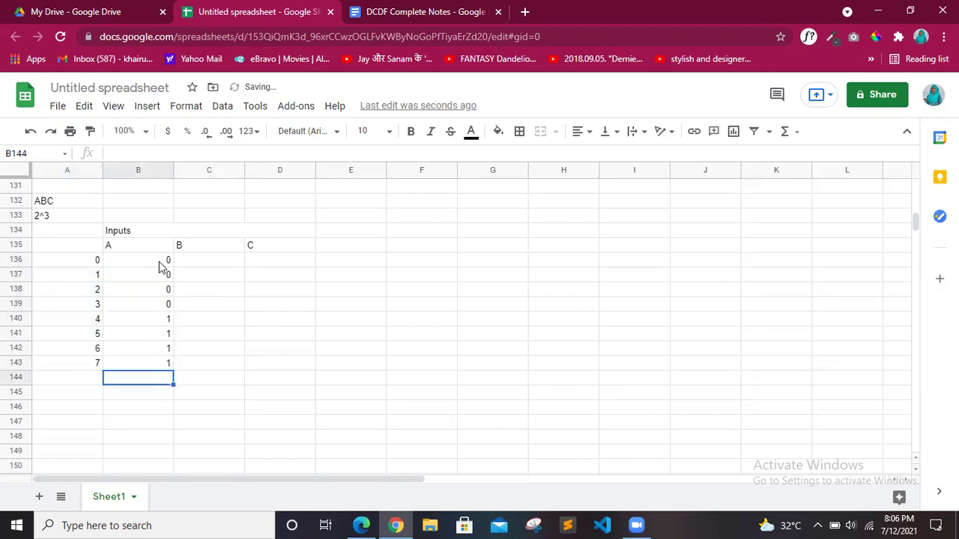
Fill C136:C143 under heading B with the values 0, 0, 1, 1, 0, 0, 1, 1
{"action": "left_click", "coordinate": [235, 260]}
{"action": "type", "text": "0"}
{"action": "key", "text": "Return"}
{"action": "type", "text": "0"}
{"action": "key", "text": "Return"}
{"action": "type", "text": "1"}
{"action": "key", "text": "Return"}
{"action": "type", "text": "1"}
{"action": "key", "text": "Return"}
{"action": "key", "text": "Return"}
{"action": "key", "text": "Up"}
{"action": "type", "text": "0"}
{"action": "key", "text": "Return"}
{"action": "type", "text": "0"}
{"action": "key", "text": "Return"}
{"action": "type", "text": "1"}
{"action": "key", "text": "Return"}
{"action": "type", "text": "1"}
{"action": "key", "text": "Tab"}
Fill D136:D143 under heading C with alternating values, starting with 0 and ending with 1
{"action": "key", "text": "Left"}
{"action": "key", "text": "Right"}
{"action": "key", "text": "Up"}
{"action": "key", "text": "Up"}
{"action": "key", "text": "Up"}
{"action": "key", "text": "Up"}
{"action": "key", "text": "Up"}
{"action": "key", "text": "Up"}
{"action": "key", "text": "Up"}
{"action": "type", "text": "0"}
{"action": "key", "text": "Return"}
{"action": "type", "text": "1"}
{"action": "key", "text": "Return"}
{"action": "type", "text": "0"}
{"action": "key", "text": "Return"}
{"action": "type", "text": "1"}
{"action": "key", "text": "Return"}
{"action": "type", "text": "0"}
{"action": "key", "text": "Return"}
{"action": "type", "text": "1"}
{"action": "key", "text": "Return"}
{"action": "type", "text": "0"}
{"action": "key", "text": "Return"}
{"action": "type", "text": "1"}
{"action": "key", "text": "Return"}
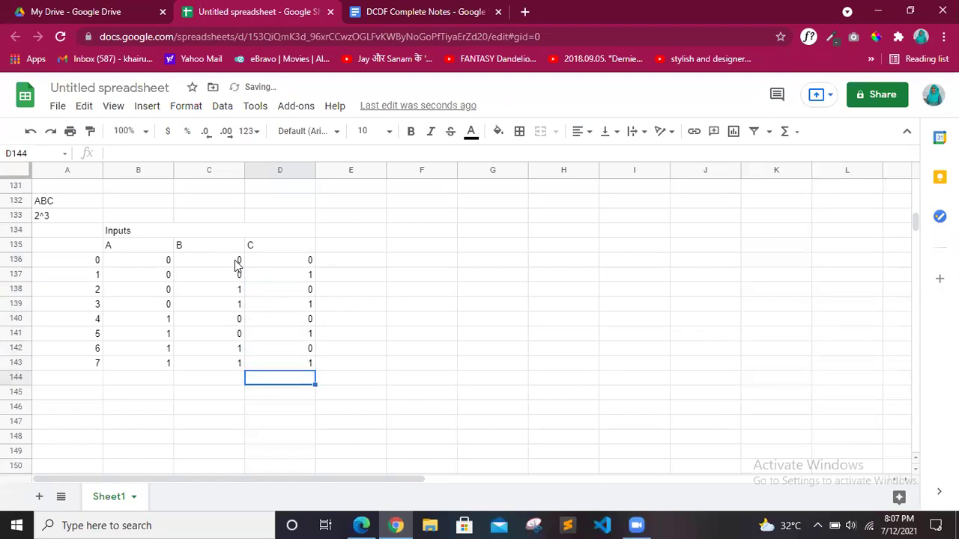
Examine the pattern of 0s and 1s in the input columns, going down column A's values from B136
{"action": "left_click", "coordinate": [403, 370]}
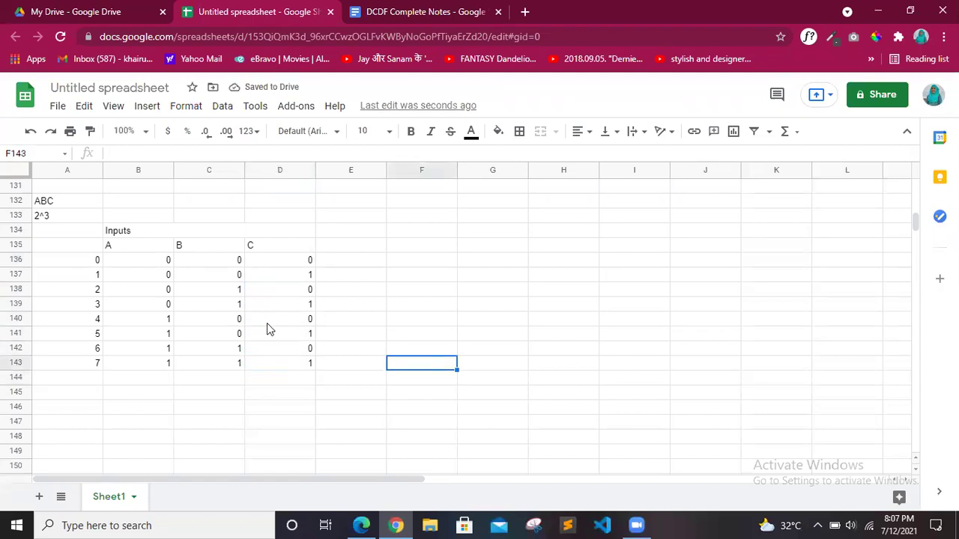
{"action": "left_click", "coordinate": [169, 264]}
{"action": "key", "text": "Down"}
{"action": "key", "text": "Down"}
{"action": "key", "text": "Down"}
{"action": "key", "text": "Down"}
{"action": "key", "text": "Down"}
{"action": "key", "text": "Down"}
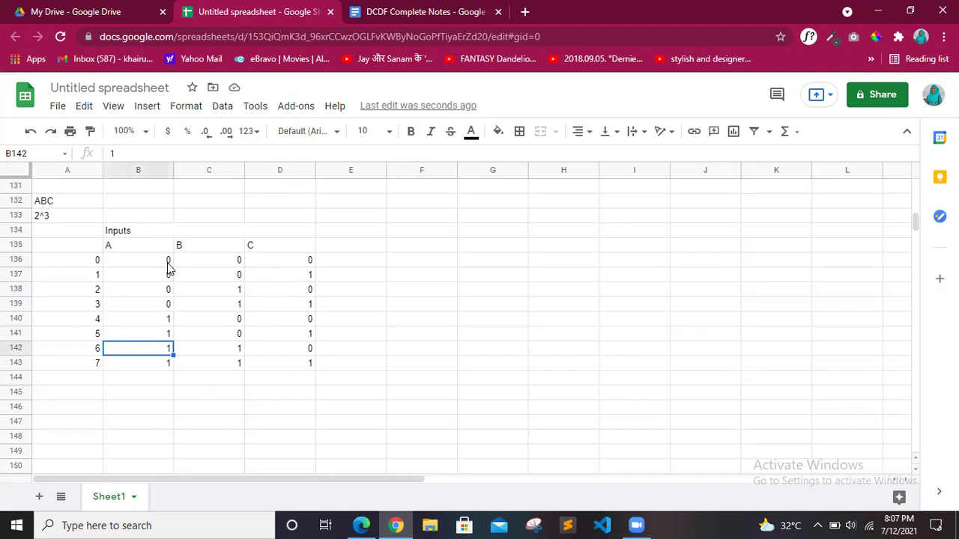
{"action": "left_click", "coordinate": [162, 264]}
{"action": "key", "text": "shift+Down"}
{"action": "key", "text": "shift+Down"}
{"action": "key", "text": "shift+Down"}
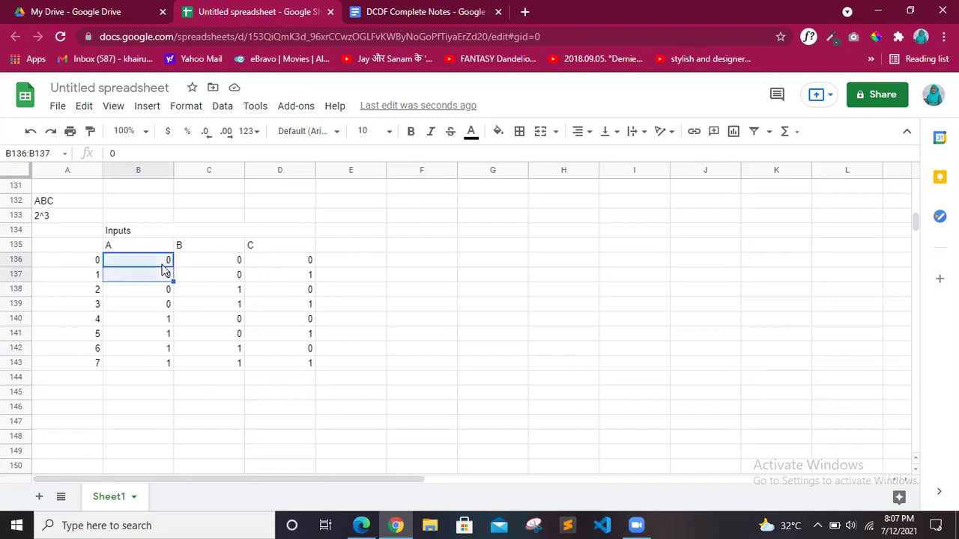
{"action": "left_click", "coordinate": [291, 363]}
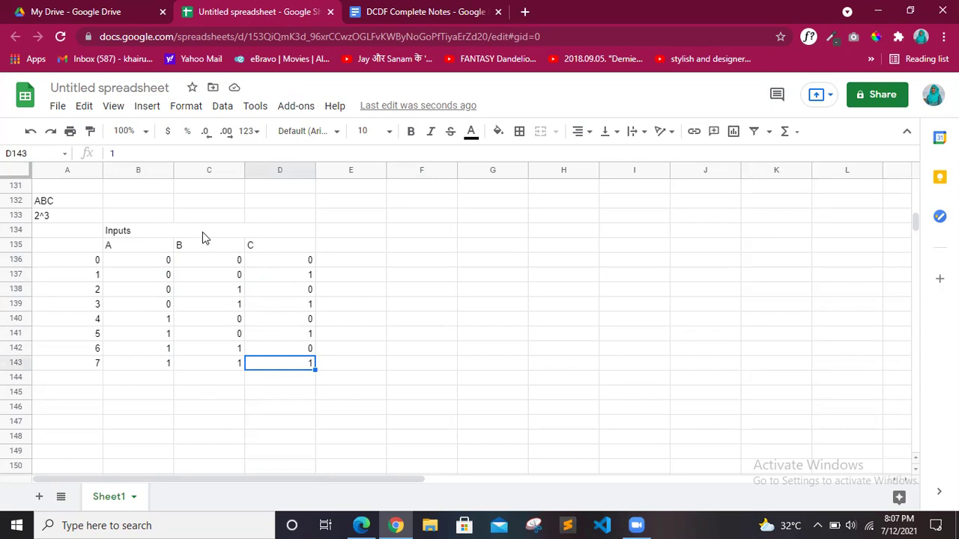
Extend the heading in D135 to read C (2^0 = 1)
{"action": "left_click", "coordinate": [281, 248]}
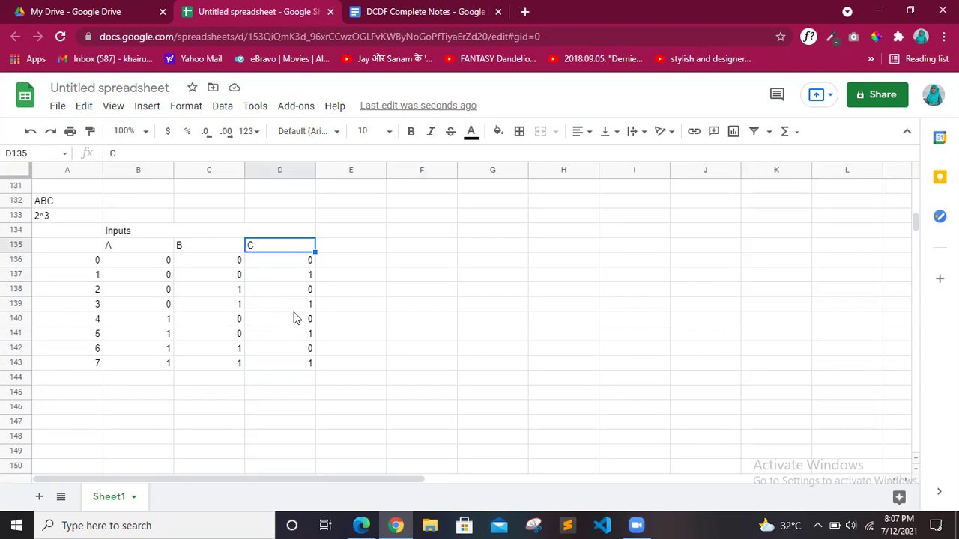
{"action": "key", "text": "Right"}
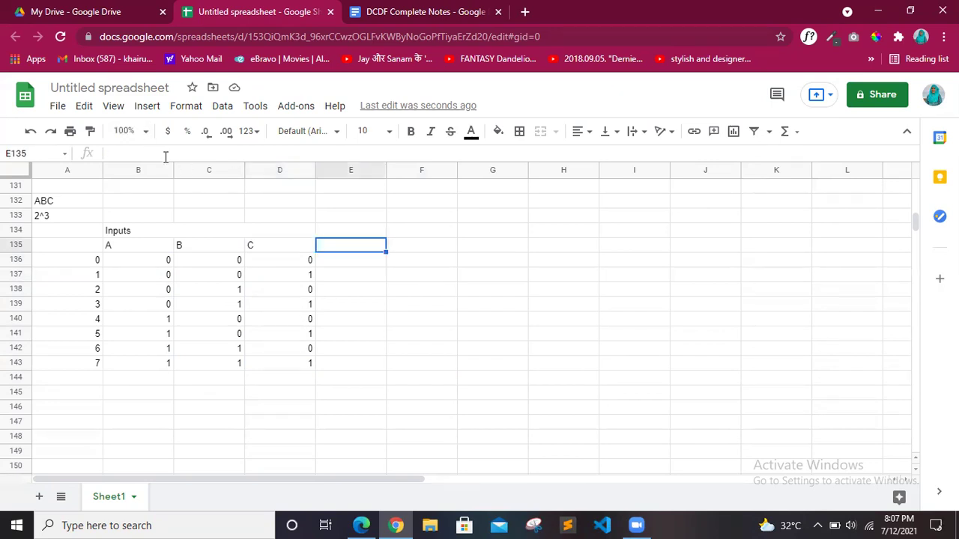
{"action": "key", "text": "Left"}
{"action": "left_click", "coordinate": [219, 152]}
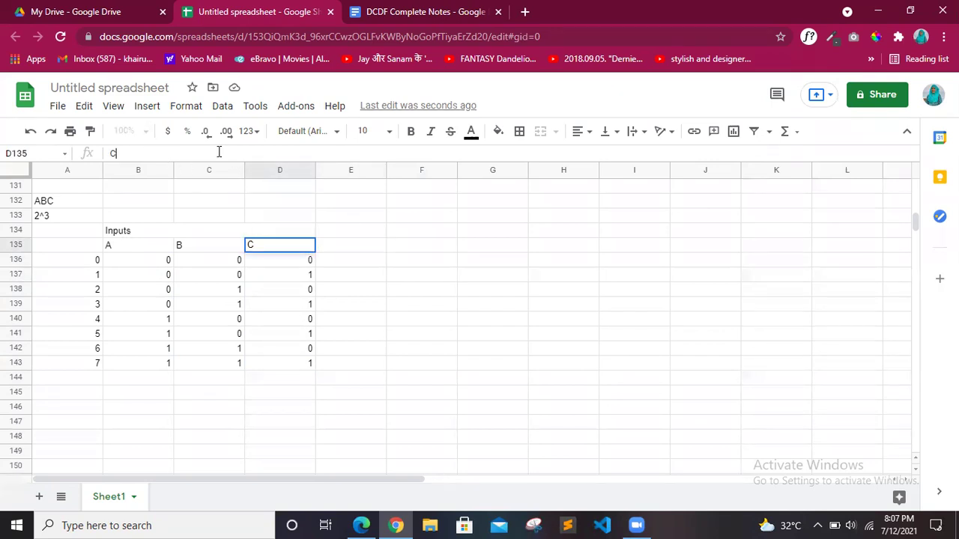
{"action": "type", "text": "(2)"}
{"action": "key", "text": "Left"}
{"action": "type", "text": "^0 = 1"}
{"action": "key", "text": "Return"}
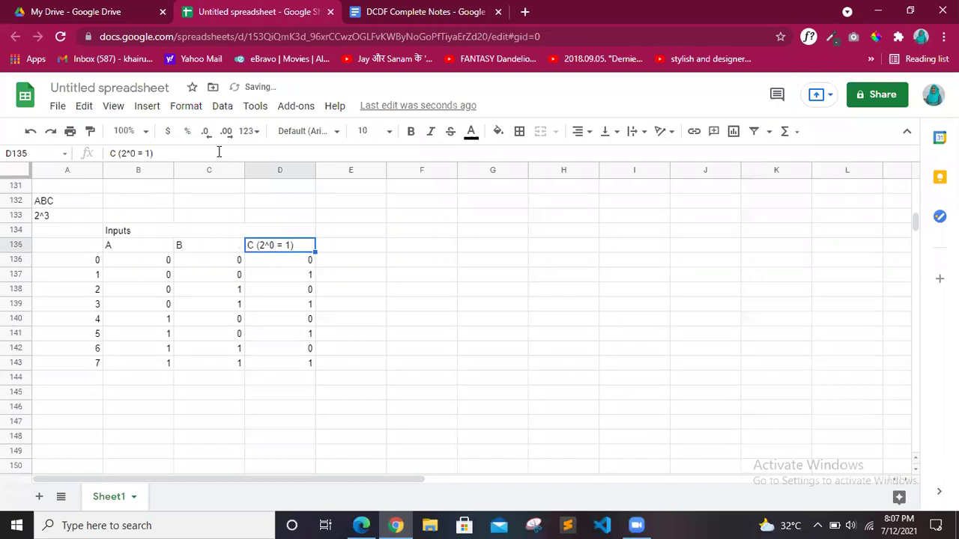
Extend the heading in C135 to read B (2^1 = 2)
{"action": "key", "text": "Up"}
{"action": "key", "text": "Left"}
{"action": "key", "text": "F2"}
{"action": "type", "text": "(2)"}
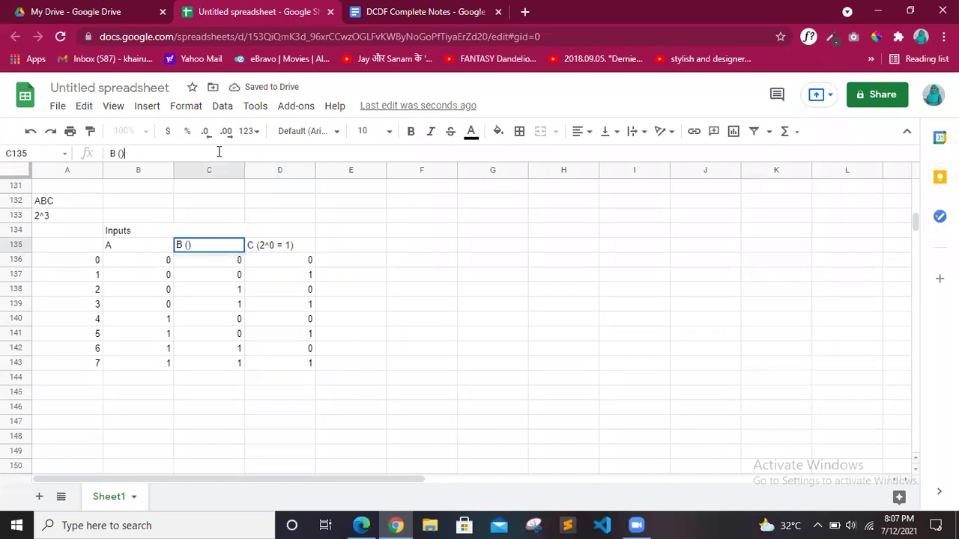
{"action": "key", "text": "Left"}
{"action": "type", "text": "^1 = 2"}
{"action": "key", "text": "Return"}
Extend the heading in B135 to read A (2^2 = 4)
{"action": "key", "text": "Up"}
{"action": "key", "text": "Left"}
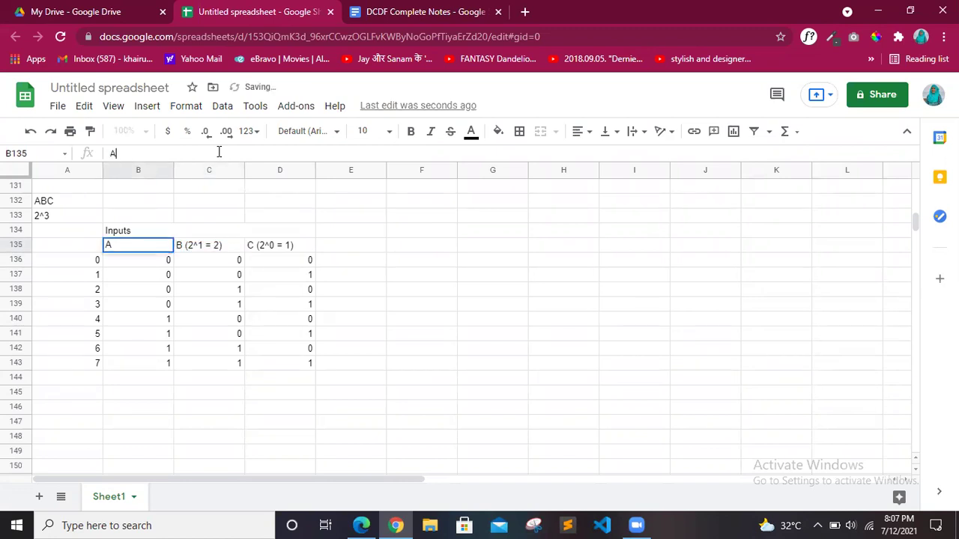
{"action": "type", "text": "()"}
{"action": "key", "text": "Left"}
{"action": "type", "text": "2^2 = 4"}
{"action": "key", "text": "Return"}
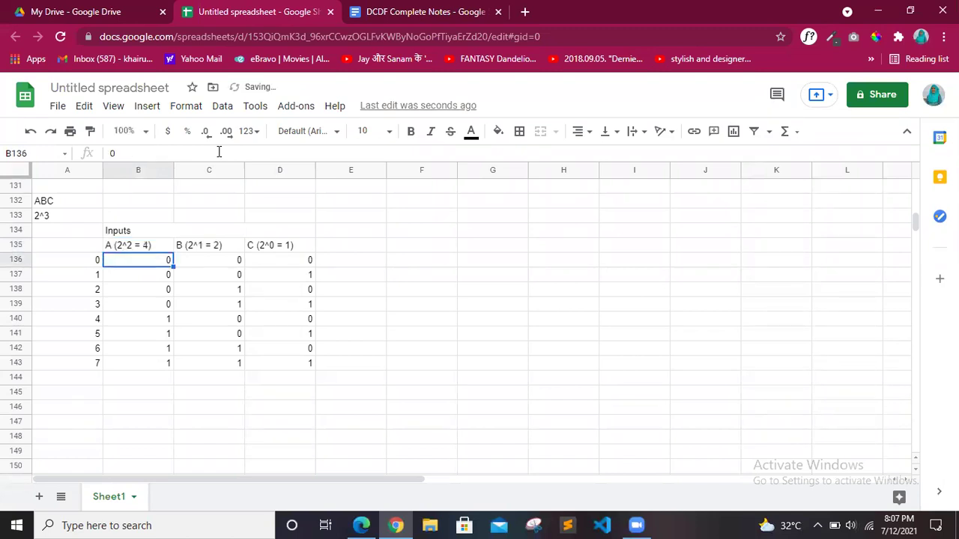
{"action": "left_click", "coordinate": [278, 273]}
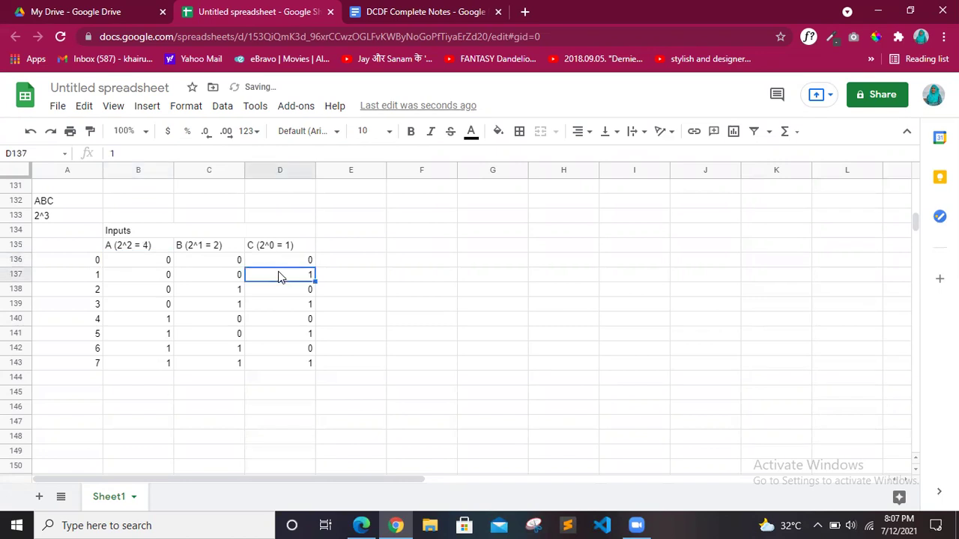
{"action": "left_click", "coordinate": [210, 261]}
{"action": "left_click", "coordinate": [140, 266]}
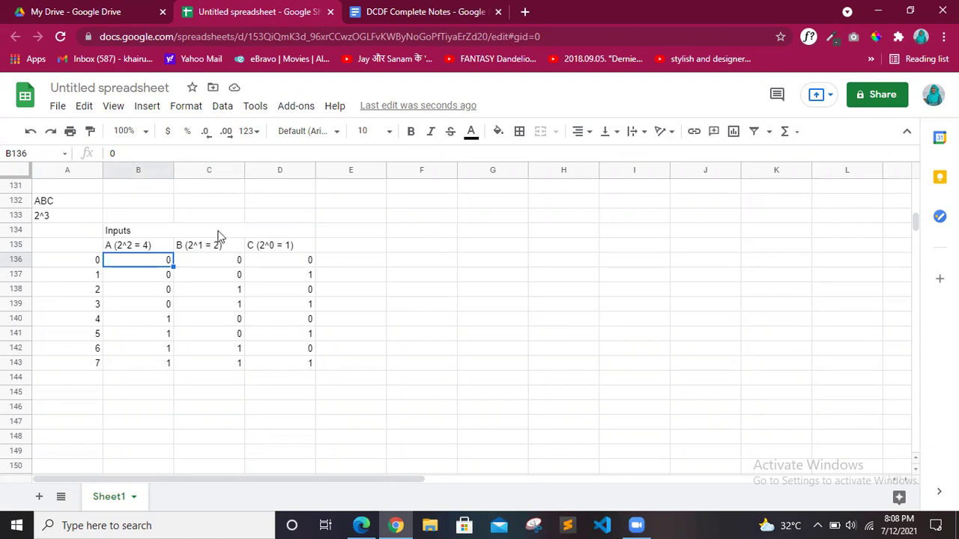
Clear all the 0s and 1s from the A, B and C input columns in B136:D143
{"action": "left_click", "coordinate": [236, 320]}
{"action": "left_click", "coordinate": [157, 264]}
{"action": "key", "text": "shift+Right"}
{"action": "key", "text": "shift+Right"}
{"action": "key", "text": "shift+Down"}
{"action": "key", "text": "shift+Down"}
{"action": "key", "text": "shift+Down"}
{"action": "key", "text": "shift+Down"}
{"action": "key", "text": "shift+Down"}
{"action": "key", "text": "shift+Down"}
{"action": "key", "text": "shift+Down"}
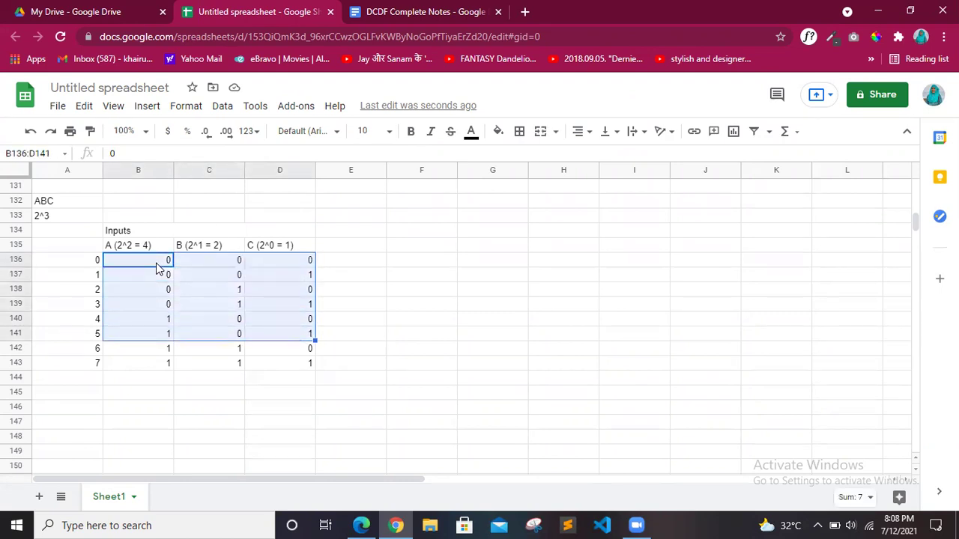
{"action": "key", "text": "Delete"}
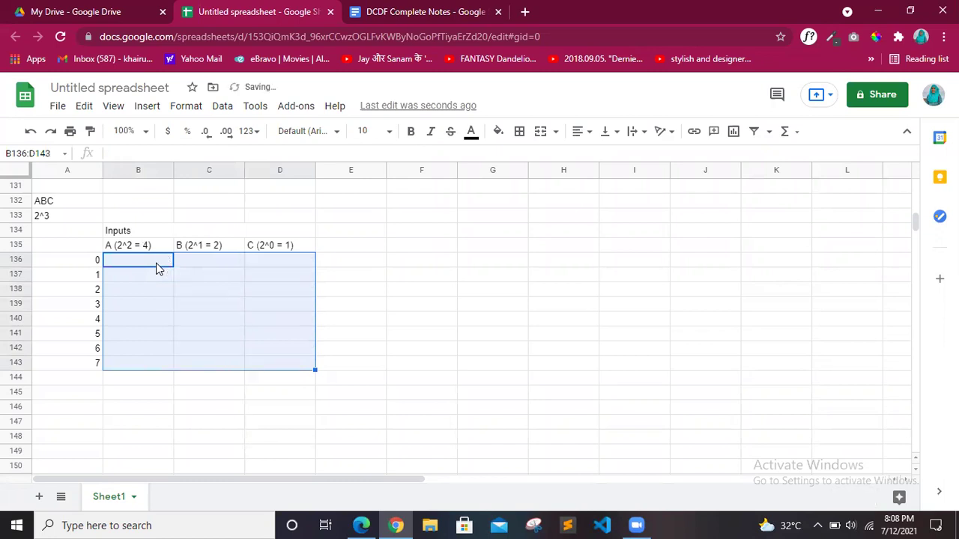
{"action": "left_click", "coordinate": [342, 321]}
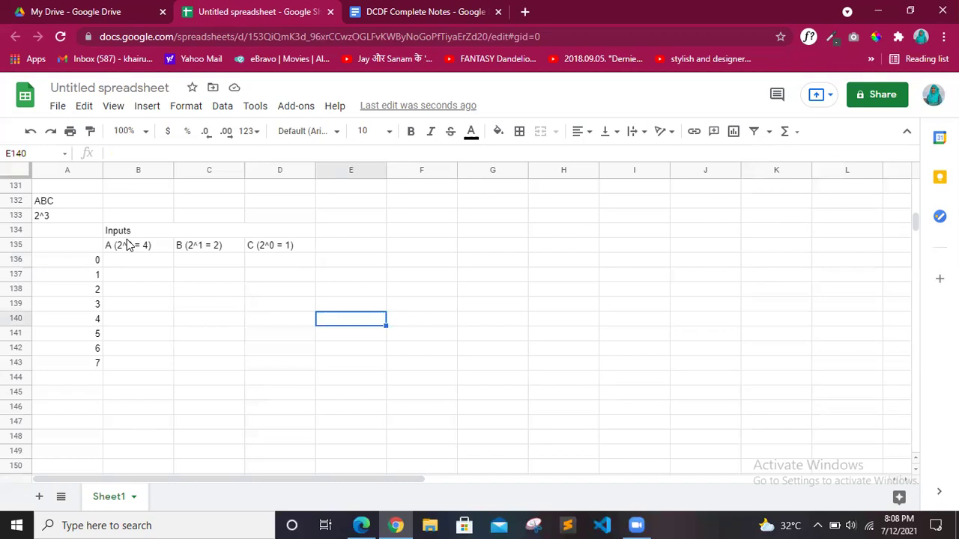
Fill row 0 of the truth table (B136:D136) with 0, 0, 0
{"action": "left_click", "coordinate": [229, 307]}
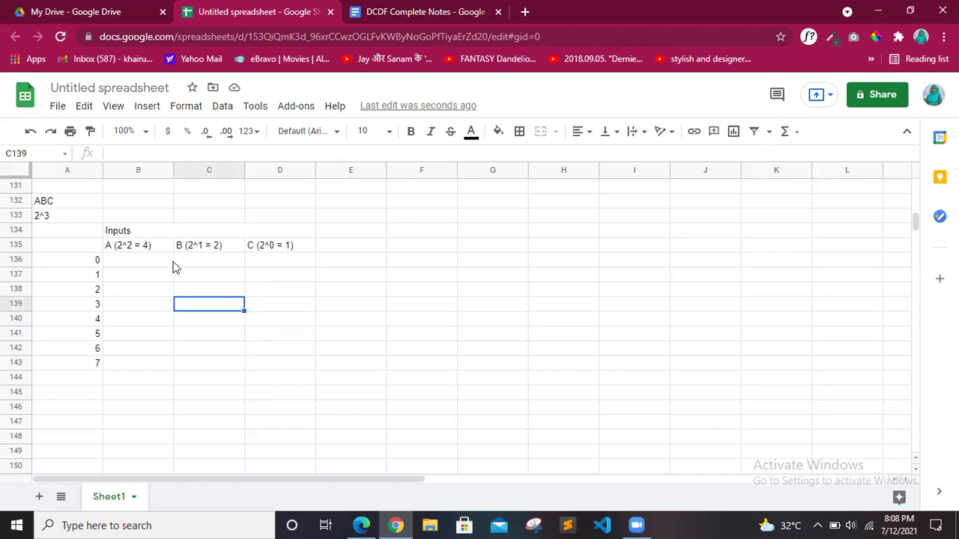
{"action": "left_click", "coordinate": [96, 262]}
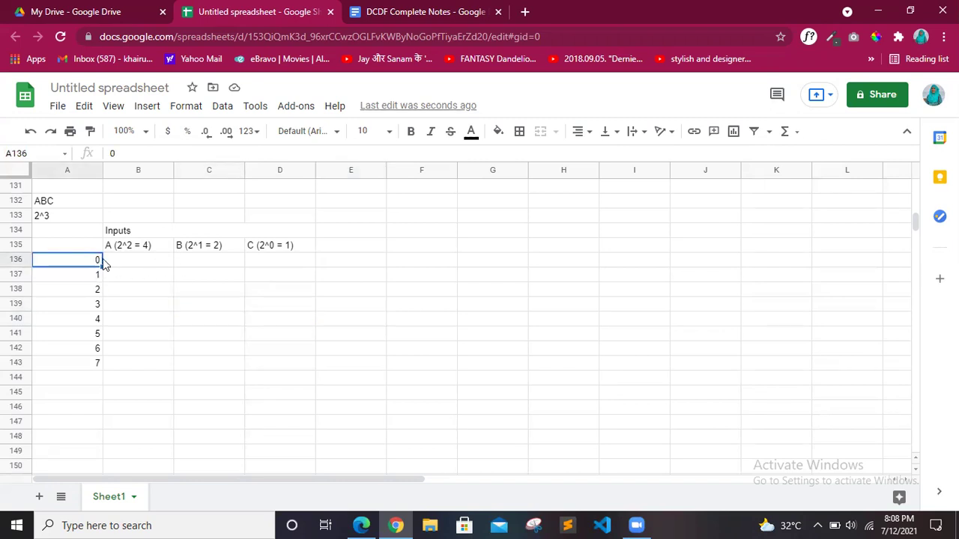
{"action": "key", "text": "Tab"}
{"action": "type", "text": "0"}
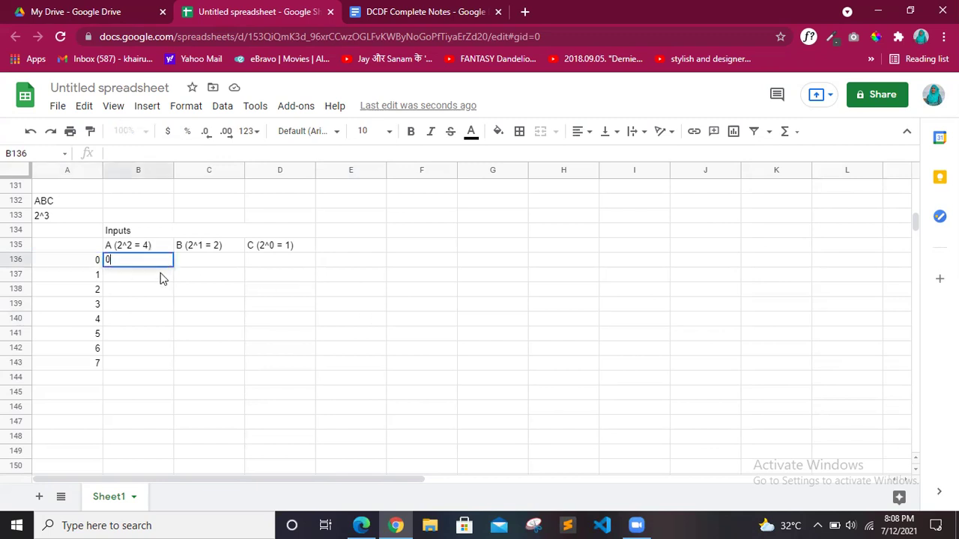
{"action": "key", "text": "Tab"}
{"action": "type", "text": "0"}
{"action": "key", "text": "Tab"}
{"action": "type", "text": "0"}
{"action": "key", "text": "Return"}
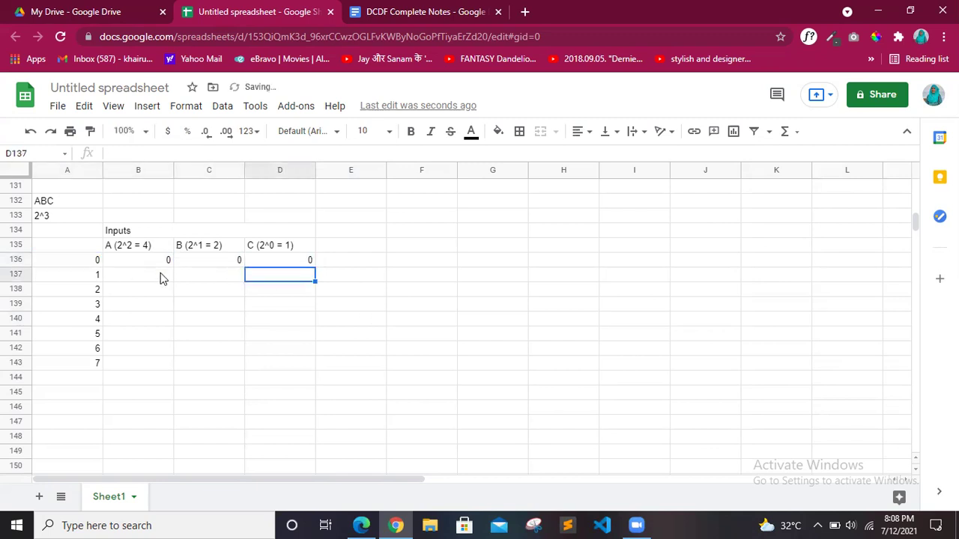
Fill row 1 of the truth table (B137:D137) with A = 0, B = 0 and C = 1
{"action": "left_click", "coordinate": [72, 279]}
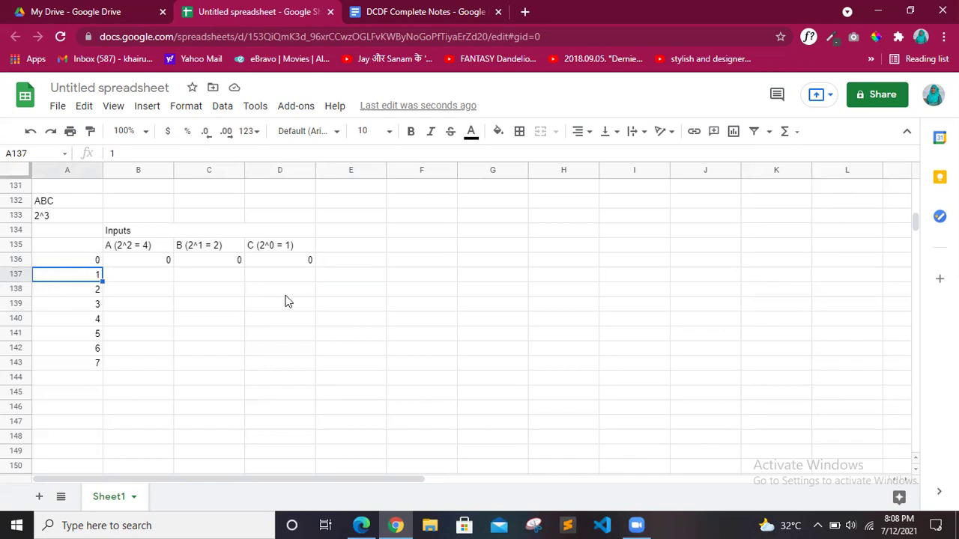
{"action": "left_click", "coordinate": [282, 250]}
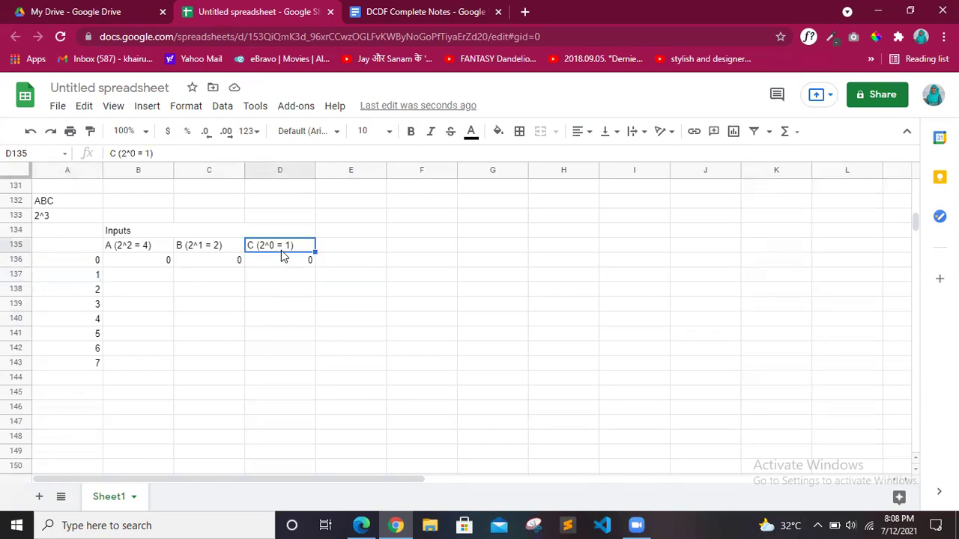
{"action": "key", "text": "Down"}
{"action": "key", "text": "Down"}
{"action": "type", "text": "'"}
{"action": "key", "text": "BackSpace"}
{"action": "type", "text": "1"}
{"action": "key", "text": "Left"}
{"action": "type", "text": "0"}
{"action": "key", "text": "Left"}
{"action": "type", "text": "0"}
{"action": "key", "text": "Return"}
{"action": "key", "text": "Right"}
Fill row 2 of the truth table (B138:D138) with A = 0, B = 1 and C = 0
{"action": "left_click", "coordinate": [287, 251]}
{"action": "left_click", "coordinate": [99, 292]}
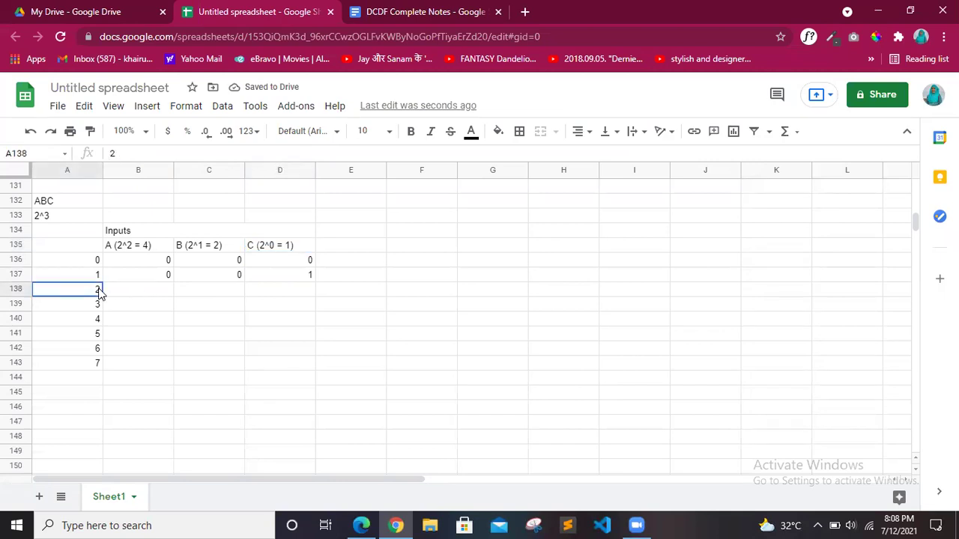
{"action": "key", "text": "Right"}
{"action": "key", "text": "Right"}
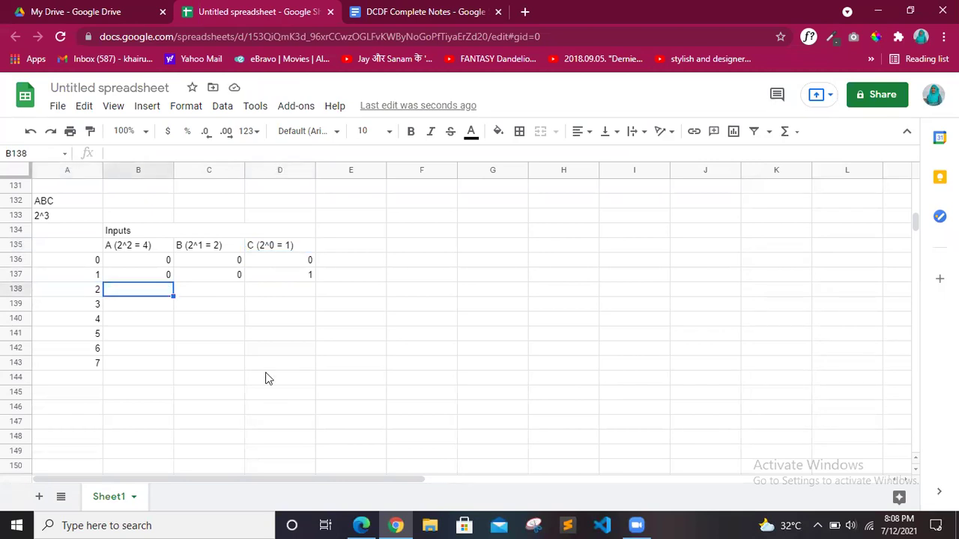
{"action": "key", "text": "Right"}
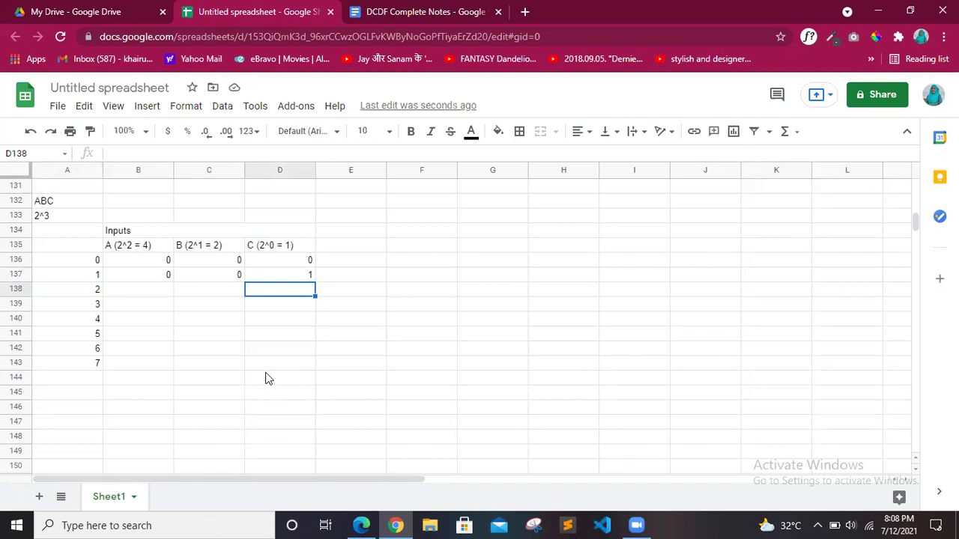
{"action": "type", "text": "0"}
{"action": "key", "text": "Left"}
{"action": "type", "text": "1"}
{"action": "key", "text": "Left"}
{"action": "type", "text": "0"}
{"action": "key", "text": "Return"}
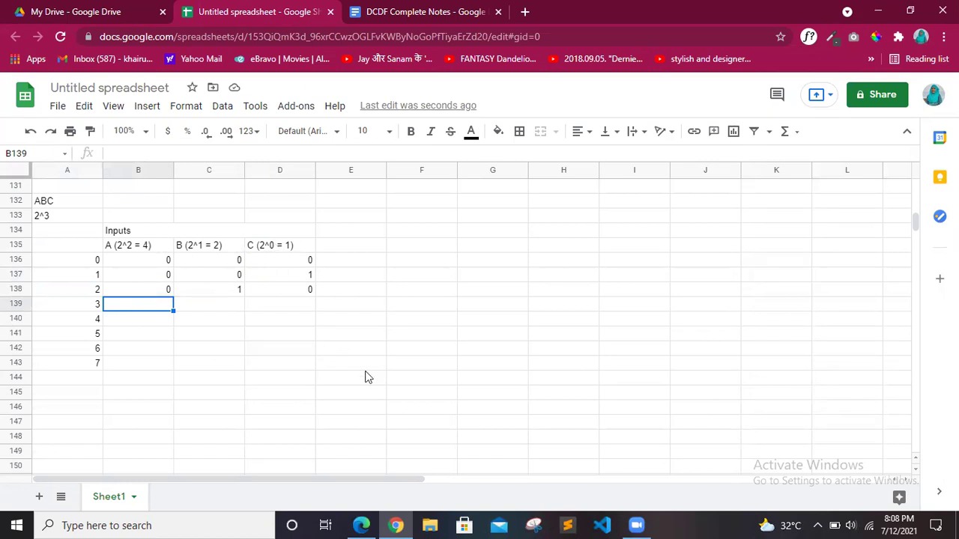
Fill row 3 of the truth table (B139:D139) with A = 0, B = 1 and C = 1
{"action": "key", "text": "Right"}
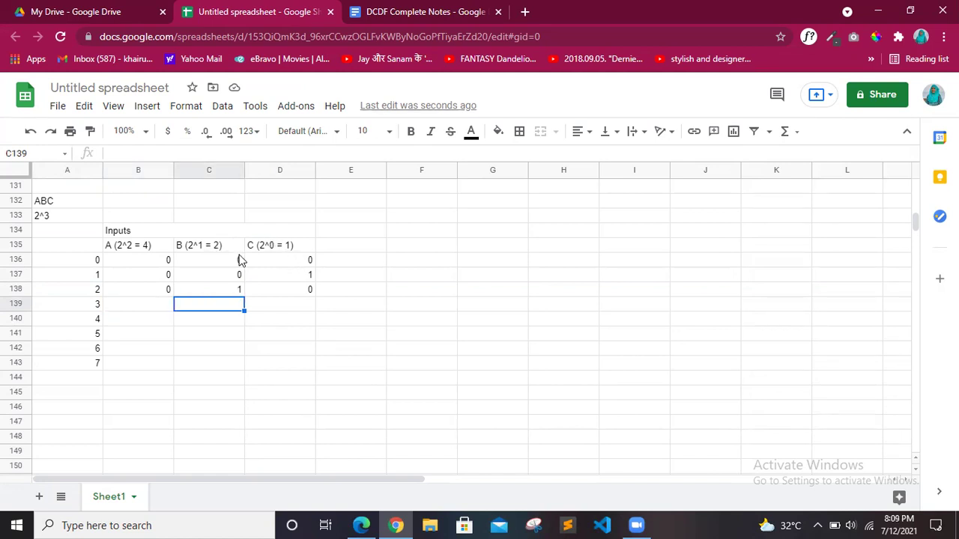
{"action": "type", "text": "1"}
{"action": "key", "text": "Right"}
{"action": "key", "text": "Left"}
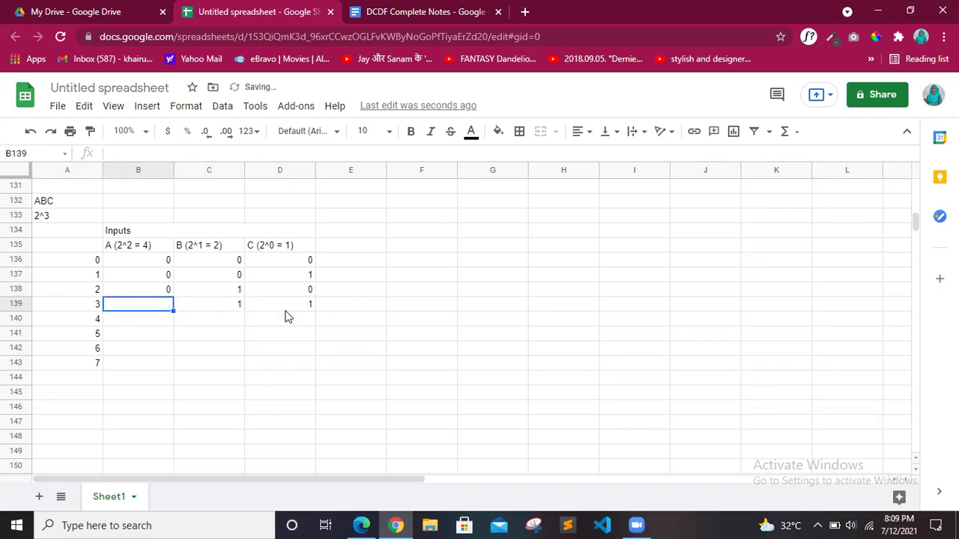
{"action": "type", "text": "0"}
{"action": "key", "text": "Tab"}
Fill row 4 of the truth table (B140:D140) with A = 1, B = 0 and C = 0
{"action": "left_click", "coordinate": [285, 316]}
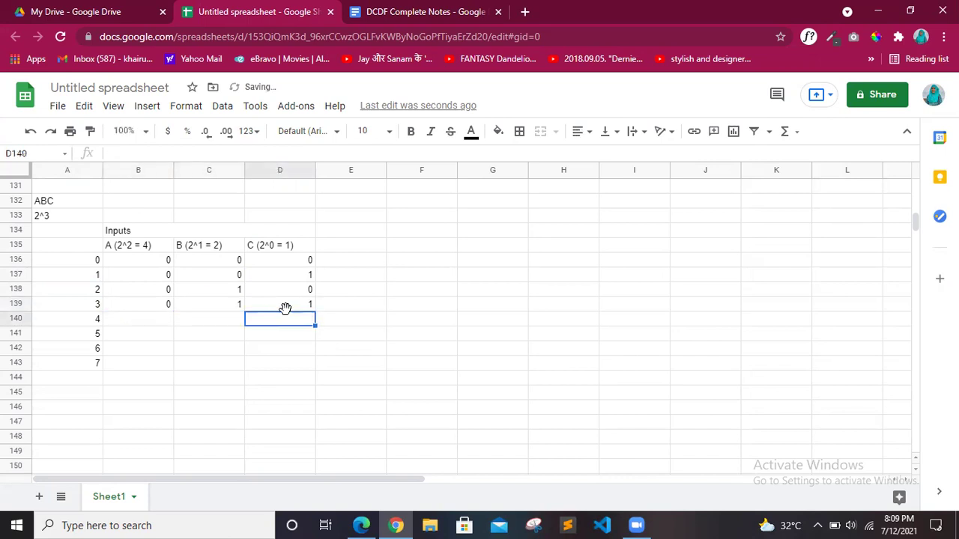
{"action": "key", "text": "Left"}
{"action": "key", "text": "Left"}
{"action": "type", "text": "1"}
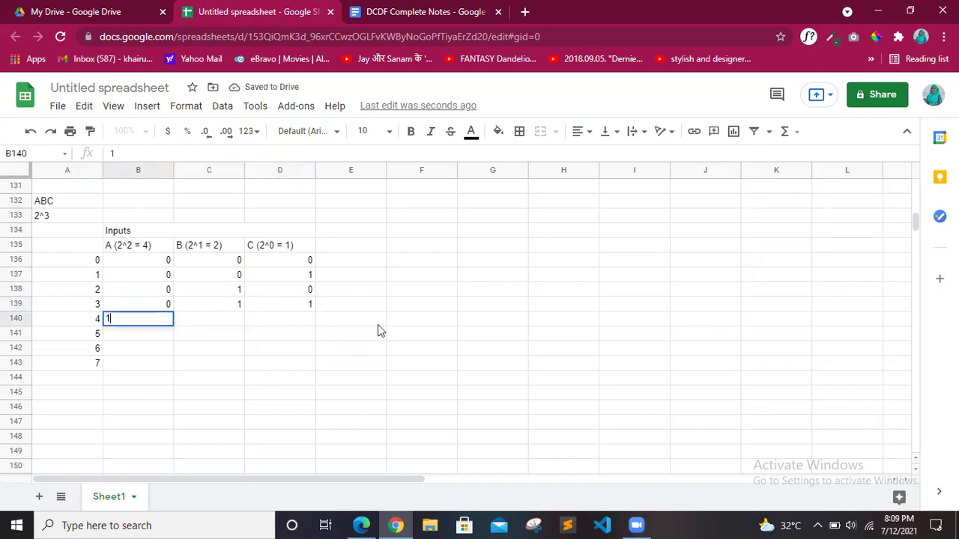
{"action": "key", "text": "Tab"}
{"action": "type", "text": "0"}
{"action": "key", "text": "Tab"}
{"action": "type", "text": "0"}
{"action": "key", "text": "Return"}
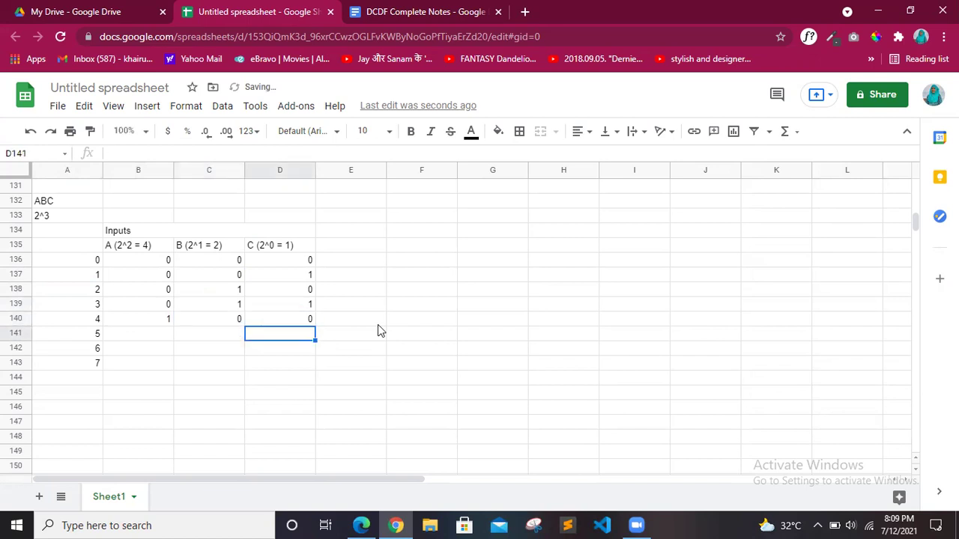
Fill row 5 of the truth table (B141:D141) with A = 1, B = 0 and C = 1
{"action": "key", "text": "Left"}
{"action": "key", "text": "Left"}
{"action": "type", "text": "1"}
{"action": "key", "text": "Tab"}
{"action": "key", "text": "Tab"}
{"action": "type", "text": "1"}
{"action": "key", "text": "Left"}
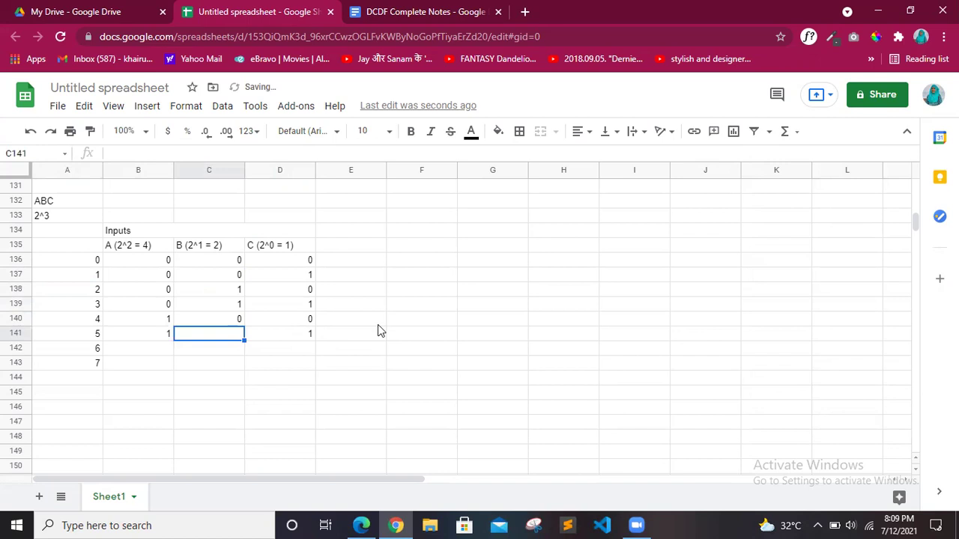
{"action": "type", "text": "0"}
{"action": "key", "text": "Return"}
Fill row 6 of the truth table (B142:D142) with A = 1, B = 1 and C = 0
{"action": "type", "text": "1"}
{"action": "key", "text": "Tab"}
{"action": "type", "text": "1"}
{"action": "key", "text": "Tab"}
{"action": "type", "text": "0"}
{"action": "key", "text": "Return"}
Fill row 7 of the truth table (B143:D143) with 1, 1, 1
{"action": "key", "text": "Left"}
{"action": "type", "text": "1"}
{"action": "key", "text": "Tab"}
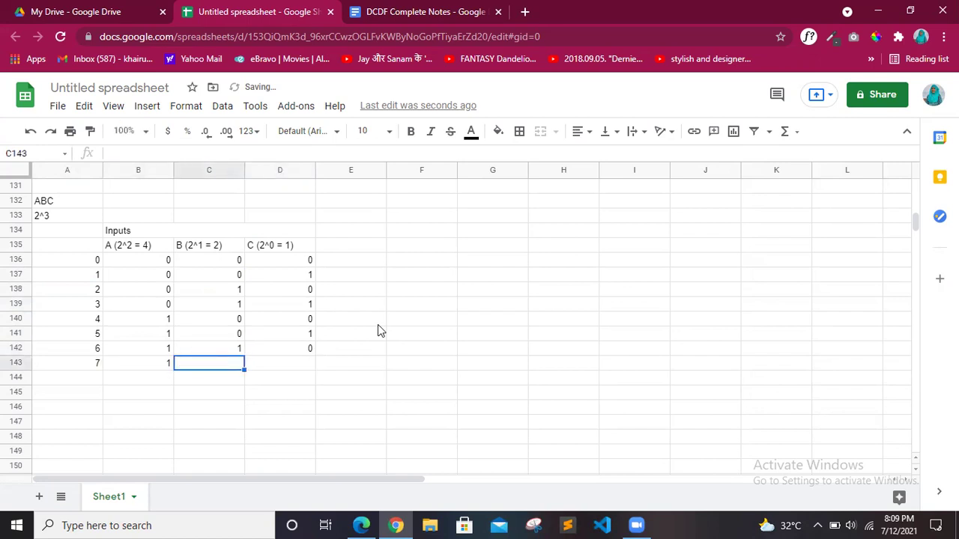
{"action": "type", "text": "1"}
{"action": "key", "text": "Tab"}
{"action": "type", "text": "1"}
{"action": "key", "text": "Tab"}
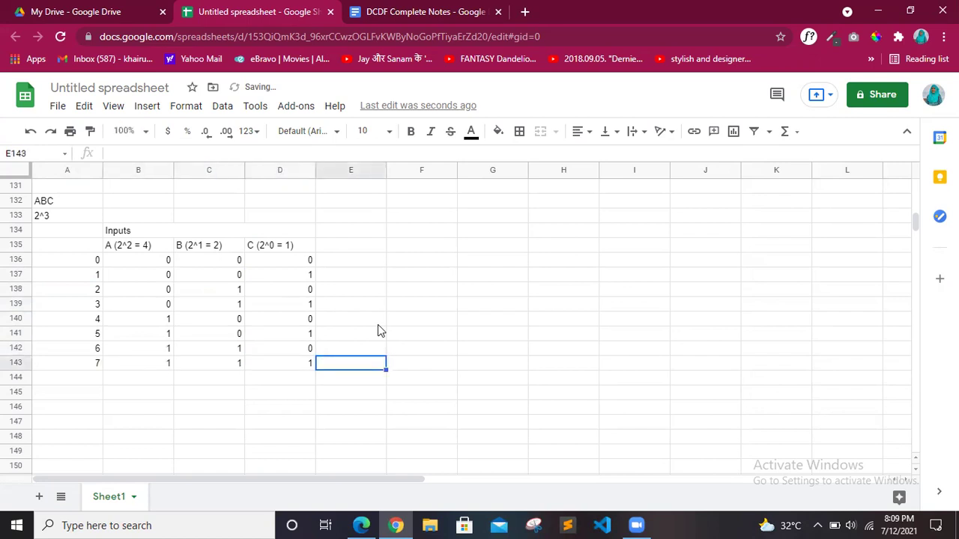
Examine how the 0s and 1s are grouped down input column A, from B136 to B143
{"action": "left_click_drag", "start_coordinate": [161, 259], "coordinate": [161, 274]}
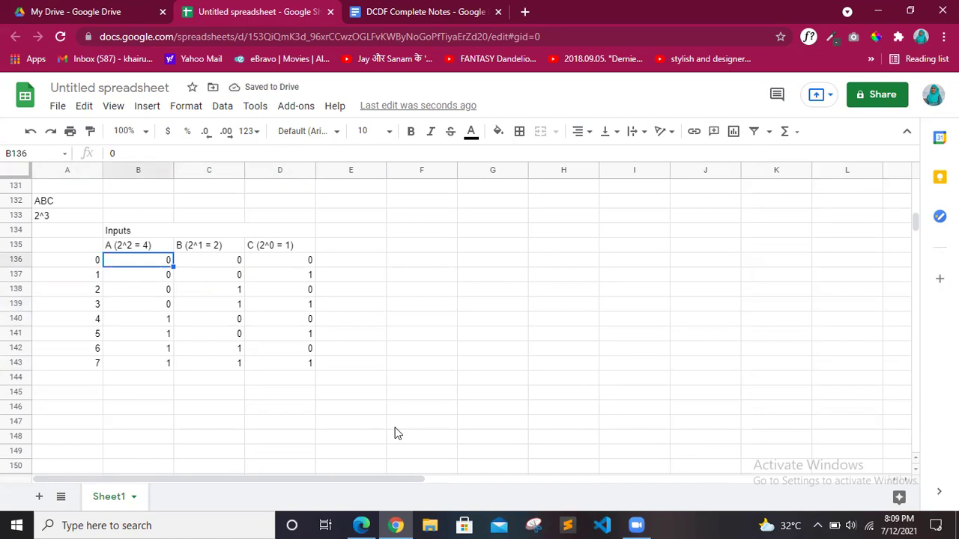
{"action": "key", "text": "shift+Down"}
{"action": "key", "text": "shift+Down"}
{"action": "key", "text": "Down"}
{"action": "key", "text": "Down"}
{"action": "key", "text": "Down"}
{"action": "key", "text": "Down"}
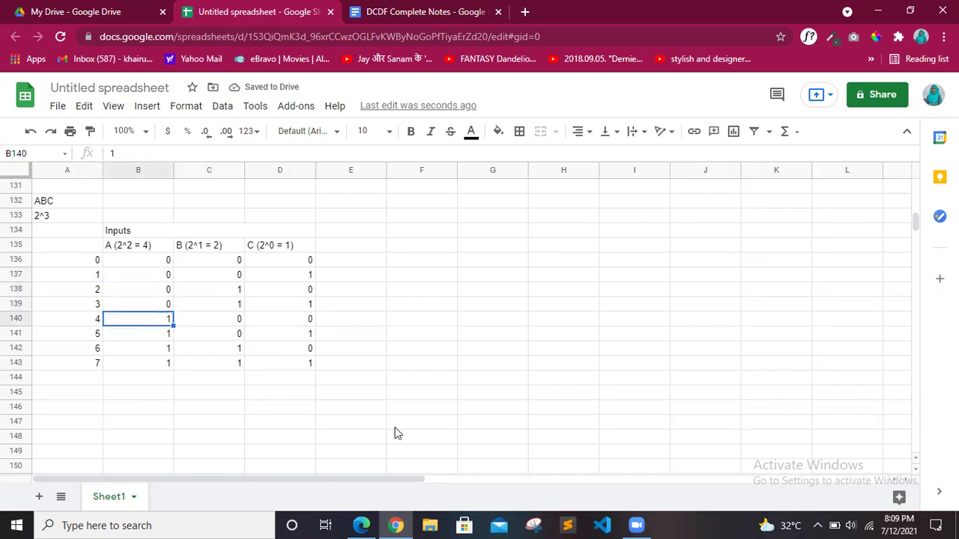
{"action": "key", "text": "shift+Down"}
{"action": "key", "text": "shift+Down"}
{"action": "key", "text": "shift+Down"}
Examine how the 0s and 1s alternate down input columns B and C in rows 136 to 143
{"action": "left_click", "coordinate": [227, 272]}
{"action": "key", "text": "Up"}
{"action": "key", "text": "shift+Down"}
{"action": "key", "text": "Down"}
{"action": "key", "text": "Down"}
{"action": "key", "text": "shift+Down"}
{"action": "key", "text": "shift+Down"}
{"action": "key", "text": "Down"}
{"action": "key", "text": "Down"}
{"action": "key", "text": "Down"}
{"action": "key", "text": "Down"}
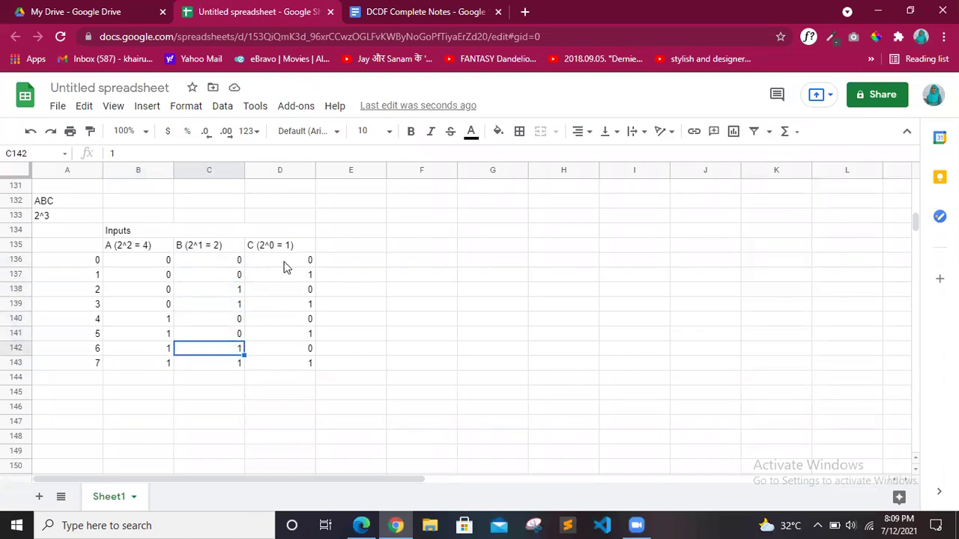
{"action": "left_click", "coordinate": [283, 263]}
{"action": "left_click", "coordinate": [309, 354]}
{"action": "left_click", "coordinate": [397, 366]}
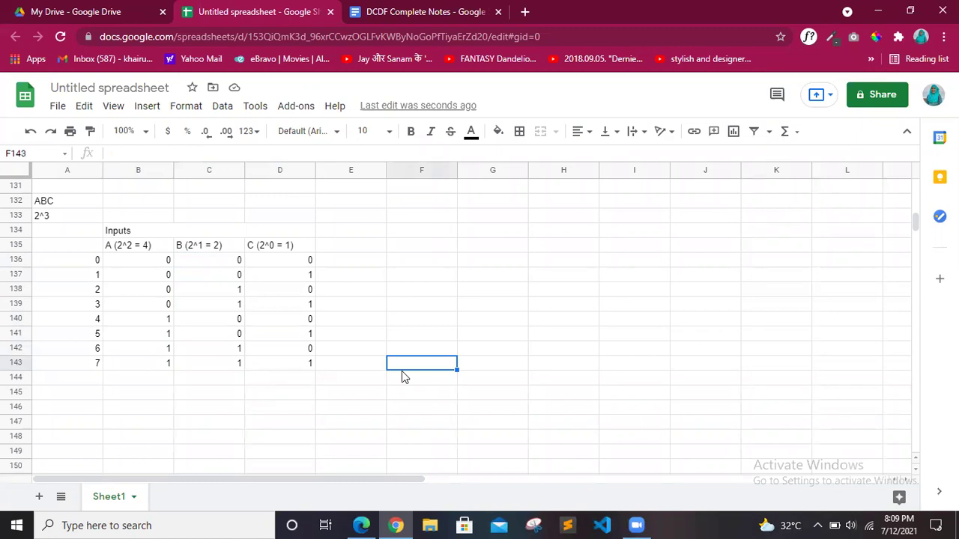
Switch to the DCDF Complete Notes document and read the Basic Gates heading and introduction under Types of Logic Gates
{"action": "left_click", "coordinate": [409, 12]}
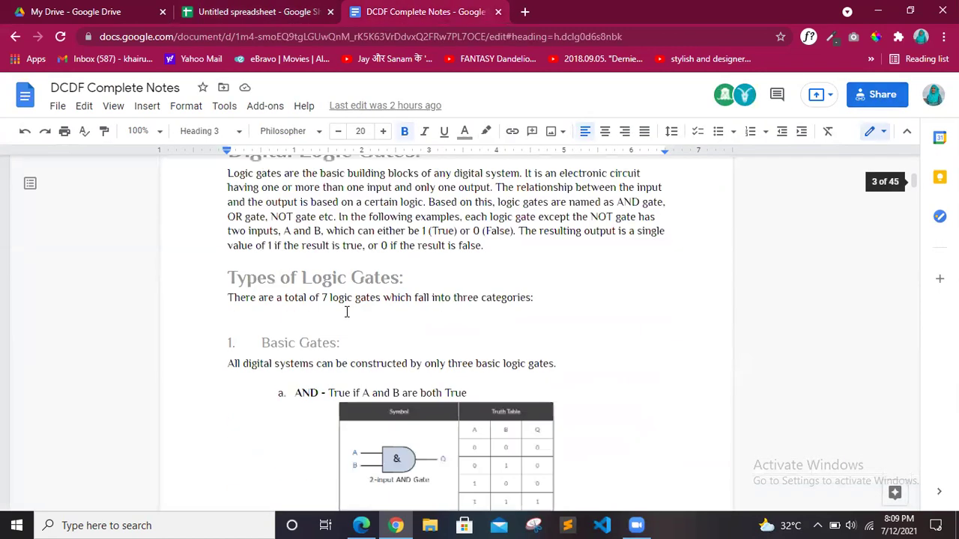
{"action": "left_click", "coordinate": [202, 9]}
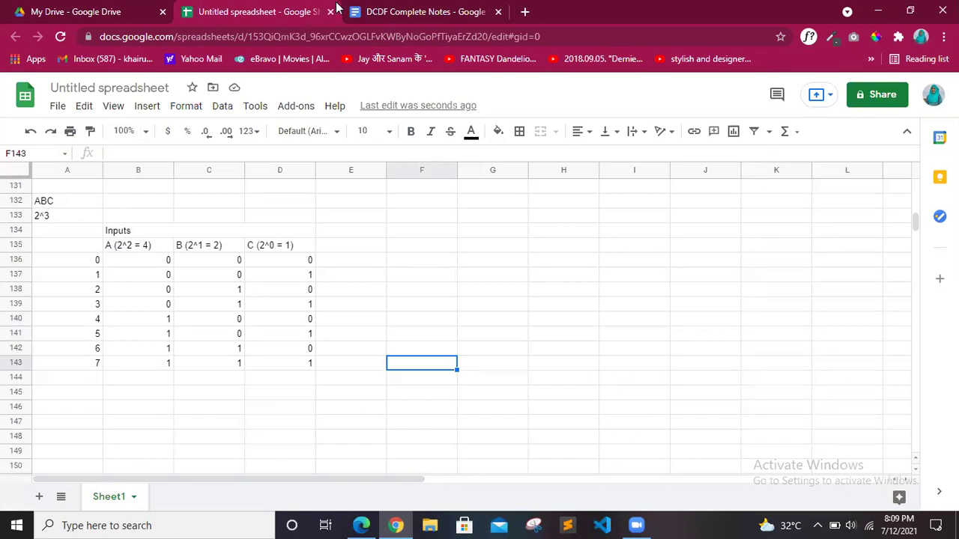
{"action": "left_click", "coordinate": [382, 9]}
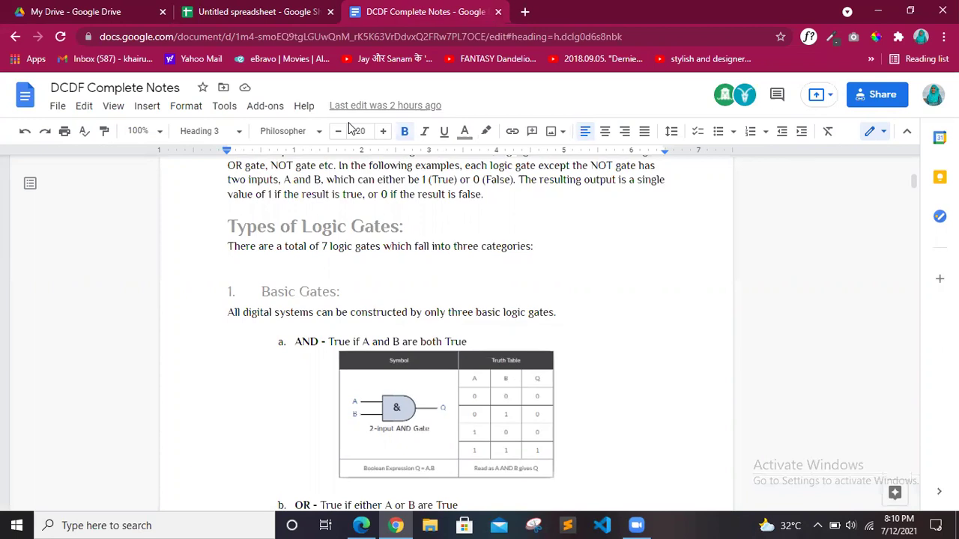
{"action": "scroll", "coordinate": [300, 255], "scroll_direction": "down", "scroll_amount": 1}
{"action": "left_click", "coordinate": [262, 252]}
{"action": "triple_click", "coordinate": [292, 249]}
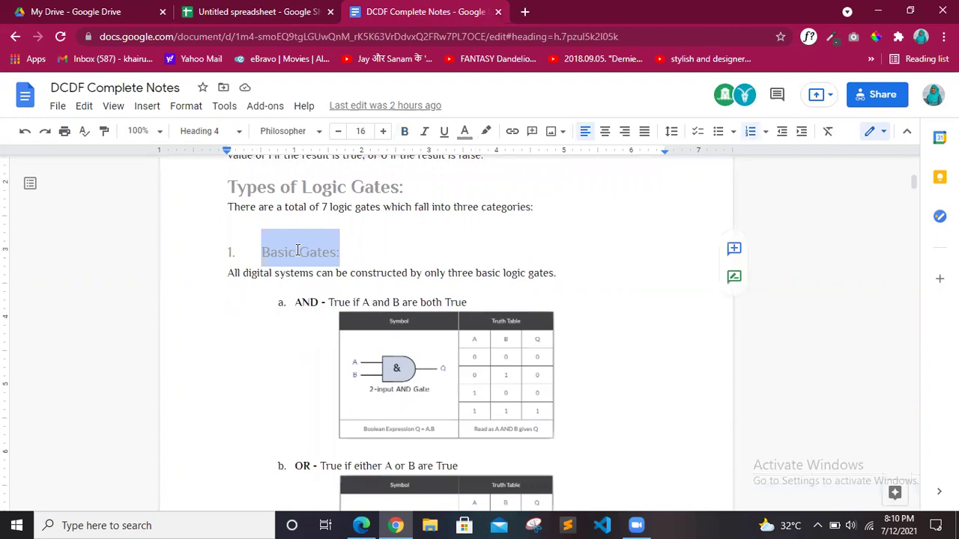
{"action": "key", "text": "Down"}
{"action": "scroll", "coordinate": [298, 251], "scroll_direction": "down", "scroll_amount": 1}
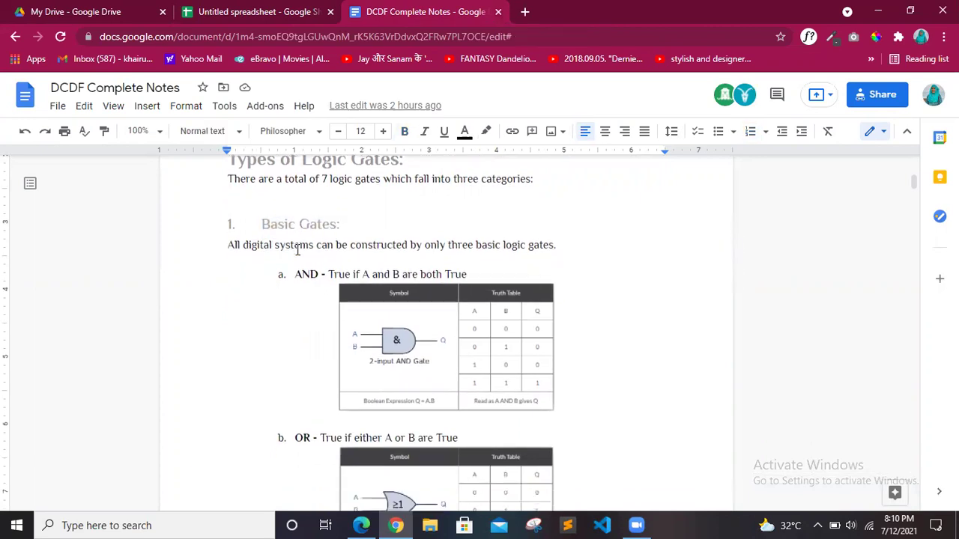
Examine the definitions, symbols and truth tables of the AND and OR gates in the notes
{"action": "left_click", "coordinate": [333, 299]}
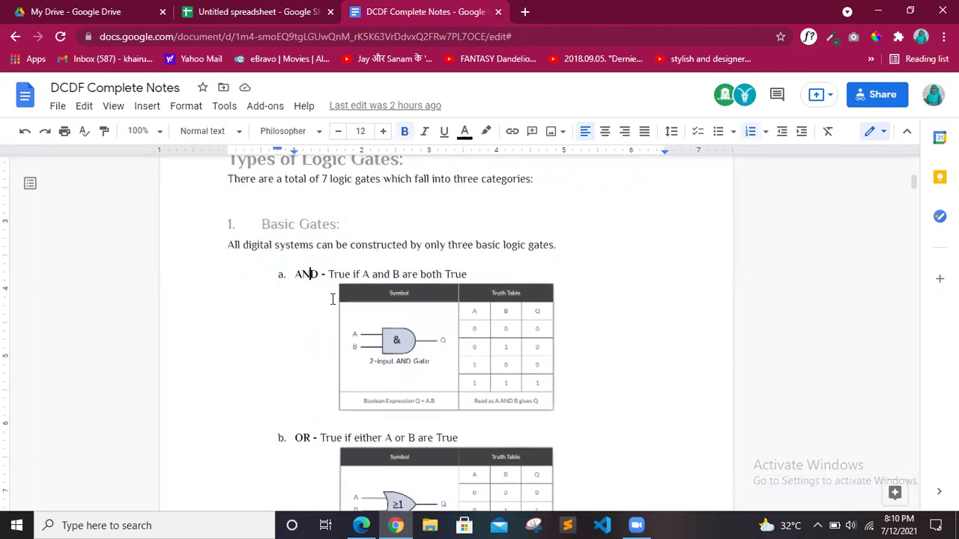
{"action": "scroll", "coordinate": [310, 314], "scroll_direction": "down", "scroll_amount": 2}
{"action": "scroll", "coordinate": [304, 336], "scroll_direction": "down", "scroll_amount": 2}
{"action": "left_click", "coordinate": [310, 337]}
{"action": "scroll", "coordinate": [509, 349], "scroll_direction": "up", "scroll_amount": 2}
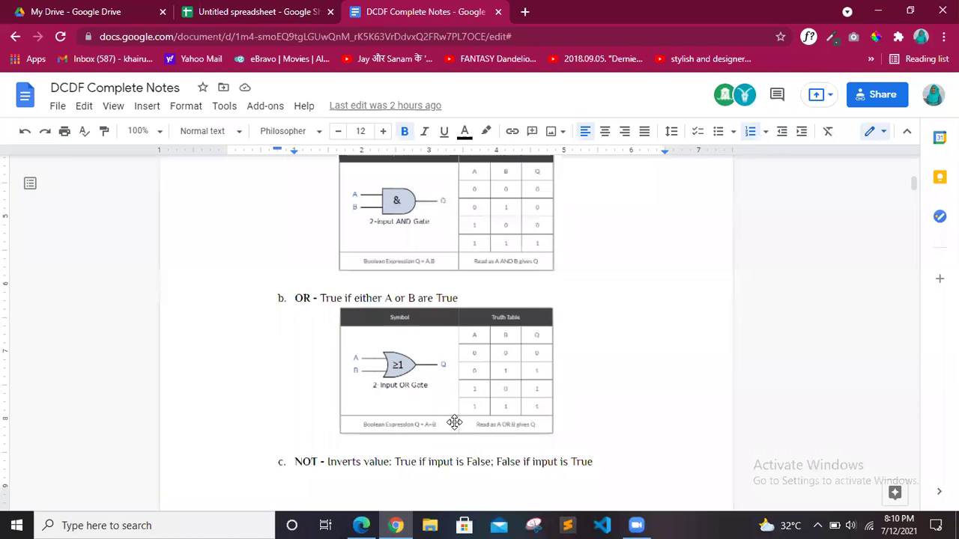
{"action": "scroll", "coordinate": [455, 422], "scroll_direction": "up", "scroll_amount": 3}
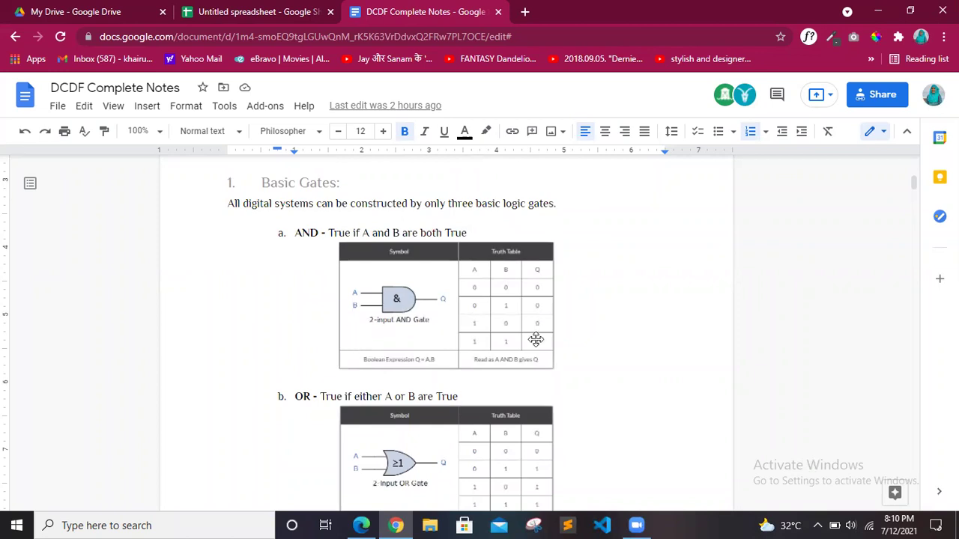
{"action": "scroll", "coordinate": [536, 340], "scroll_direction": "down", "scroll_amount": 1}
{"action": "left_click_drag", "start_coordinate": [295, 214], "coordinate": [318, 217]}
{"action": "left_click", "coordinate": [318, 216]}
{"action": "left_click", "coordinate": [360, 216]}
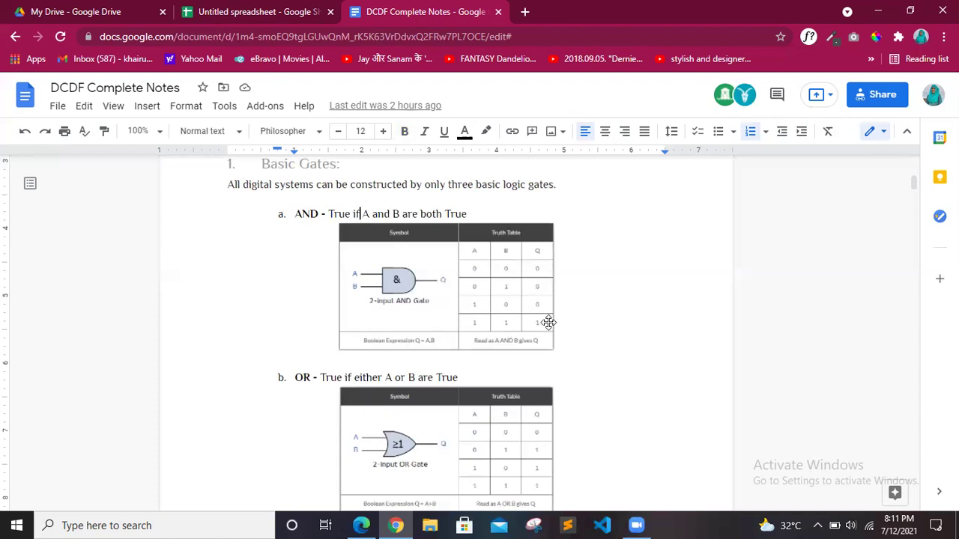
{"action": "scroll", "coordinate": [519, 333], "scroll_direction": "down", "scroll_amount": 1}
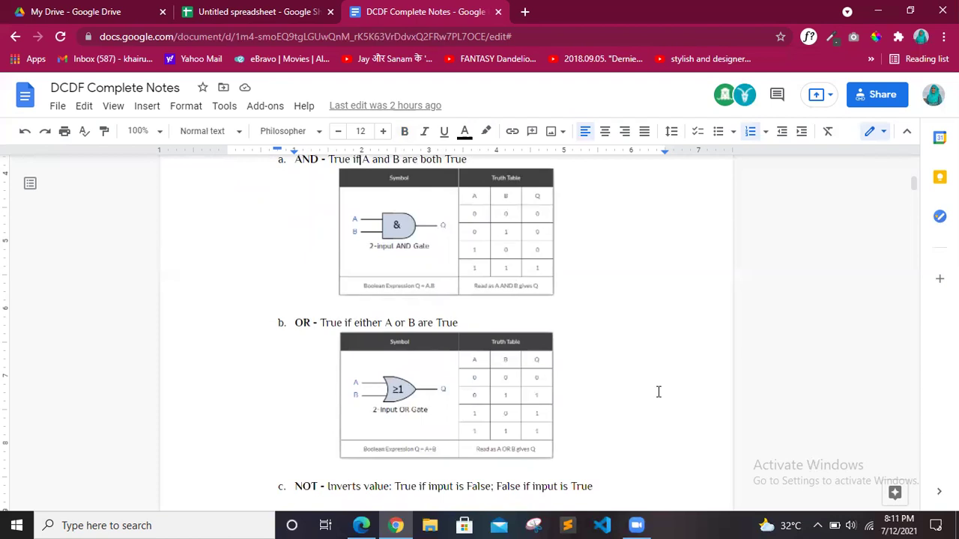
{"action": "scroll", "coordinate": [547, 191], "scroll_direction": "down", "scroll_amount": 1}
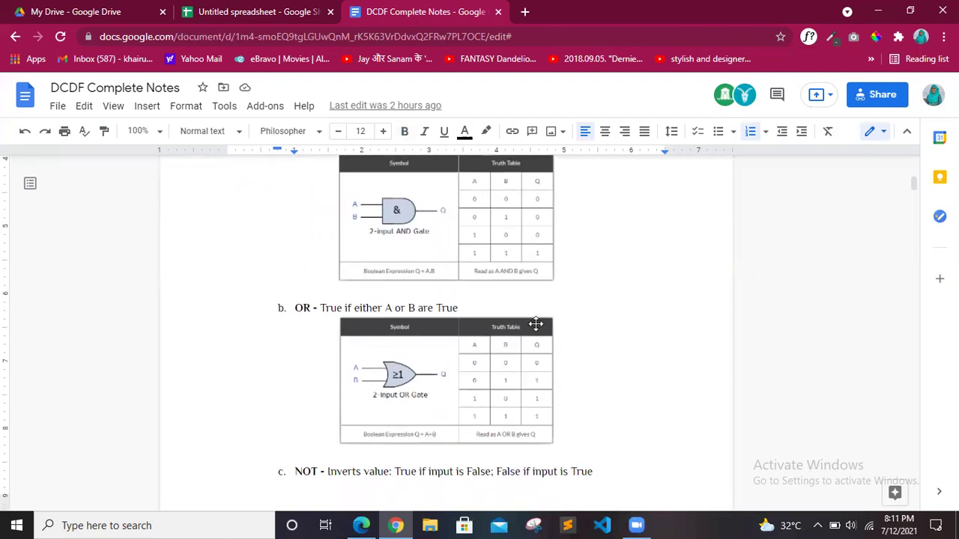
{"action": "left_click", "coordinate": [481, 208]}
{"action": "left_click_drag", "start_coordinate": [546, 363], "coordinate": [547, 363]}
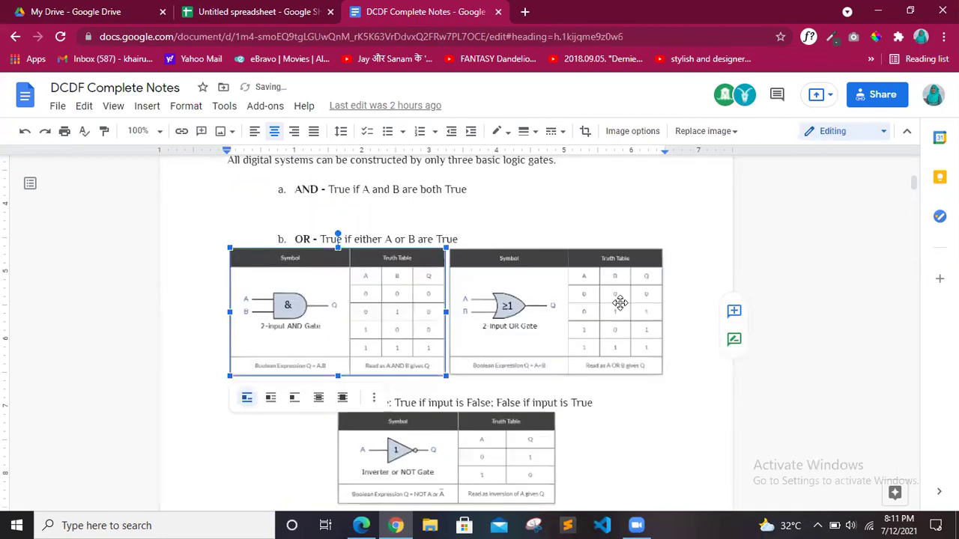
{"action": "key", "text": "ctrl+z"}
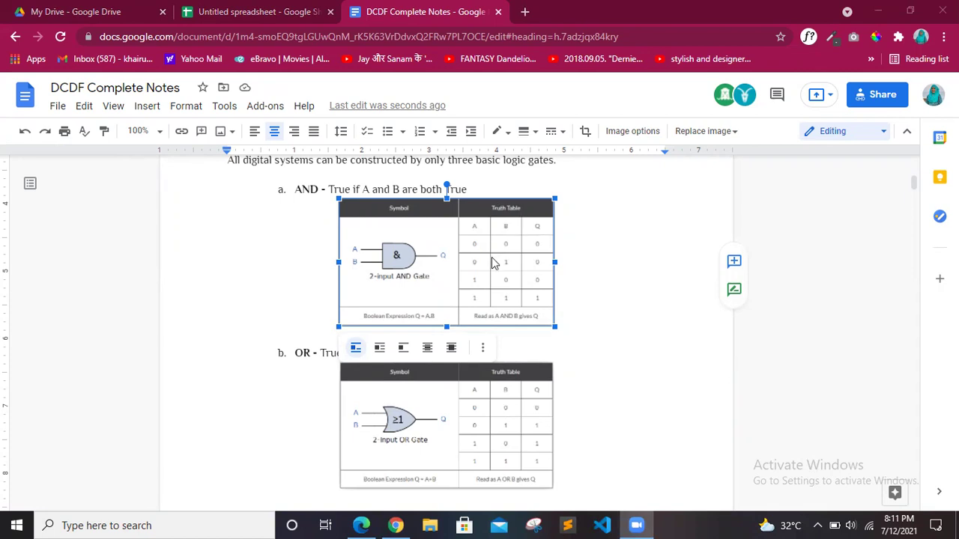
Examine the AND gate's truth table and compare its Boolean expression with that of the OR gate
{"action": "scroll", "coordinate": [493, 263], "scroll_direction": "down", "scroll_amount": 1}
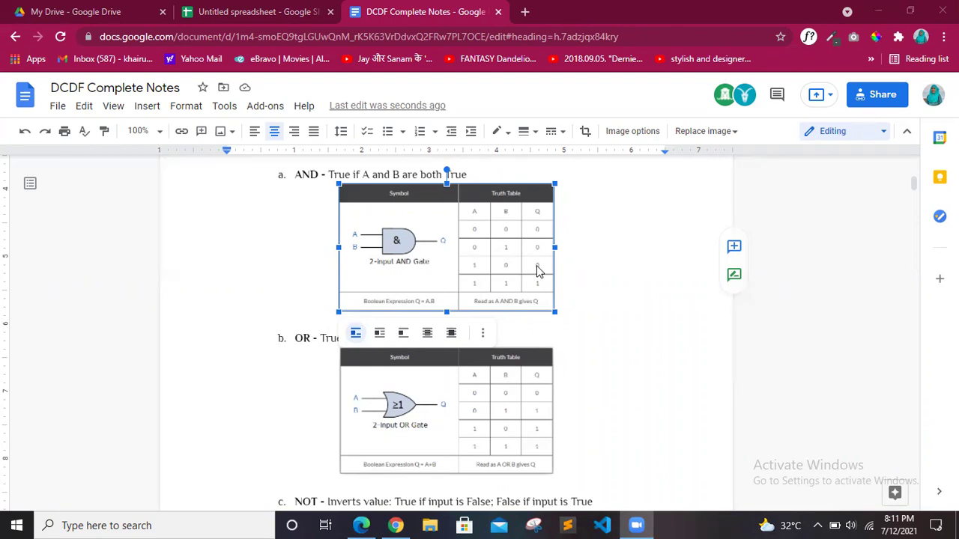
{"action": "scroll", "coordinate": [536, 271], "scroll_direction": "up", "scroll_amount": 1}
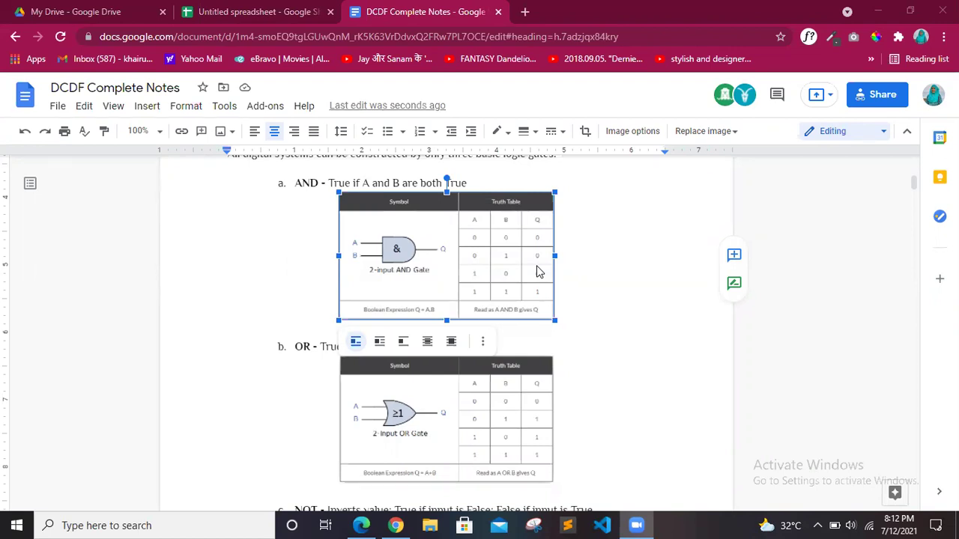
{"action": "left_click", "coordinate": [633, 289]}
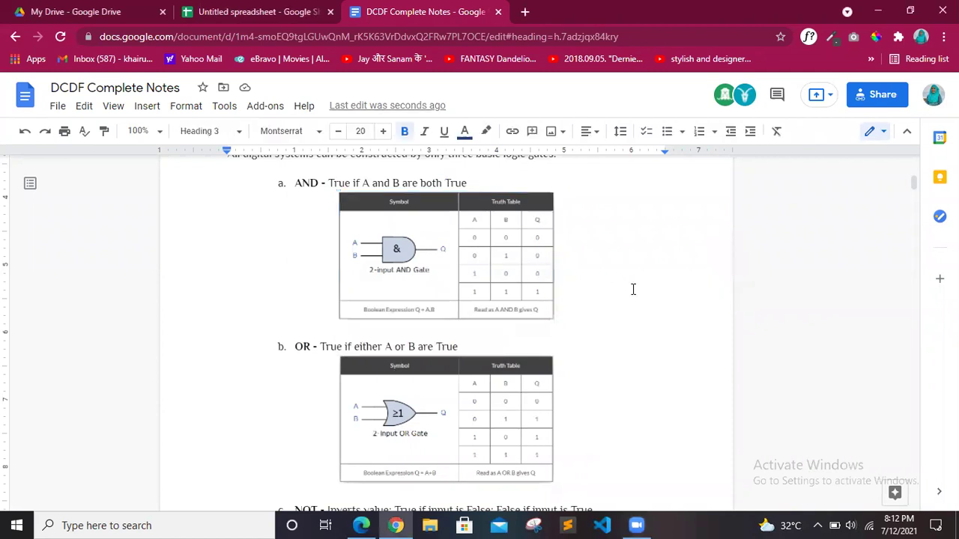
{"action": "scroll", "coordinate": [522, 342], "scroll_direction": "down", "scroll_amount": 1}
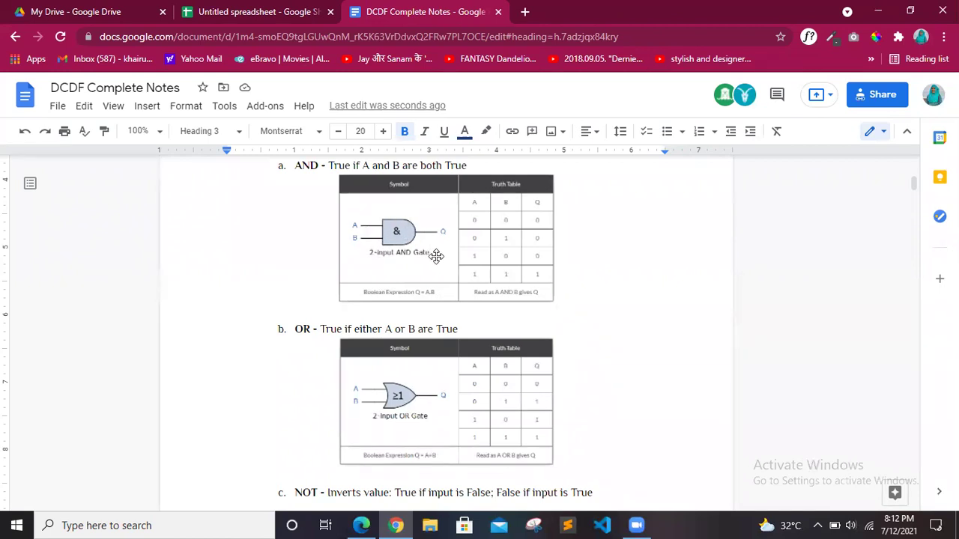
{"action": "scroll", "coordinate": [439, 257], "scroll_direction": "down", "scroll_amount": 2}
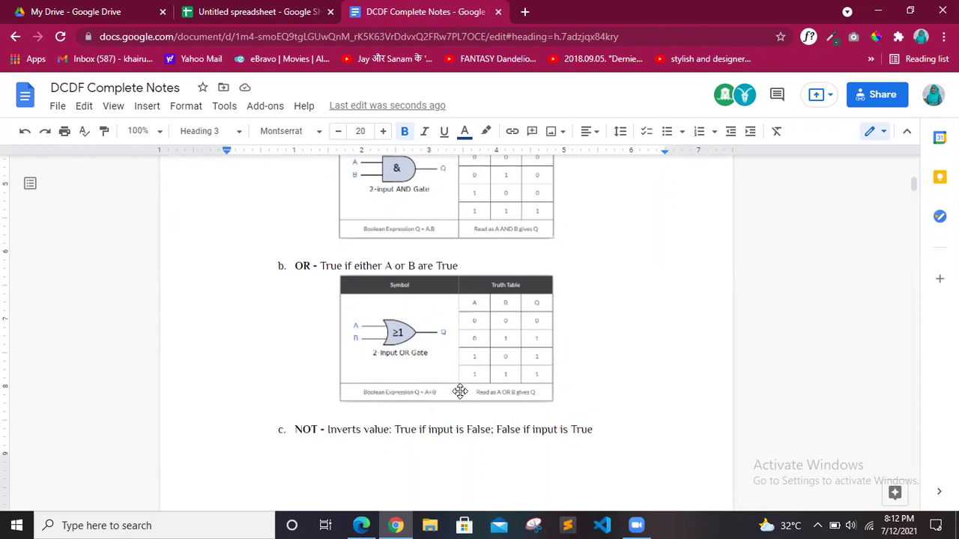
{"action": "scroll", "coordinate": [460, 396], "scroll_direction": "up", "scroll_amount": 1}
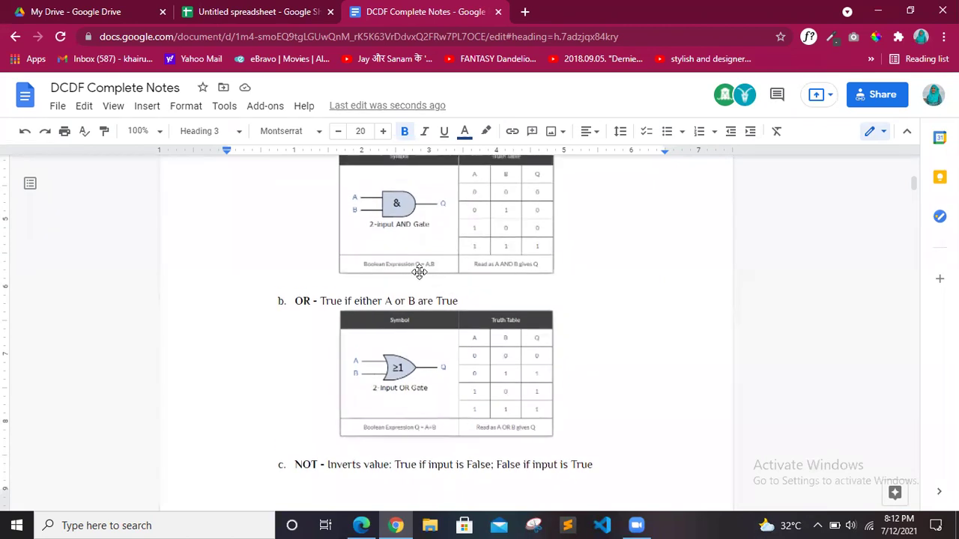
{"action": "scroll", "coordinate": [445, 279], "scroll_direction": "down", "scroll_amount": 1}
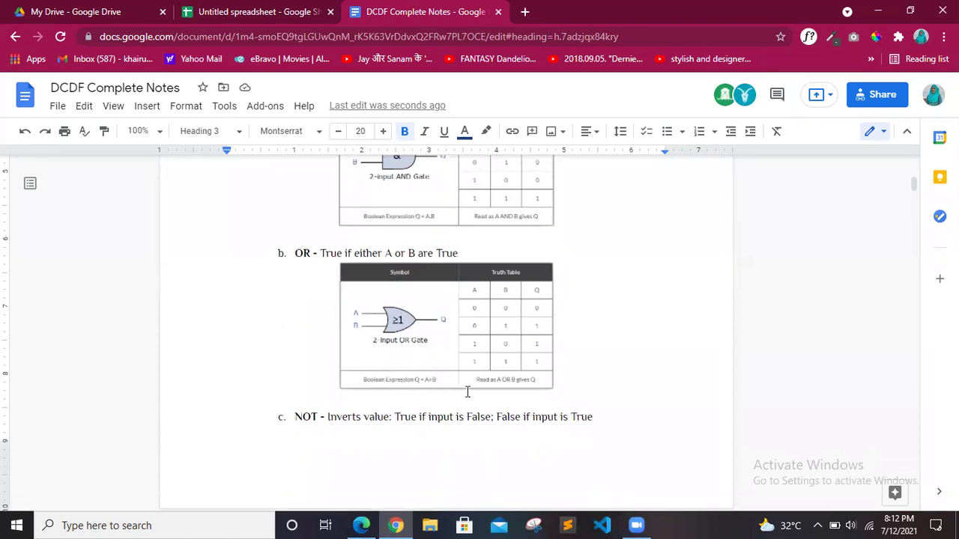
Examine the rows of the OR gate's truth table against the AND gate above it
{"action": "scroll", "coordinate": [468, 392], "scroll_direction": "down", "scroll_amount": 1}
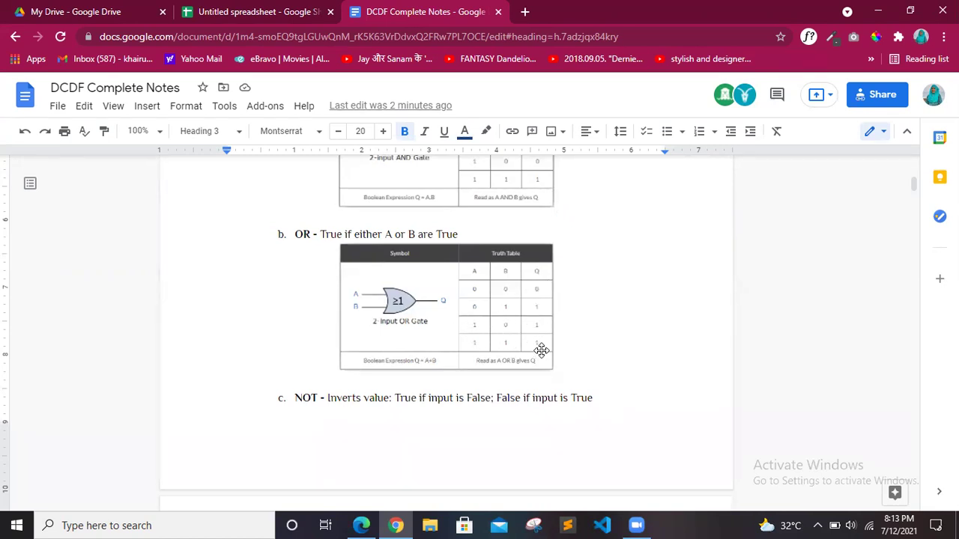
{"action": "scroll", "coordinate": [541, 351], "scroll_direction": "down", "scroll_amount": 1}
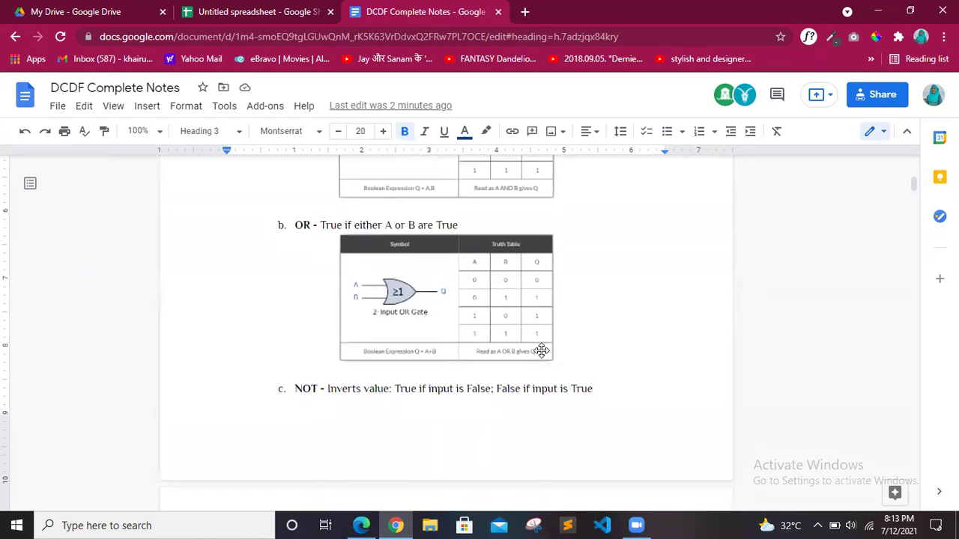
{"action": "scroll", "coordinate": [541, 350], "scroll_direction": "up", "scroll_amount": 1}
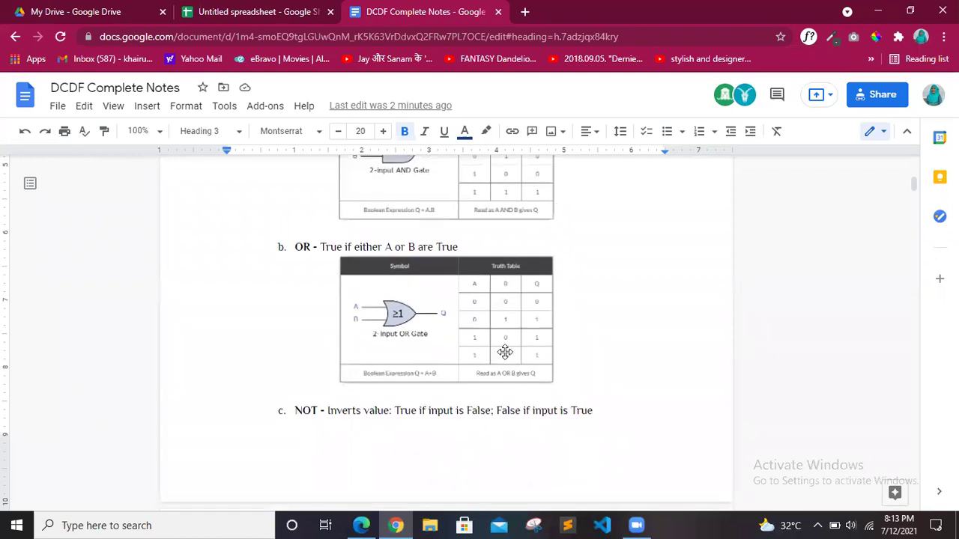
{"action": "scroll", "coordinate": [505, 351], "scroll_direction": "up", "scroll_amount": 1}
{"action": "scroll", "coordinate": [505, 352], "scroll_direction": "down", "scroll_amount": 1}
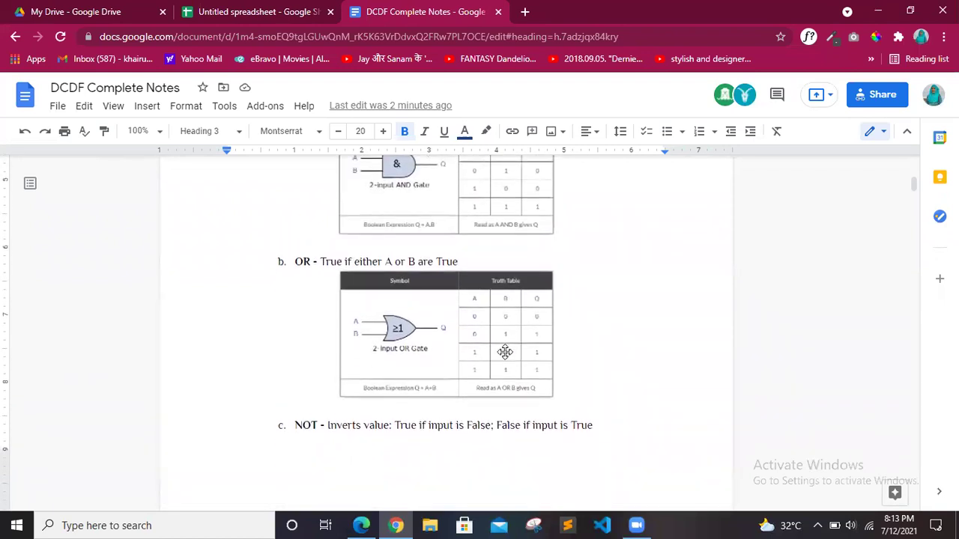
{"action": "scroll", "coordinate": [505, 352], "scroll_direction": "up", "scroll_amount": 1}
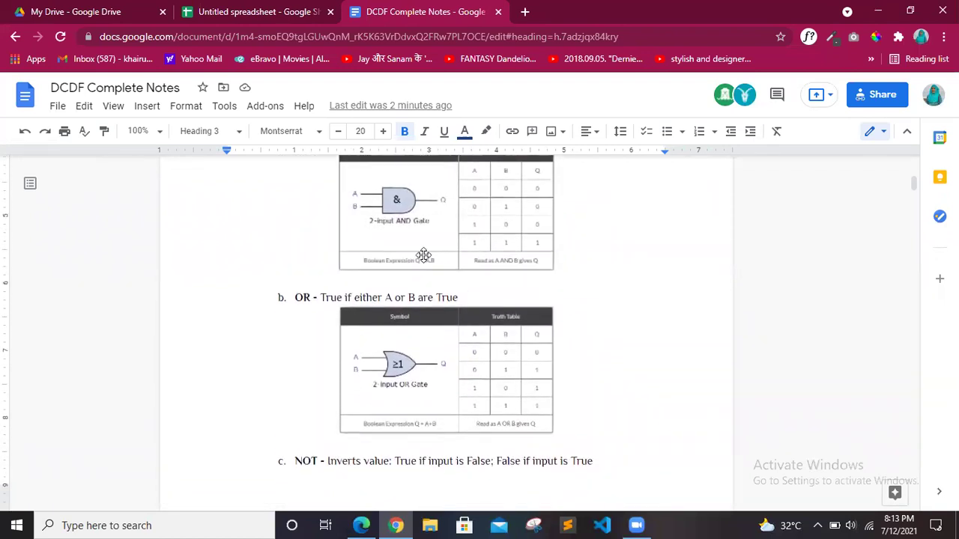
{"action": "scroll", "coordinate": [450, 271], "scroll_direction": "down", "scroll_amount": 2}
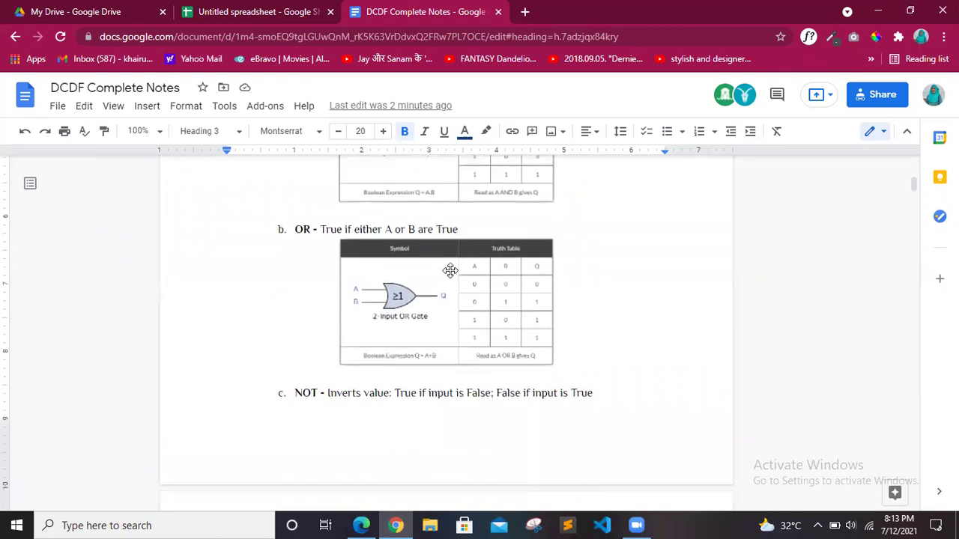
Examine the NOT gate's definition, symbol, truth table and Boolean expression in the Basic Gates section
{"action": "scroll", "coordinate": [477, 367], "scroll_direction": "down", "scroll_amount": 2}
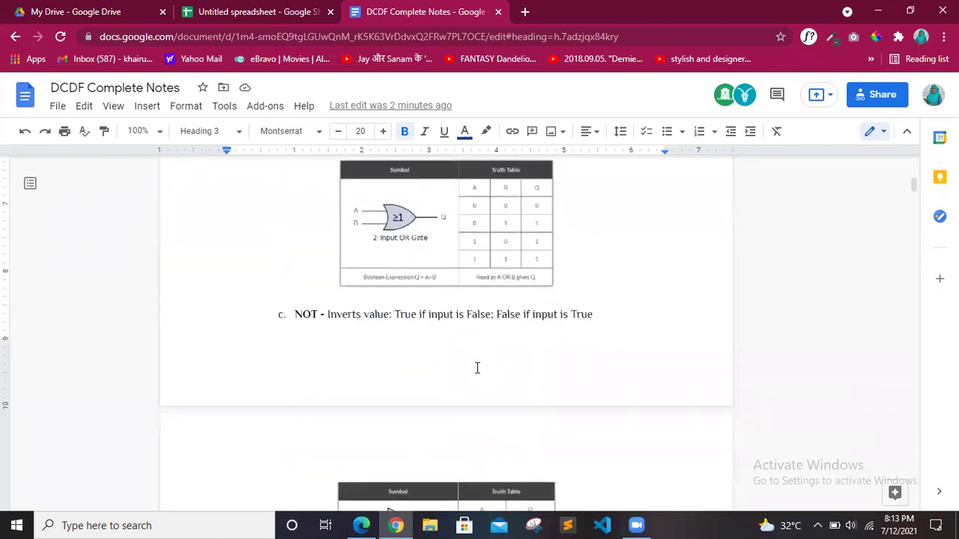
{"action": "scroll", "coordinate": [478, 368], "scroll_direction": "down", "scroll_amount": 1}
{"action": "scroll", "coordinate": [482, 301], "scroll_direction": "down", "scroll_amount": 2}
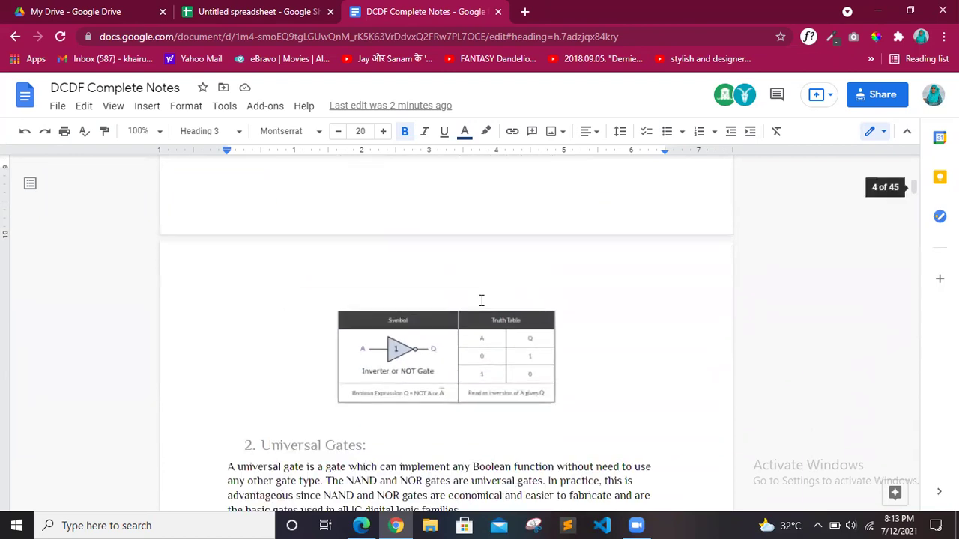
{"action": "scroll", "coordinate": [482, 300], "scroll_direction": "up", "scroll_amount": 5}
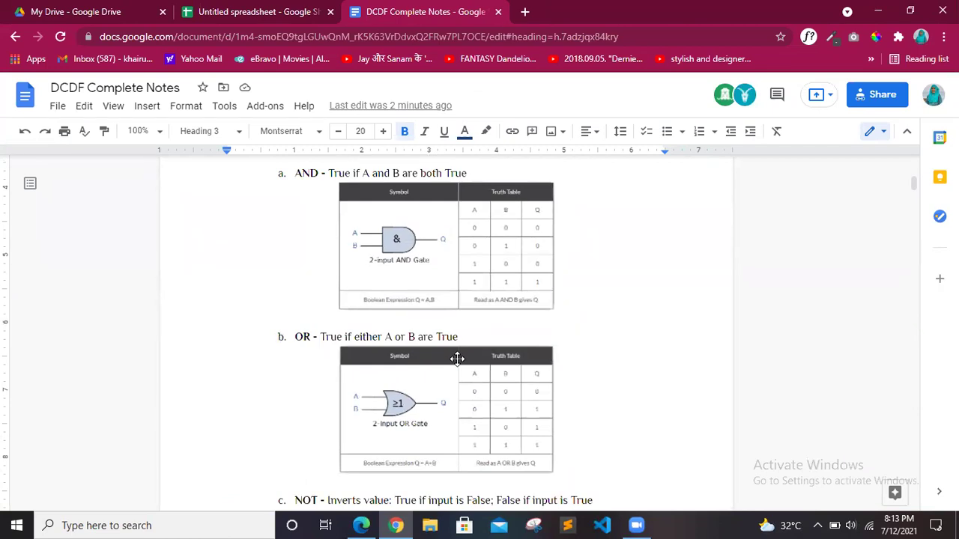
{"action": "scroll", "coordinate": [457, 359], "scroll_direction": "down", "scroll_amount": 3}
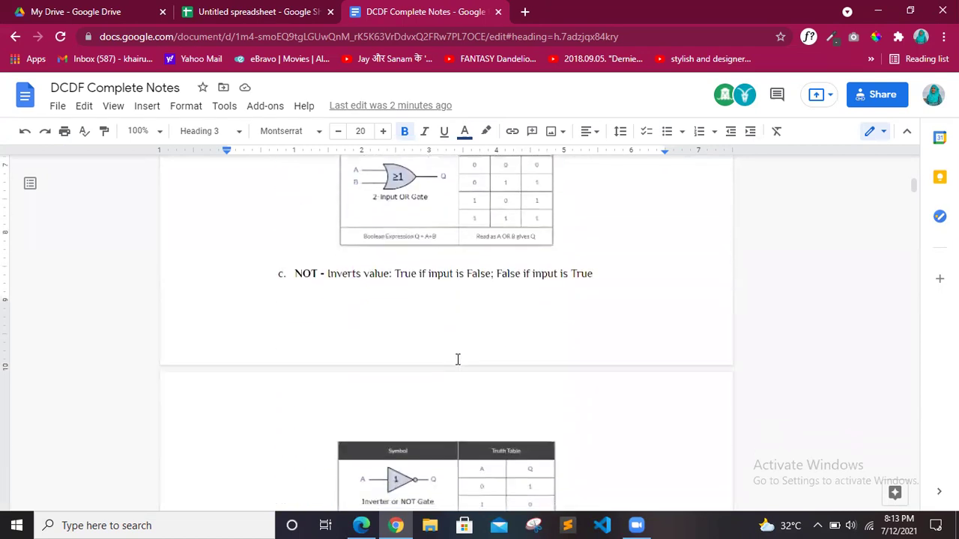
{"action": "scroll", "coordinate": [490, 385], "scroll_direction": "down", "scroll_amount": 2}
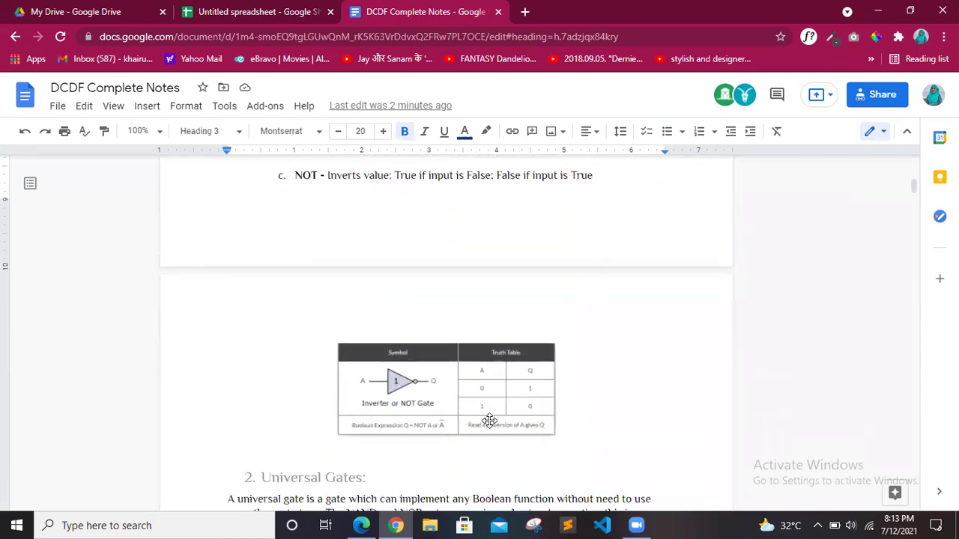
{"action": "scroll", "coordinate": [520, 408], "scroll_direction": "down", "scroll_amount": 1}
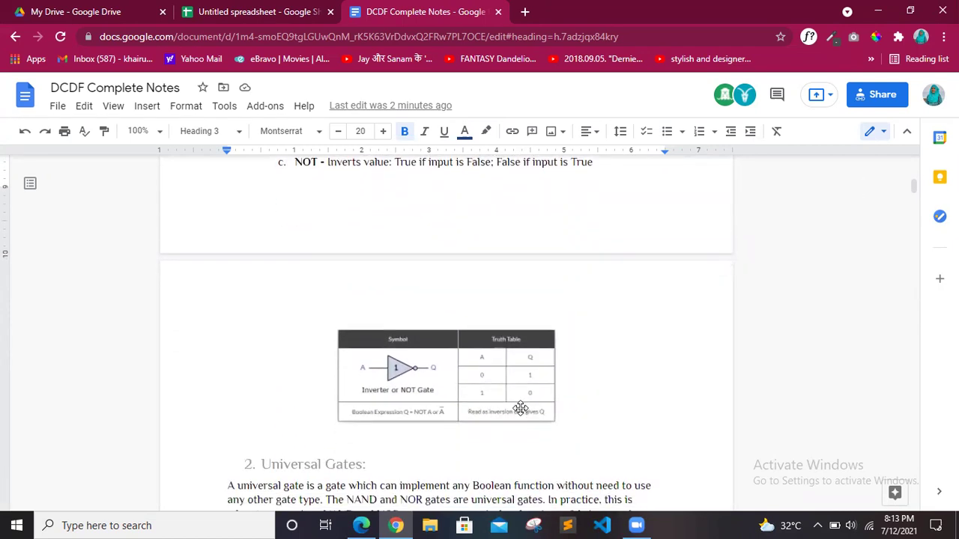
{"action": "scroll", "coordinate": [494, 412], "scroll_direction": "down", "scroll_amount": 1}
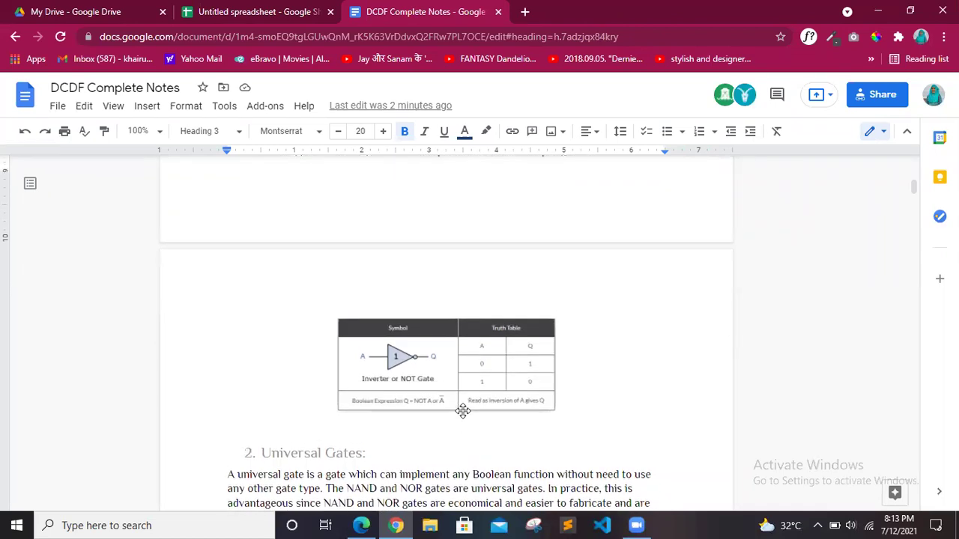
{"action": "scroll", "coordinate": [463, 410], "scroll_direction": "up", "scroll_amount": 1}
{"action": "scroll", "coordinate": [465, 410], "scroll_direction": "down", "scroll_amount": 1}
{"action": "scroll", "coordinate": [464, 409], "scroll_direction": "up", "scroll_amount": 2}
{"action": "scroll", "coordinate": [464, 411], "scroll_direction": "up", "scroll_amount": 4}
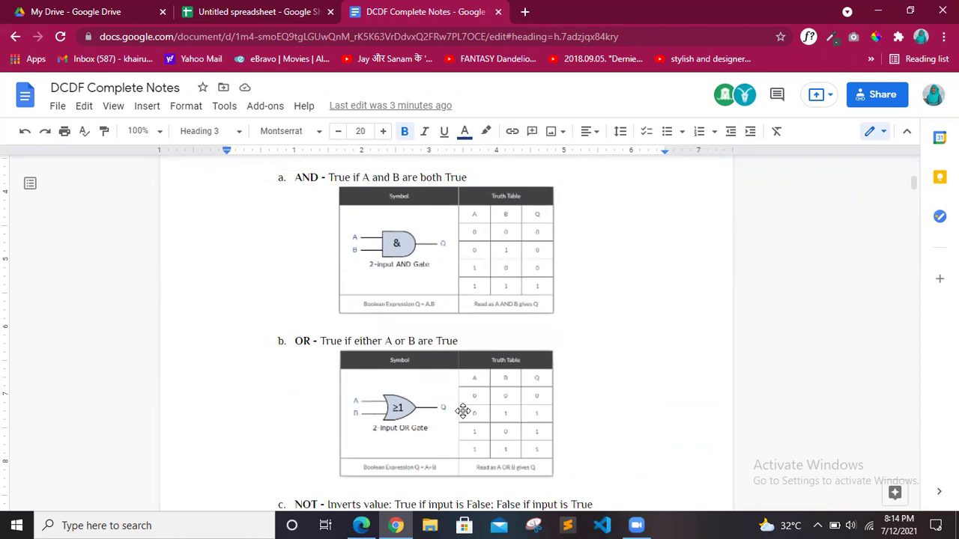
Switch to the untitled spreadsheet and add the heading Output in E134 with the expression ABC below it in E135
{"action": "left_click", "coordinate": [237, 11]}
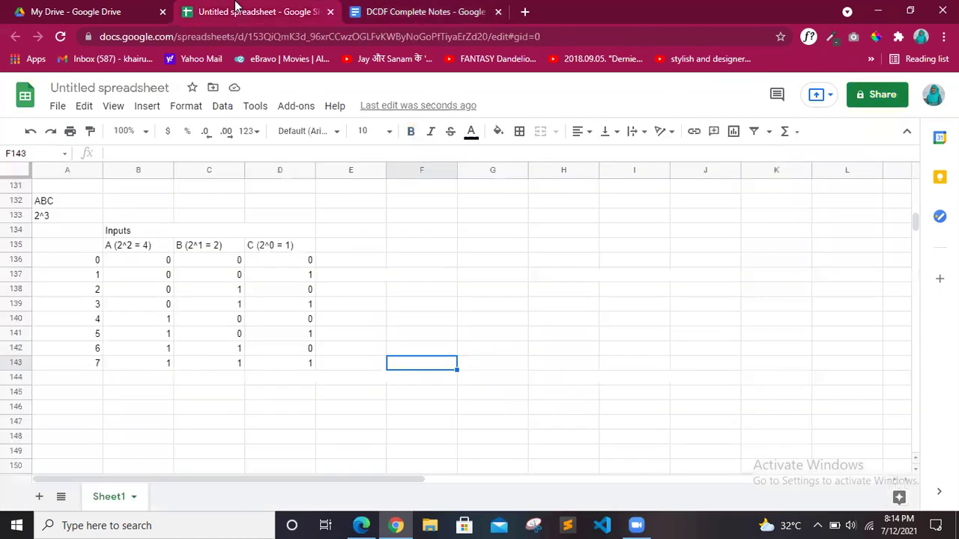
{"action": "left_click", "coordinate": [40, 206]}
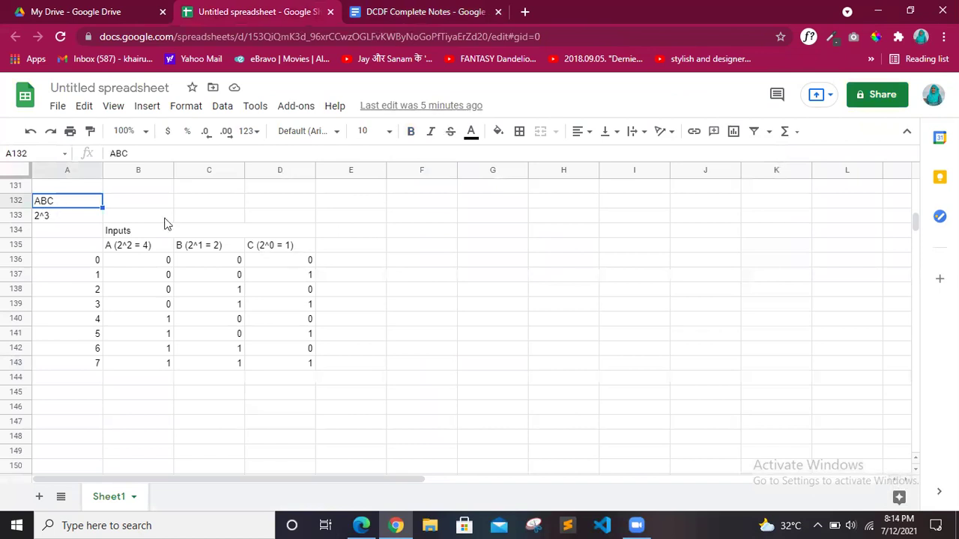
{"action": "left_click", "coordinate": [371, 251]}
{"action": "key", "text": "Up"}
{"action": "type", "text": "Output"}
{"action": "key", "text": "Return"}
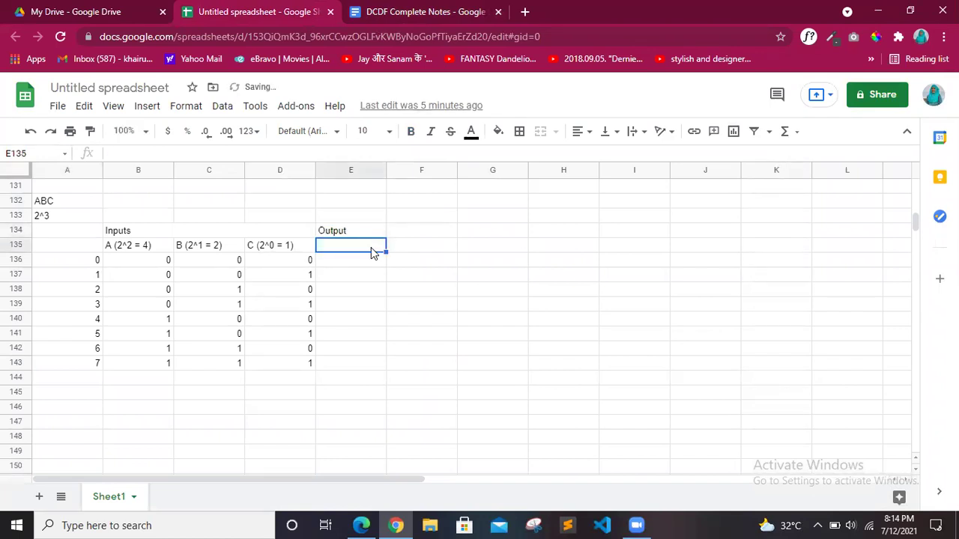
{"action": "type", "text": "ABC"}
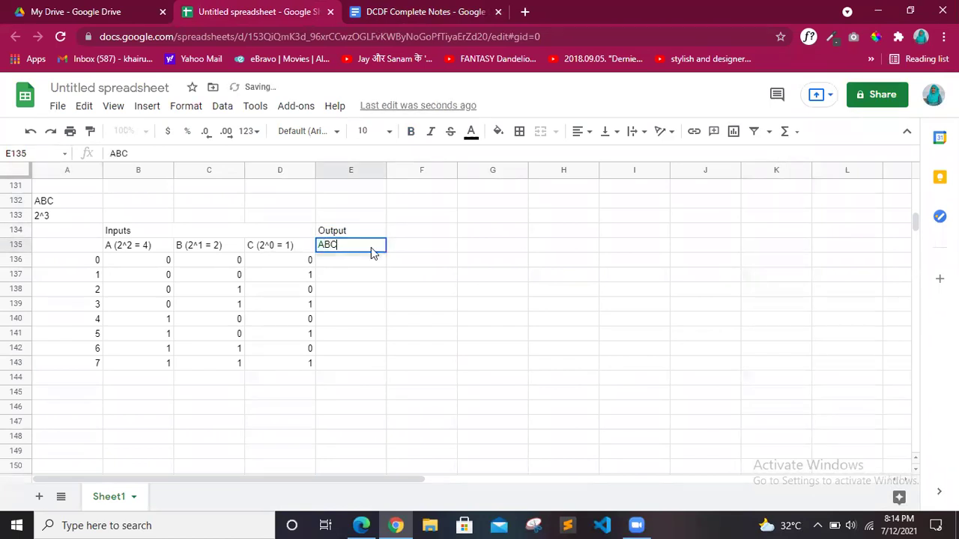
{"action": "key", "text": "Return"}
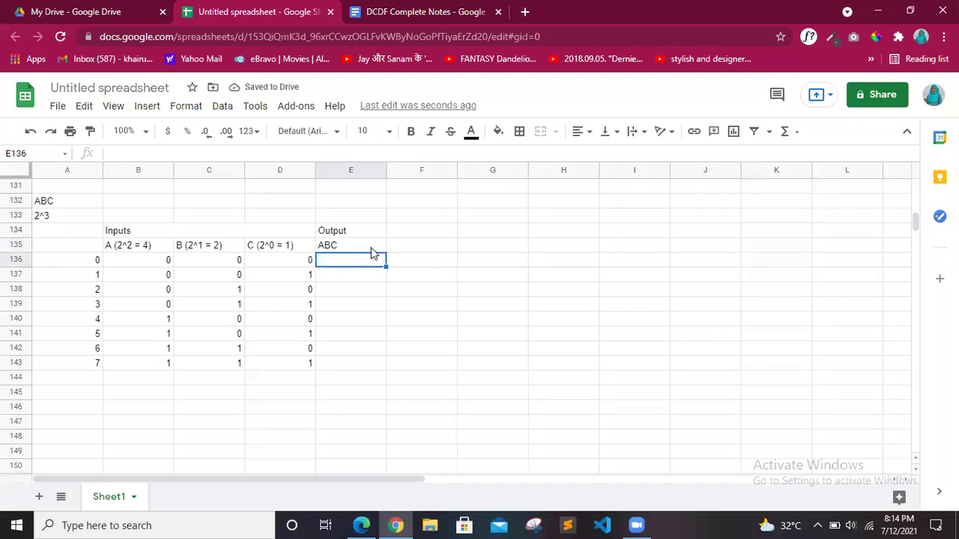
Check the input combinations in B136:D143 for a row in which A, B and C are all 1
{"action": "left_click", "coordinate": [163, 264]}
{"action": "key", "text": "Right"}
{"action": "key", "text": "Right"}
{"action": "key", "text": "Down"}
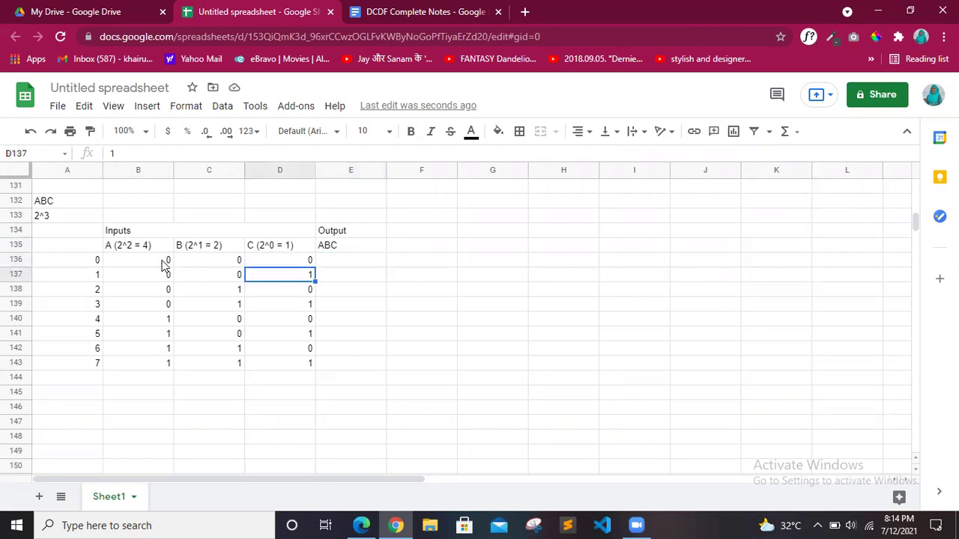
{"action": "key", "text": "Left"}
{"action": "key", "text": "Down"}
{"action": "key", "text": "Down"}
{"action": "key", "text": "Down"}
{"action": "key", "text": "Down"}
{"action": "key", "text": "Down"}
{"action": "key", "text": "Left"}
{"action": "key", "text": "Down"}
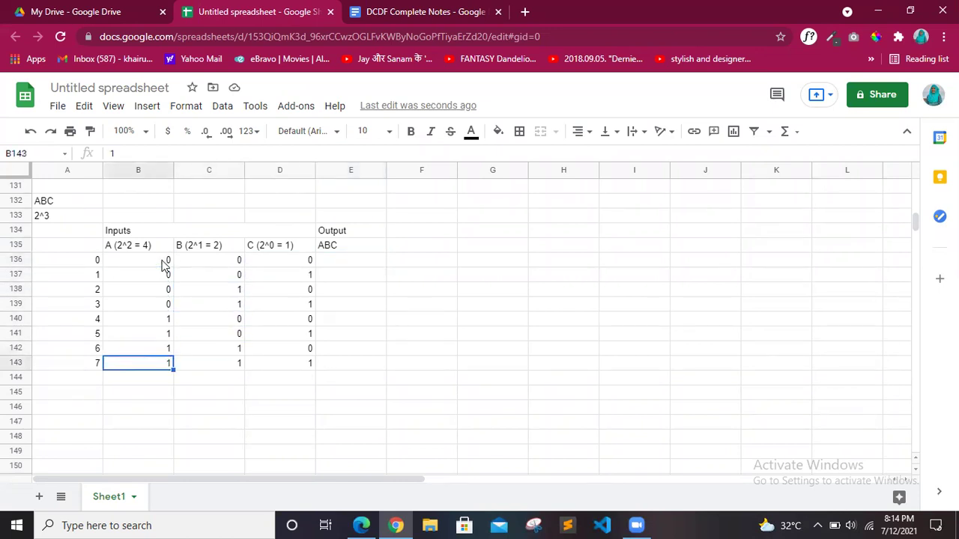
{"action": "key", "text": "shift+Right"}
{"action": "key", "text": "shift+Right"}
{"action": "key", "text": "Right"}
{"action": "key", "text": "Up"}
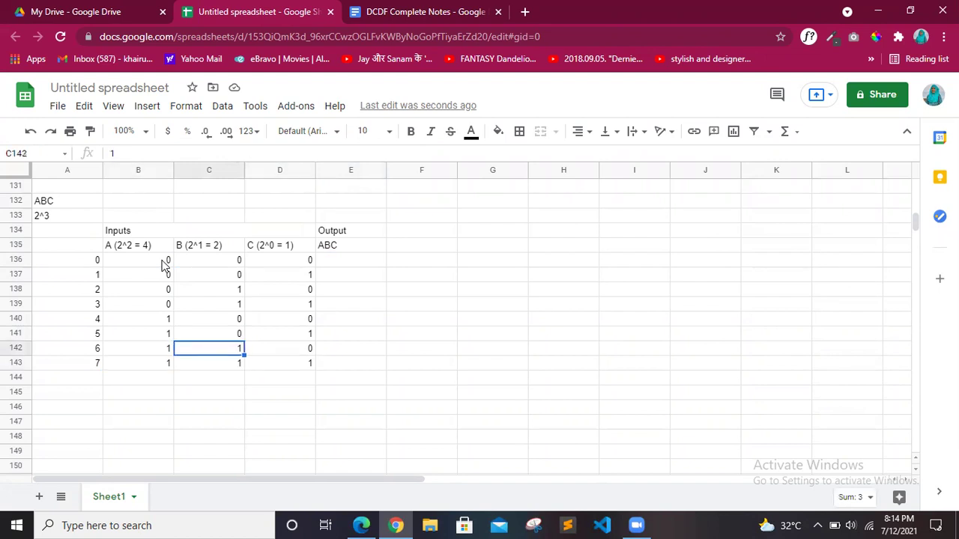
Fill the ABC output column with 1 in E143 and 0 in each of the cells E136 to E142
{"action": "key", "text": "Right"}
{"action": "key", "text": "Right"}
{"action": "key", "text": "Up"}
{"action": "key", "text": "Up"}
{"action": "key", "text": "Down"}
{"action": "key", "text": "Down"}
{"action": "key", "text": "Down"}
{"action": "type", "text": "1"}
{"action": "key", "text": "Up"}
{"action": "type", "text": "0"}
{"action": "key", "text": "Up"}
{"action": "type", "text": "0"}
{"action": "key", "text": "Up"}
{"action": "type", "text": "0"}
{"action": "key", "text": "Up"}
{"action": "key", "text": "0"}
{"action": "key", "text": "Up"}
{"action": "key", "text": "0"}
{"action": "key", "text": "Up"}
{"action": "type", "text": "0"}
{"action": "key", "text": "Up"}
{"action": "type", "text": "0"}
{"action": "key", "text": "Down"}
{"action": "key", "text": "Down"}
{"action": "key", "text": "Right"}
{"action": "key", "text": "Right"}
{"action": "key", "text": "Down"}
{"action": "key", "text": "Down"}
{"action": "key", "text": "Down"}
{"action": "key", "text": "Left"}
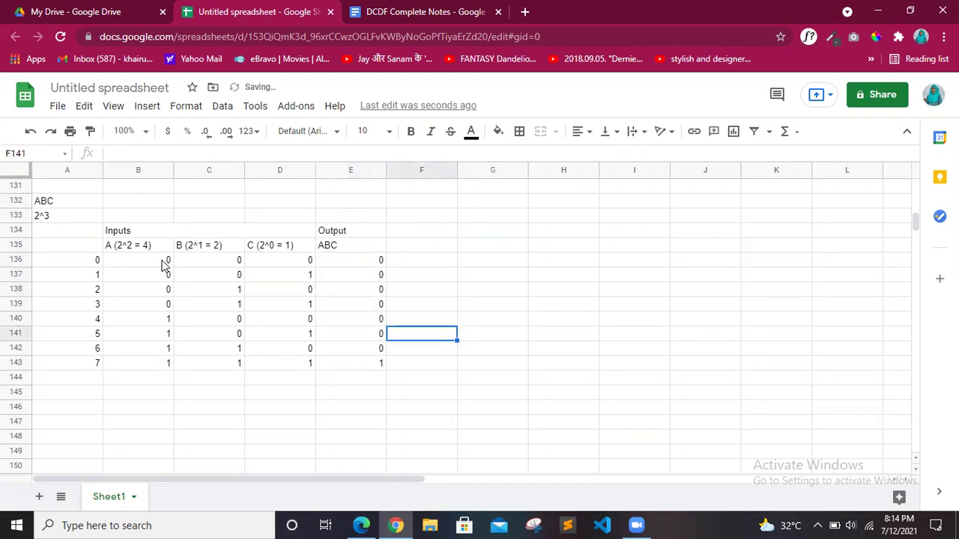
{"action": "left_click", "coordinate": [346, 324]}
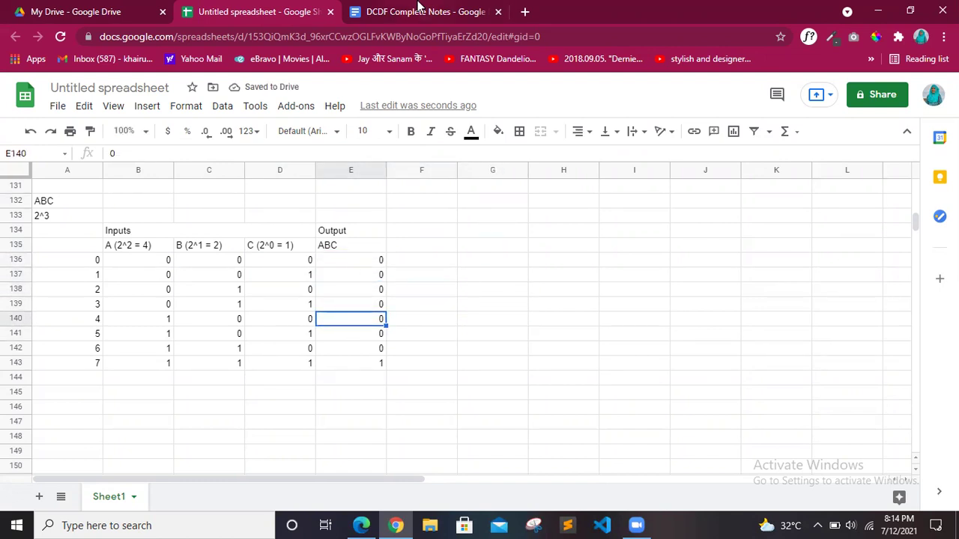
Switch back to the DCDF Complete Notes document and review the AND gate's symbol and truth table
{"action": "left_click", "coordinate": [419, 11]}
{"action": "scroll", "coordinate": [430, 339], "scroll_direction": "up", "scroll_amount": 1}
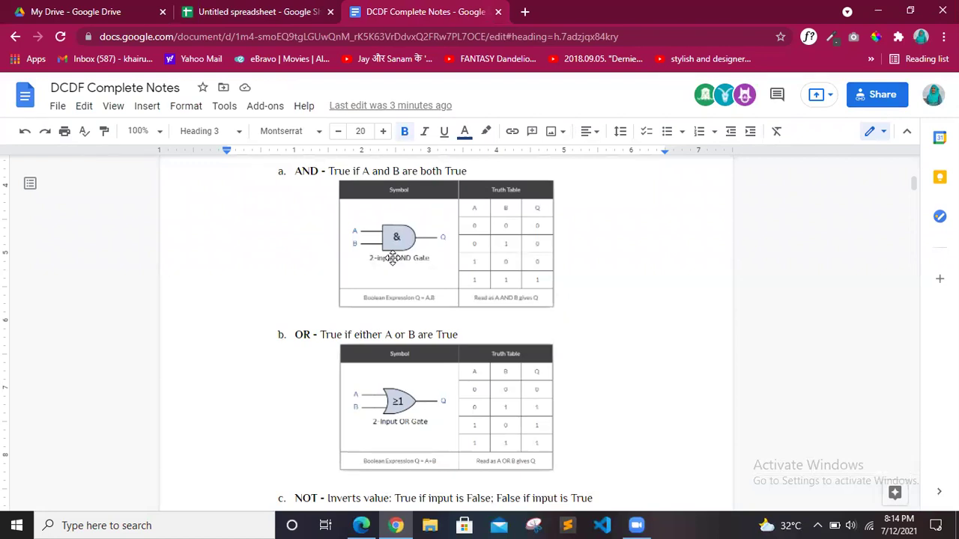
Switch to the untitled spreadsheet and review the completed ABC output column of the three-input truth table
{"action": "scroll", "coordinate": [393, 258], "scroll_direction": "up", "scroll_amount": 1}
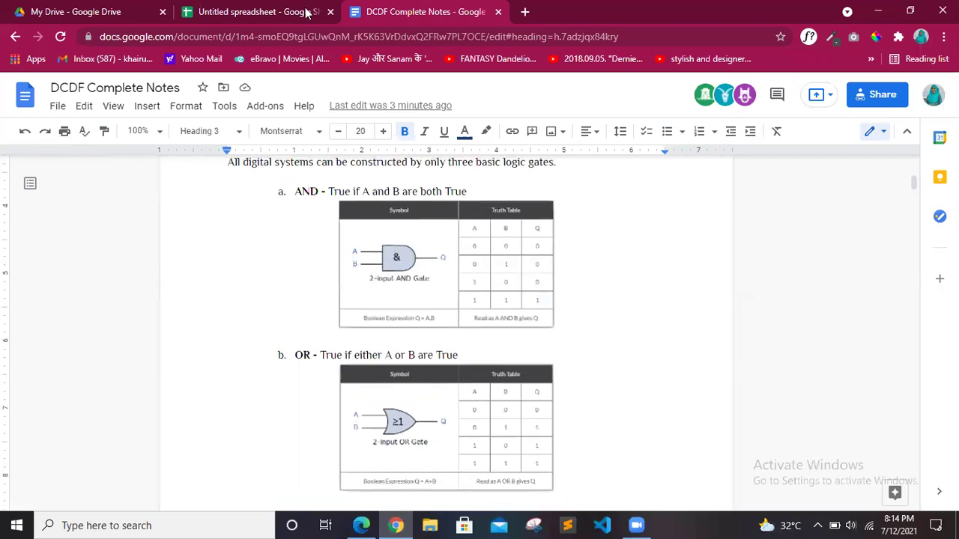
{"action": "left_click", "coordinate": [305, 10]}
{"action": "key", "text": "Up"}
{"action": "key", "text": "Up"}
{"action": "scroll", "coordinate": [484, 385], "scroll_direction": "up", "scroll_amount": 1}
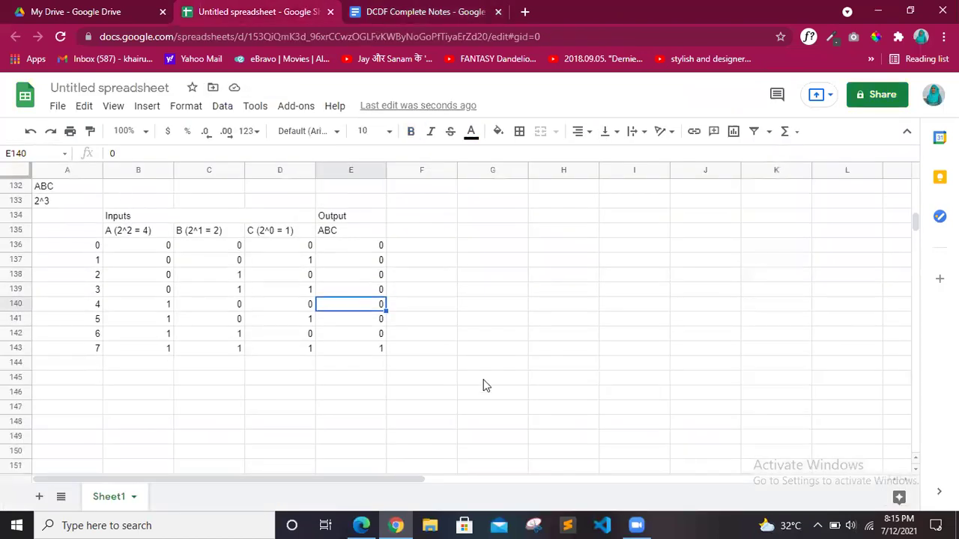
{"action": "left_click", "coordinate": [399, 306]}
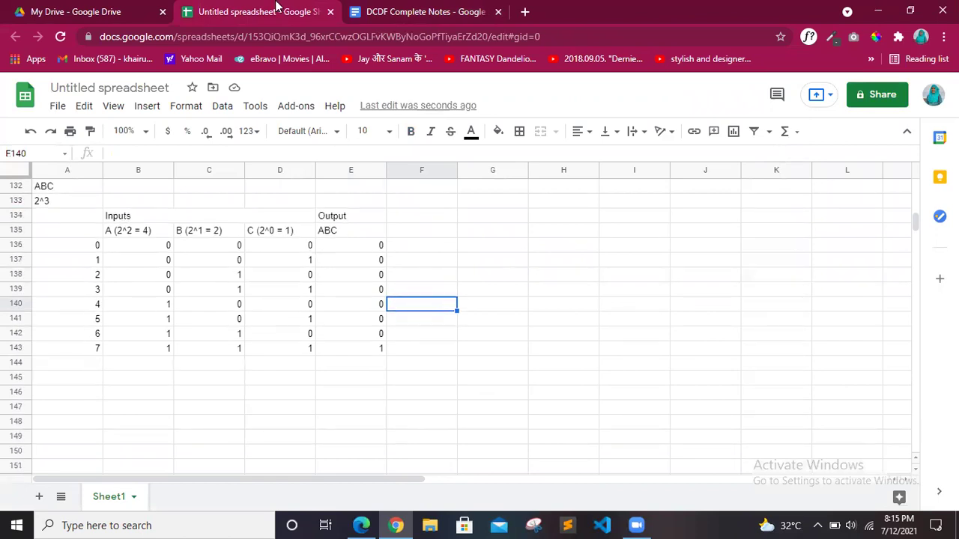
Switch back to the DCDF Complete Notes document and read through the example expressions under the Boolean Expression heading
{"action": "left_click", "coordinate": [453, 7]}
{"action": "scroll", "coordinate": [378, 355], "scroll_direction": "down", "scroll_amount": 20}
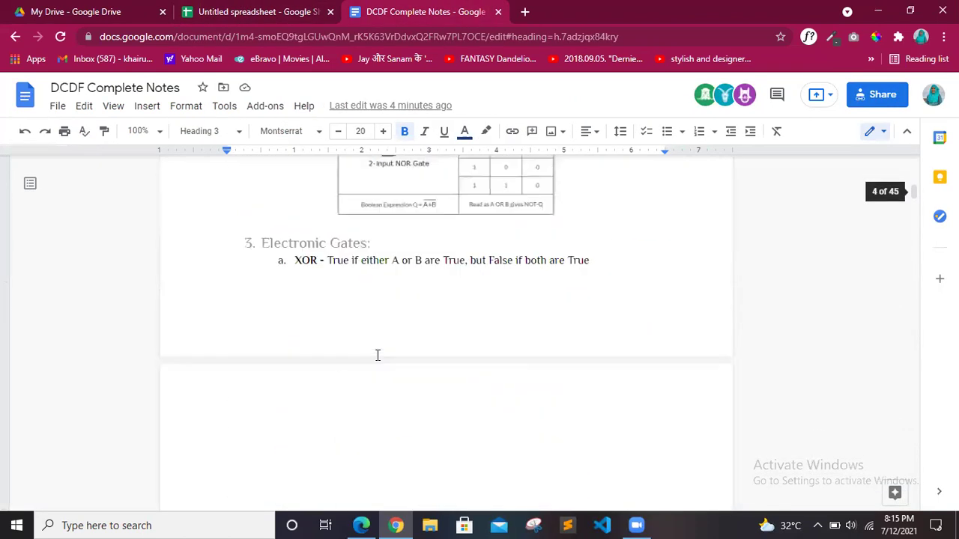
{"action": "scroll", "coordinate": [377, 355], "scroll_direction": "up", "scroll_amount": 4}
{"action": "scroll", "coordinate": [378, 355], "scroll_direction": "down", "scroll_amount": 10}
{"action": "left_click", "coordinate": [261, 274]}
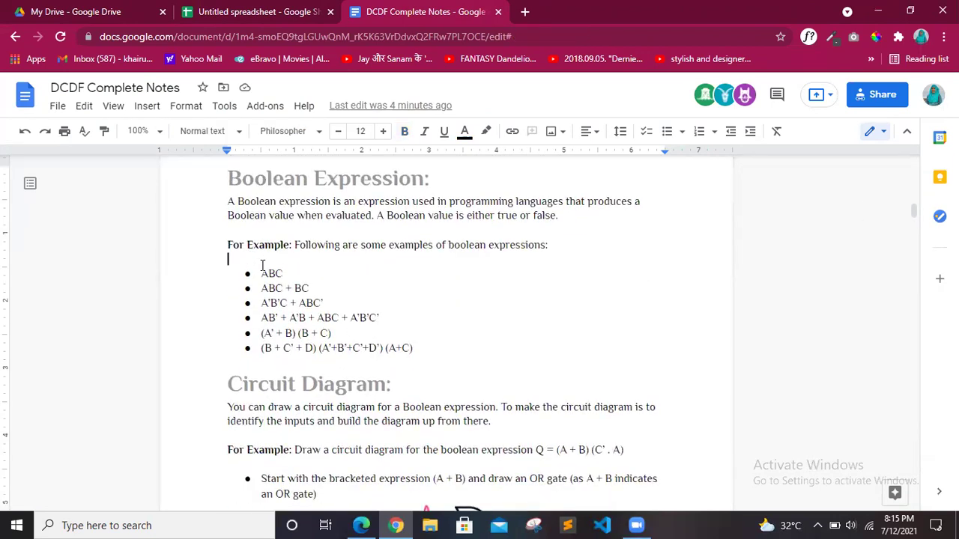
{"action": "double_click", "coordinate": [283, 277]}
{"action": "left_click", "coordinate": [283, 275]}
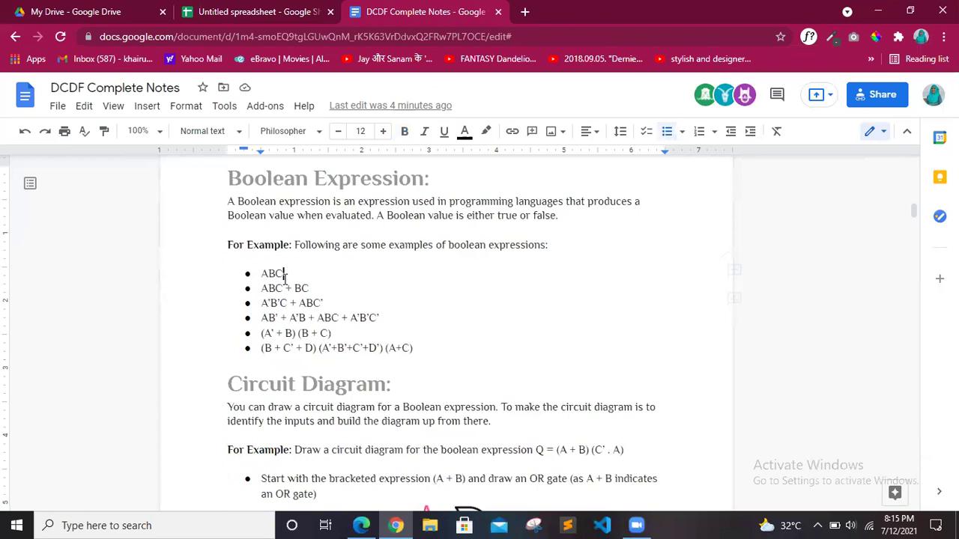
{"action": "left_click_drag", "start_coordinate": [263, 289], "coordinate": [291, 305]}
{"action": "left_click", "coordinate": [291, 304]}
{"action": "left_click", "coordinate": [269, 320]}
{"action": "left_click", "coordinate": [403, 340], "text": "shift"}
{"action": "left_click", "coordinate": [415, 344]}
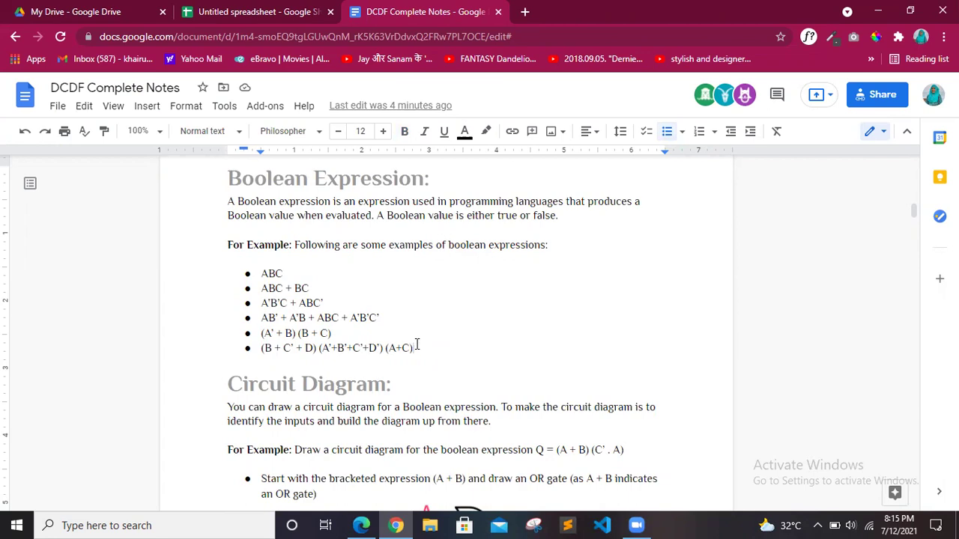
{"action": "left_click_drag", "start_coordinate": [263, 274], "coordinate": [285, 277]}
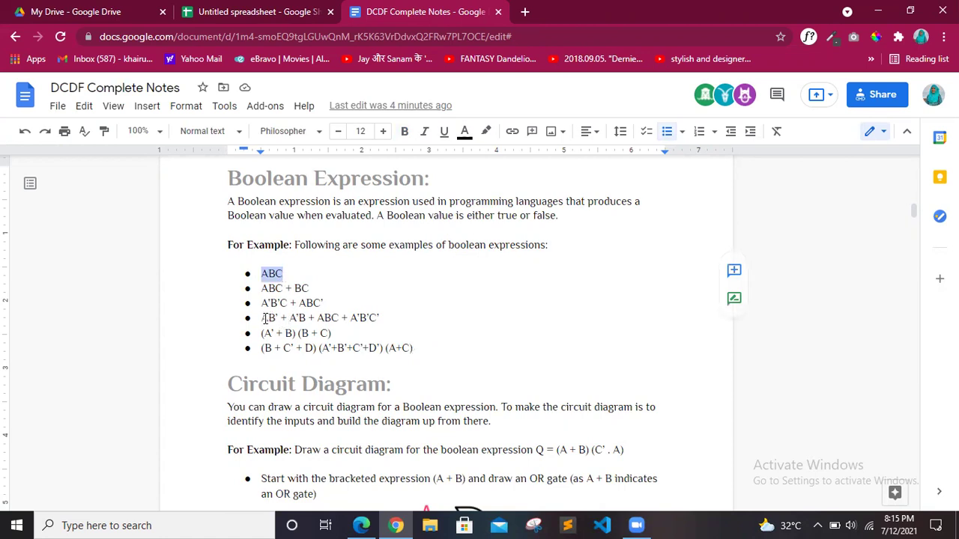
Copy the expression AB' + A'B + ABC + A'B'C' from the notes into cell A147 of the untitled spreadsheet
{"action": "left_click_drag", "start_coordinate": [265, 318], "coordinate": [382, 321]}
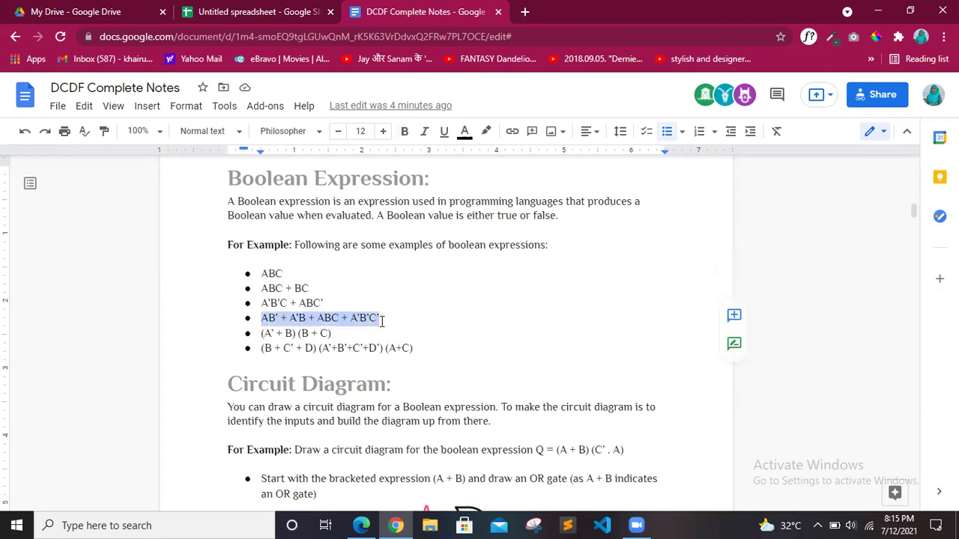
{"action": "left_click", "coordinate": [262, 11]}
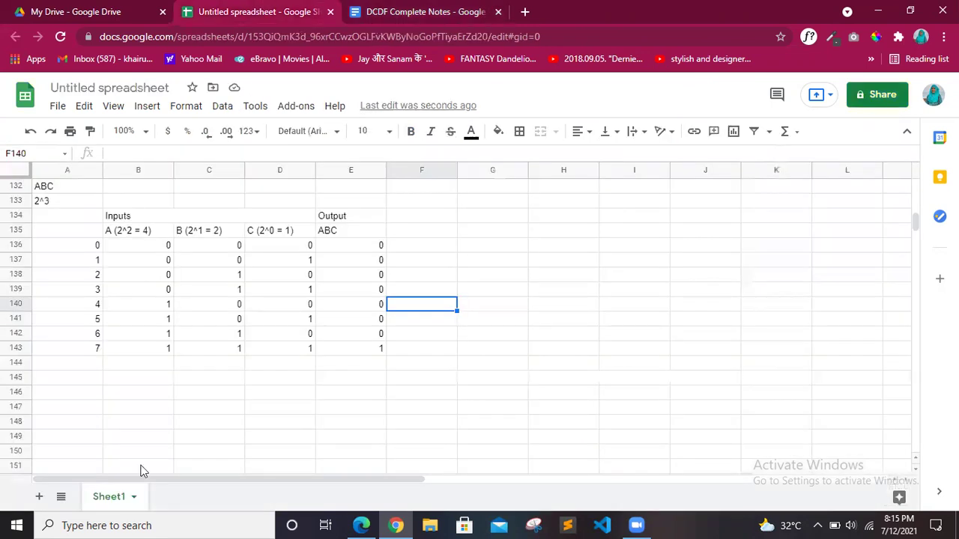
{"action": "key", "text": "Up"}
{"action": "key", "text": "Up"}
{"action": "key", "text": "Up"}
{"action": "key", "text": "Up"}
{"action": "left_click", "coordinate": [76, 351]}
{"action": "type", "text": "AB' + A'B + ABC + A'B'C'"}
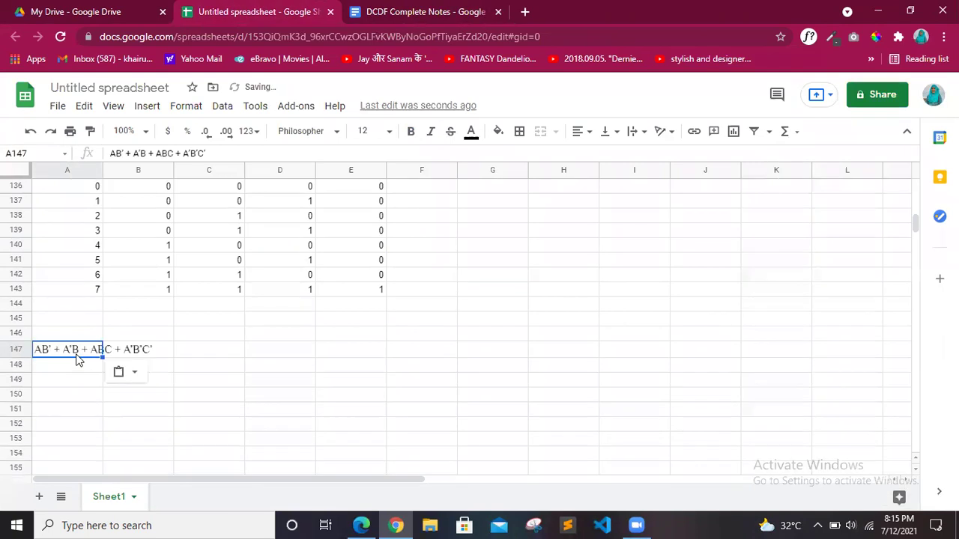
Examine the terms of the expression in A147 and compare its inputs with those of the ABC truth table above
{"action": "left_click", "coordinate": [302, 367]}
{"action": "scroll", "coordinate": [225, 368], "scroll_direction": "down", "scroll_amount": 1}
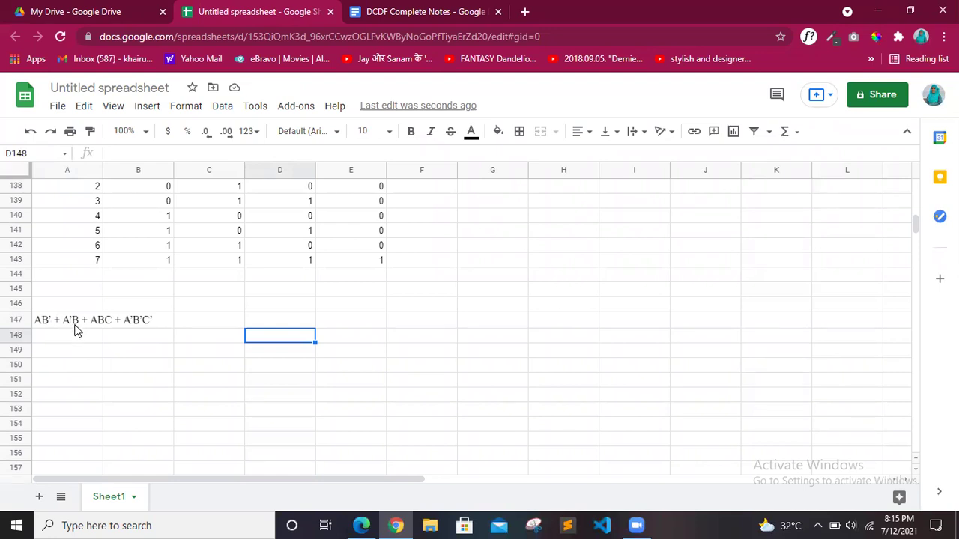
{"action": "left_click", "coordinate": [152, 328]}
{"action": "scroll", "coordinate": [152, 327], "scroll_direction": "down", "scroll_amount": 1}
{"action": "key", "text": "Down"}
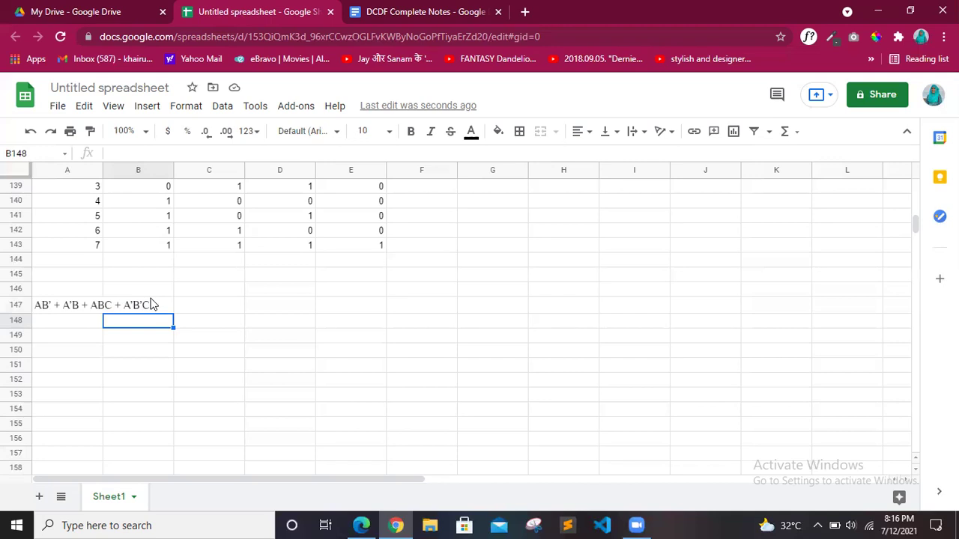
{"action": "scroll", "coordinate": [150, 300], "scroll_direction": "down", "scroll_amount": 1}
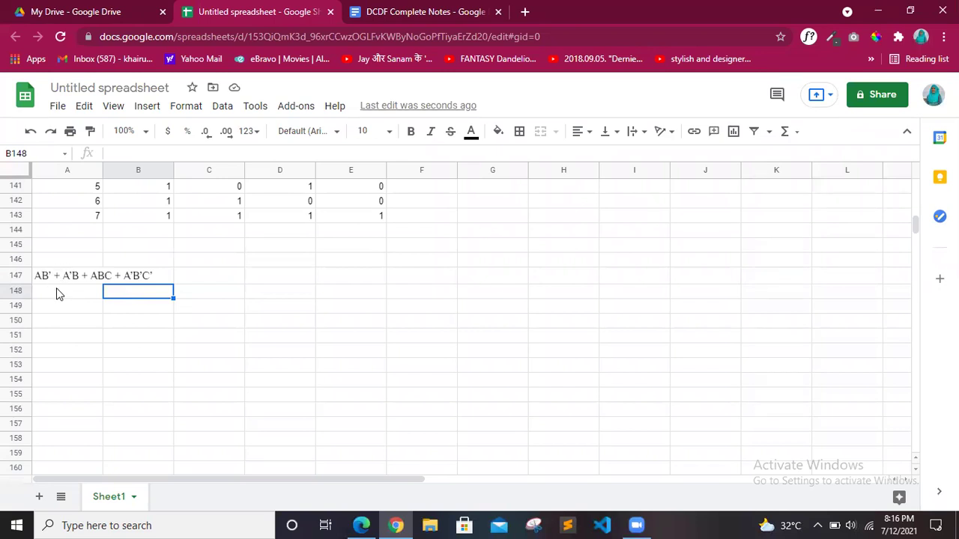
{"action": "scroll", "coordinate": [57, 293], "scroll_direction": "up", "scroll_amount": 3}
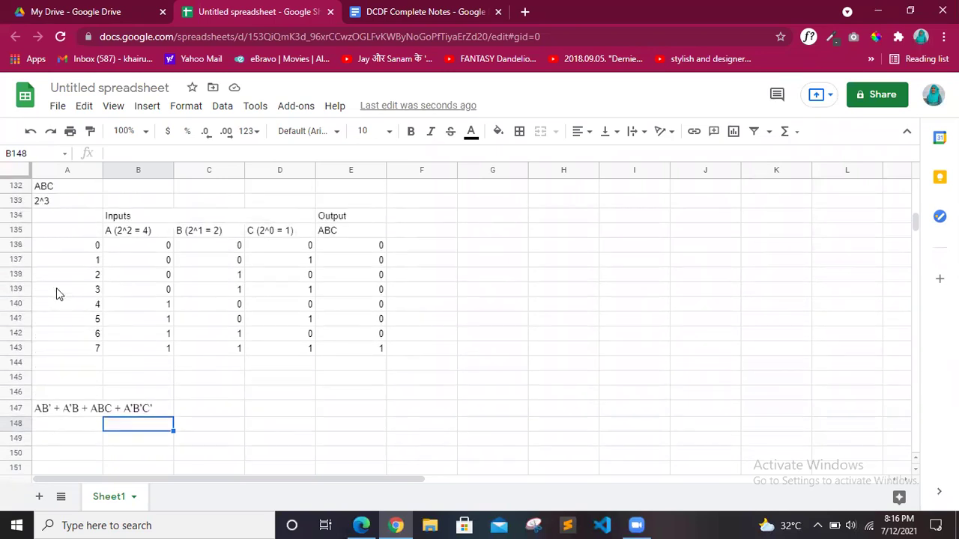
{"action": "scroll", "coordinate": [57, 293], "scroll_direction": "down", "scroll_amount": 1}
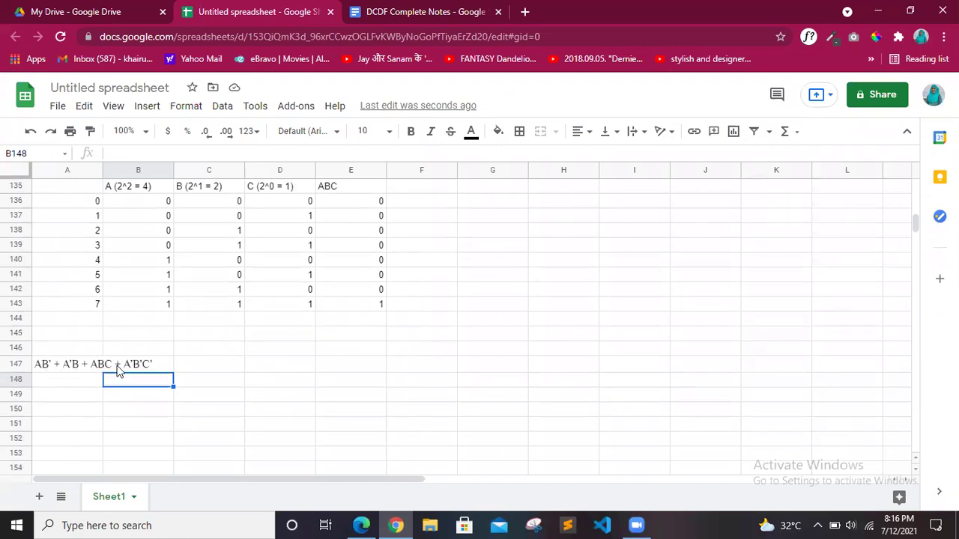
{"action": "scroll", "coordinate": [128, 226], "scroll_direction": "up", "scroll_amount": 1}
Copy the ABC truth table in A134:E143 and paste it below the new expression, starting at A149
{"action": "left_click", "coordinate": [91, 191]}
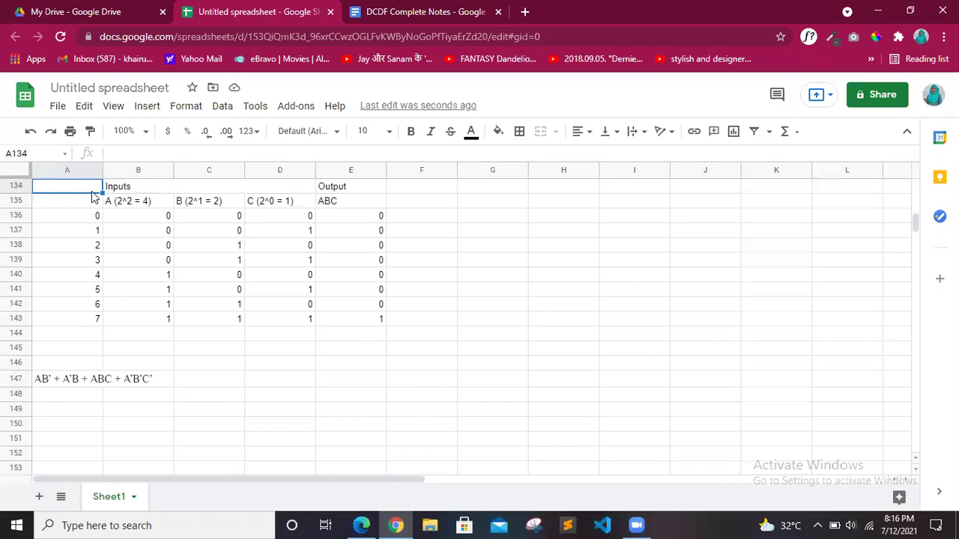
{"action": "key", "text": "shift+Right"}
{"action": "key", "text": "shift+Right"}
{"action": "key", "text": "shift+Right"}
{"action": "key", "text": "shift+Right"}
{"action": "key", "text": "shift+Down"}
{"action": "key", "text": "shift+Down"}
{"action": "key", "text": "shift+Down"}
{"action": "key", "text": "shift+Down"}
{"action": "key", "text": "shift+Down"}
{"action": "key", "text": "shift+Down"}
{"action": "key", "text": "shift+Down"}
{"action": "key", "text": "shift+Down"}
{"action": "key", "text": "shift+Down"}
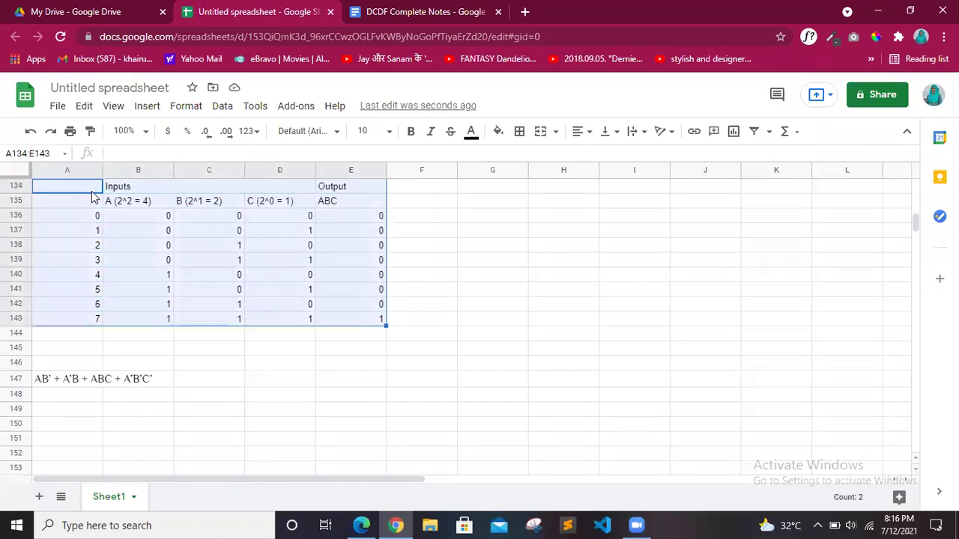
{"action": "key", "text": "ctrl+c"}
{"action": "scroll", "coordinate": [92, 196], "scroll_direction": "down", "scroll_amount": 2}
{"action": "scroll", "coordinate": [105, 254], "scroll_direction": "down", "scroll_amount": 1}
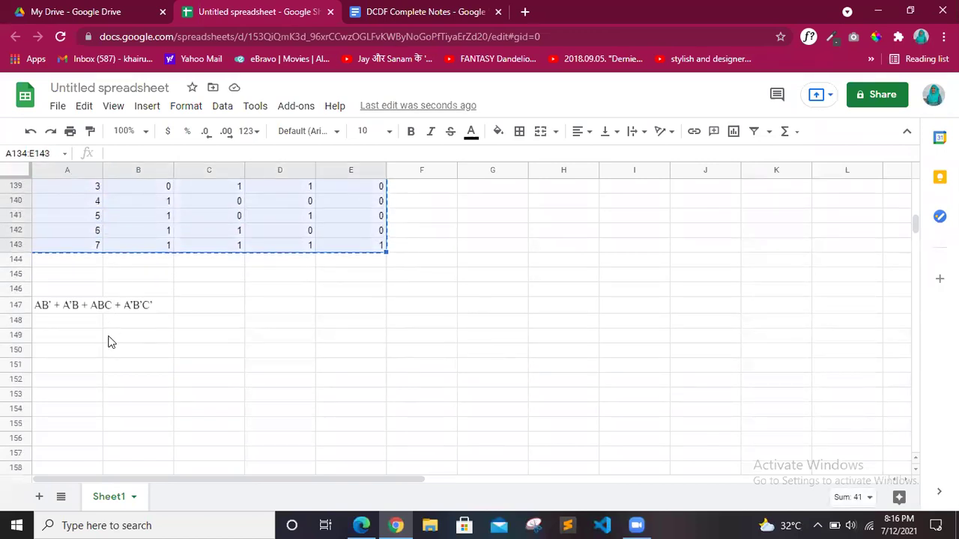
{"action": "left_click", "coordinate": [78, 336]}
{"action": "key", "text": "ctrl+v"}
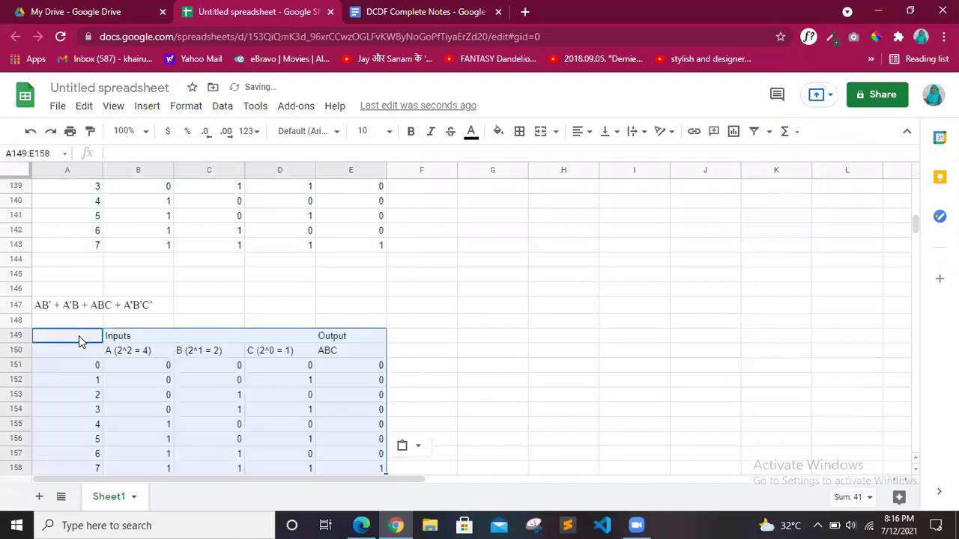
Clear the ABC heading and its output values from E150:E158 in the copied table
{"action": "scroll", "coordinate": [432, 337], "scroll_direction": "down", "scroll_amount": 1}
{"action": "left_click", "coordinate": [434, 334]}
{"action": "left_click", "coordinate": [375, 319]}
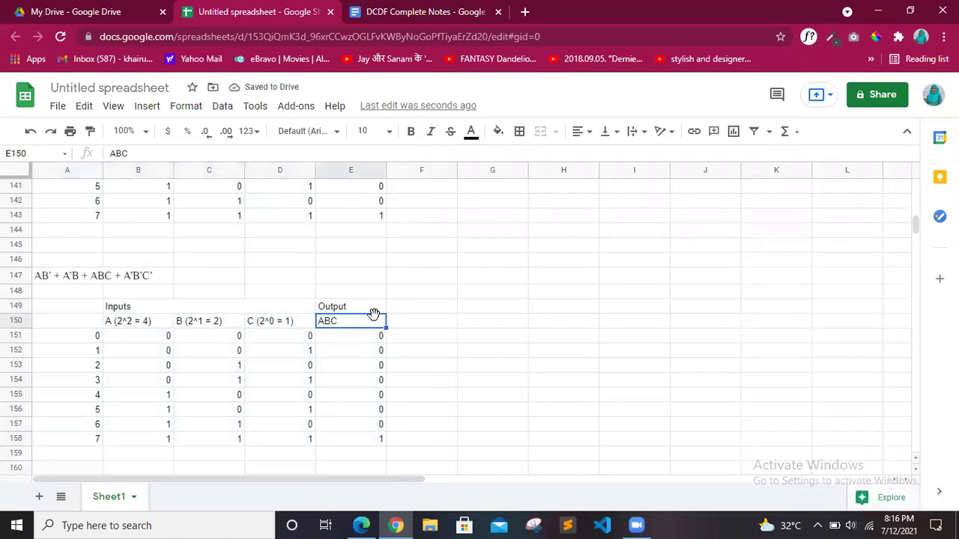
{"action": "key", "text": "shift+Down"}
{"action": "key", "text": "shift+Down"}
{"action": "key", "text": "shift+Down"}
{"action": "key", "text": "shift+Down"}
{"action": "key", "text": "shift+Down"}
{"action": "key", "text": "shift+Down"}
{"action": "key", "text": "shift+Down"}
{"action": "key", "text": "shift+Down"}
{"action": "key", "text": "Delete"}
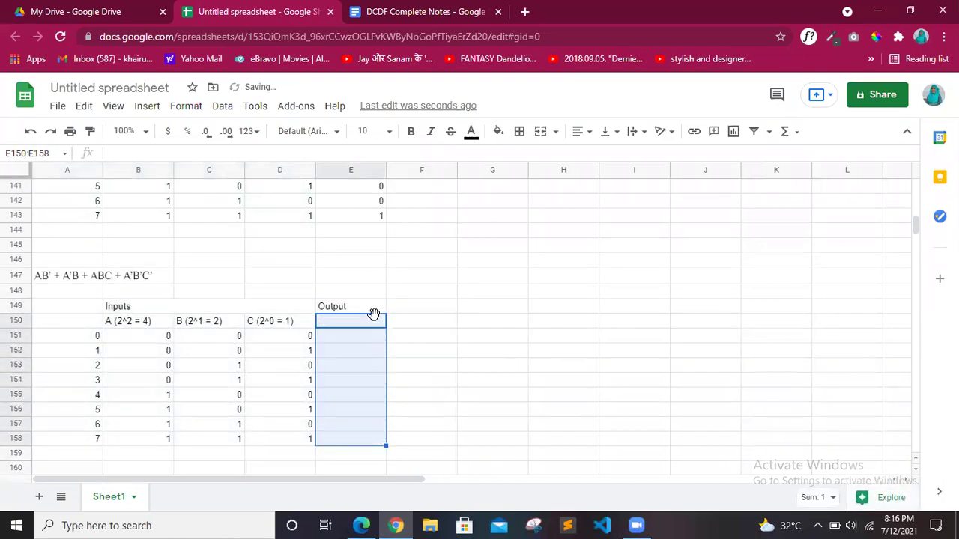
{"action": "left_click", "coordinate": [483, 351]}
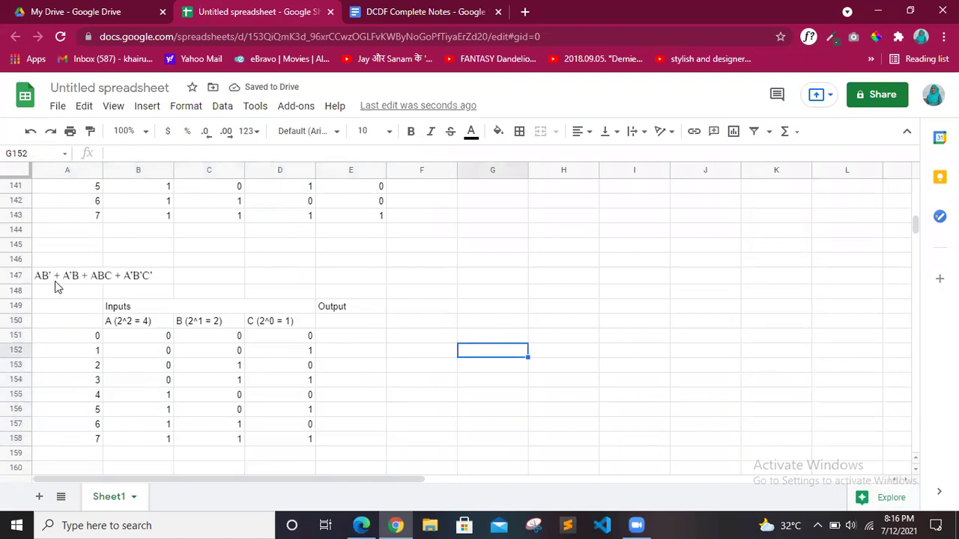
Enter the inverted-input headings A', B' and C' in cells E150, F150 and G150
{"action": "left_click", "coordinate": [370, 339]}
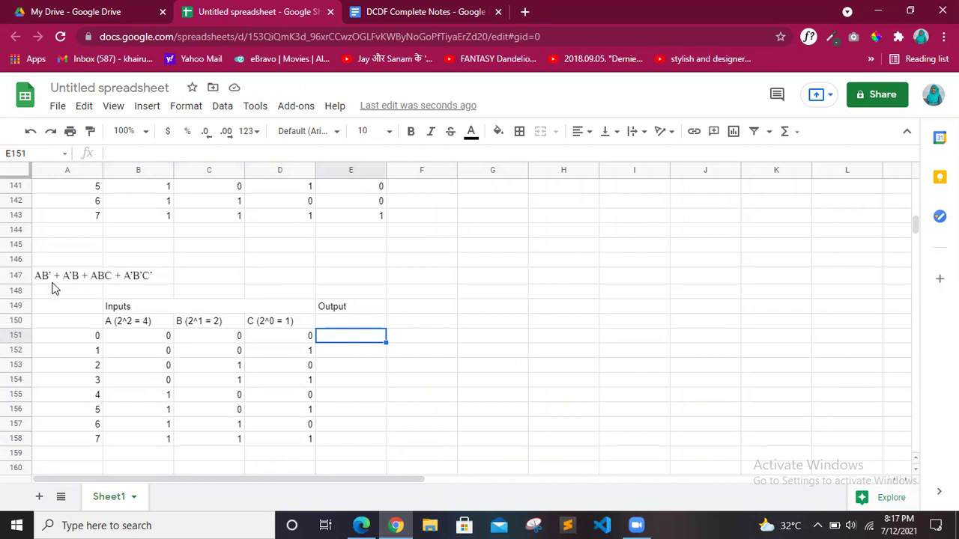
{"action": "key", "text": "Up"}
{"action": "type", "text": "a'"}
{"action": "key", "text": "ctrl+Return"}
{"action": "type", "text": "A'"}
{"action": "key", "text": "Tab"}
{"action": "type", "text": "B'"}
{"action": "key", "text": "Tab"}
{"action": "type", "text": "C'"}
{"action": "key", "text": "Return"}
{"action": "key", "text": "Up"}
{"action": "key", "text": "Right"}
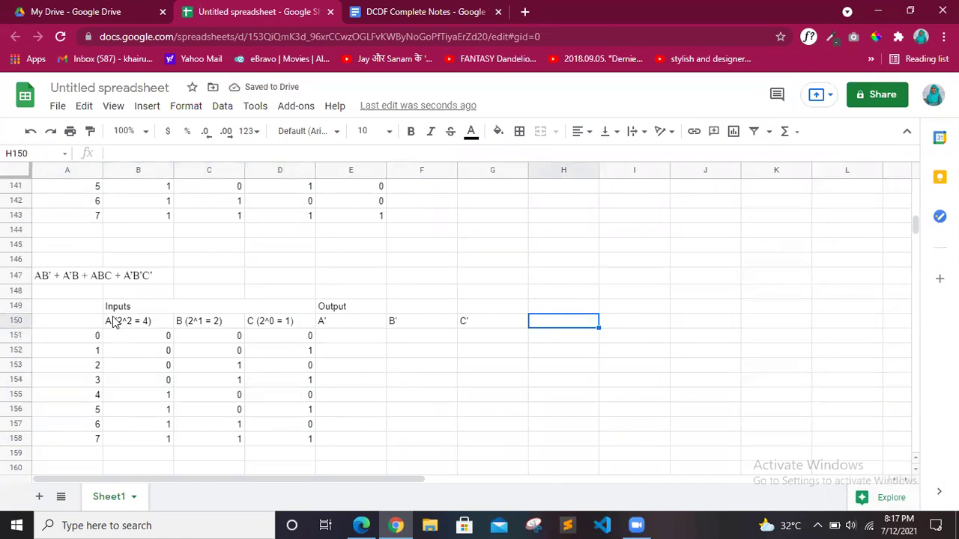
Enter the product-term headings AB', A'B, ABC and A'B'C' in cells H150 to K150
{"action": "type", "text": "AB'"}
{"action": "key", "text": "Tab"}
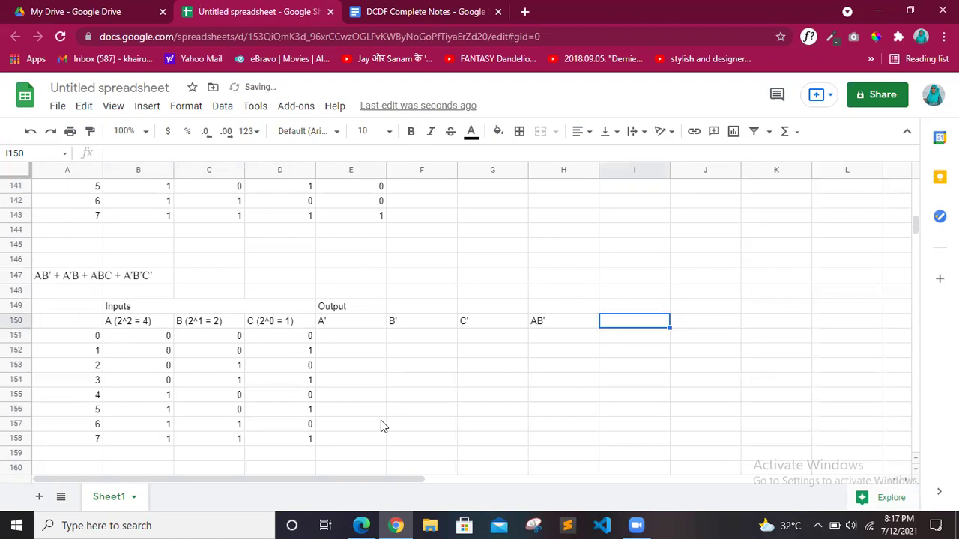
{"action": "type", "text": "A'B"}
{"action": "key", "text": "Tab"}
{"action": "type", "text": "ABC"}
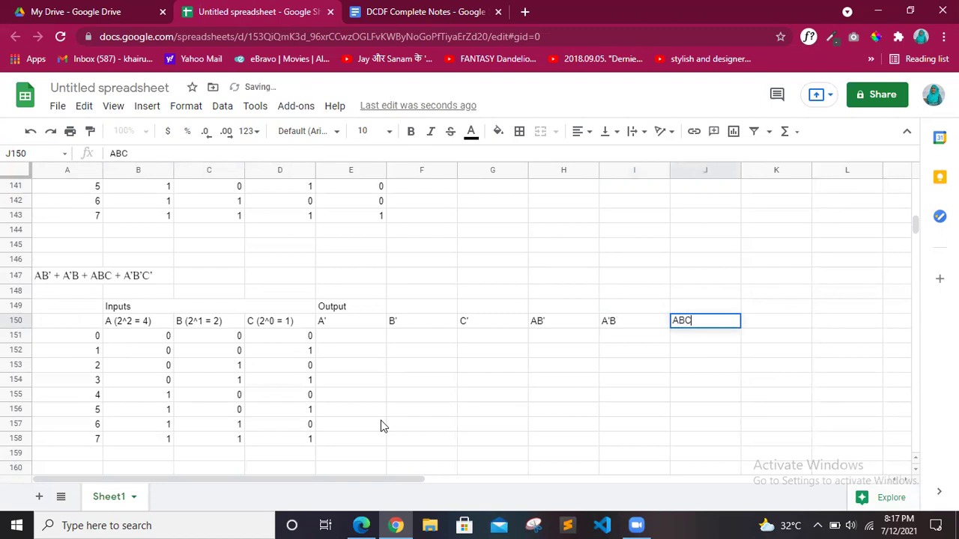
{"action": "key", "text": "Tab"}
{"action": "type", "text": "A'B'"}
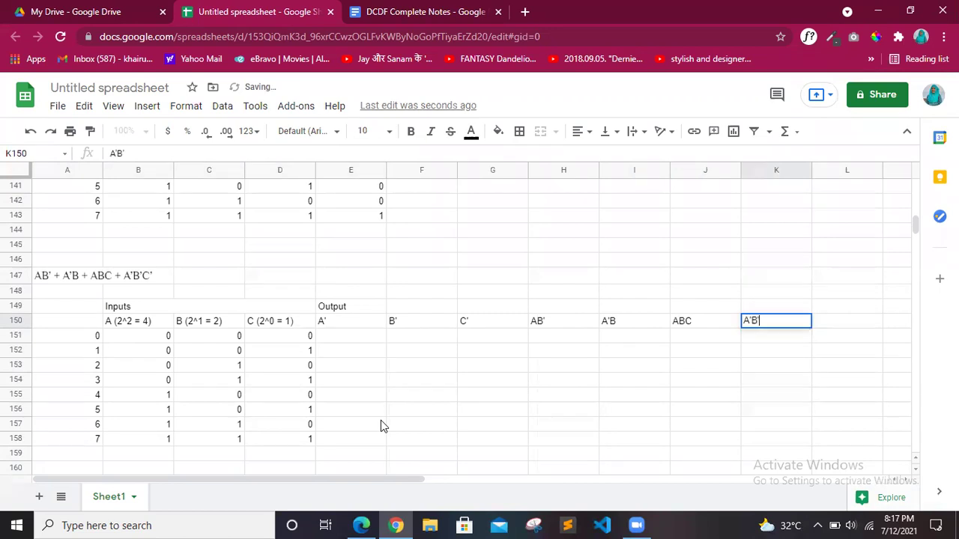
{"action": "type", "text": "C'"}
{"action": "key", "text": "Return"}
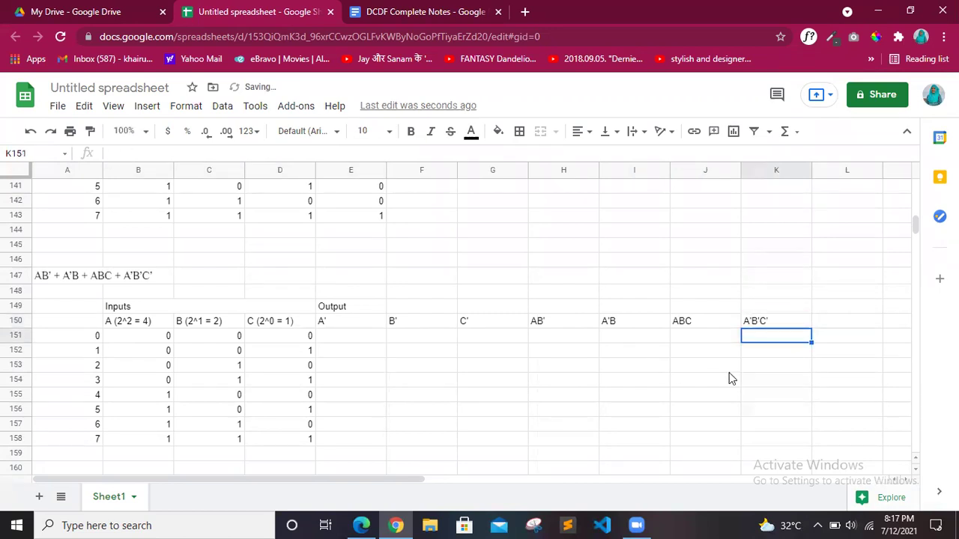
Compare the A input values in column B with the empty A' cells in column E to determine the inverted values
{"action": "scroll", "coordinate": [470, 302], "scroll_direction": "down", "scroll_amount": 1}
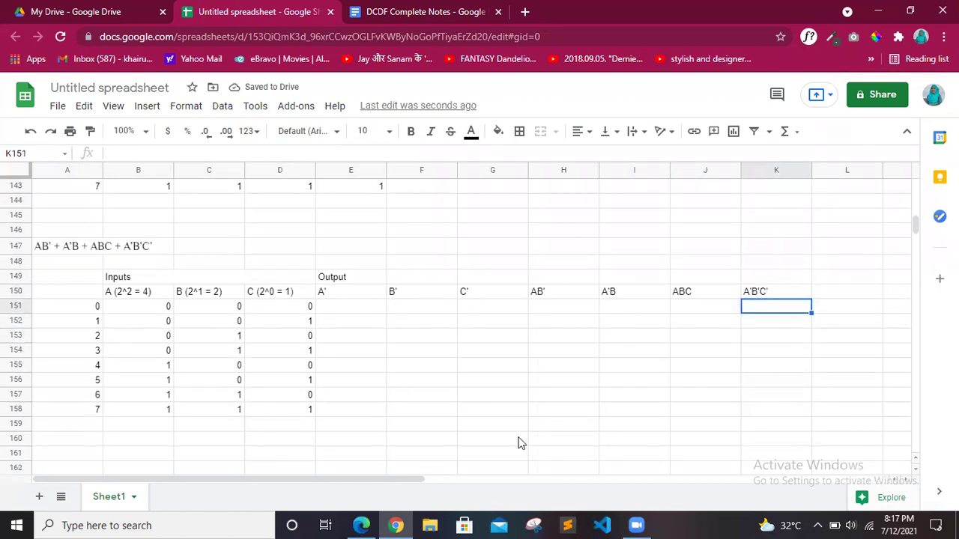
{"action": "left_click", "coordinate": [351, 309]}
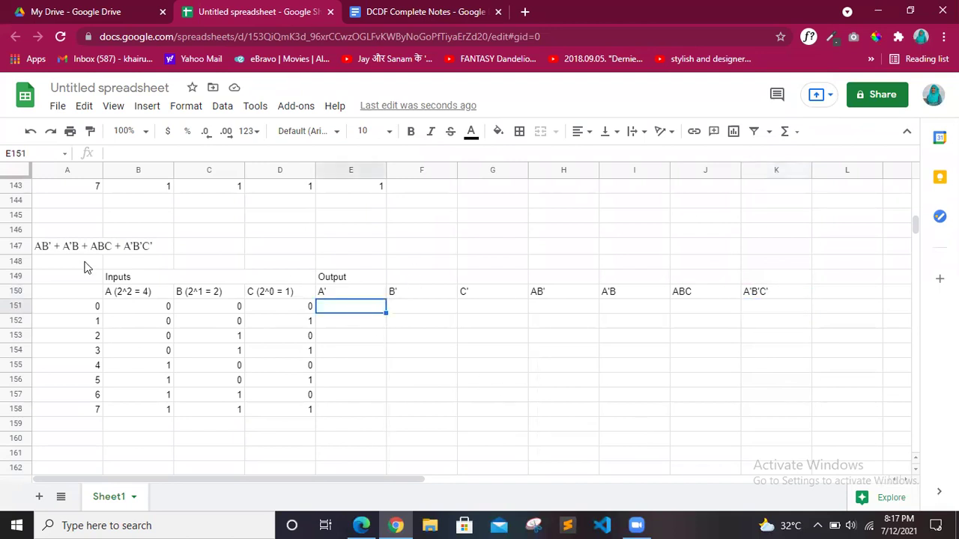
{"action": "left_click_drag", "start_coordinate": [118, 297], "coordinate": [117, 307]}
{"action": "key", "text": "shift+Down"}
{"action": "key", "text": "shift+Down"}
{"action": "key", "text": "shift+Down"}
{"action": "key", "text": "shift+Down"}
{"action": "key", "text": "shift+Down"}
{"action": "key", "text": "shift+Down"}
{"action": "key", "text": "shift+Down"}
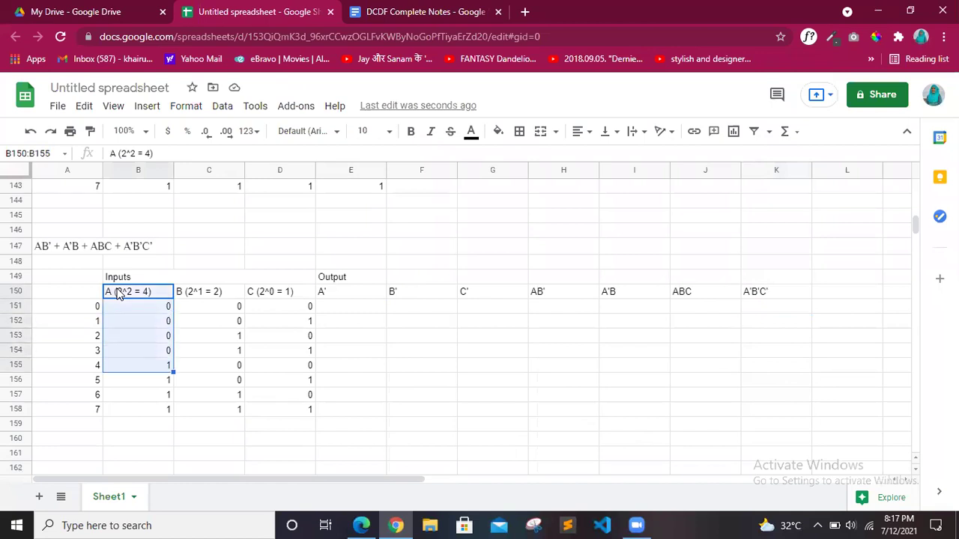
{"action": "left_click", "coordinate": [369, 300]}
{"action": "key", "text": "shift+Down"}
{"action": "key", "text": "shift+Down"}
{"action": "key", "text": "shift+Down"}
{"action": "key", "text": "shift+Down"}
{"action": "key", "text": "shift+Down"}
{"action": "key", "text": "shift+Down"}
{"action": "key", "text": "shift+Down"}
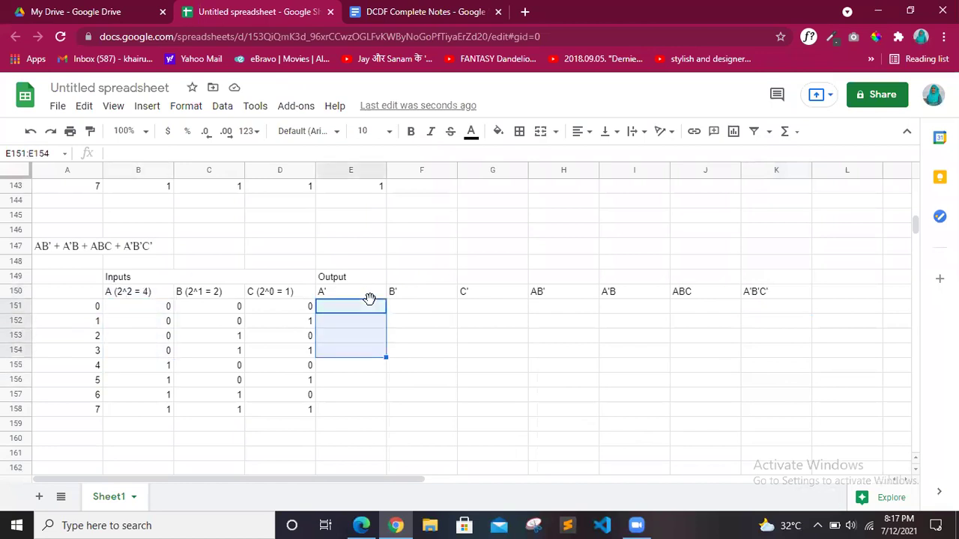
{"action": "left_click", "coordinate": [150, 308]}
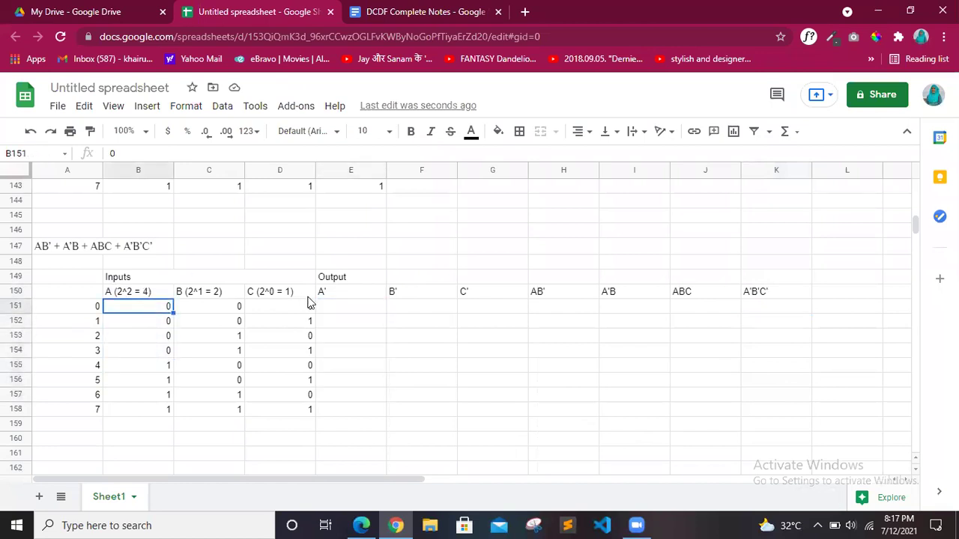
Fill the A' column, cells E151 to E158, with the inverted A values 1, 1, 1, 1, 0, 0, 0, 0
{"action": "left_click", "coordinate": [350, 312]}
{"action": "type", "text": "1"}
{"action": "key", "text": "Return"}
{"action": "type", "text": "1"}
{"action": "key", "text": "Return"}
{"action": "type", "text": "1"}
{"action": "key", "text": "Return"}
{"action": "type", "text": "1"}
{"action": "key", "text": "Return"}
{"action": "type", "text": "0"}
{"action": "key", "text": "Return"}
{"action": "type", "text": "0"}
{"action": "key", "text": "Return"}
{"action": "type", "text": "0"}
{"action": "key", "text": "Return"}
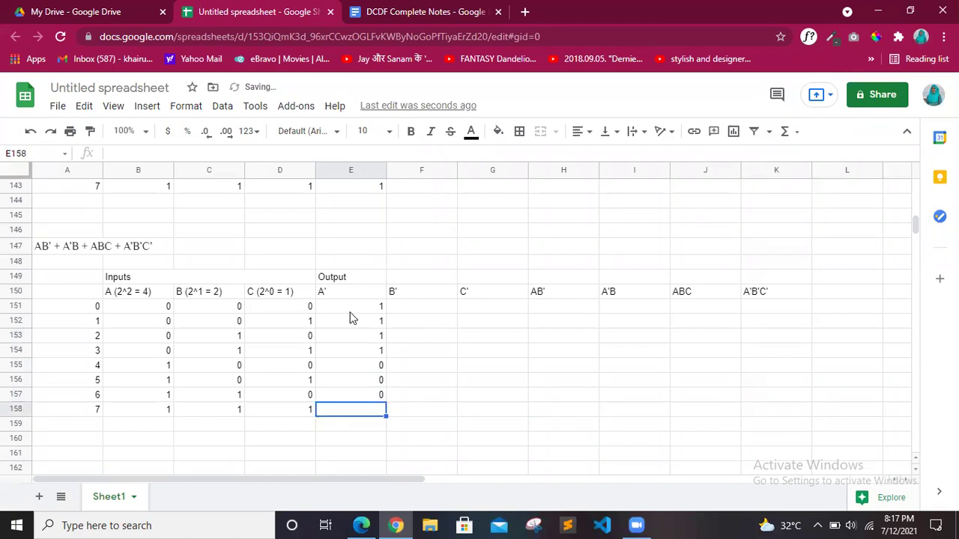
{"action": "type", "text": "0"}
Fill the B' column, cells F151 to F158, with the inverted B values 1, 1, 0, 0, 1, 1, 0, 0
{"action": "key", "text": "Tab"}
{"action": "key", "text": "Up"}
{"action": "key", "text": "Up"}
{"action": "key", "text": "Up"}
{"action": "key", "text": "Up"}
{"action": "key", "text": "Up"}
{"action": "key", "text": "Up"}
{"action": "key", "text": "Up"}
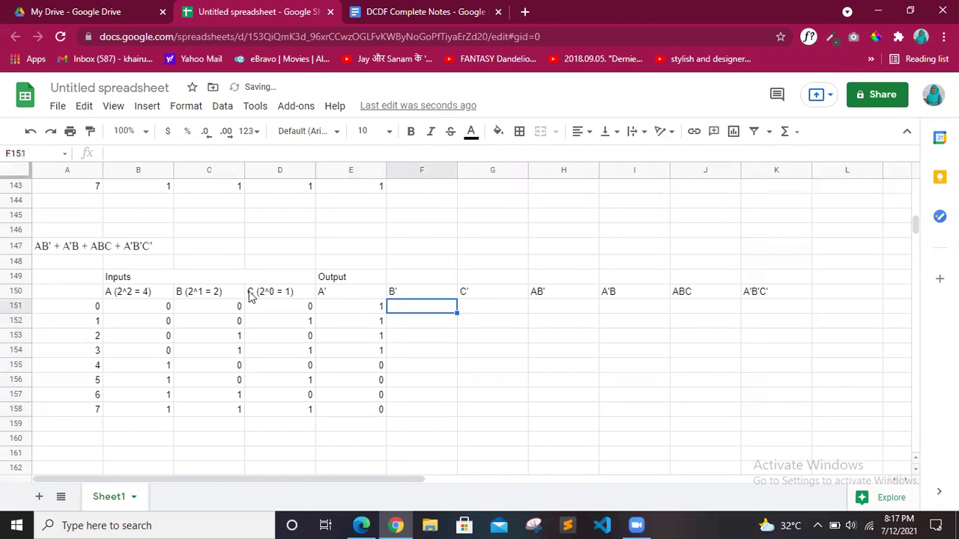
{"action": "left_click", "coordinate": [235, 338]}
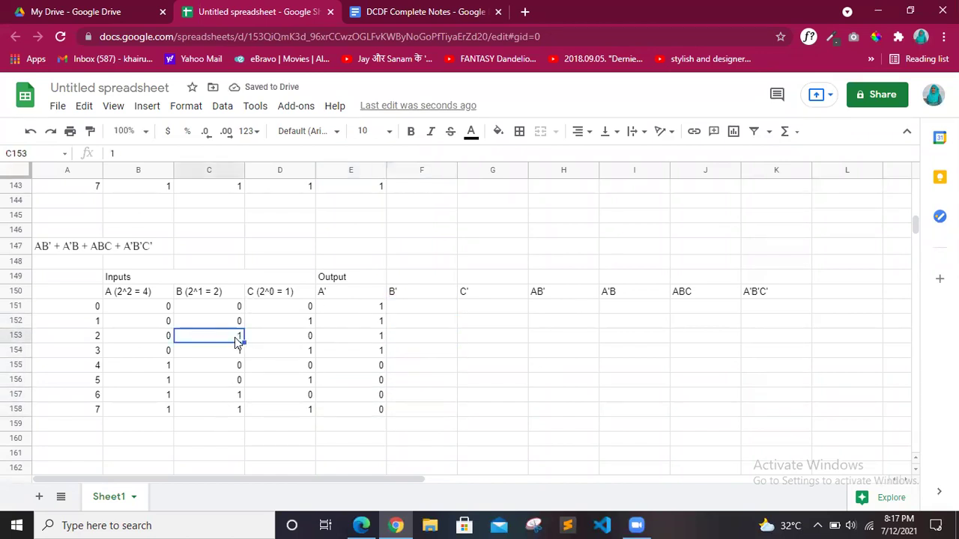
{"action": "key", "text": "shift+Down"}
{"action": "key", "text": "shift+Down"}
{"action": "key", "text": "shift+Down"}
{"action": "key", "text": "shift+Down"}
{"action": "key", "text": "shift+Down"}
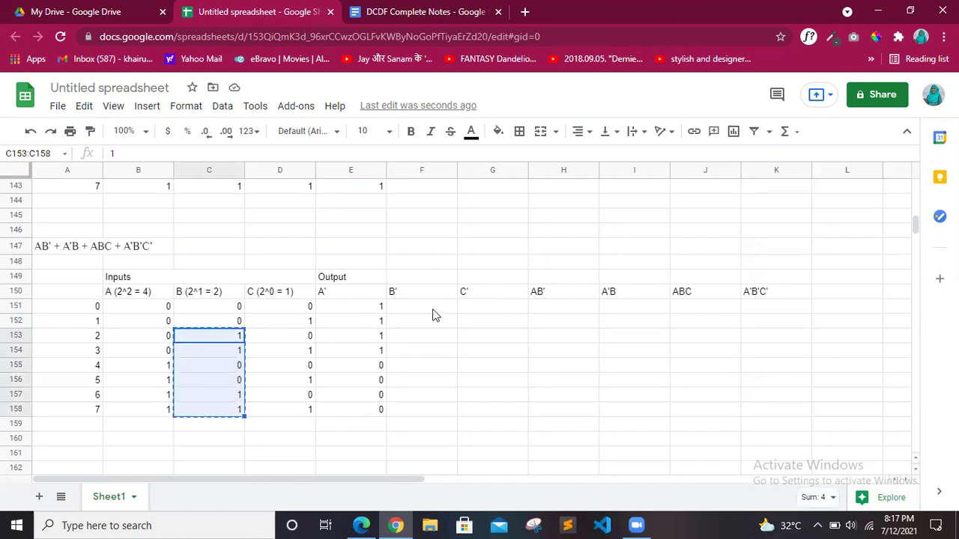
{"action": "key", "text": "ctrl+c"}
{"action": "left_click", "coordinate": [433, 308]}
{"action": "type", "text": "1 1 0 0 1 1 0 "}
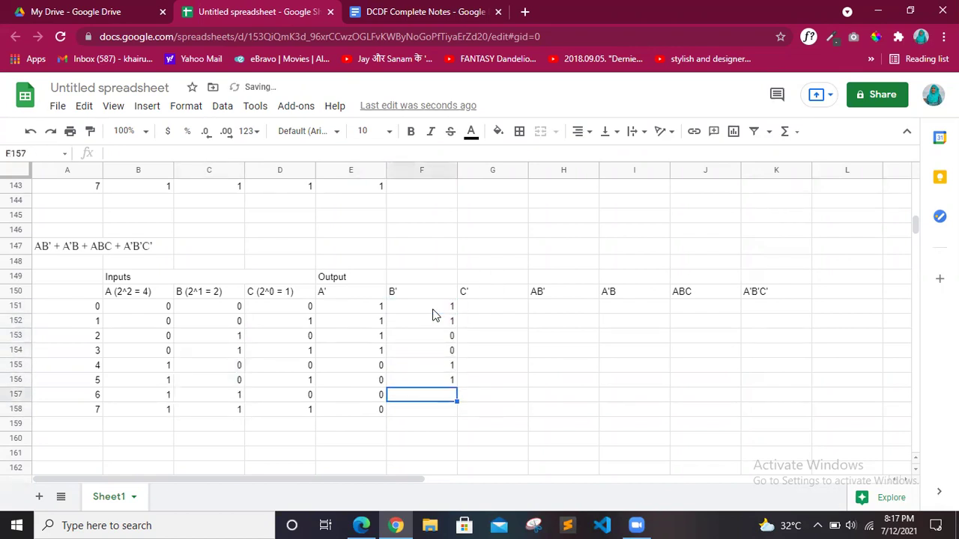
{"action": "type", "text": "0"}
{"action": "key", "text": "Tab"}
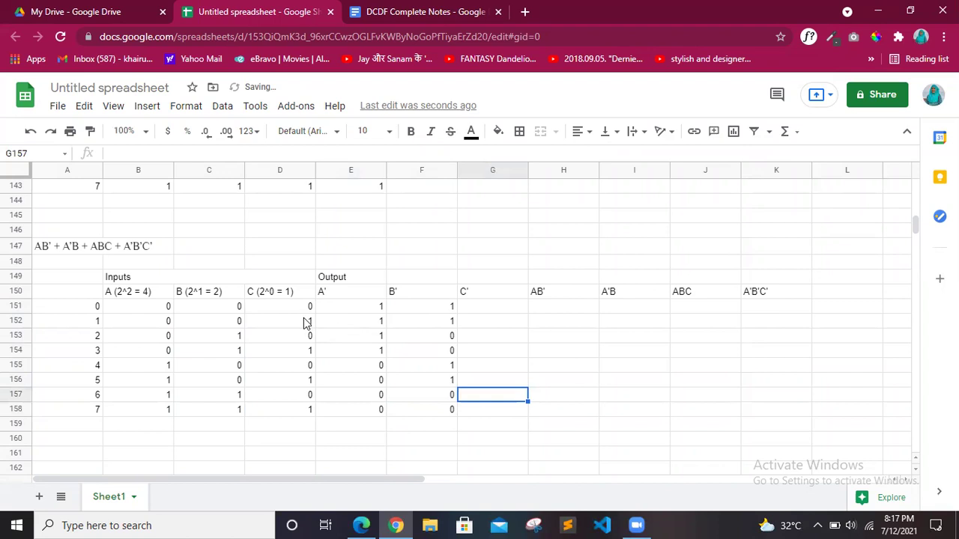
Fill the C' column, cells G151 to G158, with the inverted C values 1, 0, 1, 0, 1, 0, 1, 0
{"action": "left_click", "coordinate": [306, 322]}
{"action": "key", "text": "shift+Down"}
{"action": "key", "text": "shift+Down"}
{"action": "key", "text": "shift+Down"}
{"action": "key", "text": "shift+Down"}
{"action": "key", "text": "shift+Down"}
{"action": "key", "text": "shift+Down"}
{"action": "key", "text": "ctrl+c"}
{"action": "left_click", "coordinate": [507, 311]}
{"action": "key", "text": "ctrl+v"}
{"action": "key", "text": "Down"}
{"action": "key", "text": "Down"}
{"action": "key", "text": "Down"}
{"action": "key", "text": "Down"}
{"action": "key", "text": "Down"}
{"action": "key", "text": "Down"}
{"action": "key", "text": "Down"}
{"action": "type", "text": "0"}
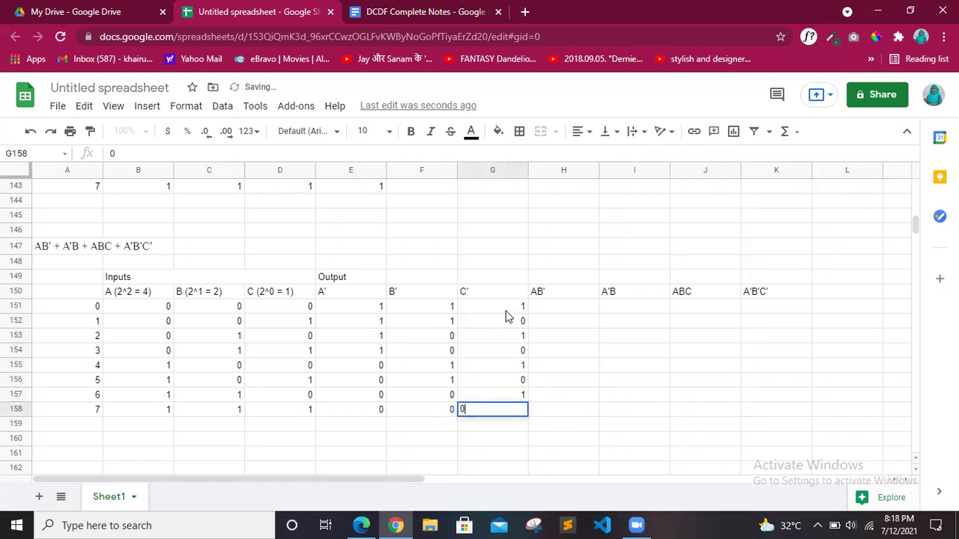
{"action": "left_click", "coordinate": [573, 385]}
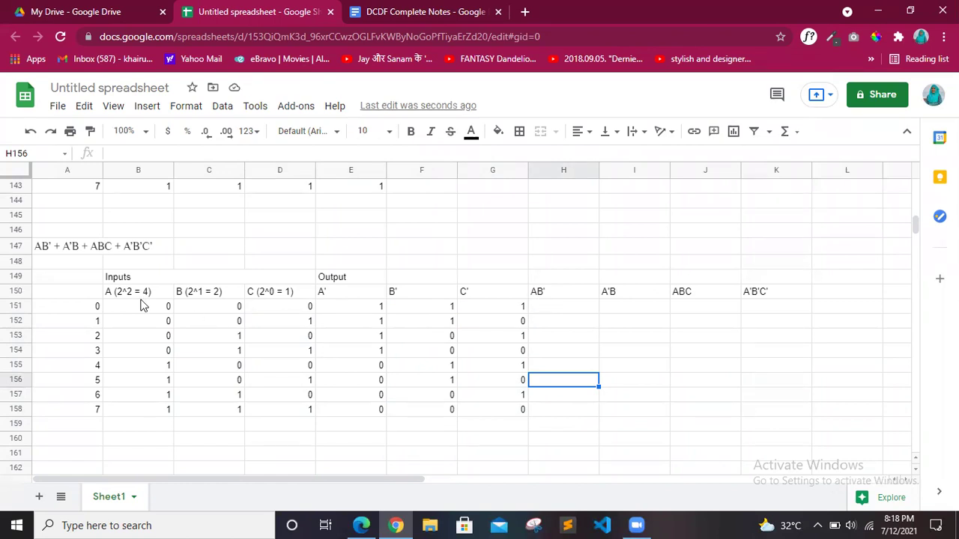
Examine the full A column in B150:B158 and the B' column in F150:F158 as the two factors of AB'
{"action": "left_click", "coordinate": [119, 298]}
{"action": "key", "text": "shift+Down"}
{"action": "key", "text": "shift+Down"}
{"action": "key", "text": "shift+Down"}
{"action": "key", "text": "shift+Down"}
{"action": "key", "text": "shift+Down"}
{"action": "key", "text": "shift+Down"}
{"action": "key", "text": "shift+Down"}
{"action": "key", "text": "shift+Down"}
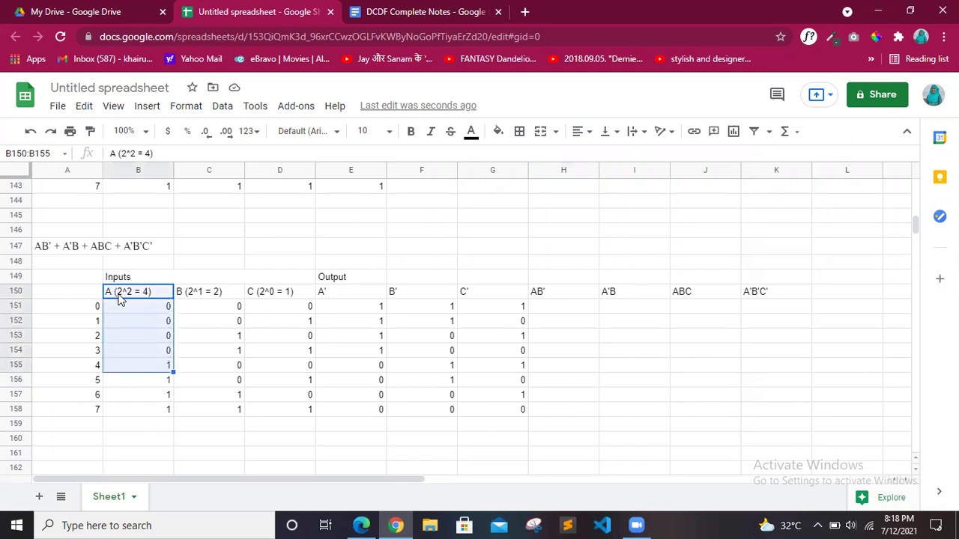
{"action": "left_click", "coordinate": [437, 288]}
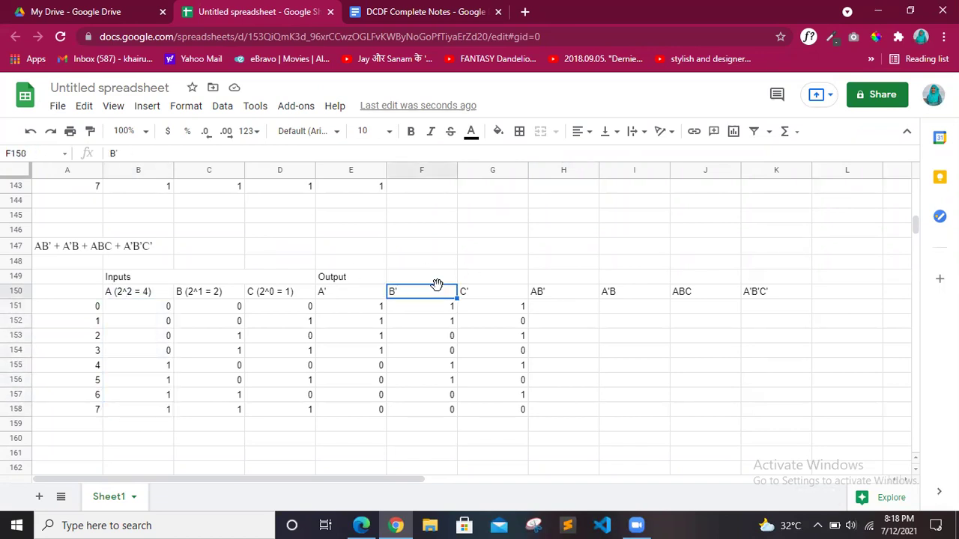
{"action": "key", "text": "shift+Down"}
{"action": "key", "text": "shift+Down"}
{"action": "key", "text": "shift+Down"}
{"action": "key", "text": "shift+Down"}
{"action": "key", "text": "shift+Down"}
{"action": "key", "text": "shift+Down"}
{"action": "key", "text": "shift+Down"}
{"action": "key", "text": "shift+Down"}
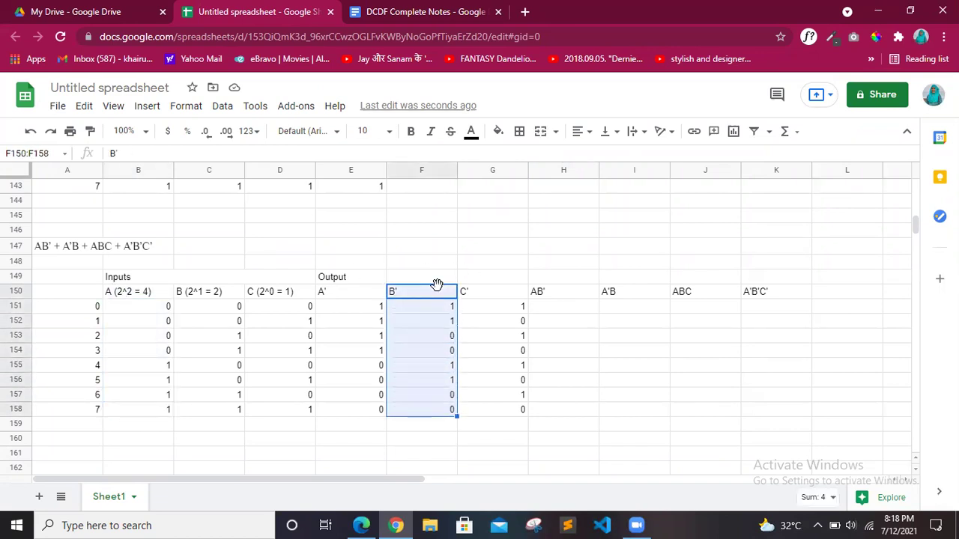
{"action": "left_click", "coordinate": [574, 312]}
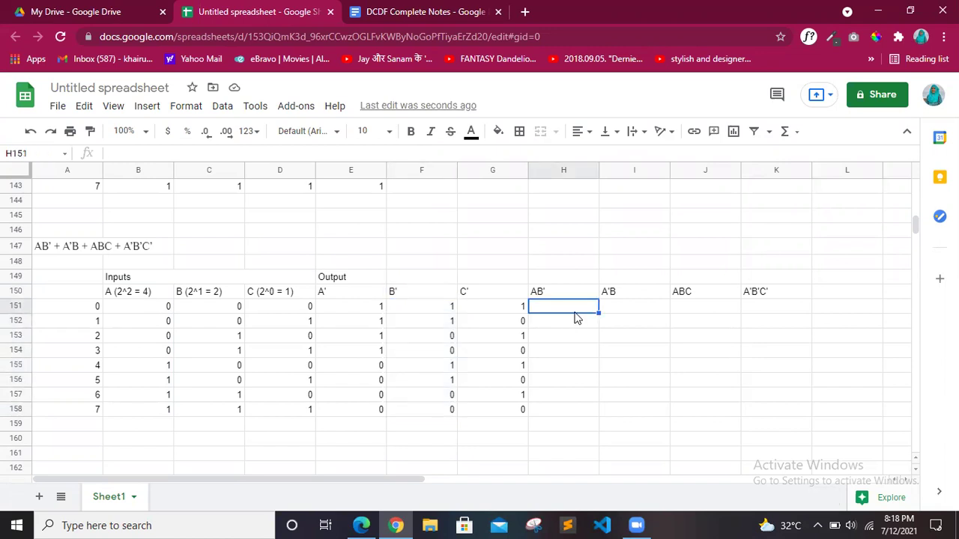
Compare the A and B' values row by row to find where both factors of AB' are 1
{"action": "left_click", "coordinate": [433, 313]}
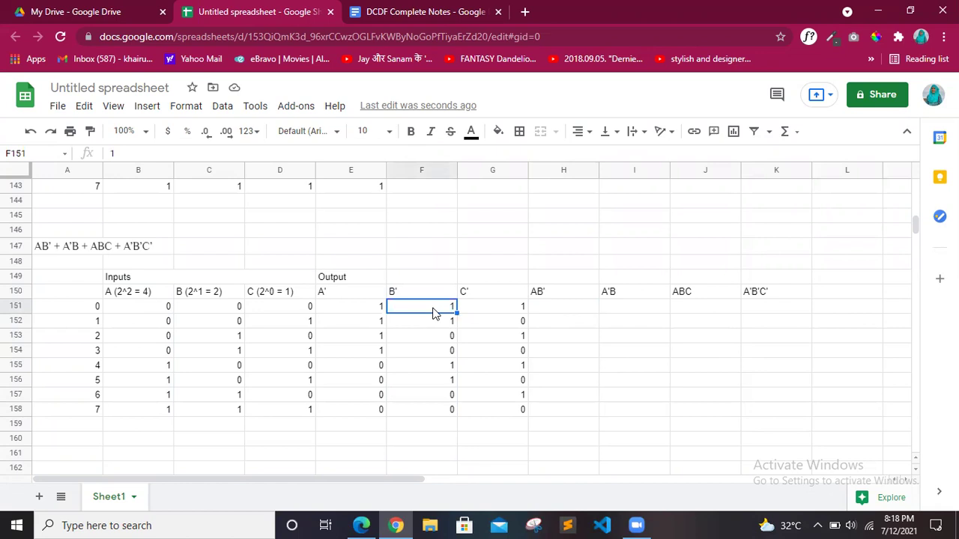
{"action": "key", "text": "shift+Down"}
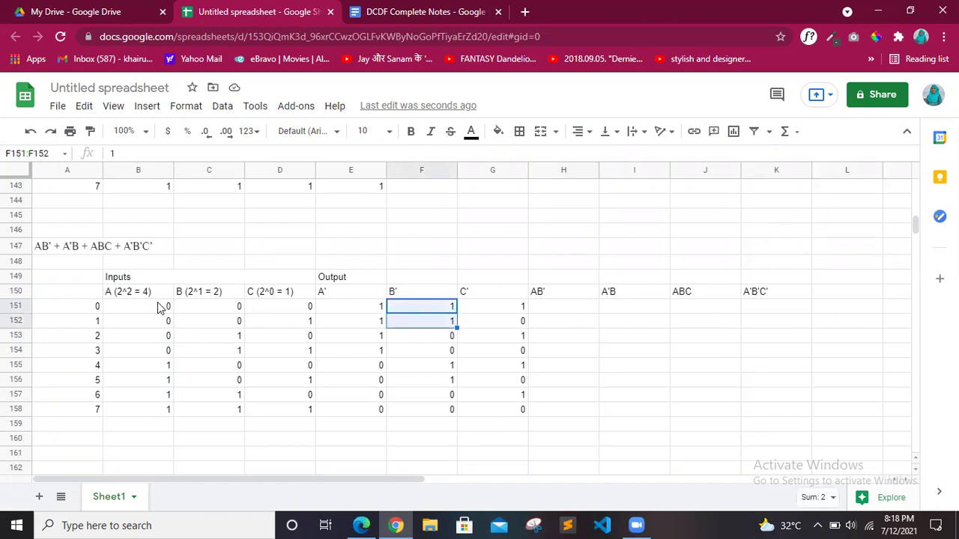
{"action": "left_click", "coordinate": [160, 308]}
{"action": "key", "text": "shift+Down"}
{"action": "key", "text": "shift+Down"}
{"action": "key", "text": "shift+Down"}
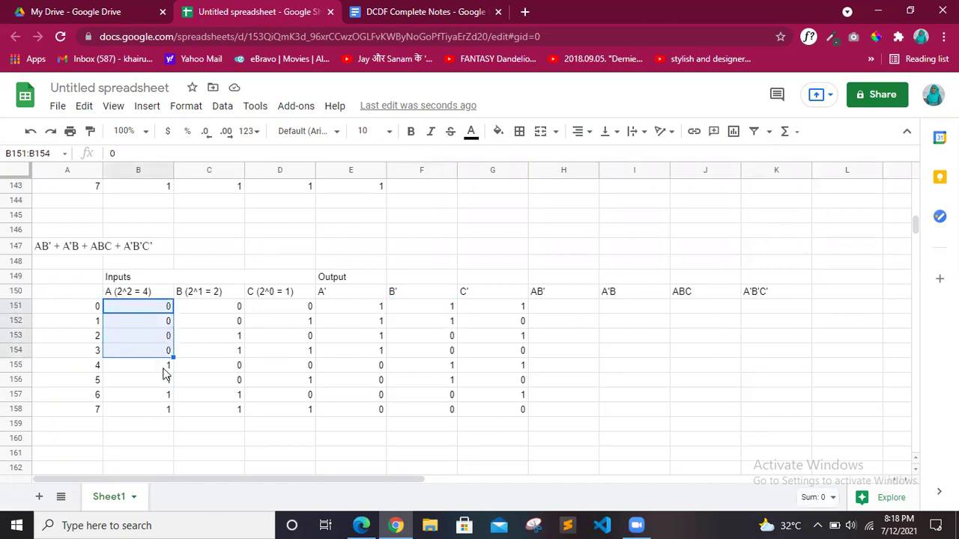
{"action": "left_click", "coordinate": [165, 373]}
{"action": "key", "text": "shift+Down"}
{"action": "key", "text": "shift+Down"}
{"action": "key", "text": "shift+Down"}
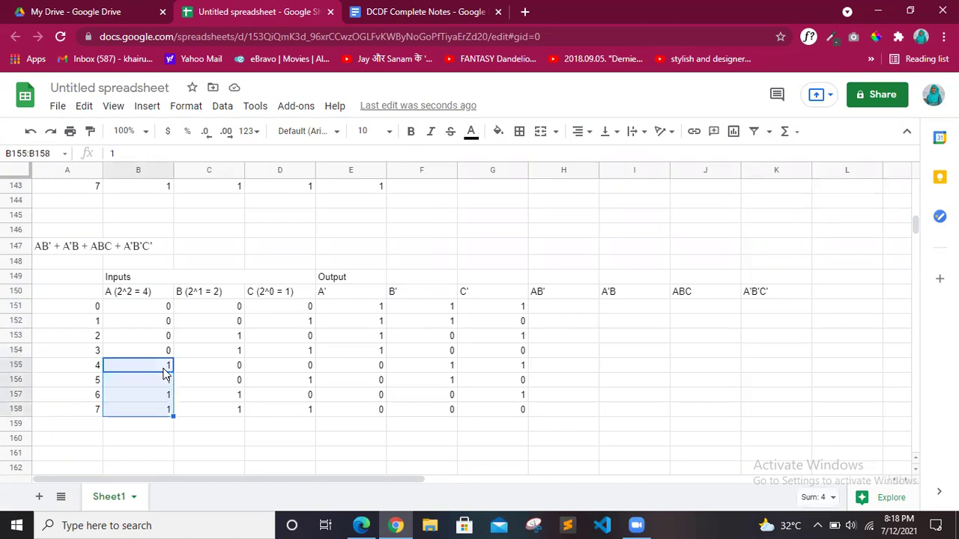
{"action": "left_click", "coordinate": [430, 367]}
{"action": "key", "text": "shift+Down"}
Enter the AB' outputs 1, 1, 0, 0 in cells H155 to H158
{"action": "key", "text": "Up"}
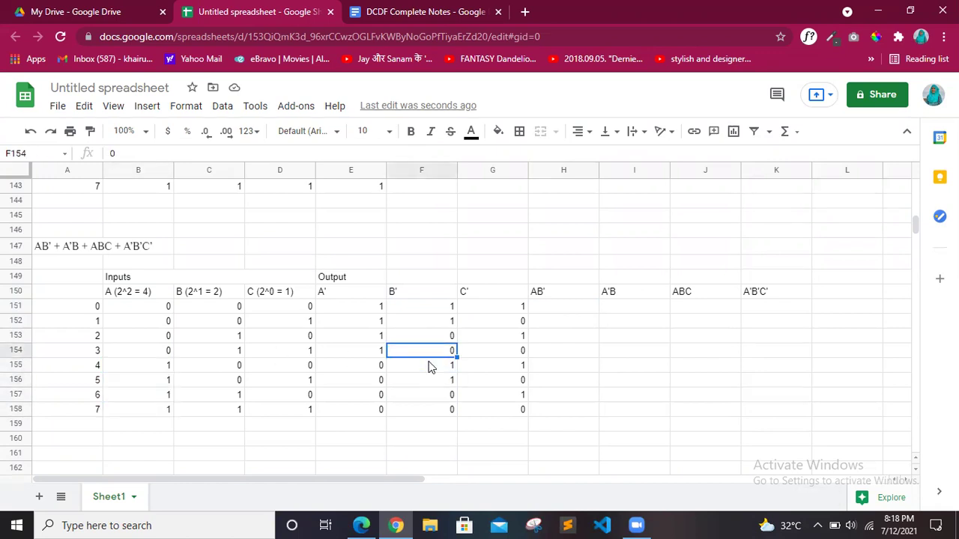
{"action": "key", "text": "Down"}
{"action": "key", "text": "Right"}
{"action": "key", "text": "Right"}
{"action": "type", "text": "1"}
{"action": "key", "text": "Return"}
{"action": "type", "text": "1"}
{"action": "key", "text": "Return"}
{"action": "type", "text": "0"}
{"action": "key", "text": "Return"}
{"action": "type", "text": "0"}
Enter 0 as the AB' output in each of the cells H151 to H154
{"action": "key", "text": "Up"}
{"action": "key", "text": "Up"}
{"action": "key", "text": "Up"}
{"action": "key", "text": "Up"}
{"action": "type", "text": "0"}
{"action": "key", "text": "Up"}
{"action": "type", "text": "0"}
{"action": "key", "text": "Up"}
{"action": "type", "text": "0"}
{"action": "key", "text": "Up"}
{"action": "type", "text": "0"}
{"action": "key", "text": "Right"}
{"action": "key", "text": "Right"}
{"action": "key", "text": "Down"}
{"action": "key", "text": "Left"}
{"action": "left_click", "coordinate": [580, 311]}
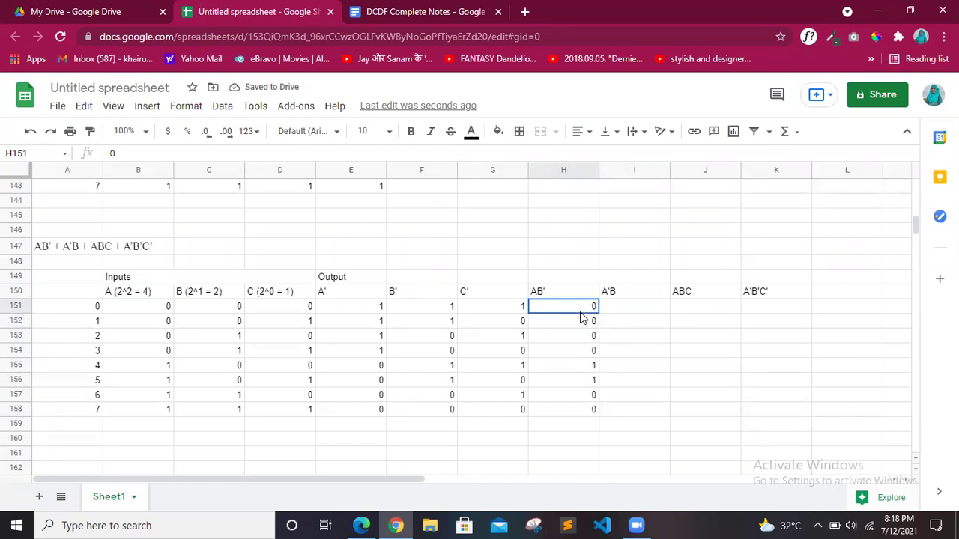
Examine the B input column in column C and the A' column in E150:E158 as the two factors of A'B
{"action": "left_click", "coordinate": [556, 295]}
{"action": "left_click", "coordinate": [620, 300]}
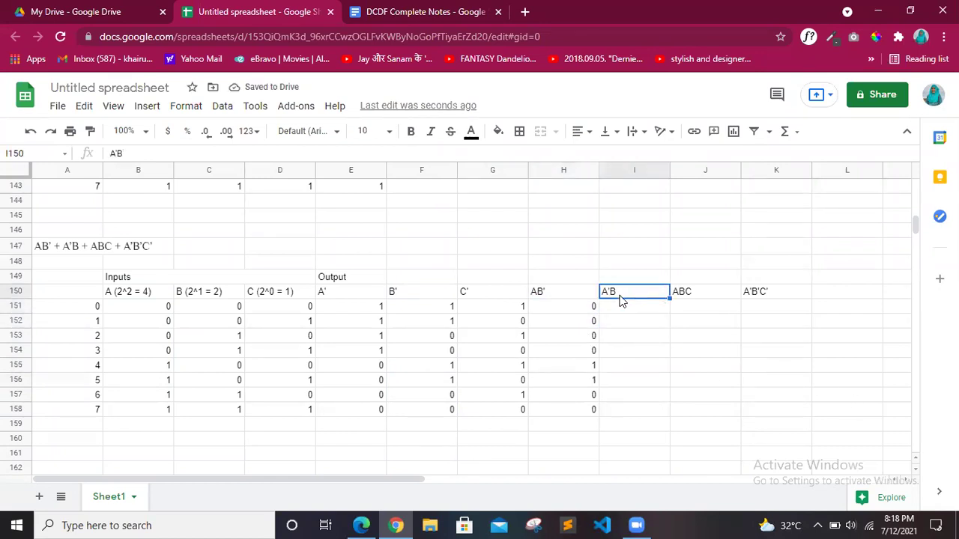
{"action": "left_click", "coordinate": [192, 300]}
{"action": "key", "text": "shift+Down"}
{"action": "key", "text": "shift+Down"}
{"action": "key", "text": "shift+Down"}
{"action": "key", "text": "shift+Down"}
{"action": "key", "text": "shift+Down"}
{"action": "key", "text": "shift+Down"}
{"action": "key", "text": "shift+Down"}
{"action": "key", "text": "shift+Down"}
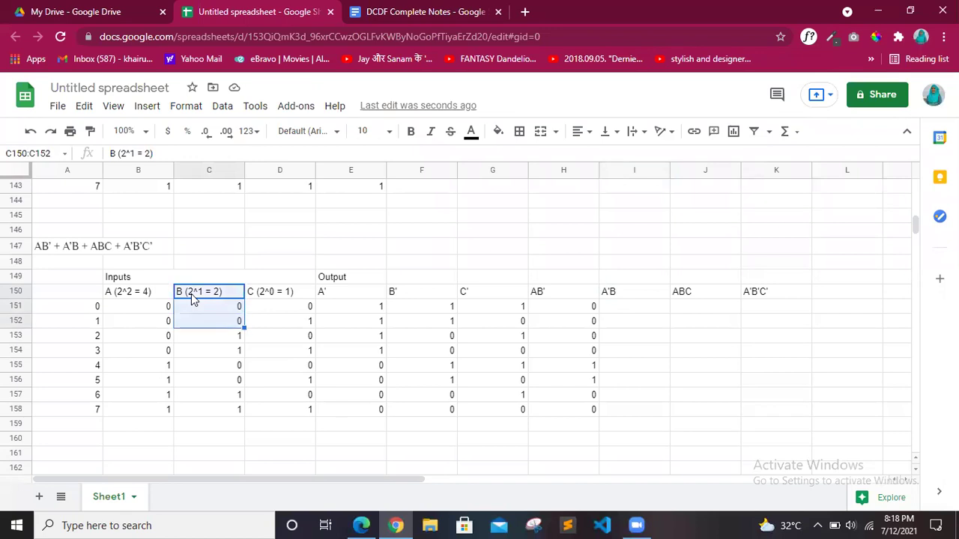
{"action": "left_click", "coordinate": [357, 291]}
{"action": "key", "text": "shift+Down"}
{"action": "key", "text": "shift+Down"}
{"action": "key", "text": "shift+Down"}
{"action": "key", "text": "shift+Down"}
{"action": "key", "text": "shift+Down"}
{"action": "key", "text": "shift+Down"}
{"action": "key", "text": "shift+Down"}
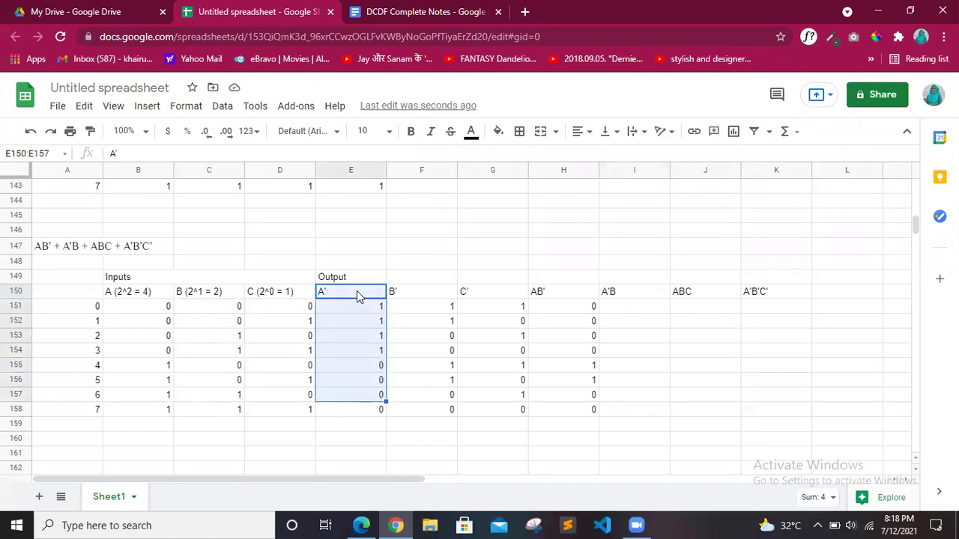
{"action": "key", "text": "shift+Down"}
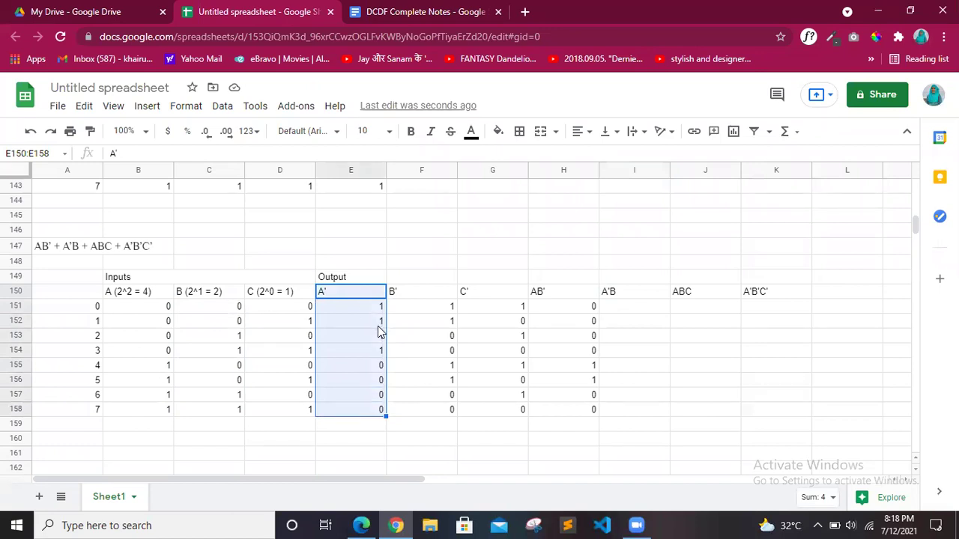
Compare the A' values in E151:E154 with the B values in C151:C154 to find where both factors of A'B are 1
{"action": "key", "text": "Down"}
{"action": "key", "text": "shift+Down"}
{"action": "key", "text": "shift+Down"}
{"action": "key", "text": "shift+Down"}
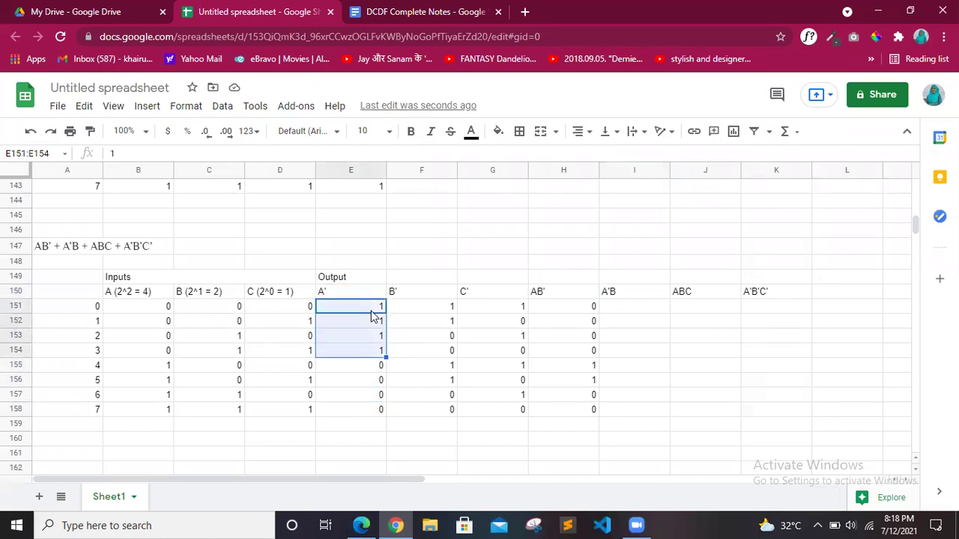
{"action": "left_click", "coordinate": [234, 310]}
{"action": "key", "text": "shift+Down"}
{"action": "key", "text": "Down"}
{"action": "key", "text": "Down"}
{"action": "key", "text": "shift+Down"}
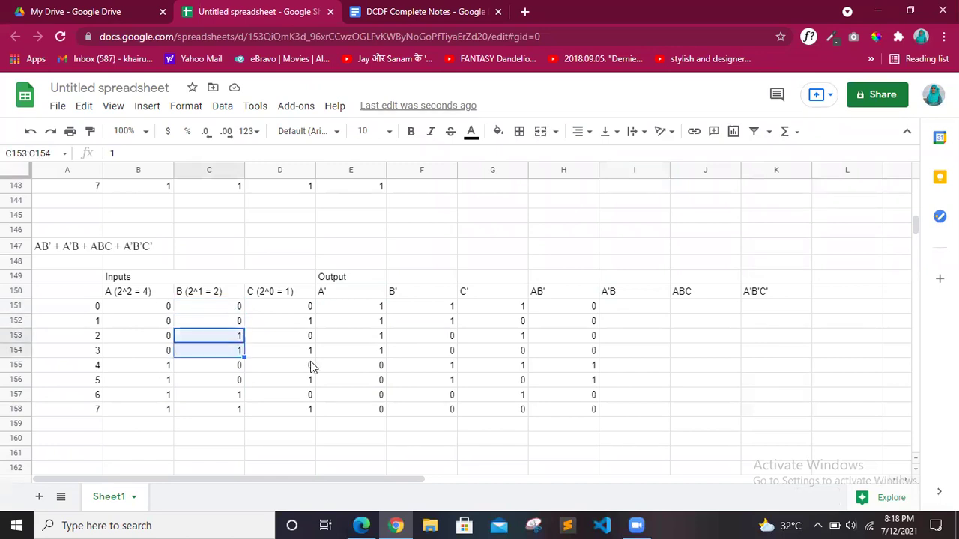
{"action": "left_click", "coordinate": [373, 337]}
{"action": "key", "text": "shift+Down"}
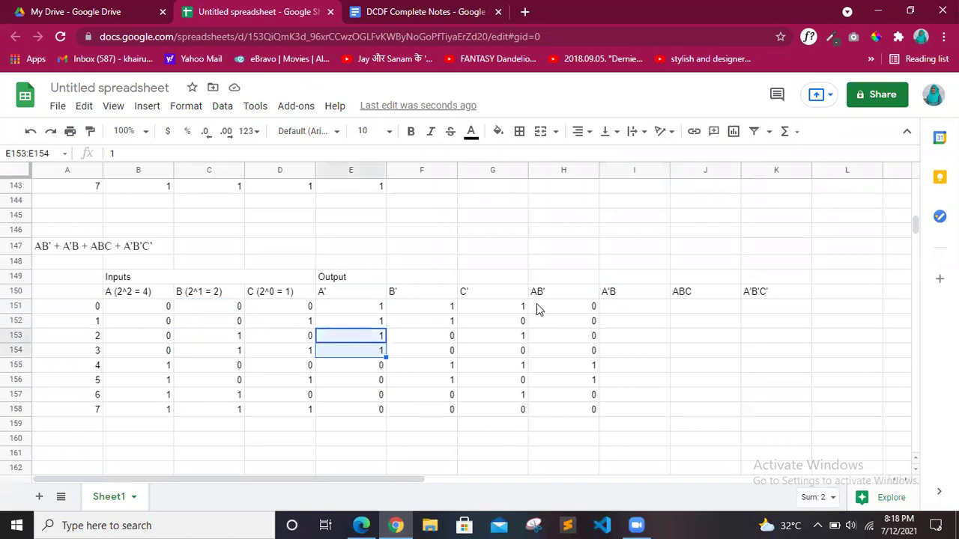
Fill the A'B column with 1 in cells I153 and I154 and 0 in cells I151 and I152
{"action": "left_click", "coordinate": [630, 340]}
{"action": "type", "text": "1"}
{"action": "key", "text": "Return"}
{"action": "type", "text": "1"}
{"action": "key", "text": "Up"}
{"action": "key", "text": "Up"}
{"action": "type", "text": "0"}
{"action": "key", "text": "Up"}
{"action": "type", "text": "0"}
{"action": "key", "text": "Return"}
Enter 0 as the A'B output in each of the cells I155 to I158
{"action": "key", "text": "Down"}
{"action": "key", "text": "Down"}
{"action": "key", "text": "Down"}
{"action": "type", "text": "0"}
{"action": "key", "text": "Return"}
{"action": "type", "text": "0"}
{"action": "key", "text": "Return"}
{"action": "type", "text": "0"}
{"action": "key", "text": "Return"}
{"action": "key", "text": "Up"}
{"action": "key", "text": "Up"}
{"action": "key", "text": "Up"}
{"action": "key", "text": "Up"}
{"action": "key", "text": "Up"}
{"action": "key", "text": "Up"}
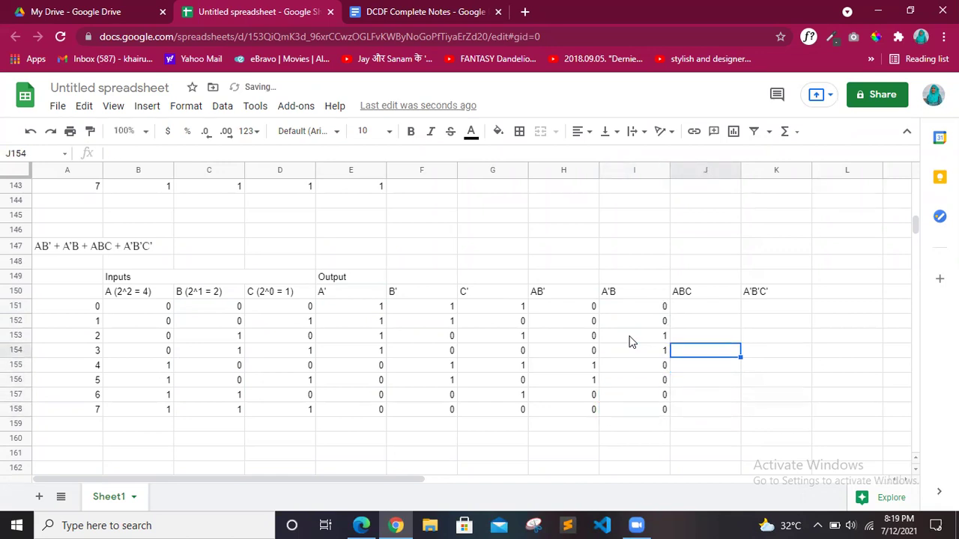
Examine the A, B and C input values in B151:D157 as the three factors of ABC
{"action": "left_click", "coordinate": [162, 311]}
{"action": "key", "text": "shift+Right"}
{"action": "key", "text": "shift+Right"}
{"action": "key", "text": "shift+Down"}
{"action": "key", "text": "shift+Down"}
{"action": "key", "text": "shift+Down"}
{"action": "key", "text": "shift+Down"}
{"action": "key", "text": "shift+Down"}
{"action": "key", "text": "shift+Down"}
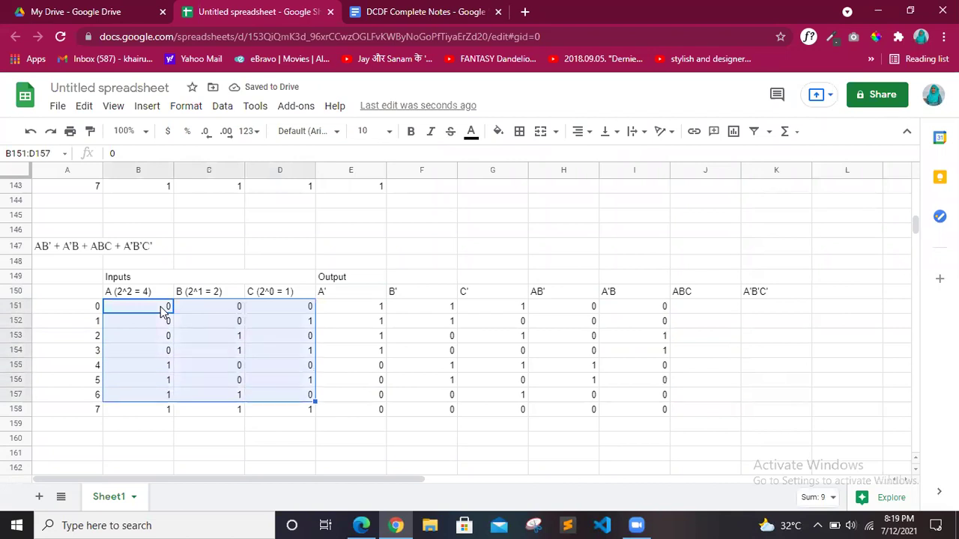
Go through the input rows down to B158:D158 to find where A, B and C are all 1
{"action": "left_click", "coordinate": [162, 311]}
{"action": "key", "text": "Down"}
{"action": "key", "text": "Down"}
{"action": "key", "text": "Down"}
{"action": "key", "text": "Down"}
{"action": "key", "text": "Down"}
{"action": "key", "text": "Down"}
{"action": "key", "text": "shift+Right"}
{"action": "key", "text": "shift+Right"}
{"action": "key", "text": "Down"}
{"action": "key", "text": "shift+Right"}
{"action": "key", "text": "shift+Right"}
{"action": "key", "text": "shift+Right"}
{"action": "key", "text": "shift+Left"}
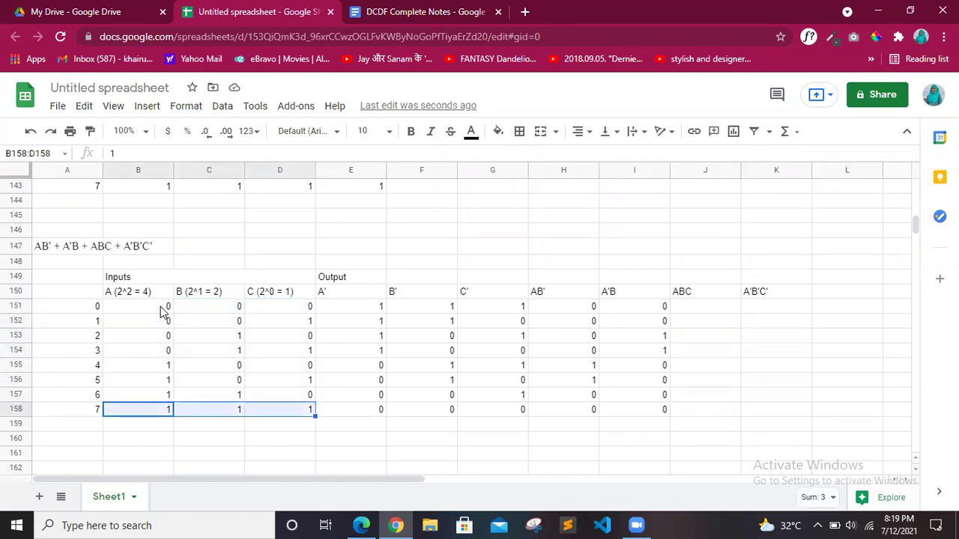
Enter 1 as the ABC output in J158 and 0 in each of the cells J154 to J157
{"action": "left_click", "coordinate": [717, 412]}
{"action": "type", "text": "1"}
{"action": "key", "text": "Up"}
{"action": "type", "text": "0"}
{"action": "key", "text": "Up"}
{"action": "type", "text": "0"}
{"action": "key", "text": "Up"}
{"action": "key", "text": "0"}
{"action": "key", "text": "Up"}
{"action": "key", "text": "0"}
Complete the ABC column with 0 in cells J151, J152 and J153
{"action": "key", "text": "Up"}
{"action": "type", "text": "0"}
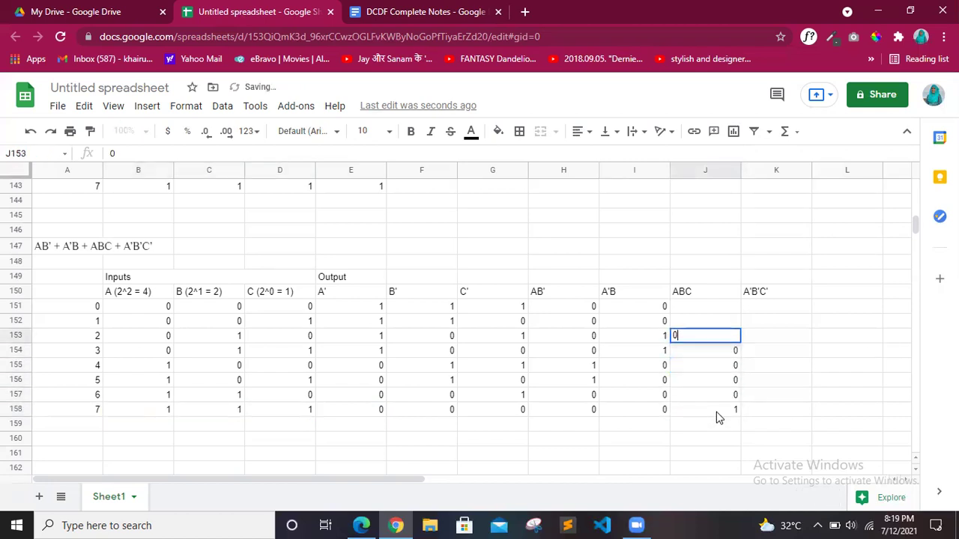
{"action": "key", "text": "Up"}
{"action": "type", "text": "0"}
{"action": "key", "text": "Up"}
{"action": "type", "text": "0"}
{"action": "key", "text": "Right"}
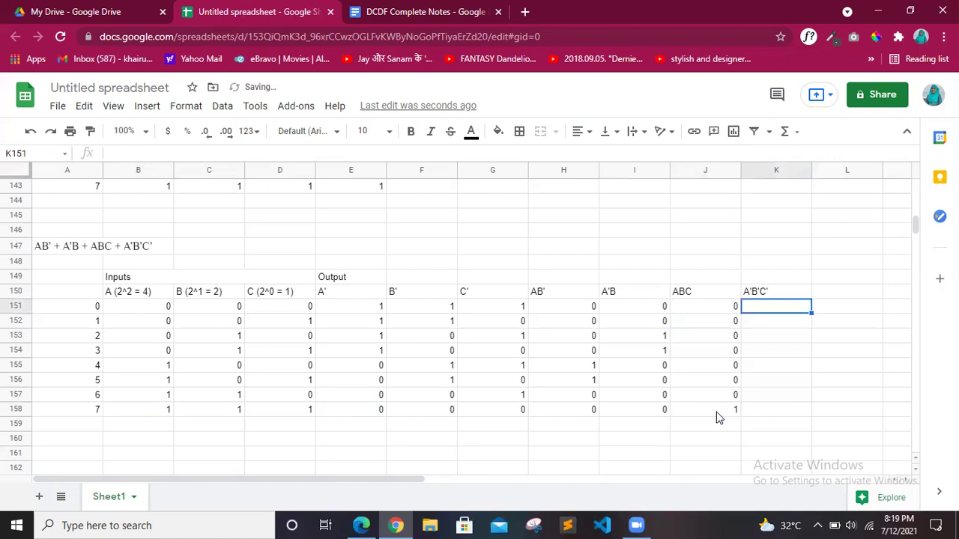
Check A', B' and C' in E151:G151, and enter the A'B'C' outputs 1, 0, 0 in cells K151 to K153
{"action": "left_click", "coordinate": [344, 314]}
{"action": "key", "text": "shift+Right"}
{"action": "key", "text": "shift+Right"}
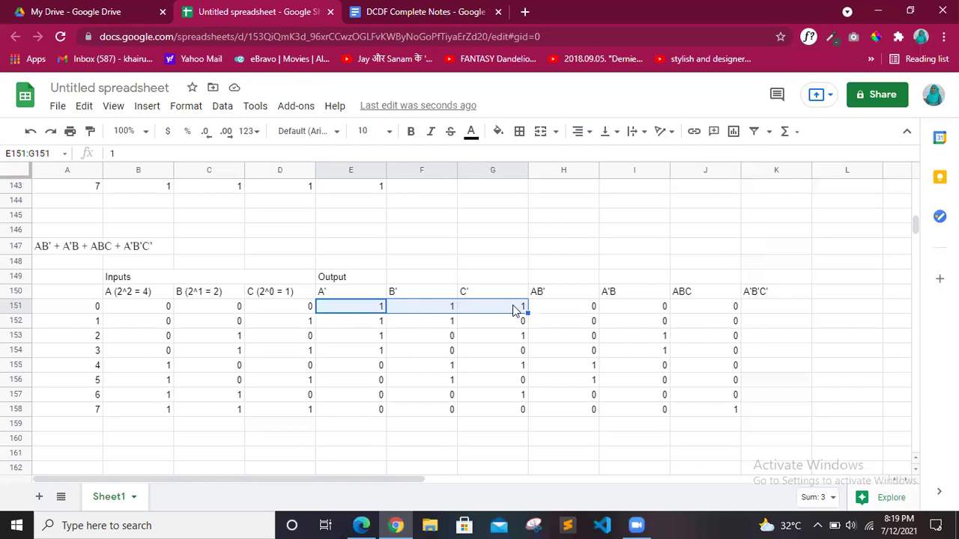
{"action": "left_click", "coordinate": [769, 305]}
{"action": "type", "text": "1"}
{"action": "key", "text": "Return"}
{"action": "type", "text": "0"}
{"action": "key", "text": "Return"}
{"action": "type", "text": "0"}
{"action": "key", "text": "Return"}
Enter 0 as the A'B'C' output in each of the cells K154 to K158
{"action": "type", "text": "0"}
{"action": "key", "text": "Return"}
{"action": "type", "text": "0 0"}
{"action": "key", "text": "Return"}
{"action": "type", "text": "0"}
{"action": "key", "text": "Return"}
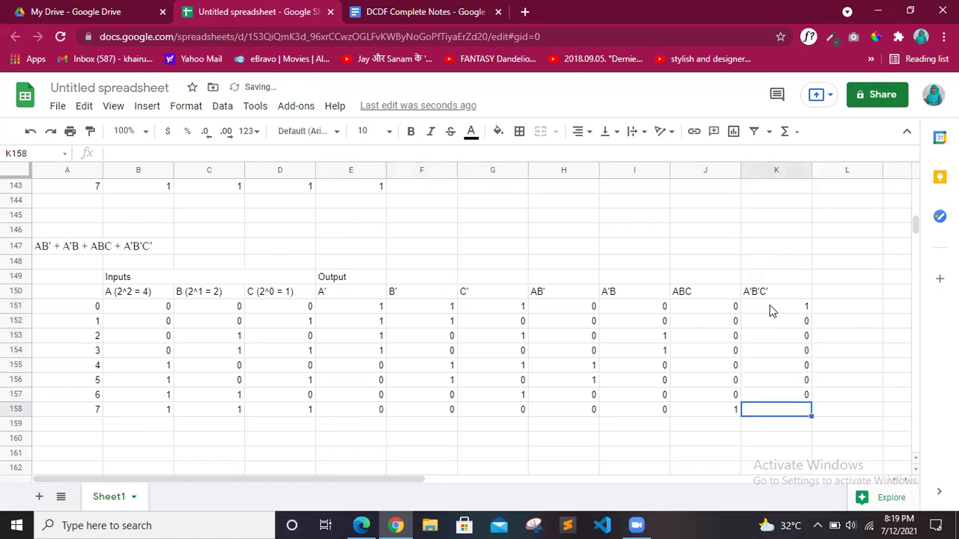
{"action": "type", "text": "0"}
{"action": "key", "text": "Right"}
Add the column header X in cell L150 for the final output of the expression
{"action": "key", "text": "Up"}
{"action": "key", "text": "Up"}
{"action": "key", "text": "Up"}
{"action": "scroll", "coordinate": [770, 305], "scroll_direction": "right", "scroll_amount": 3}
{"action": "scroll", "coordinate": [771, 310], "scroll_direction": "left", "scroll_amount": 3}
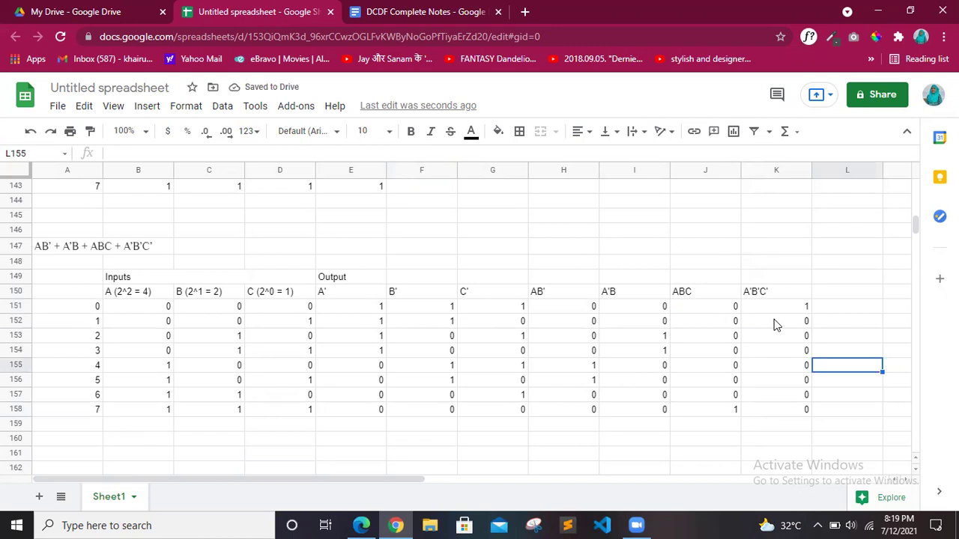
{"action": "scroll", "coordinate": [779, 314], "scroll_direction": "right", "scroll_amount": 1}
{"action": "left_click", "coordinate": [794, 294]}
{"action": "type", "text": "x"}
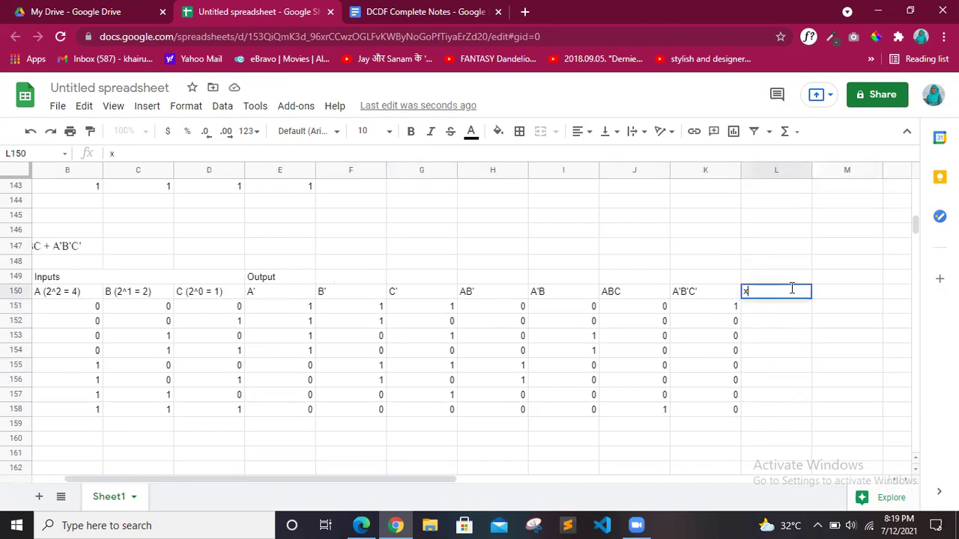
{"action": "key", "text": "Return"}
{"action": "left_click", "coordinate": [793, 293]}
{"action": "type", "text": "X"}
{"action": "key", "text": "Return"}
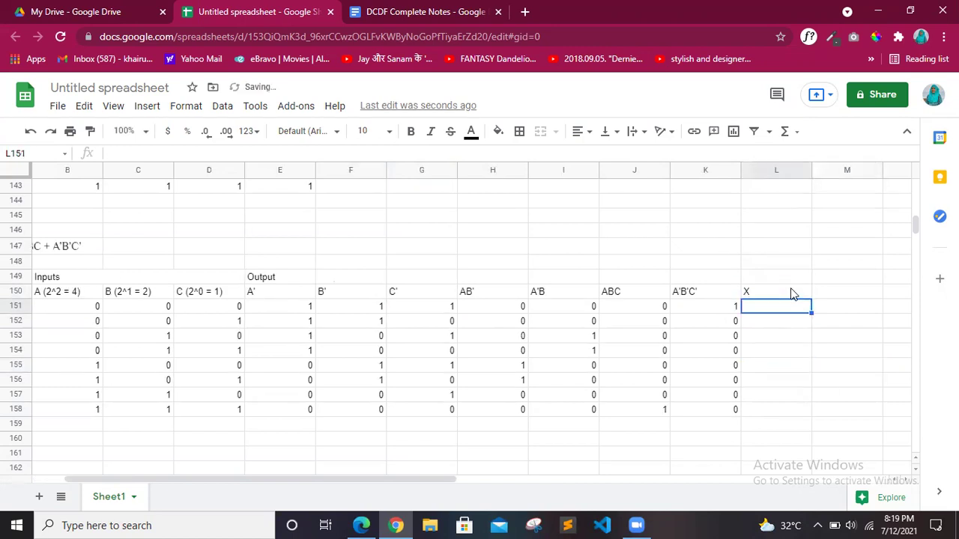
Review the A', B' and C' columns and the expression in row 147 before working out the X column
{"action": "scroll", "coordinate": [357, 260], "scroll_direction": "left", "scroll_amount": 1}
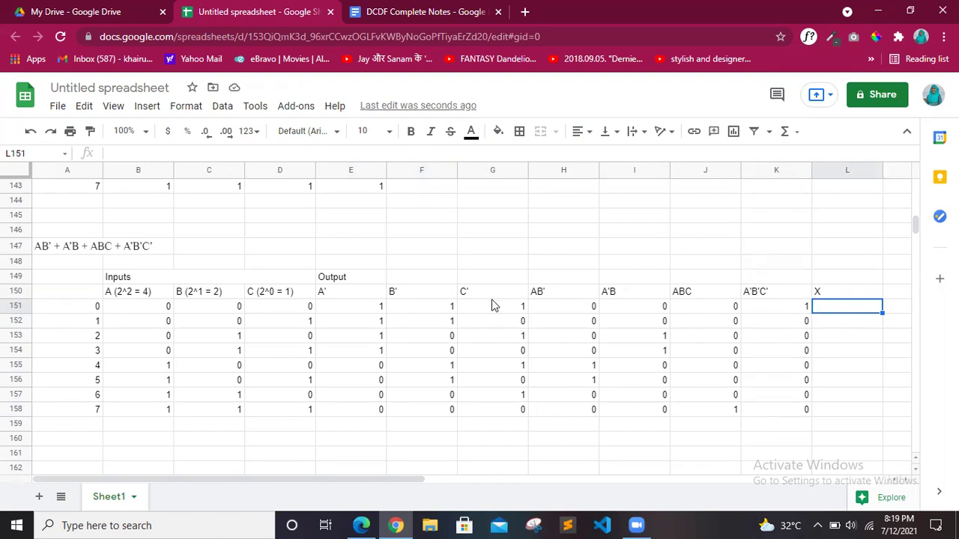
{"action": "left_click", "coordinate": [326, 294]}
{"action": "key", "text": "Right"}
{"action": "key", "text": "Right"}
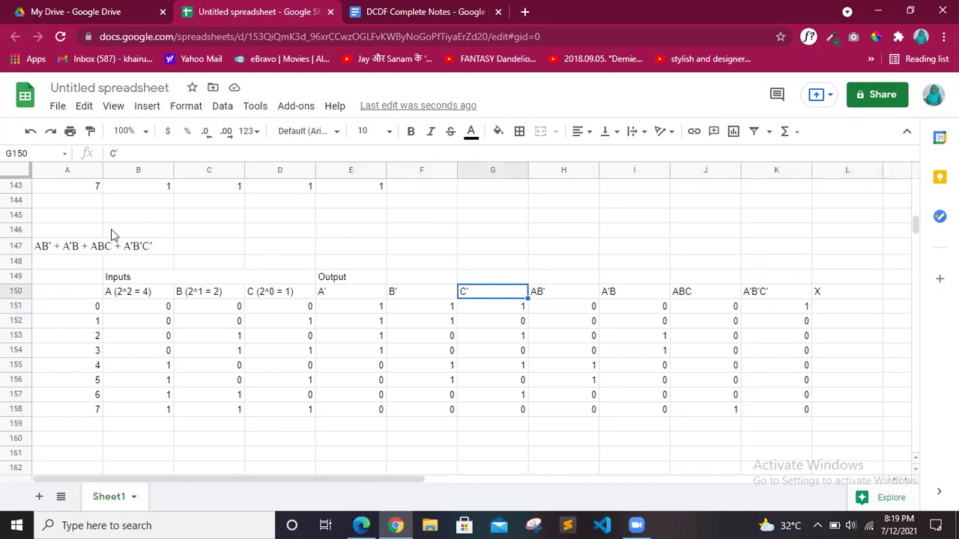
{"action": "scroll", "coordinate": [724, 377], "scroll_direction": "right", "scroll_amount": 2}
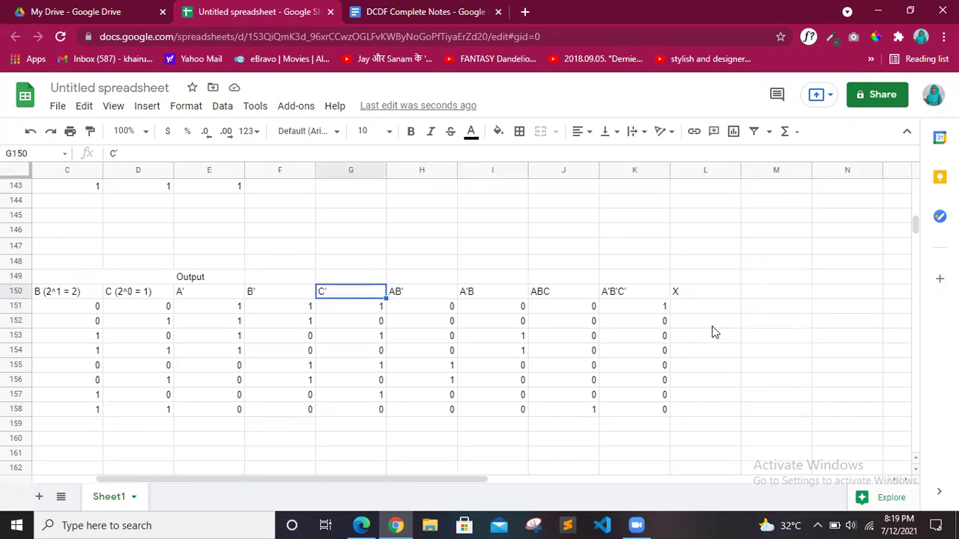
{"action": "left_click", "coordinate": [704, 316]}
{"action": "scroll", "coordinate": [704, 317], "scroll_direction": "left", "scroll_amount": 2}
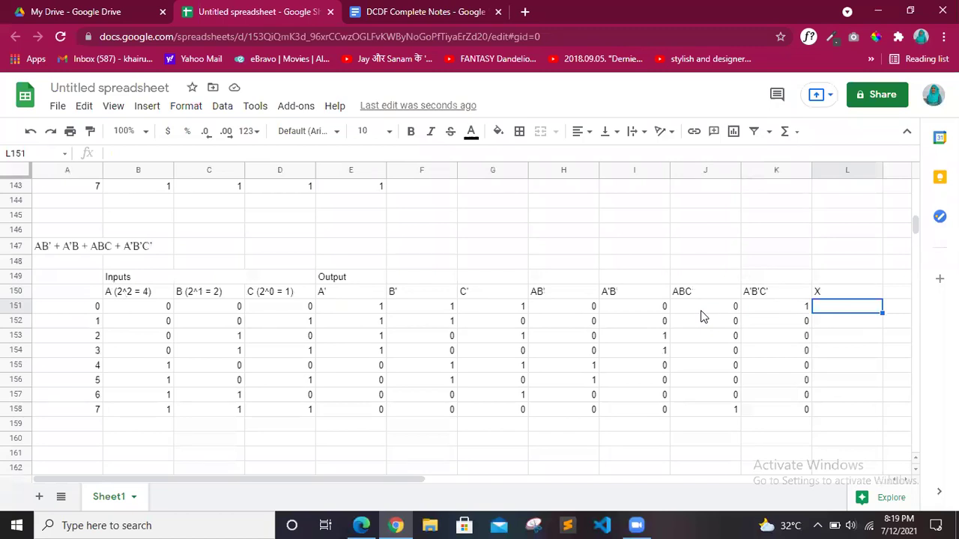
Examine the AB', A'B, ABC and A'B'C' columns in H151:K158 as the terms summed for X
{"action": "left_click", "coordinate": [570, 300]}
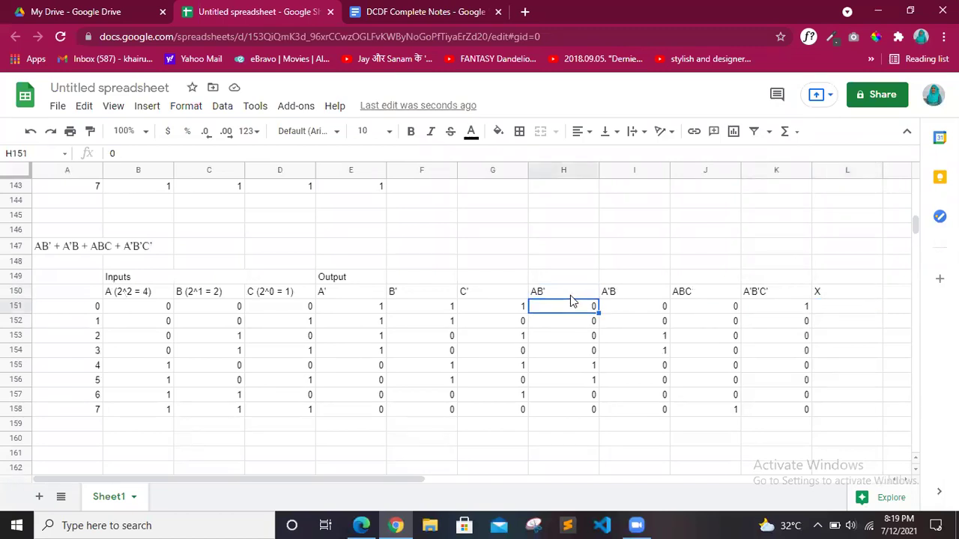
{"action": "key", "text": "shift+Right"}
{"action": "key", "text": "shift+Right"}
{"action": "key", "text": "shift+Right"}
{"action": "key", "text": "shift+Down"}
{"action": "key", "text": "shift+Down"}
{"action": "key", "text": "shift+Down"}
{"action": "key", "text": "shift+Down"}
{"action": "key", "text": "shift+Down"}
{"action": "key", "text": "shift+Down"}
{"action": "key", "text": "shift+Down"}
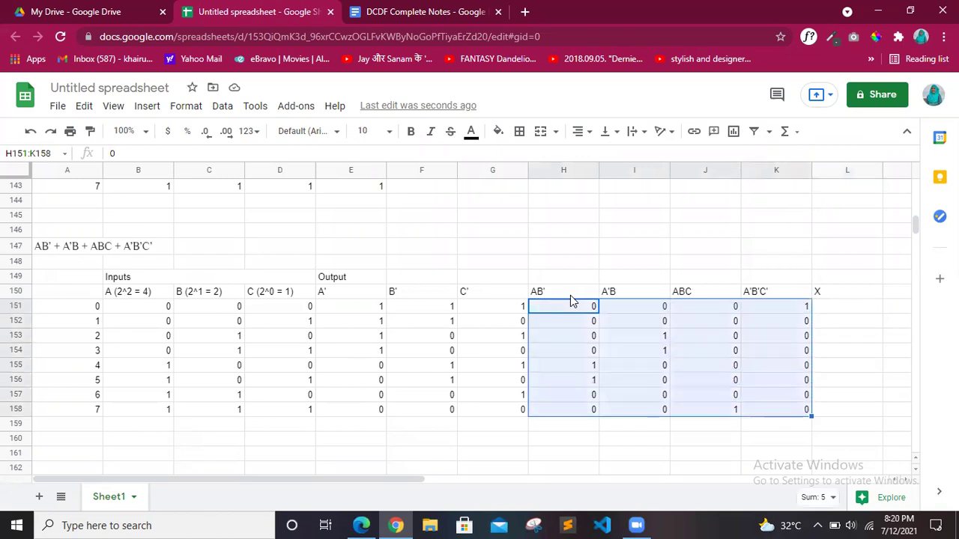
Enter the X outputs 1, 0, 1, 1 in cells L151 to L154
{"action": "left_click", "coordinate": [836, 306]}
{"action": "type", "text": "1"}
{"action": "key", "text": "Return"}
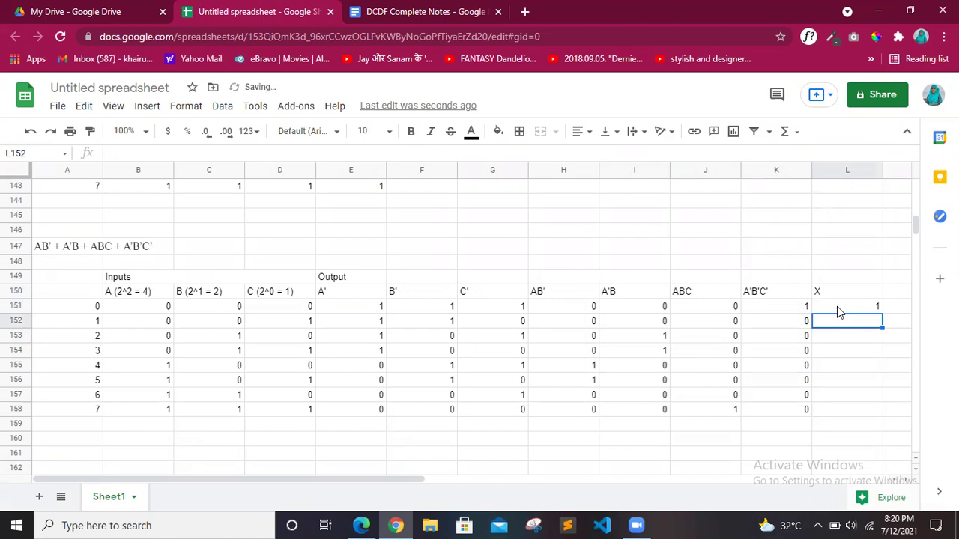
{"action": "type", "text": "0"}
{"action": "key", "text": "Return"}
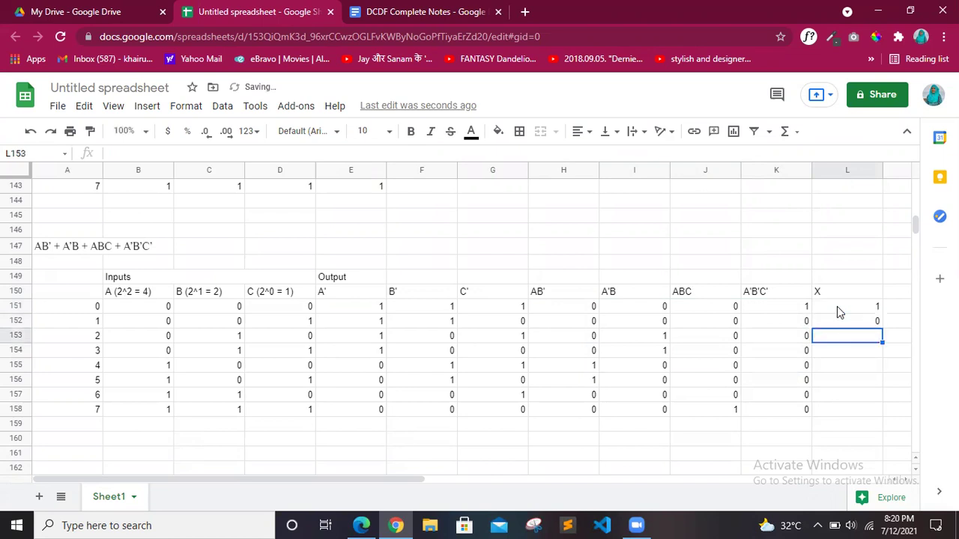
{"action": "type", "text": "1"}
{"action": "key", "text": "Return"}
{"action": "type", "text": "1"}
{"action": "key", "text": "Return"}
Enter the X outputs 1, 1, 0, 1 in cells L155 to L158
{"action": "type", "text": "1"}
{"action": "key", "text": "Return"}
{"action": "type", "text": "1"}
{"action": "key", "text": "Return"}
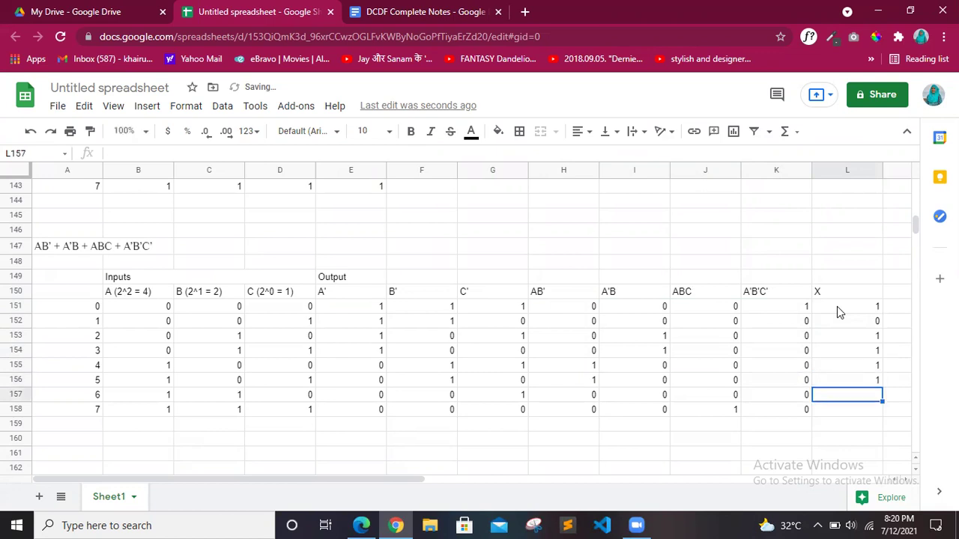
{"action": "type", "text": "0"}
{"action": "key", "text": "Return"}
{"action": "type", "text": "1"}
{"action": "key", "text": "Return"}
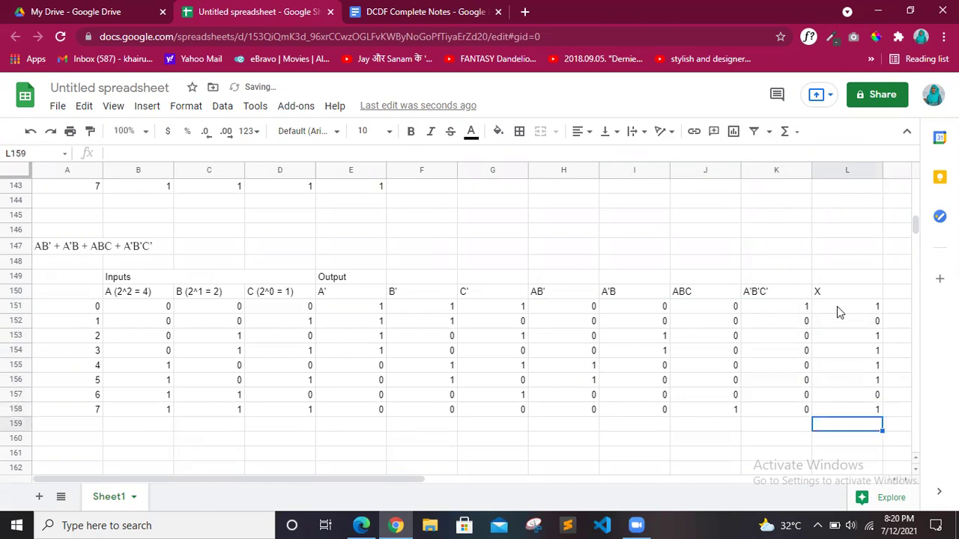
Review the finished X outputs in column L against the ABC output in J158
{"action": "left_click", "coordinate": [851, 305]}
{"action": "key", "text": "shift+Down"}
{"action": "key", "text": "shift+Down"}
{"action": "key", "text": "shift+Down"}
{"action": "key", "text": "shift+Down"}
{"action": "key", "text": "shift+Down"}
{"action": "key", "text": "shift+Down"}
{"action": "key", "text": "shift+Down"}
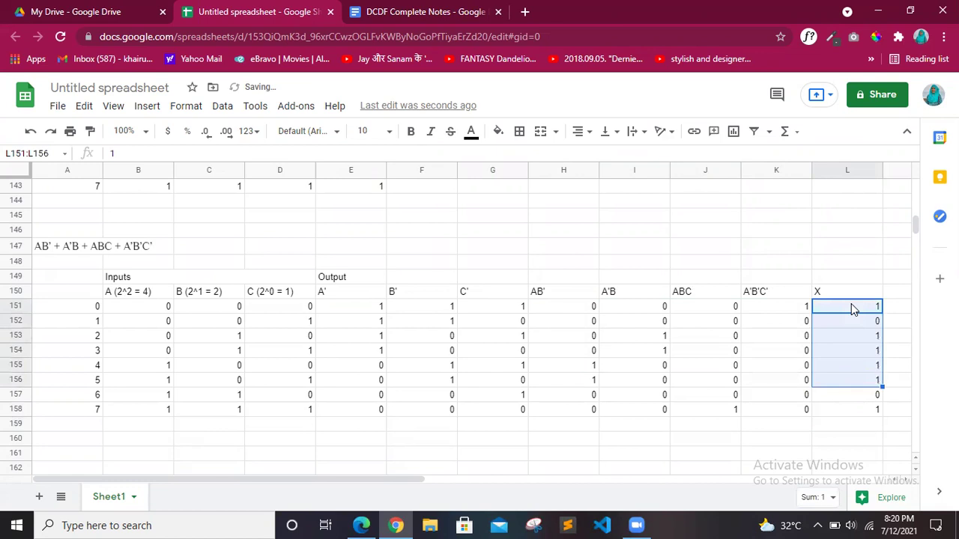
{"action": "left_click", "coordinate": [693, 410]}
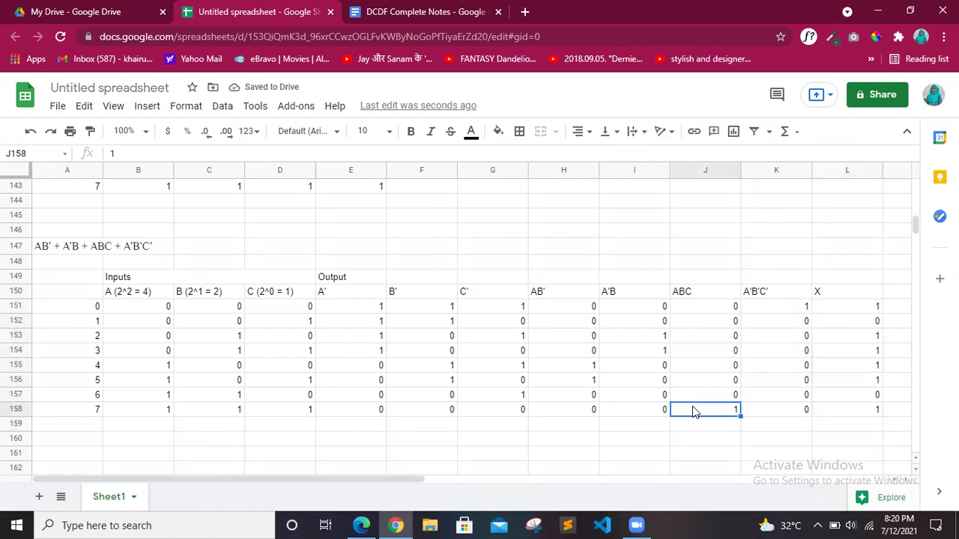
{"action": "scroll", "coordinate": [692, 411], "scroll_direction": "down", "scroll_amount": 2}
{"action": "scroll", "coordinate": [692, 410], "scroll_direction": "up", "scroll_amount": 1}
{"action": "left_click", "coordinate": [352, 438]}
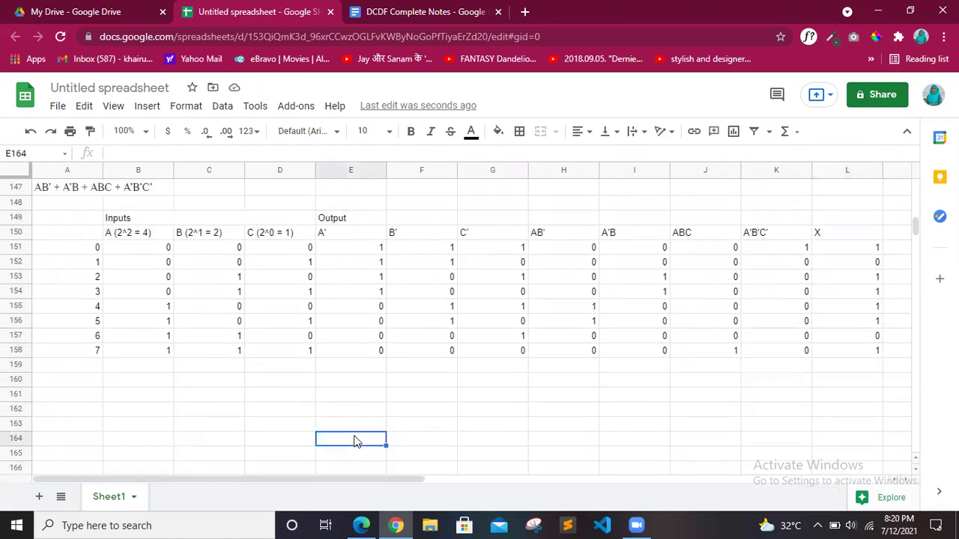
Search the web for "electronics workbench online" in a new browser tab
{"action": "left_click", "coordinate": [525, 12]}
{"action": "type", "text": "ELEC"}
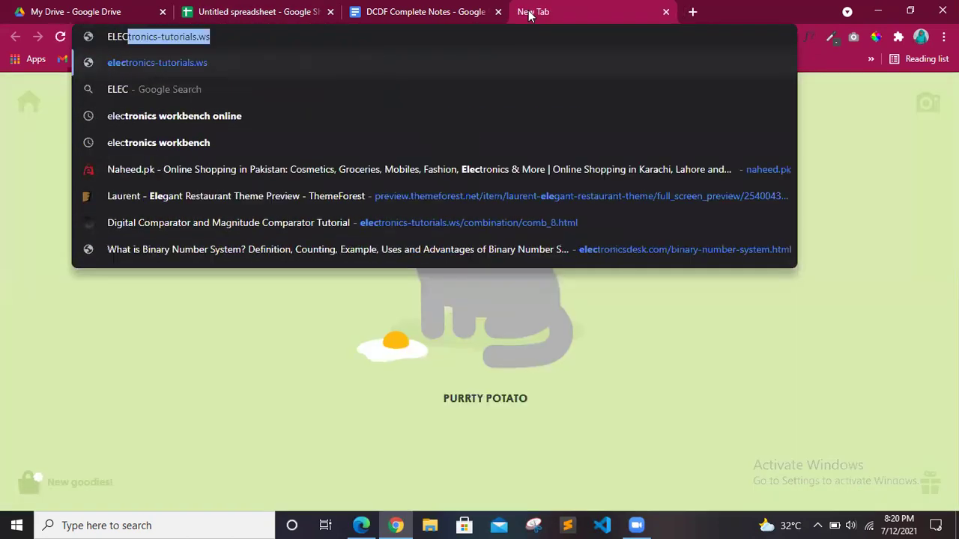
{"action": "key", "text": "Down"}
{"action": "key", "text": "Down"}
{"action": "key", "text": "Return"}
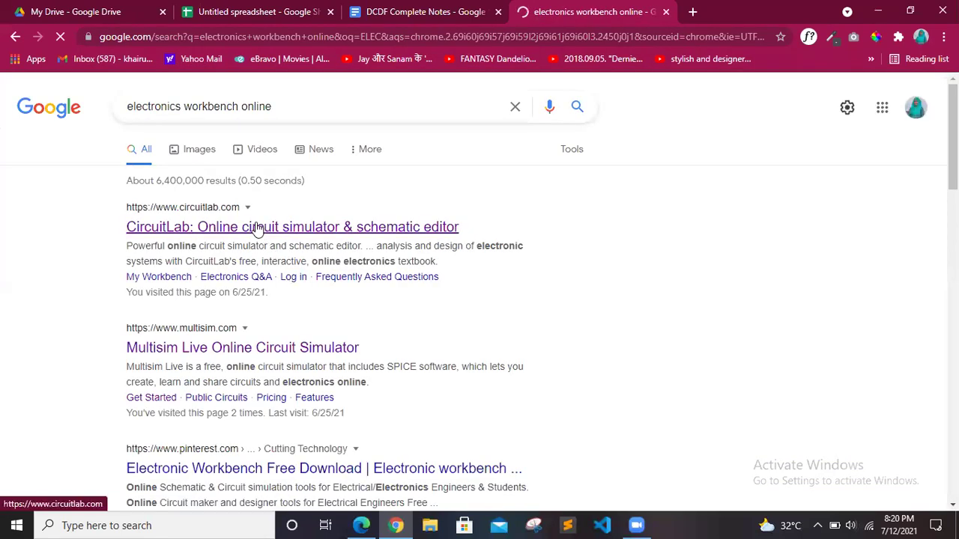
{"action": "left_click", "coordinate": [256, 227]}
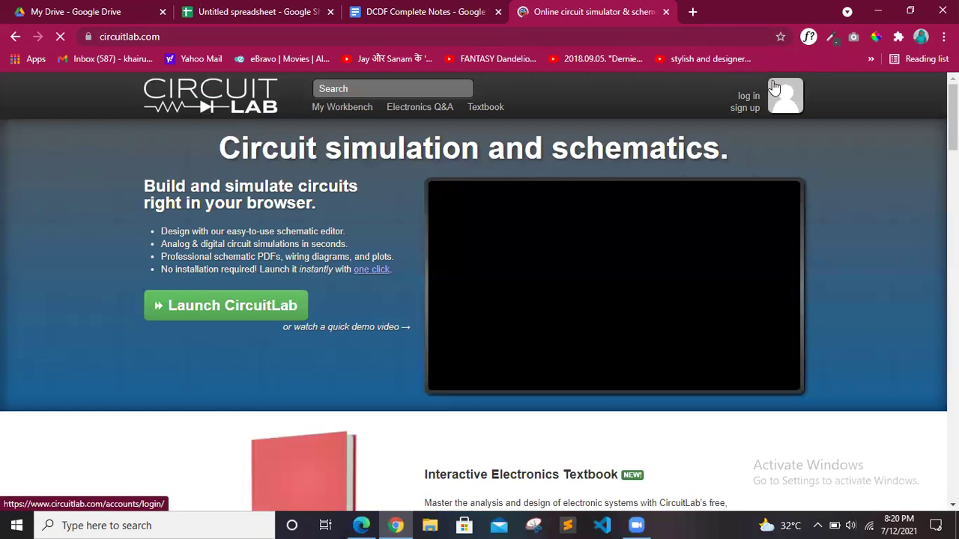
{"action": "left_click", "coordinate": [774, 88]}
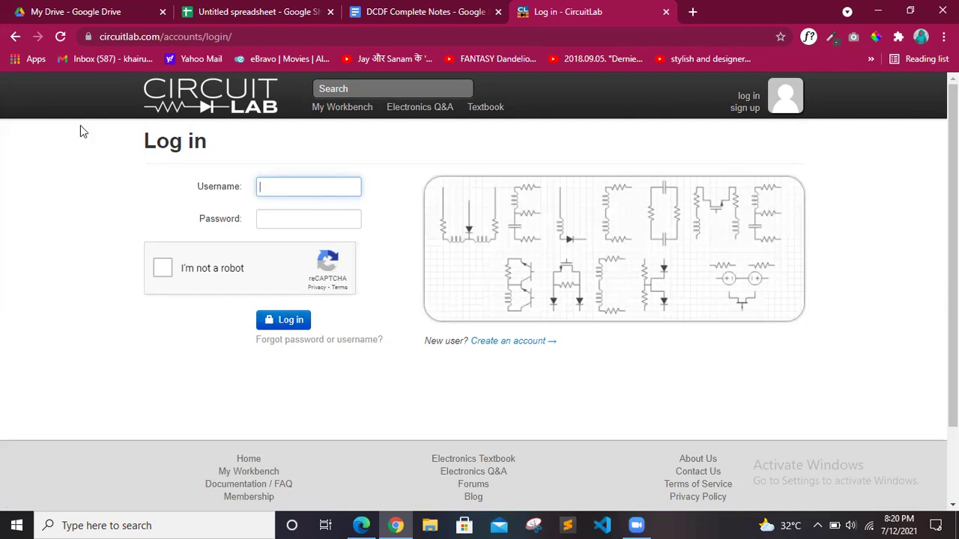
{"action": "left_click", "coordinate": [11, 38]}
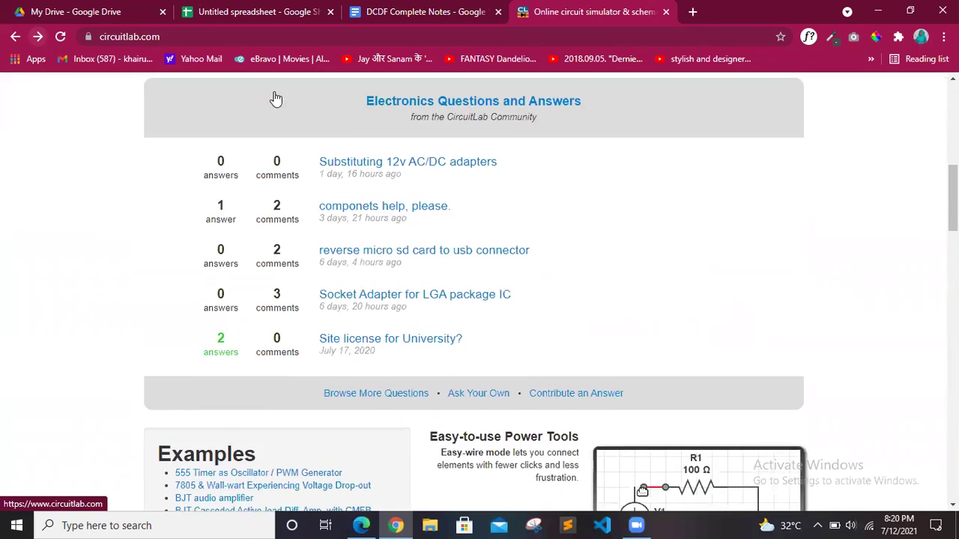
{"action": "left_click", "coordinate": [15, 37]}
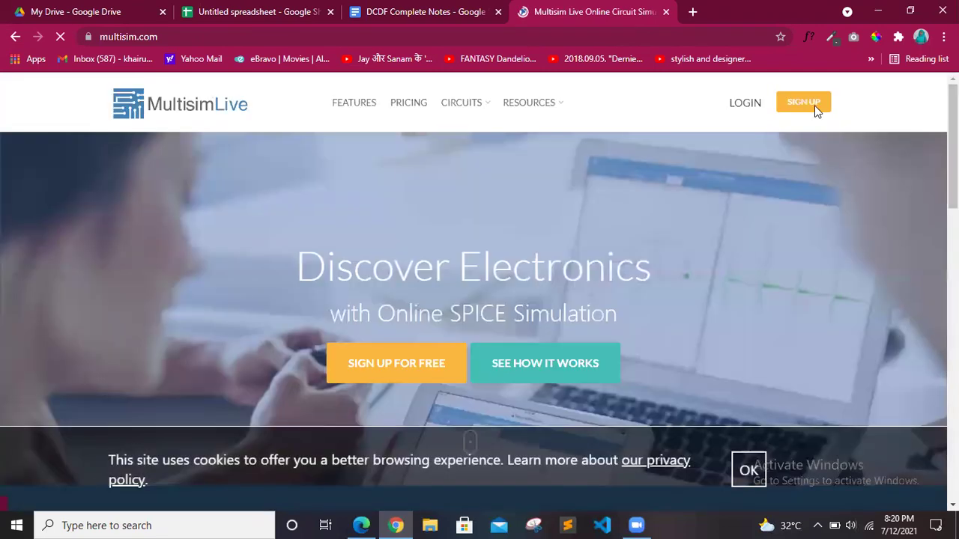
Log in to Multisim Live with the saved account password and create a new circuit
{"action": "left_click", "coordinate": [751, 112]}
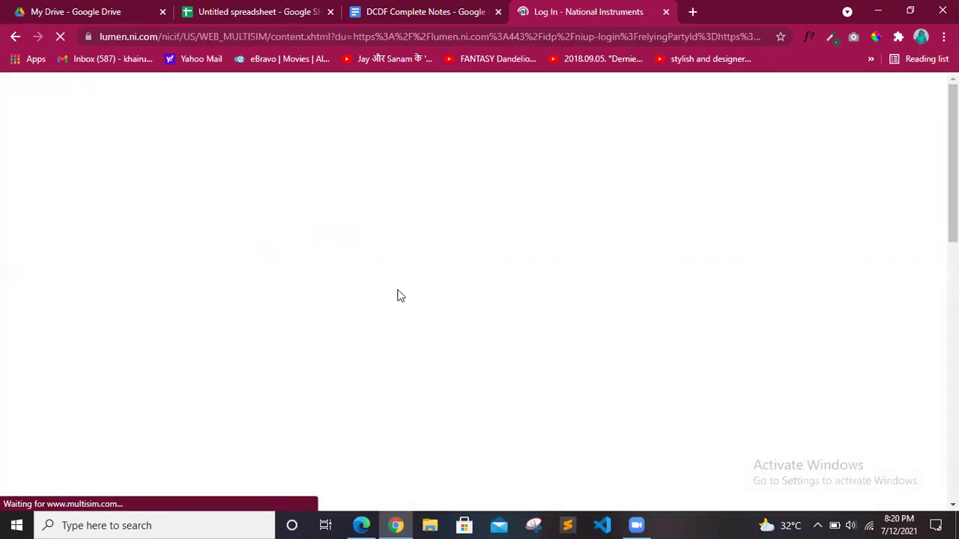
{"action": "scroll", "coordinate": [623, 383], "scroll_direction": "down", "scroll_amount": 4}
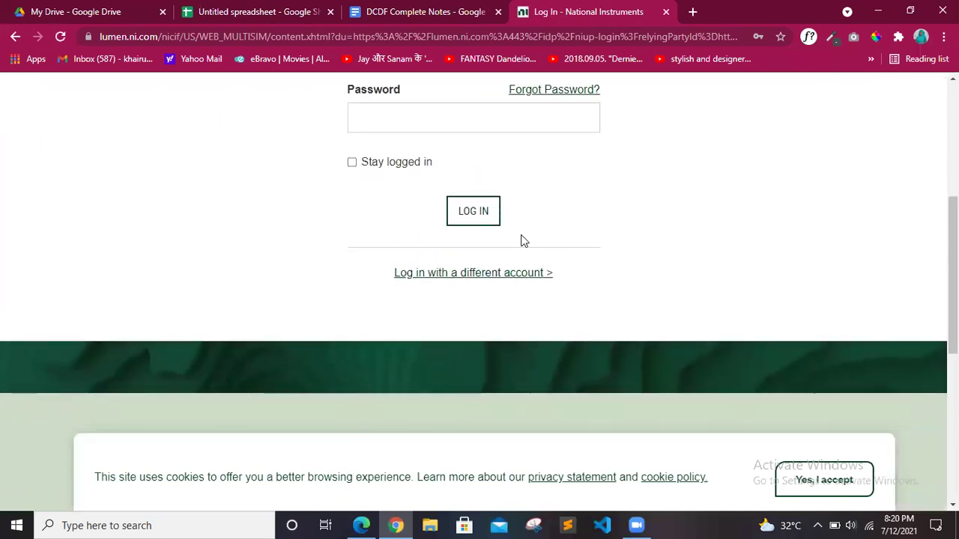
{"action": "scroll", "coordinate": [475, 228], "scroll_direction": "up", "scroll_amount": 1}
{"action": "left_click", "coordinate": [437, 215]}
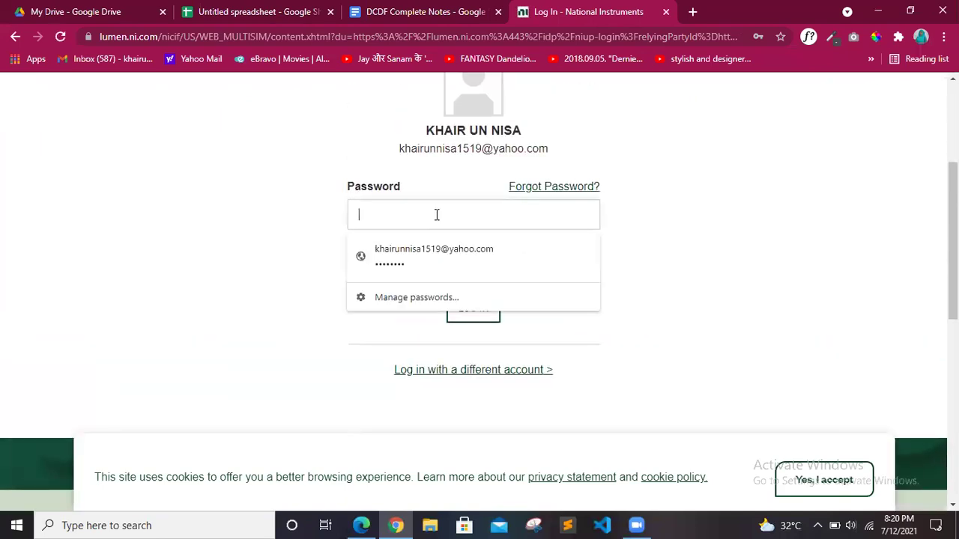
{"action": "left_click", "coordinate": [411, 257]}
{"action": "left_click", "coordinate": [475, 308]}
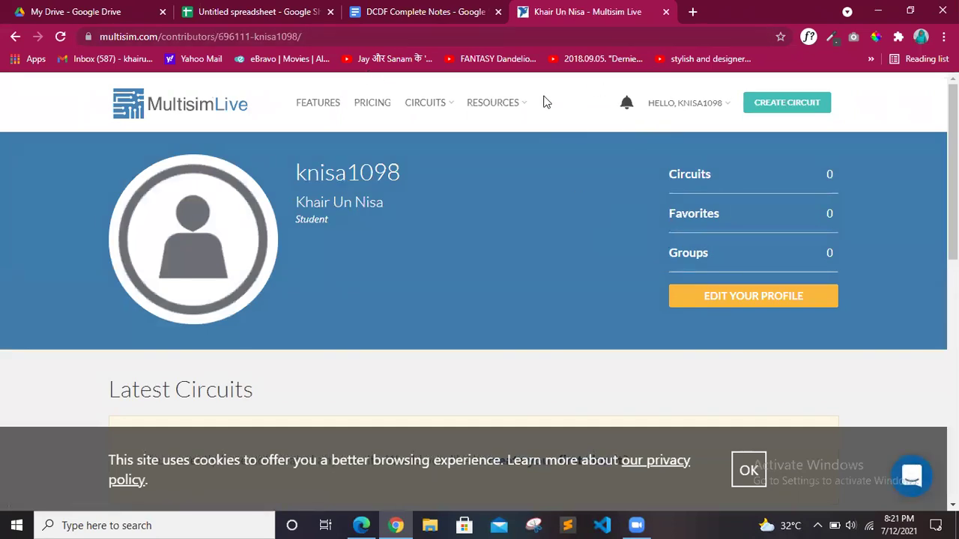
{"action": "left_click", "coordinate": [816, 102]}
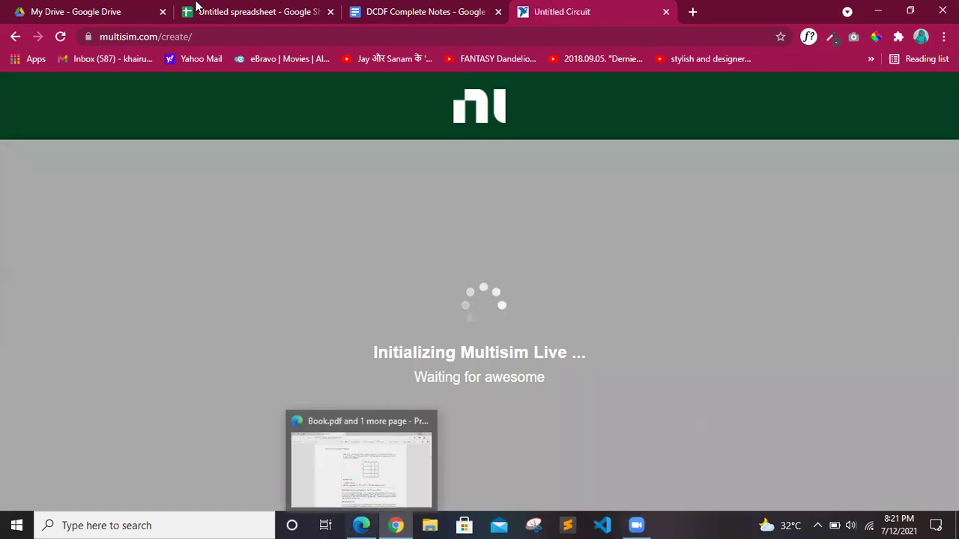
Switch back to the spreadsheet and view the ABC column of the completed truth table
{"action": "key", "text": "ctrl+2"}
{"action": "left_click", "coordinate": [740, 324]}
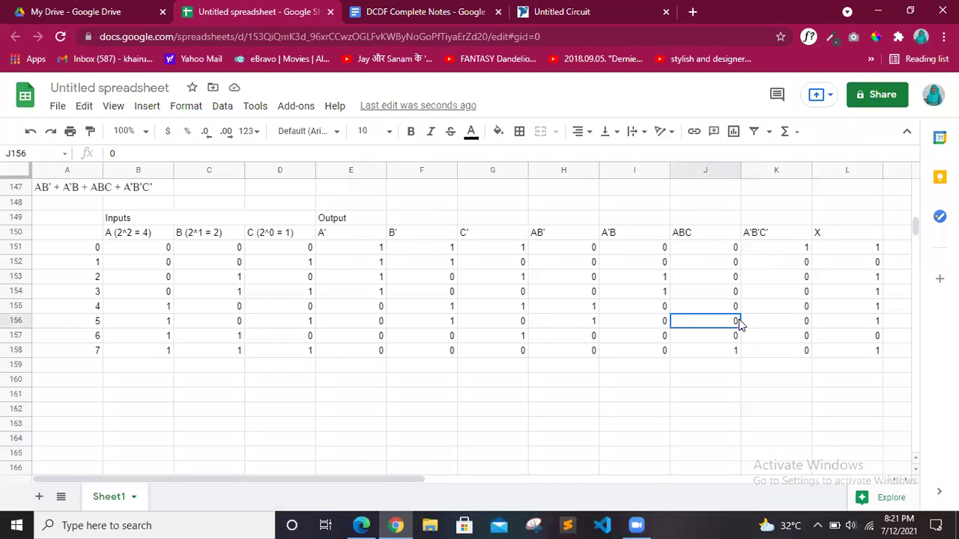
Check each X output in rows 151 to 158 against its AB', A'B, ABC and A'B'C' term values
{"action": "left_click", "coordinate": [839, 253]}
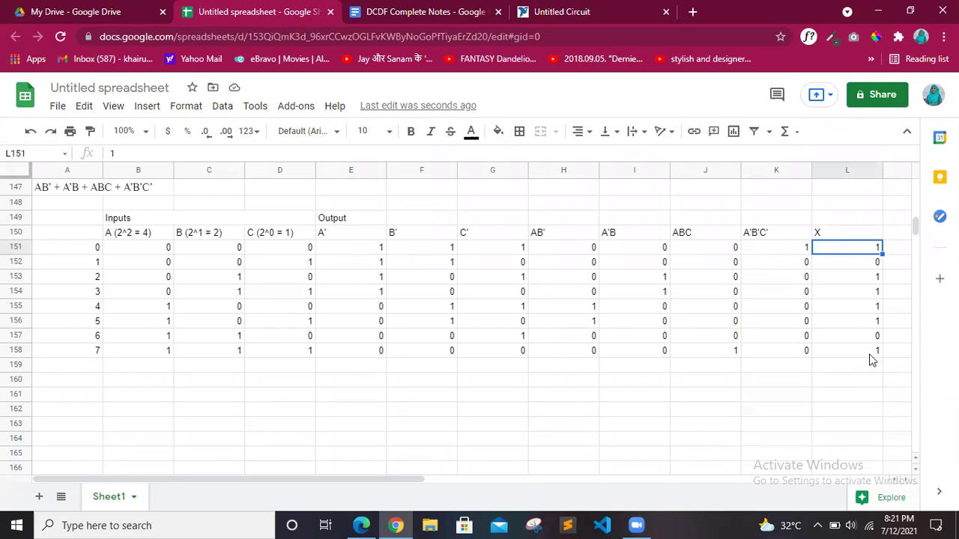
{"action": "key", "text": "Left"}
{"action": "key", "text": "Left"}
{"action": "key", "text": "Left"}
{"action": "key", "text": "Left"}
{"action": "key", "text": "Right"}
{"action": "key", "text": "Right"}
{"action": "key", "text": "Right"}
{"action": "key", "text": "Down"}
{"action": "key", "text": "Left"}
{"action": "key", "text": "Left"}
{"action": "key", "text": "Left"}
{"action": "key", "text": "Right"}
{"action": "key", "text": "Right"}
{"action": "key", "text": "Right"}
{"action": "key", "text": "Right"}
{"action": "key", "text": "Down"}
{"action": "key", "text": "Left"}
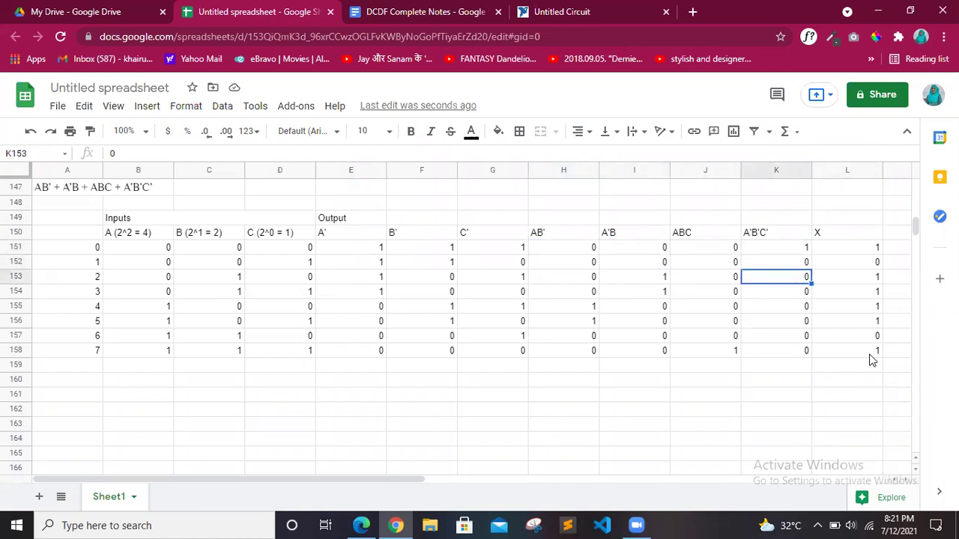
{"action": "key", "text": "Left"}
{"action": "key", "text": "Left"}
{"action": "key", "text": "Left"}
{"action": "key", "text": "Right"}
{"action": "key", "text": "Down"}
{"action": "key", "text": "Left"}
{"action": "key", "text": "Right"}
{"action": "key", "text": "Right"}
{"action": "key", "text": "Right"}
{"action": "key", "text": "Right"}
{"action": "key", "text": "Down"}
{"action": "key", "text": "Left"}
{"action": "key", "text": "Left"}
{"action": "key", "text": "Left"}
{"action": "key", "text": "Left"}
{"action": "key", "text": "Down"}
{"action": "key", "text": "Right"}
{"action": "key", "text": "Right"}
{"action": "key", "text": "Right"}
{"action": "key", "text": "Down"}
{"action": "key", "text": "Left"}
{"action": "key", "text": "Left"}
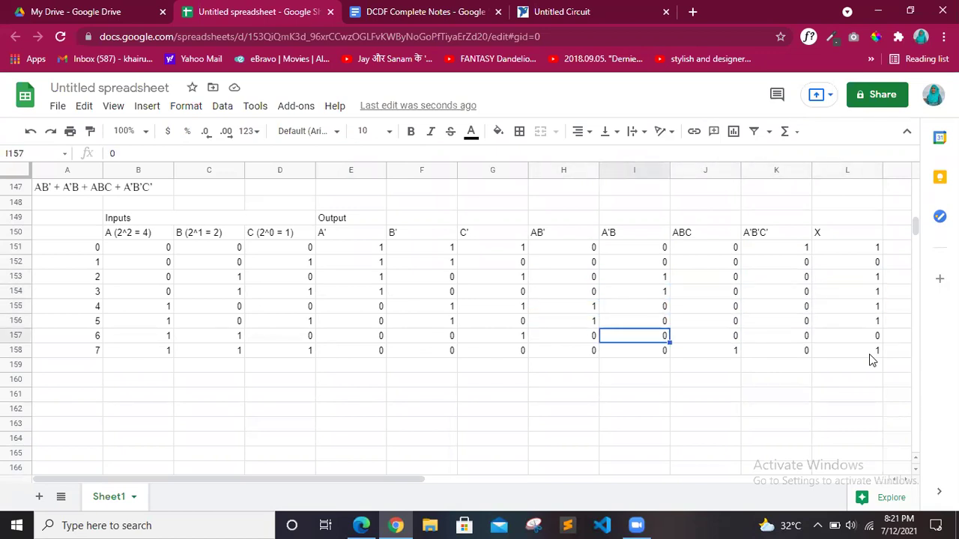
{"action": "key", "text": "Left"}
{"action": "key", "text": "Down"}
{"action": "key", "text": "Right"}
{"action": "key", "text": "Left"}
{"action": "key", "text": "Right"}
{"action": "key", "text": "Right"}
{"action": "key", "text": "Right"}
{"action": "key", "text": "Right"}
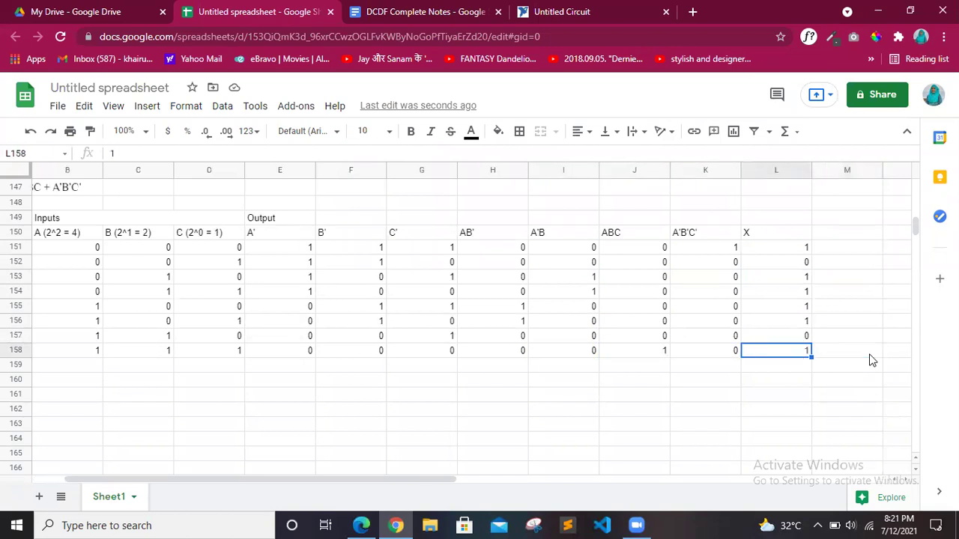
{"action": "key", "text": "Left"}
{"action": "key", "text": "Left"}
{"action": "key", "text": "Left"}
{"action": "key", "text": "Left"}
{"action": "key", "text": "Left"}
{"action": "key", "text": "Left"}
{"action": "scroll", "coordinate": [872, 360], "scroll_direction": "left", "scroll_amount": 1}
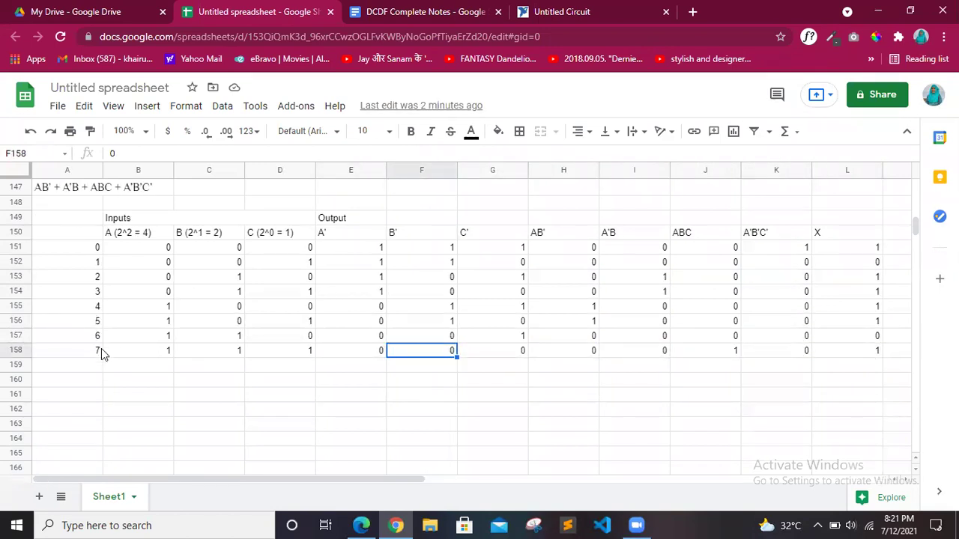
Copy the expression AB' + A'B + ABC + A'B'C' from cell A147
{"action": "scroll", "coordinate": [101, 299], "scroll_direction": "up", "scroll_amount": 1}
{"action": "left_click", "coordinate": [51, 210]}
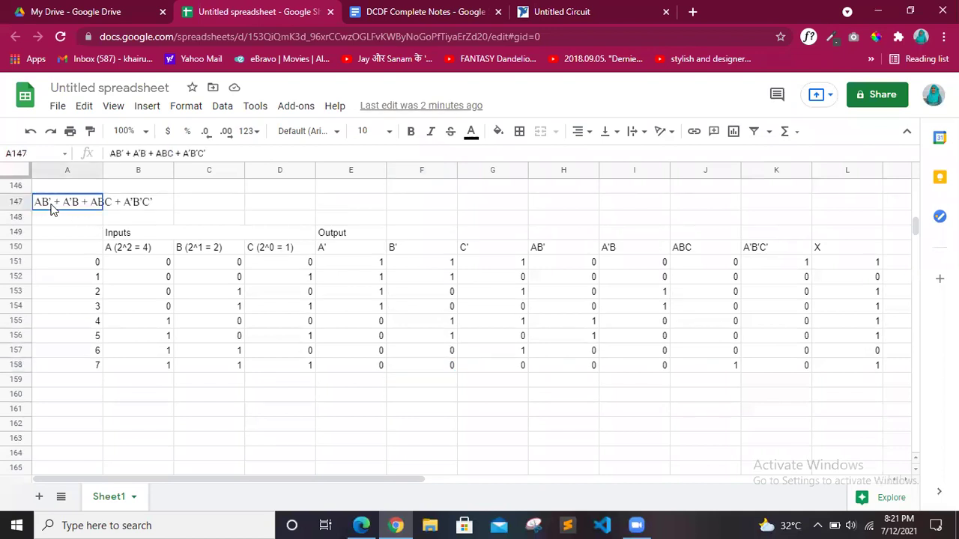
{"action": "left_click", "coordinate": [600, 7]}
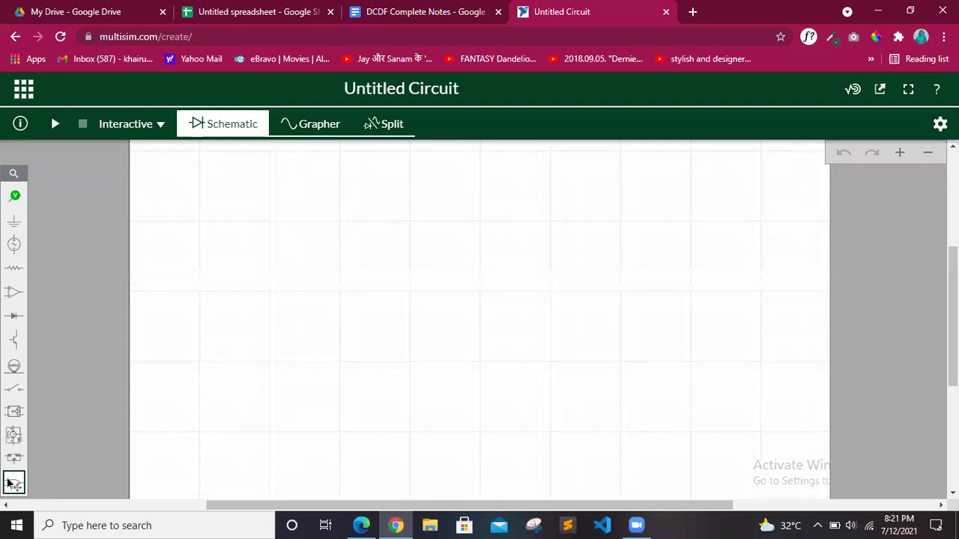
{"action": "left_click", "coordinate": [428, 7]}
{"action": "left_click", "coordinate": [305, 7]}
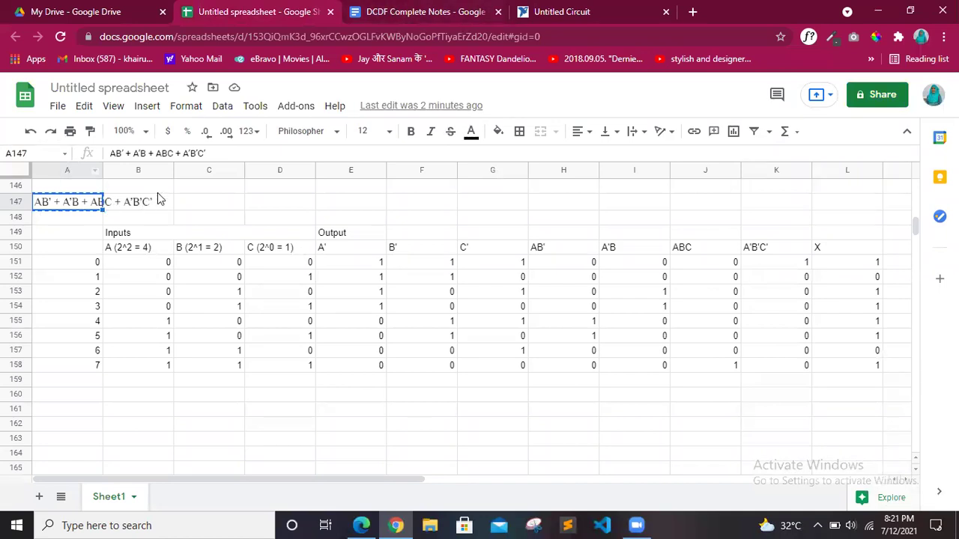
Switch to the Multisim Live circuit and place a 2-input AND gate in the upper middle of the schematic
{"action": "left_click", "coordinate": [597, 7]}
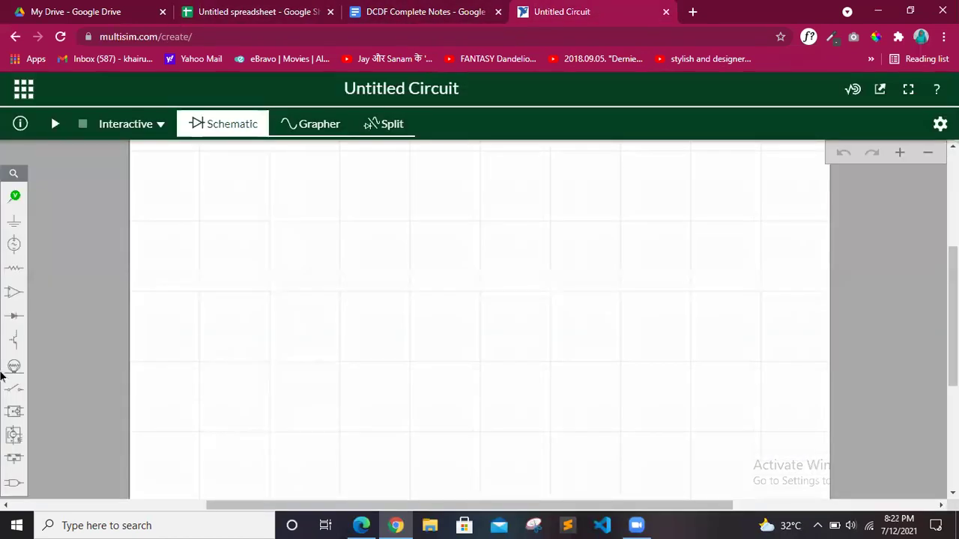
{"action": "left_click", "coordinate": [14, 484]}
{"action": "left_click", "coordinate": [121, 448]}
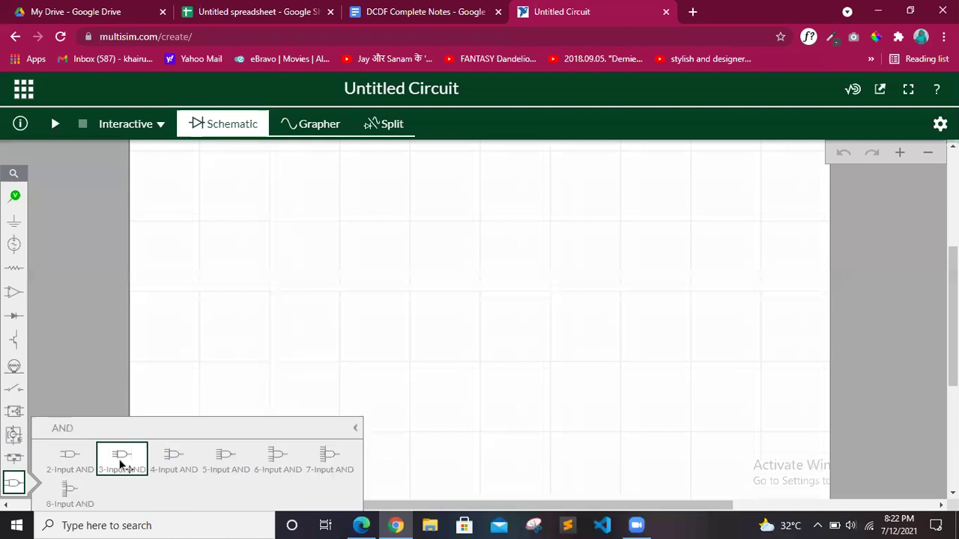
{"action": "left_click", "coordinate": [76, 464]}
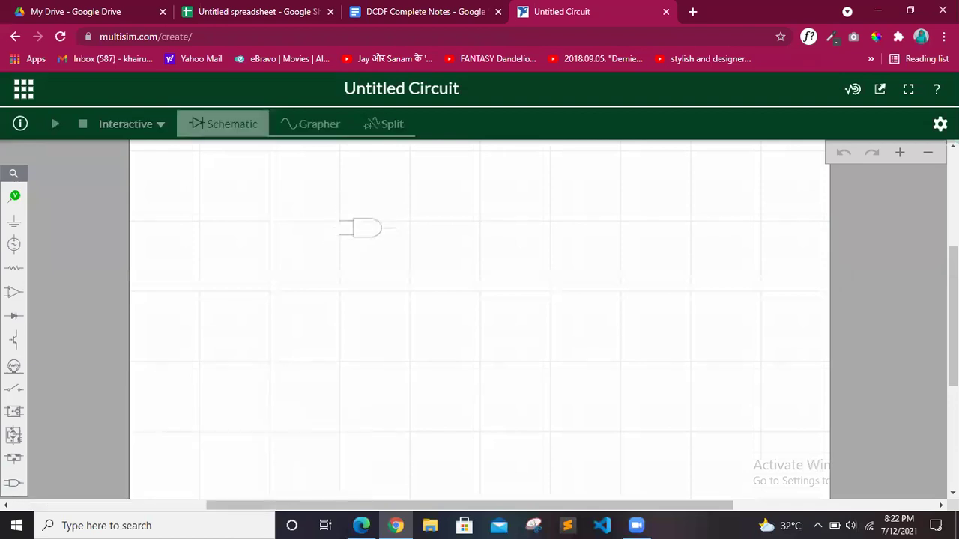
{"action": "left_click", "coordinate": [367, 228]}
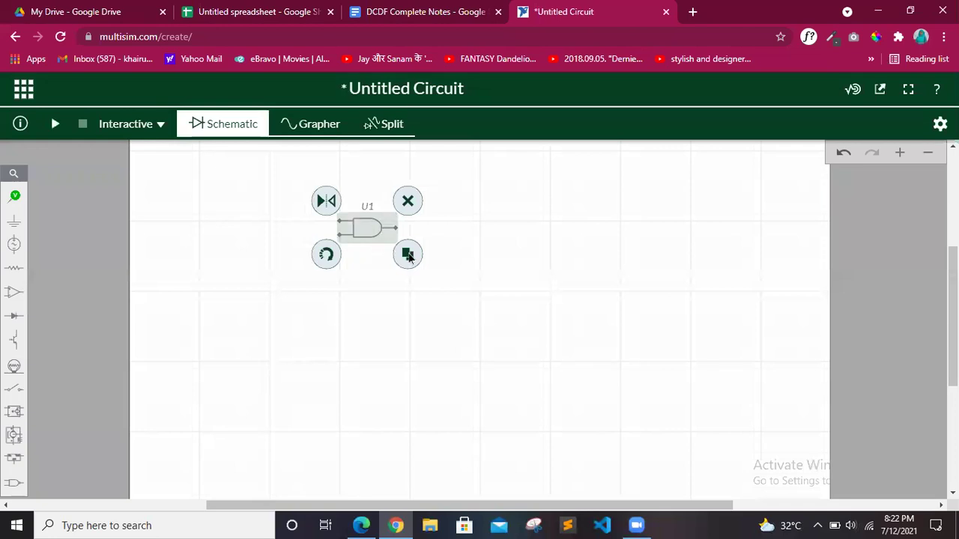
Duplicate the 2-input AND gate three times, stacking the copies in a vertical column beneath it
{"action": "left_click", "coordinate": [407, 254]}
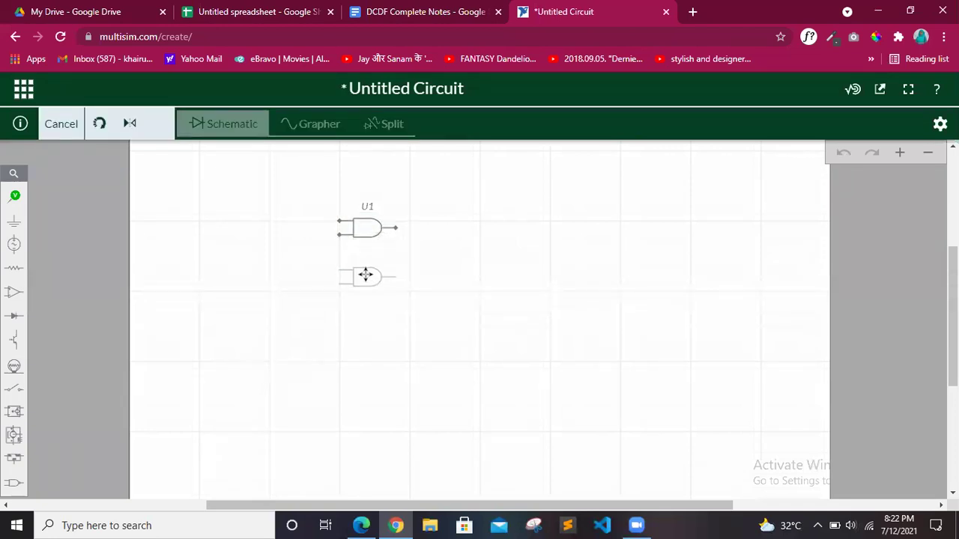
{"action": "left_click", "coordinate": [366, 275]}
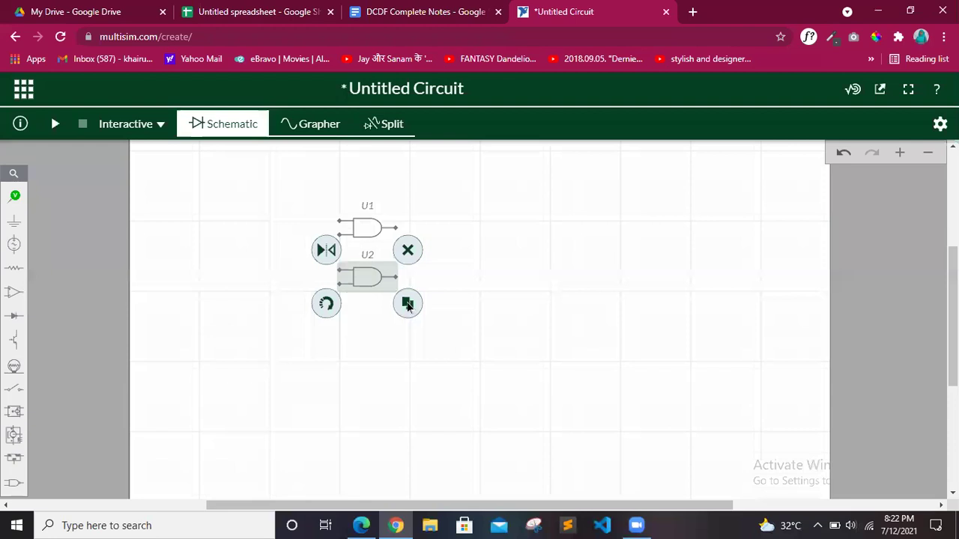
{"action": "left_click", "coordinate": [408, 303]}
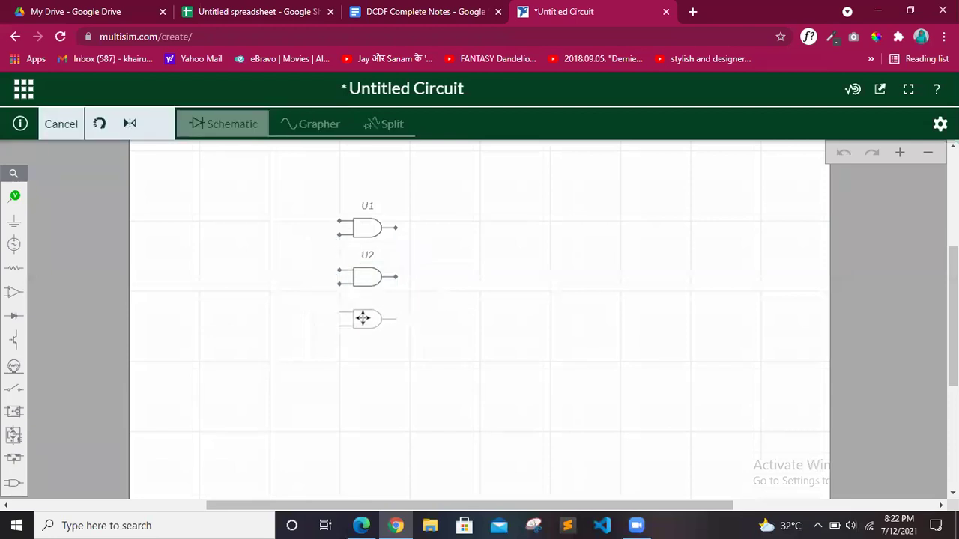
{"action": "left_click", "coordinate": [365, 323]}
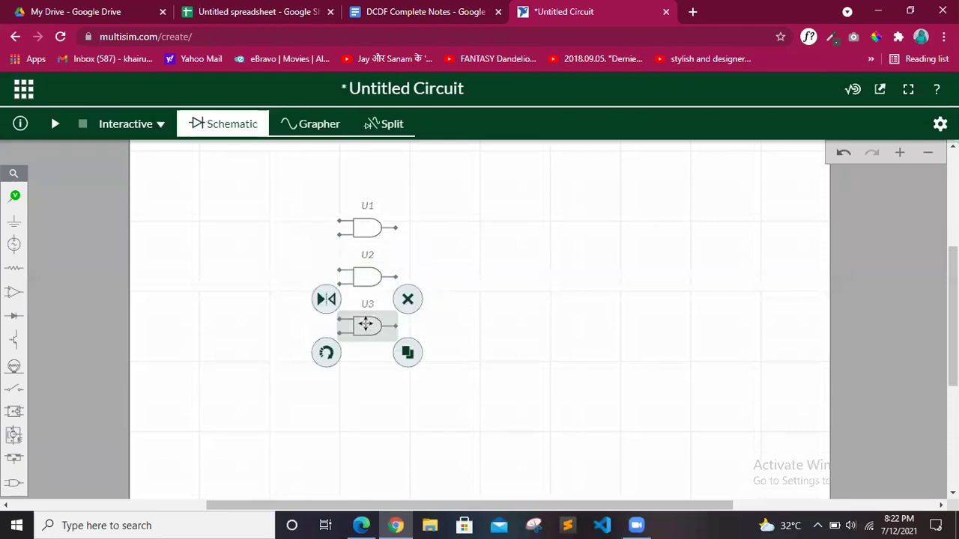
{"action": "left_click", "coordinate": [413, 362]}
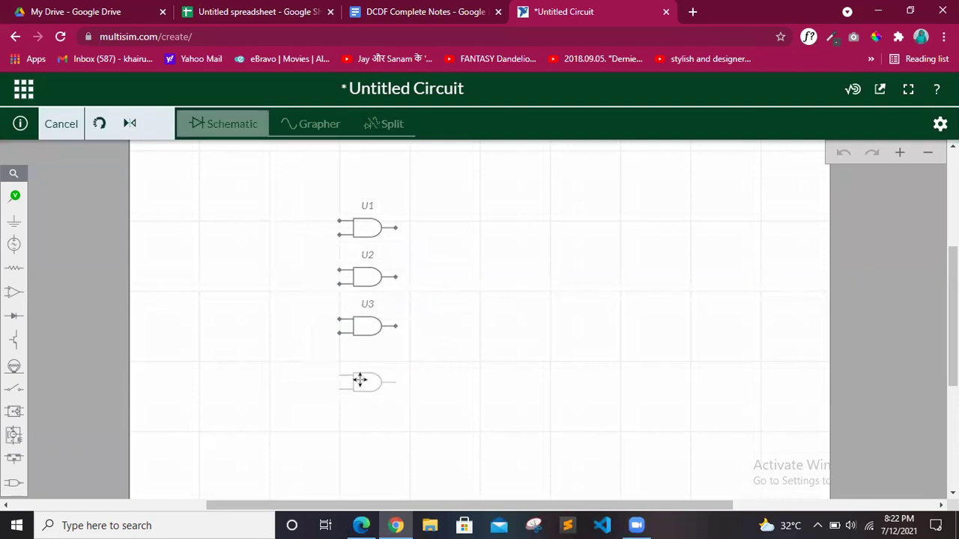
{"action": "left_click", "coordinate": [360, 375]}
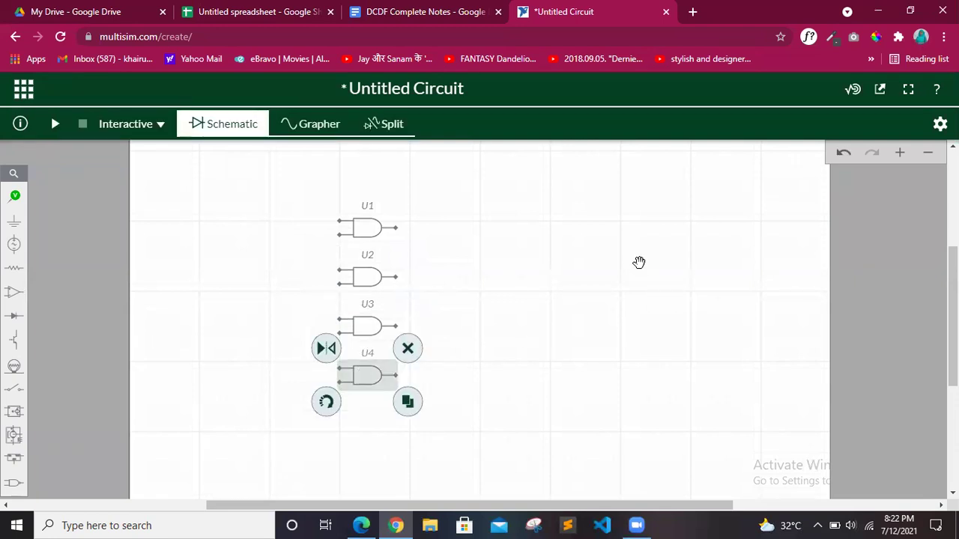
Place a 2-input OR gate to the right of the AND gate column, about halfway down
{"action": "left_click", "coordinate": [14, 481]}
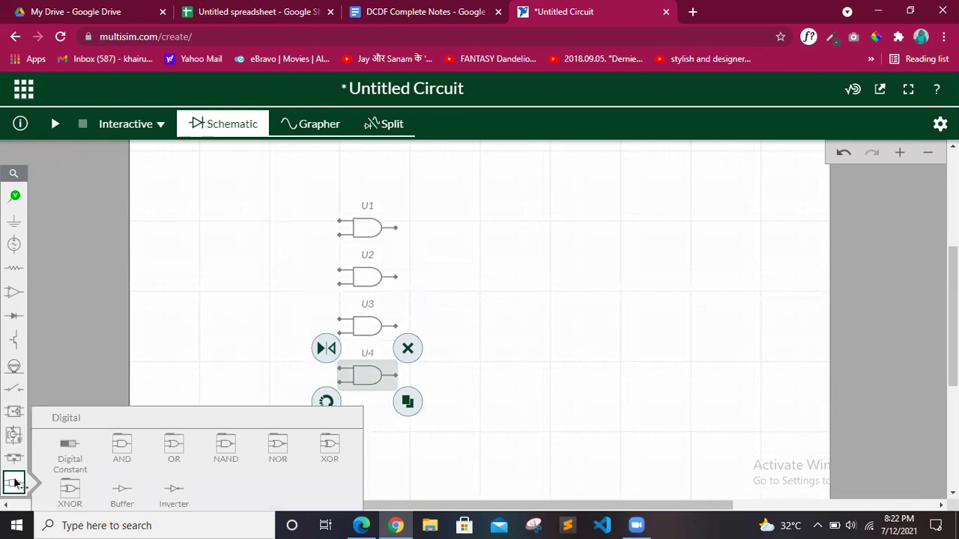
{"action": "left_click", "coordinate": [171, 450]}
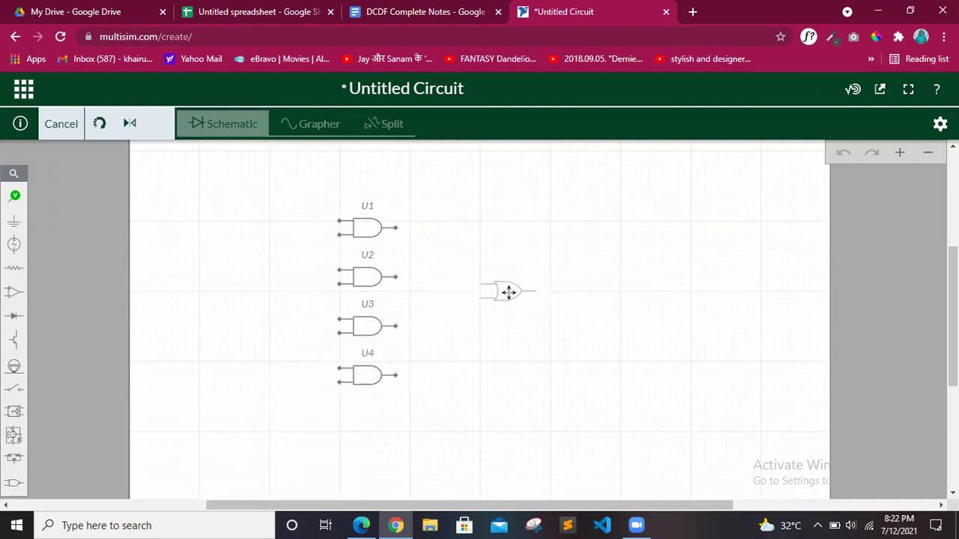
{"action": "left_click", "coordinate": [509, 292]}
Place an inverter to the left of the AND gates and duplicate it twice to form a column of three
{"action": "left_click", "coordinate": [9, 484]}
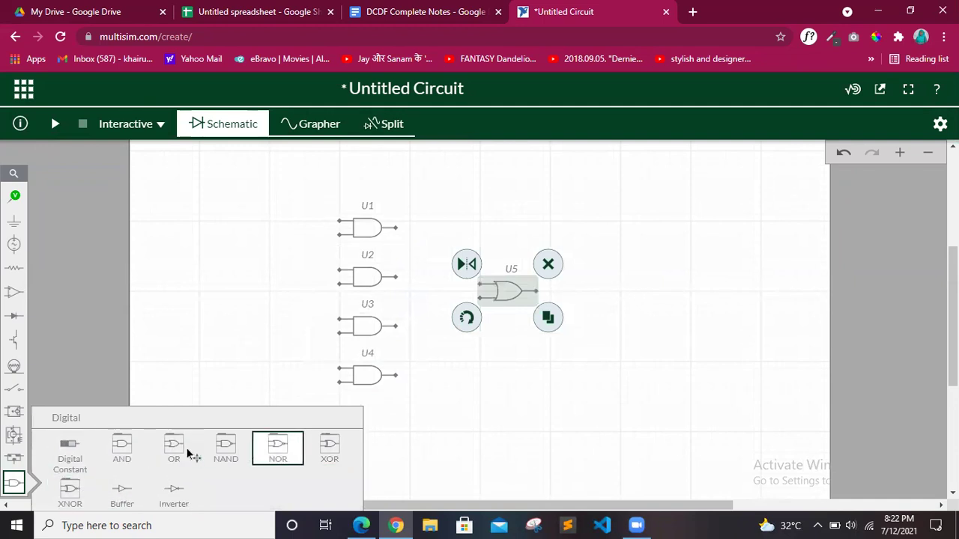
{"action": "left_click", "coordinate": [162, 501]}
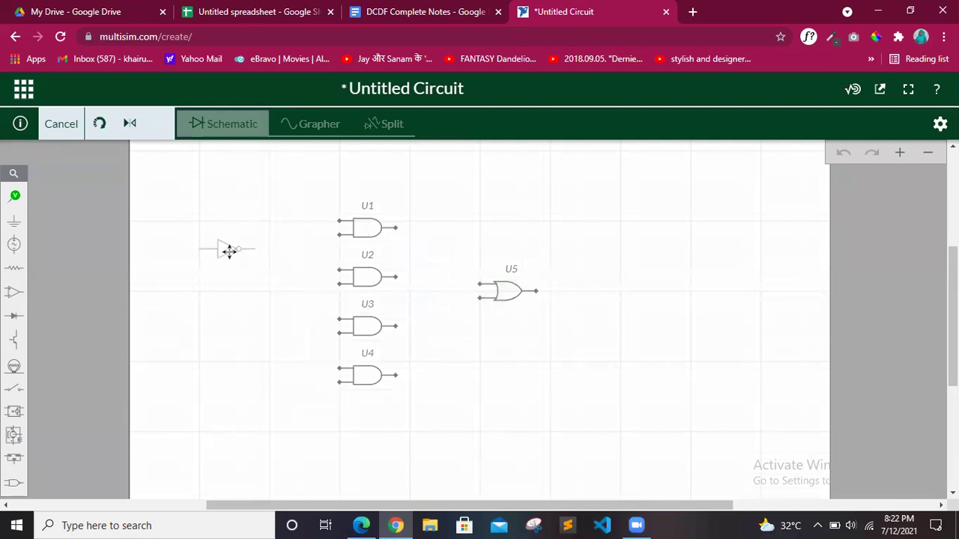
{"action": "left_click", "coordinate": [229, 251]}
{"action": "left_click", "coordinate": [266, 277]}
{"action": "left_click", "coordinate": [227, 299]}
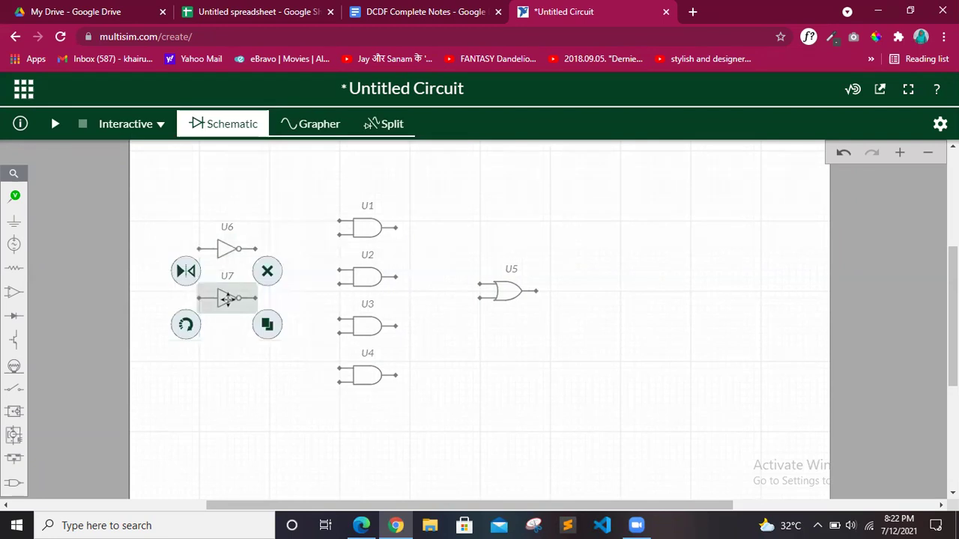
{"action": "left_click", "coordinate": [266, 324]}
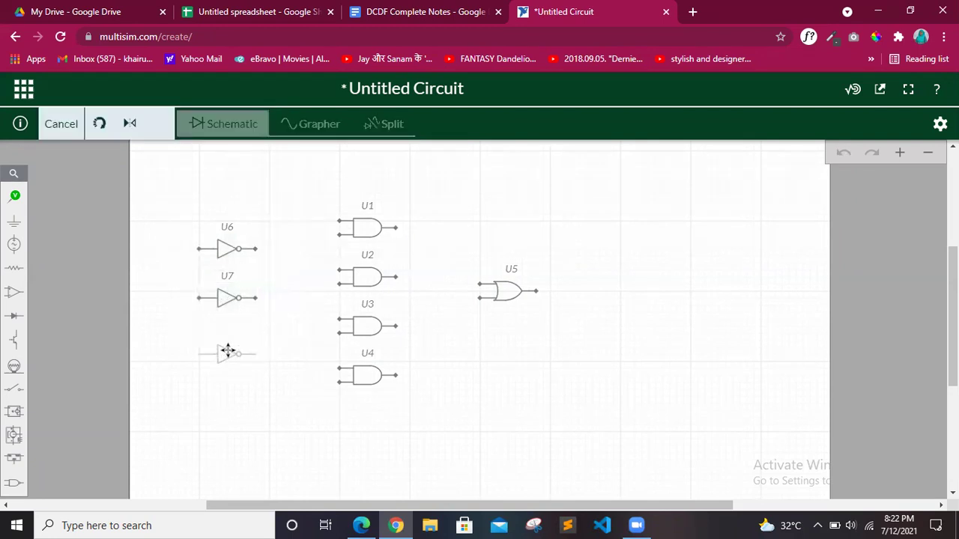
{"action": "left_click", "coordinate": [226, 347]}
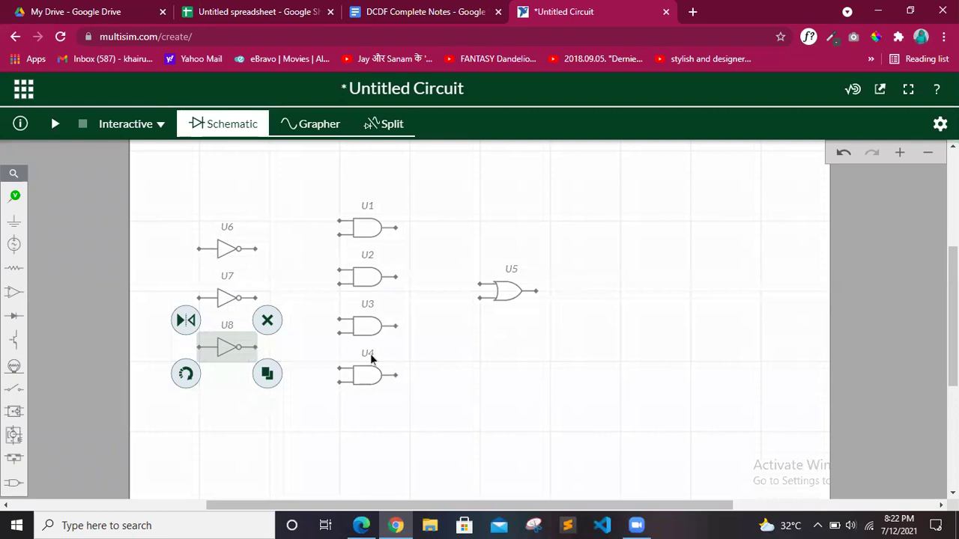
{"action": "left_click", "coordinate": [531, 338]}
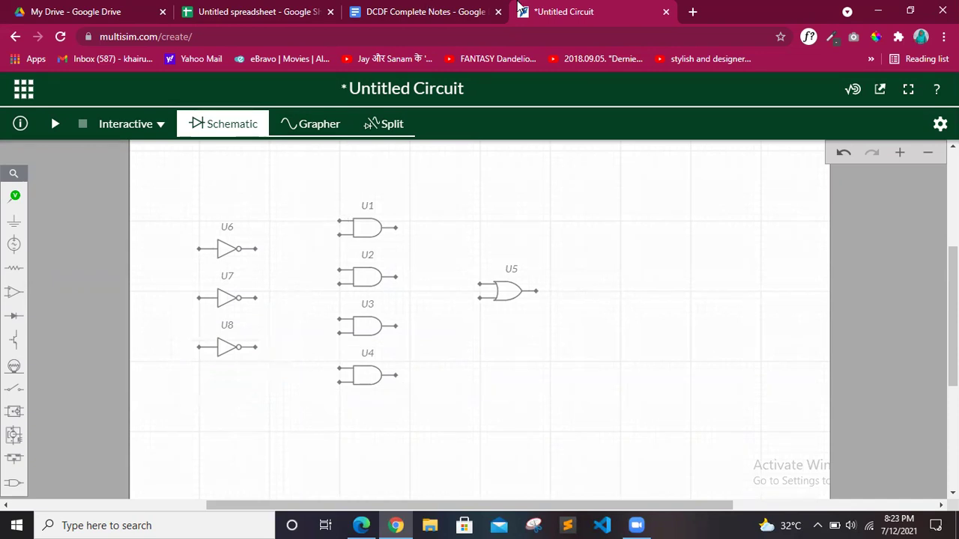
Reorder the browser tabs so the spreadsheet sits directly beside the Multisim circuit, and return to the circuit
{"action": "left_click_drag", "start_coordinate": [283, 6], "coordinate": [434, 9]}
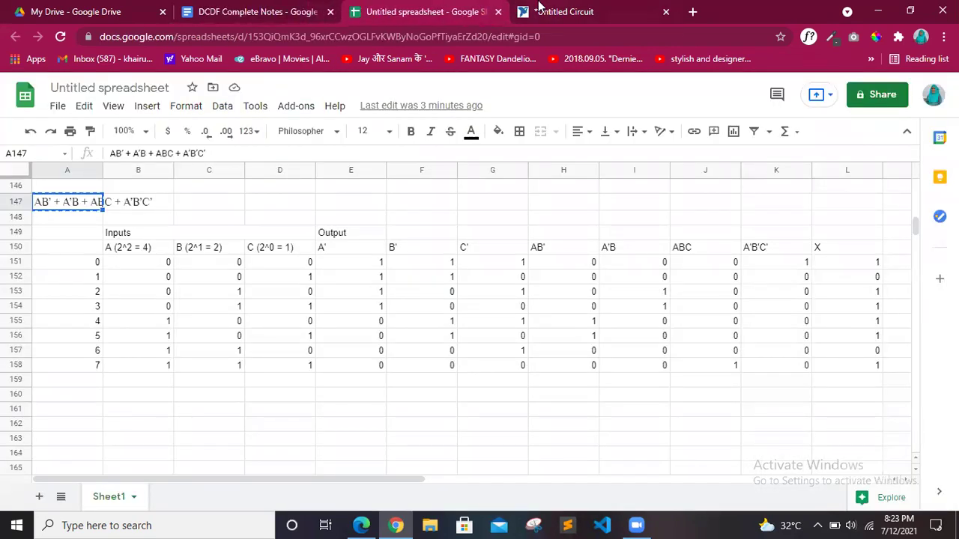
{"action": "left_click", "coordinate": [541, 9]}
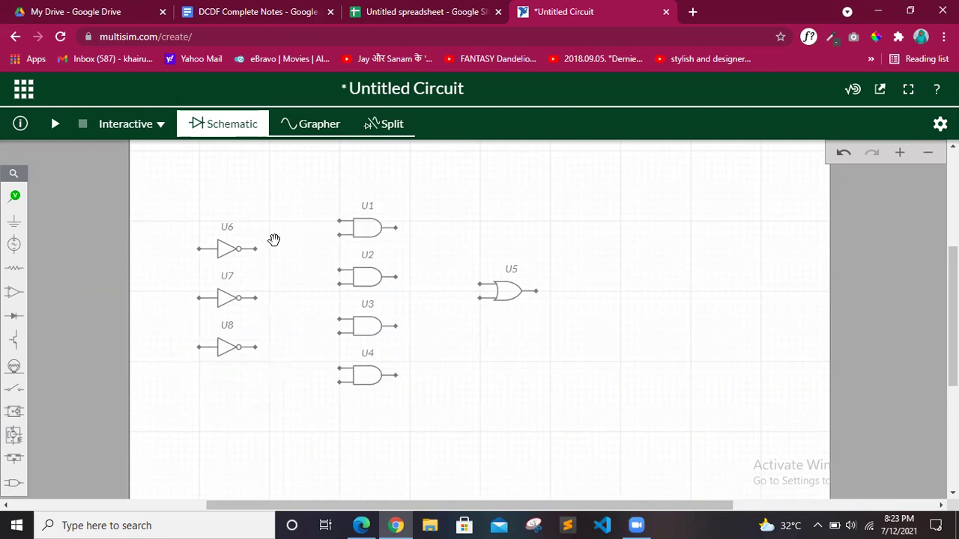
Wire the output of inverter U6 to the lower input of AND gate U1
{"action": "left_click", "coordinate": [259, 251]}
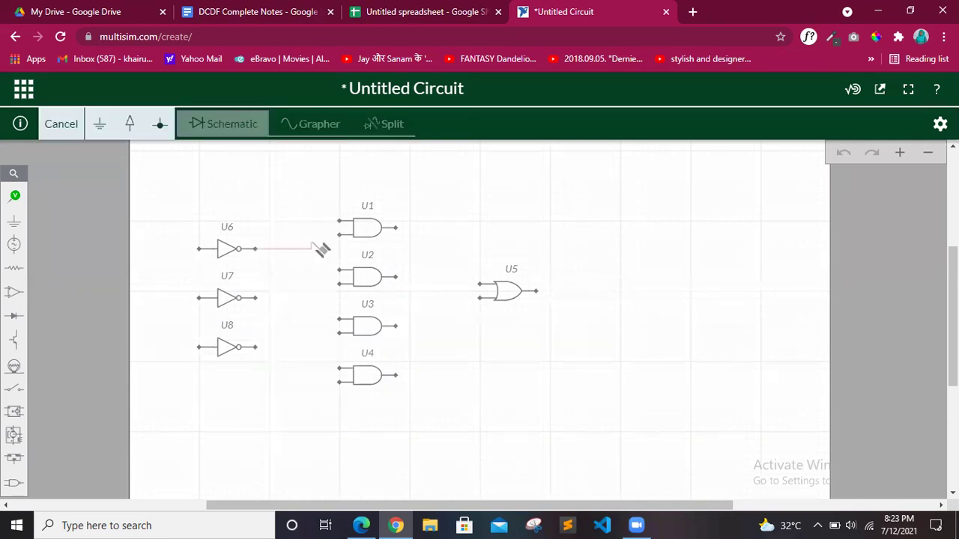
{"action": "left_click", "coordinate": [338, 235]}
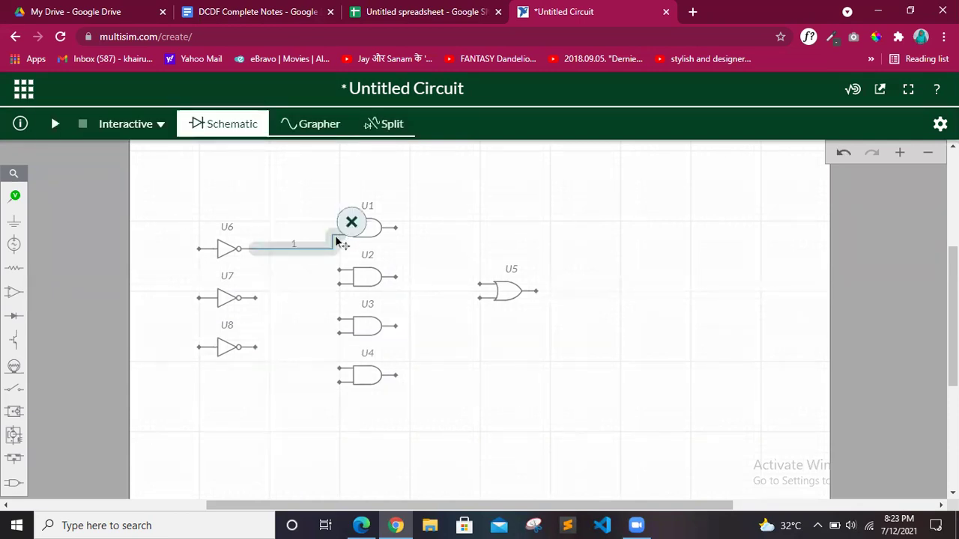
{"action": "left_click", "coordinate": [470, 257]}
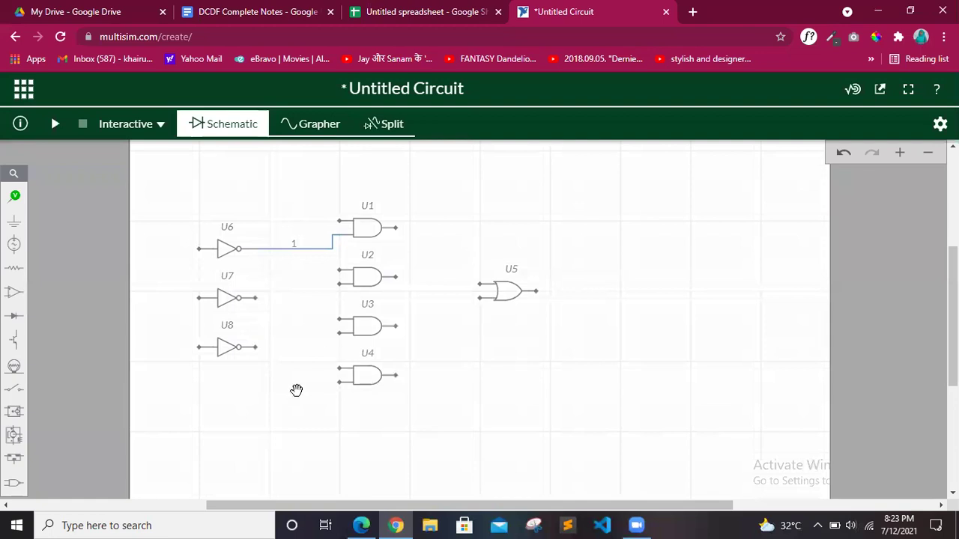
Check the Boolean expression in the Google Sheets spreadsheet and wire inverter U7's output to the upper input of AND gate U2 in Multisim
{"action": "left_click", "coordinate": [469, 9]}
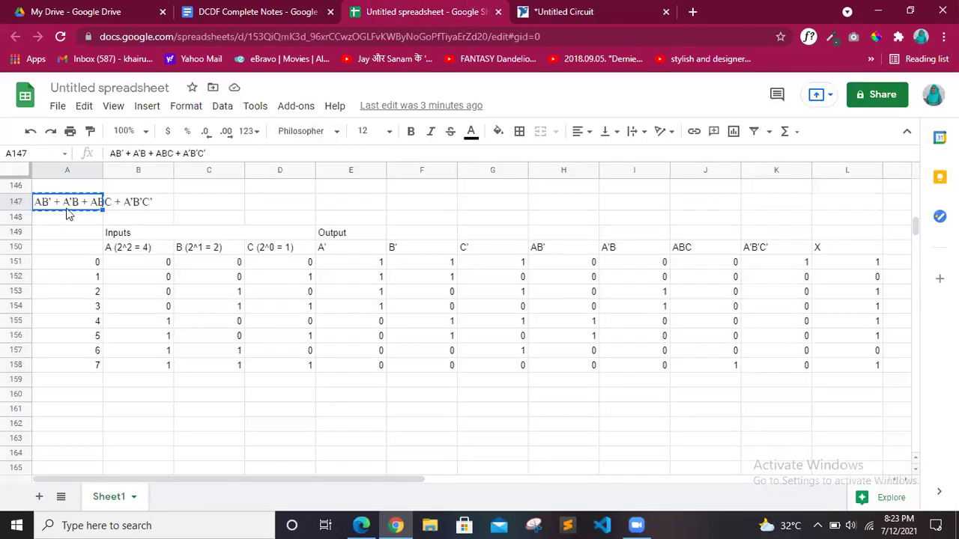
{"action": "left_click", "coordinate": [564, 9]}
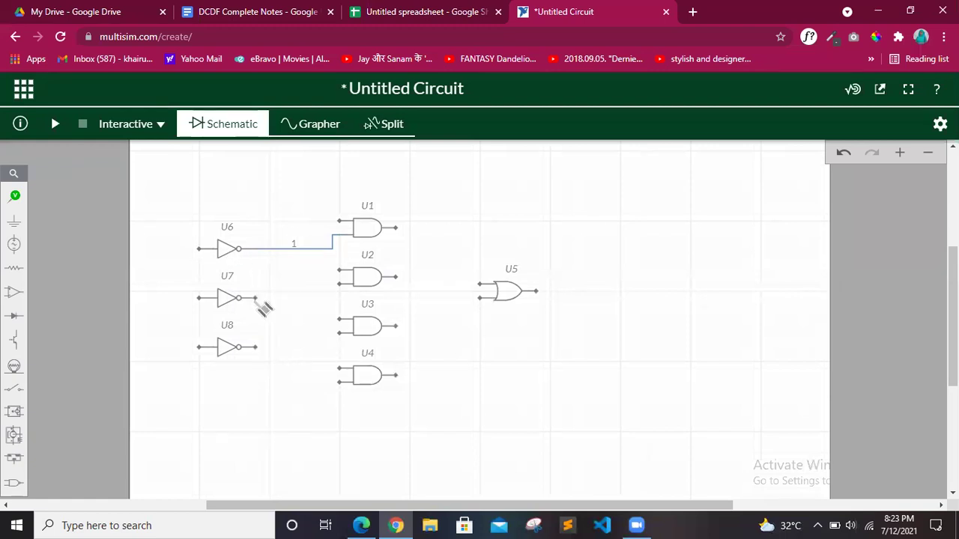
{"action": "left_click", "coordinate": [257, 298]}
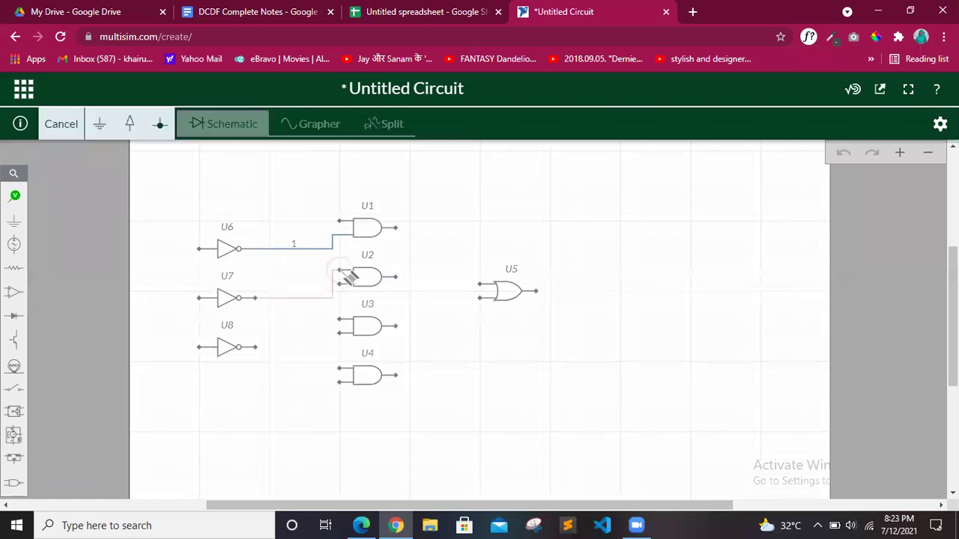
{"action": "left_click", "coordinate": [339, 278]}
{"action": "left_click", "coordinate": [588, 351]}
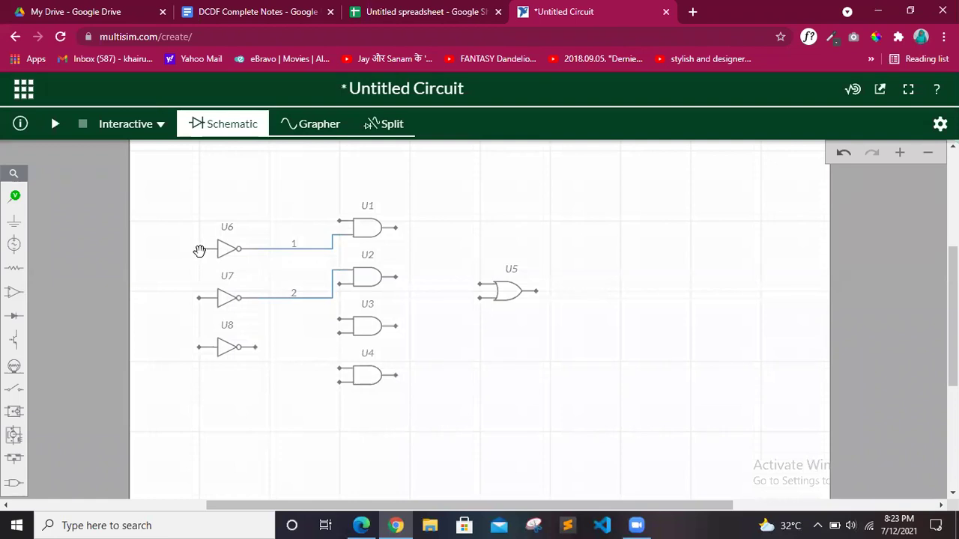
Wire U2's lower input to the input of inverter U6, and U1's upper input to the input of inverter U7
{"action": "left_click", "coordinate": [343, 286]}
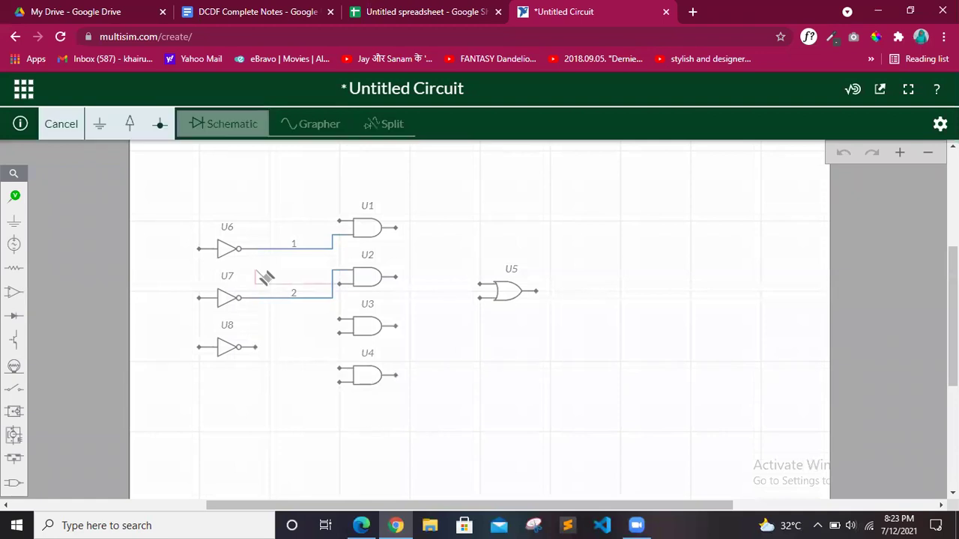
{"action": "left_click", "coordinate": [199, 250]}
{"action": "left_click", "coordinate": [300, 335]}
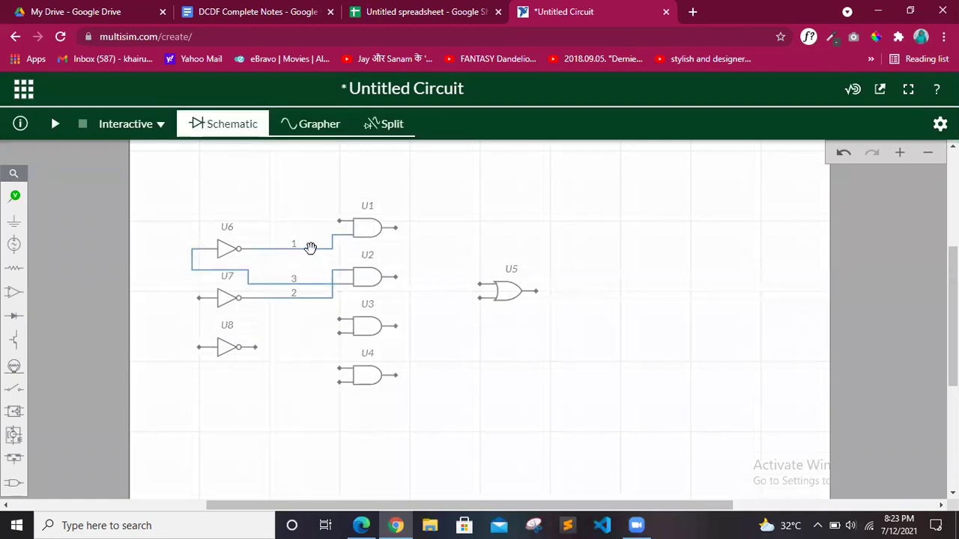
{"action": "left_click", "coordinate": [343, 223]}
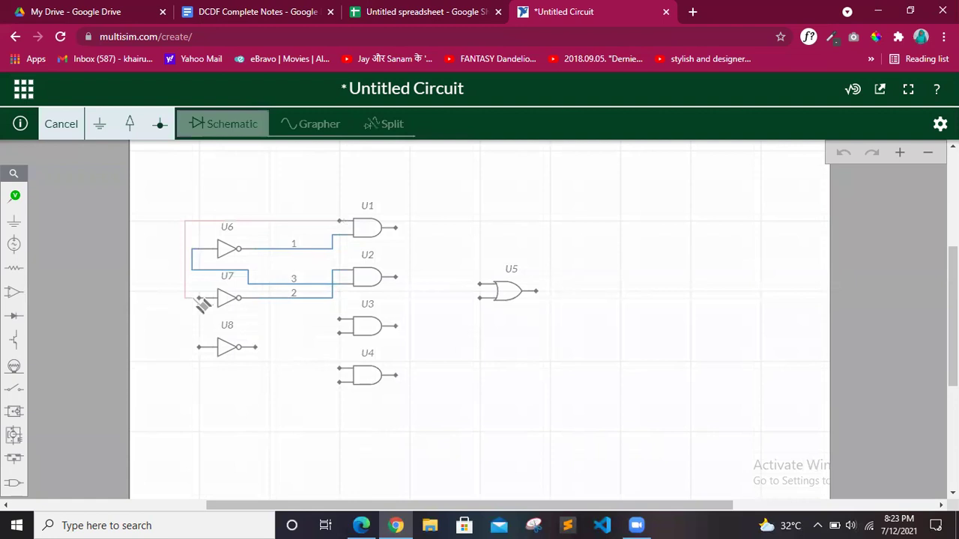
{"action": "left_click", "coordinate": [199, 298]}
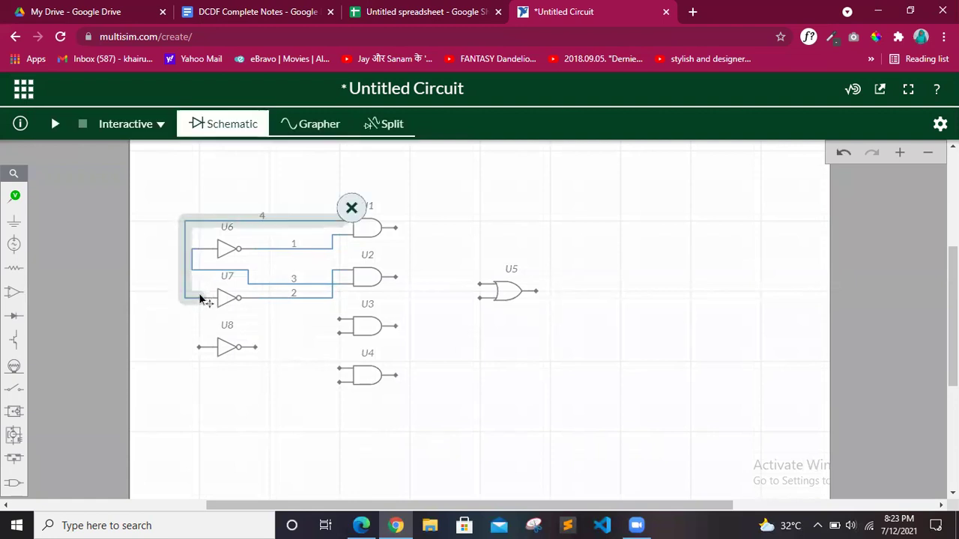
{"action": "left_click", "coordinate": [299, 381]}
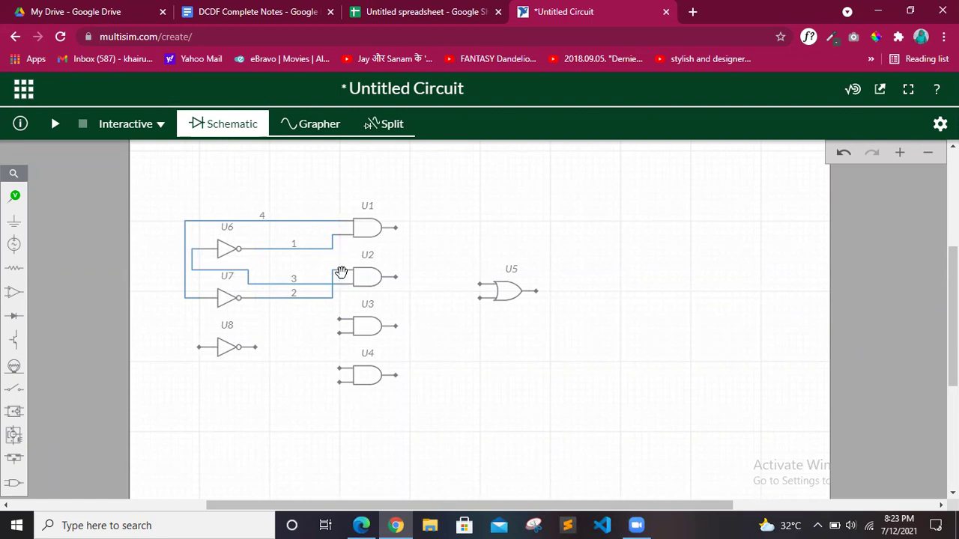
Recheck the expression in the spreadsheet and replace two-input AND gate U3 with a three-input AND gate in the same place
{"action": "left_click", "coordinate": [480, 9]}
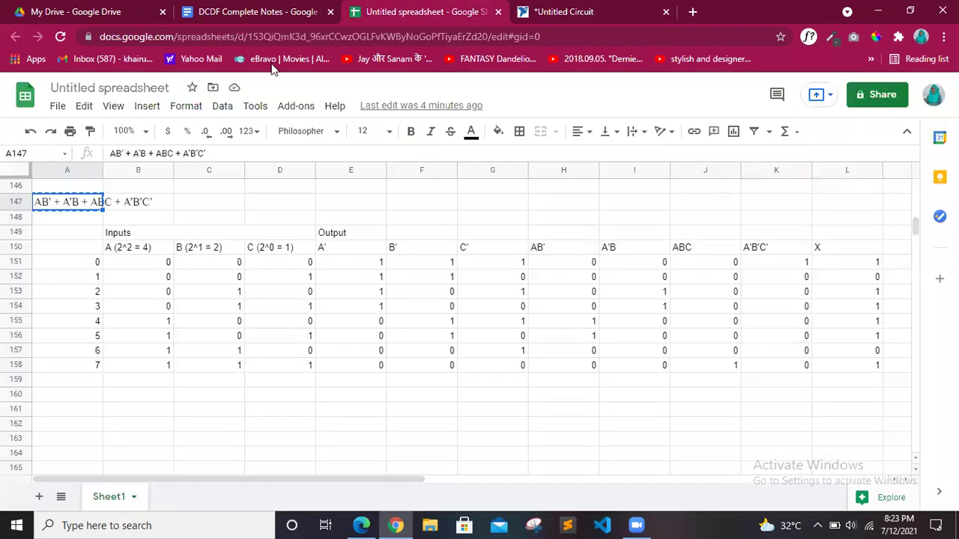
{"action": "left_click", "coordinate": [208, 220]}
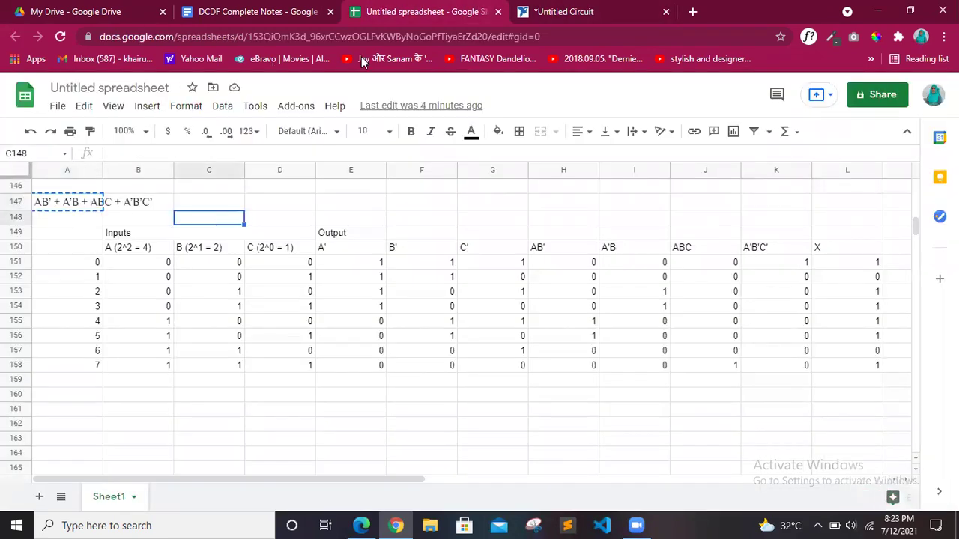
{"action": "left_click", "coordinate": [582, 9]}
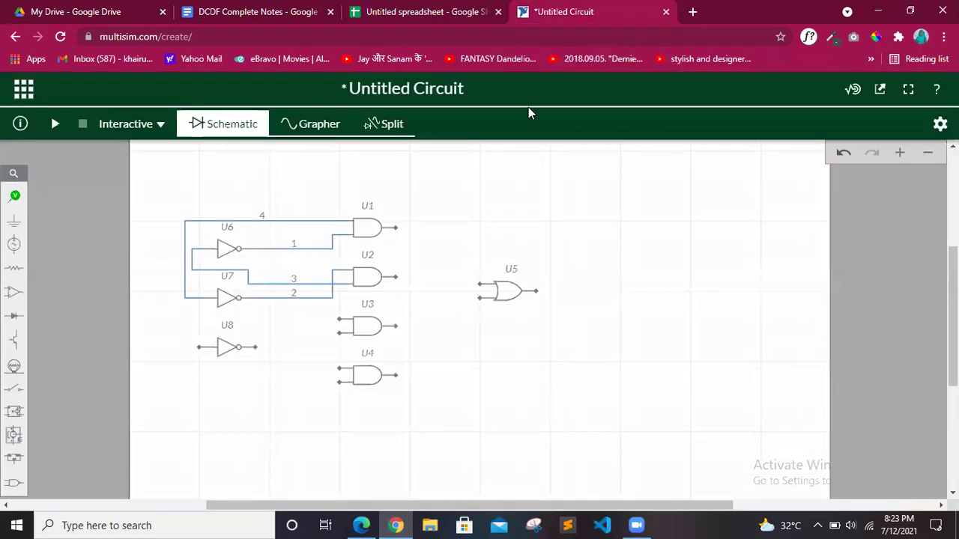
{"action": "left_click", "coordinate": [370, 325]}
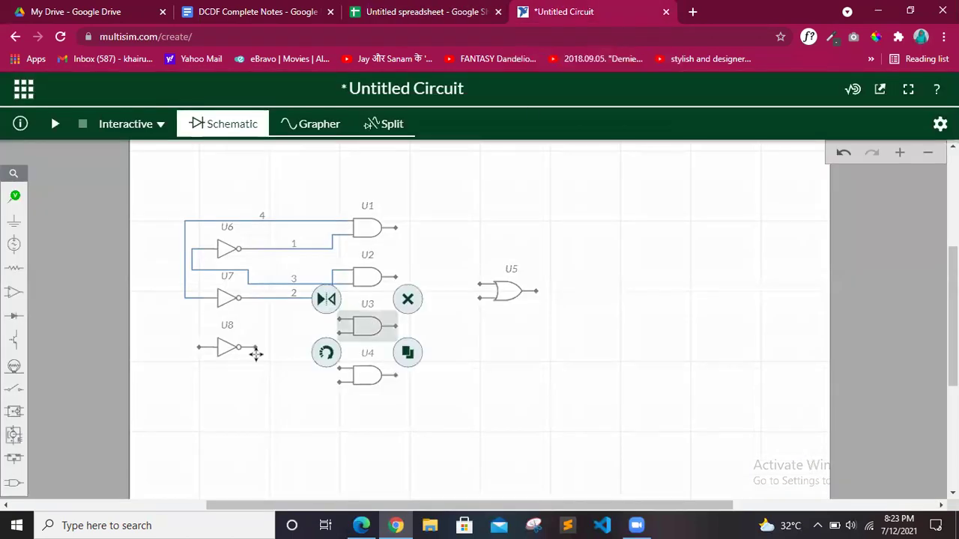
{"action": "left_click", "coordinate": [408, 299]}
{"action": "left_click", "coordinate": [14, 484]}
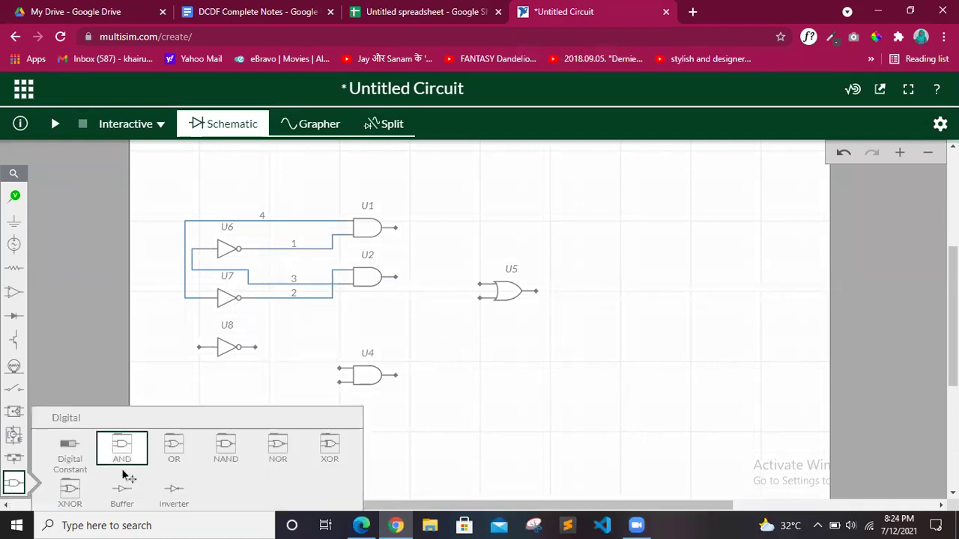
{"action": "left_click", "coordinate": [122, 451]}
{"action": "left_click", "coordinate": [120, 465]}
{"action": "left_click", "coordinate": [368, 323]}
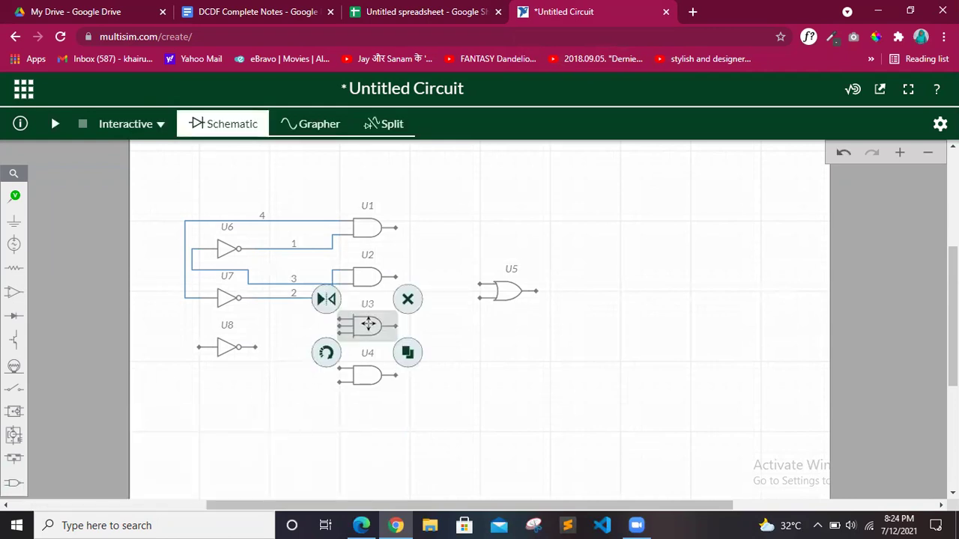
Replace AND gate U4 with a duplicate of the three-input gate U3, positioned directly below U3
{"action": "left_click", "coordinate": [408, 353]}
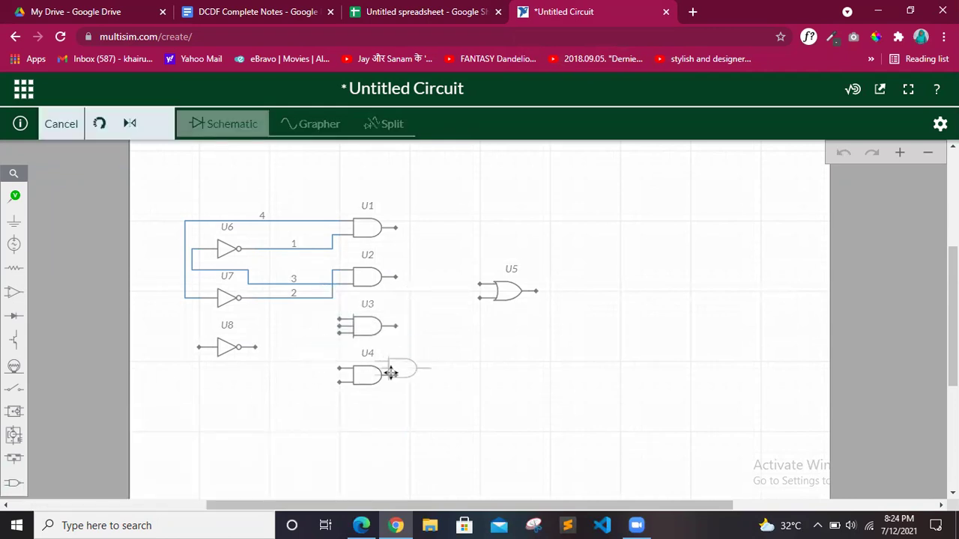
{"action": "left_click", "coordinate": [367, 384]}
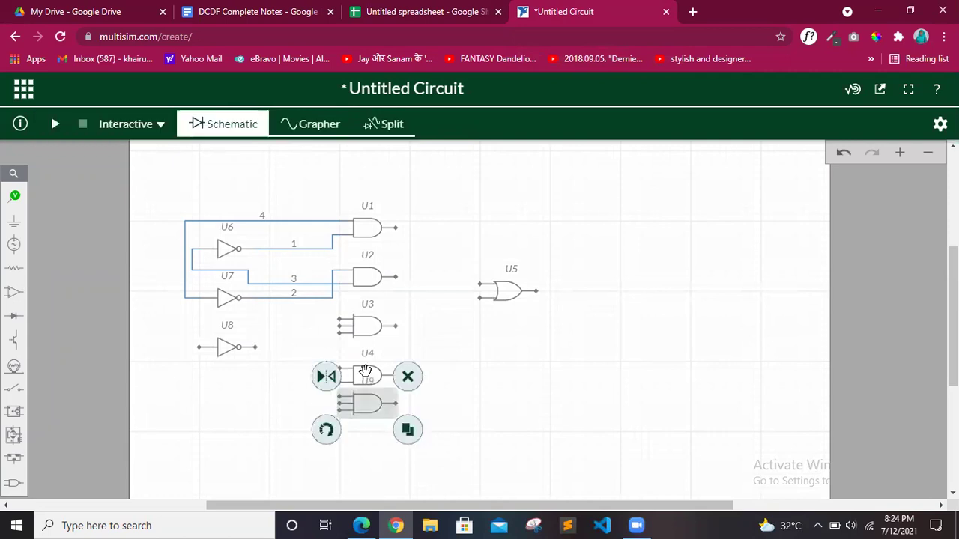
{"action": "left_click", "coordinate": [410, 353]}
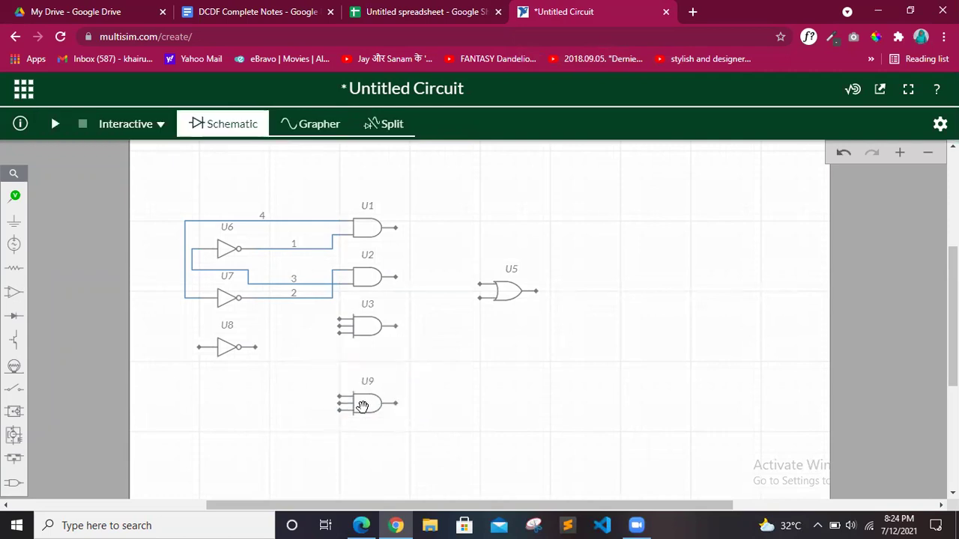
{"action": "left_click_drag", "start_coordinate": [362, 397], "coordinate": [356, 370]}
{"action": "left_click", "coordinate": [480, 373]}
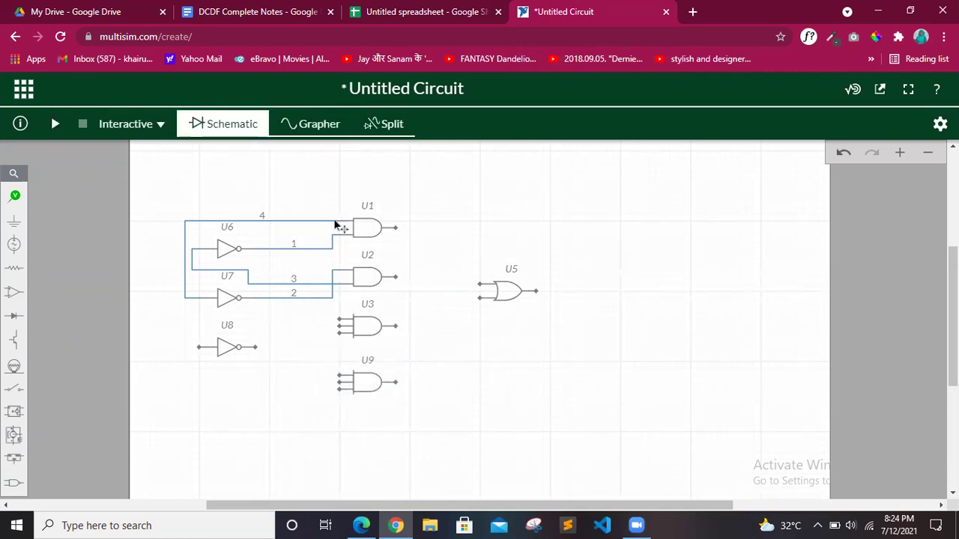
Consult the expression in the spreadsheet and wire U3's upper input to the input of inverter U7
{"action": "left_click", "coordinate": [457, 9]}
{"action": "left_click", "coordinate": [604, 9]}
{"action": "left_click", "coordinate": [444, 9]}
{"action": "left_click", "coordinate": [568, 9]}
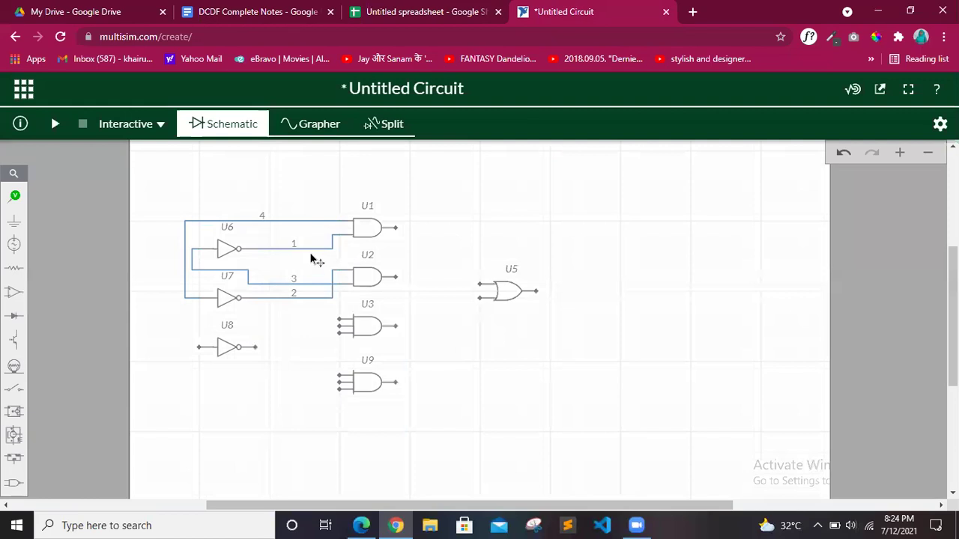
{"action": "left_click", "coordinate": [334, 318]}
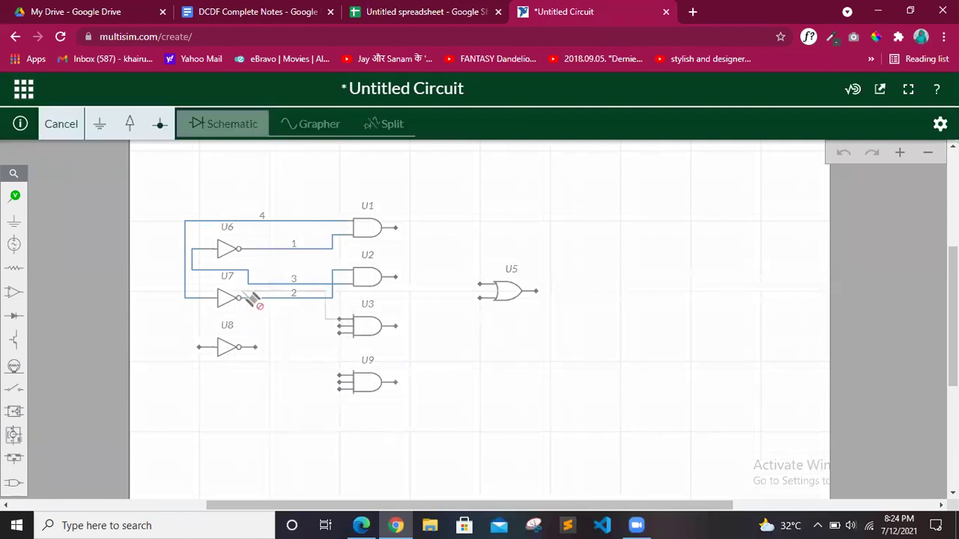
{"action": "left_click", "coordinate": [200, 299]}
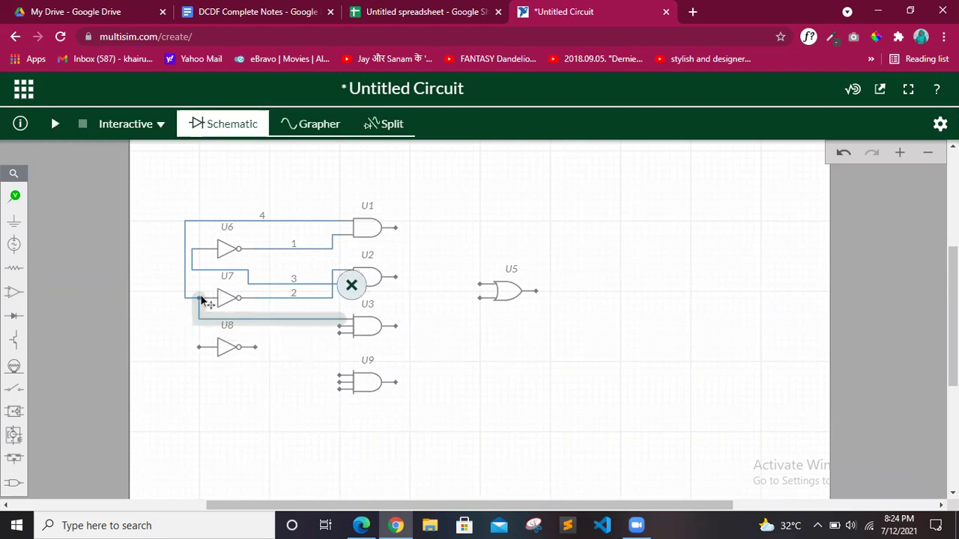
Wire U3's middle input to the input of inverter U6 and its lower input to the input of inverter U8
{"action": "left_click", "coordinate": [341, 329]}
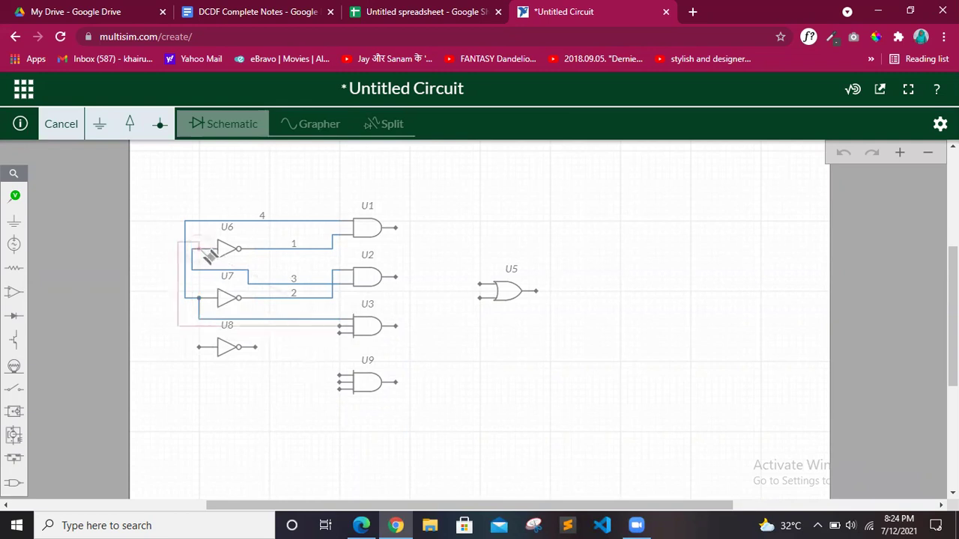
{"action": "left_click", "coordinate": [199, 248]}
{"action": "left_click", "coordinate": [297, 383]}
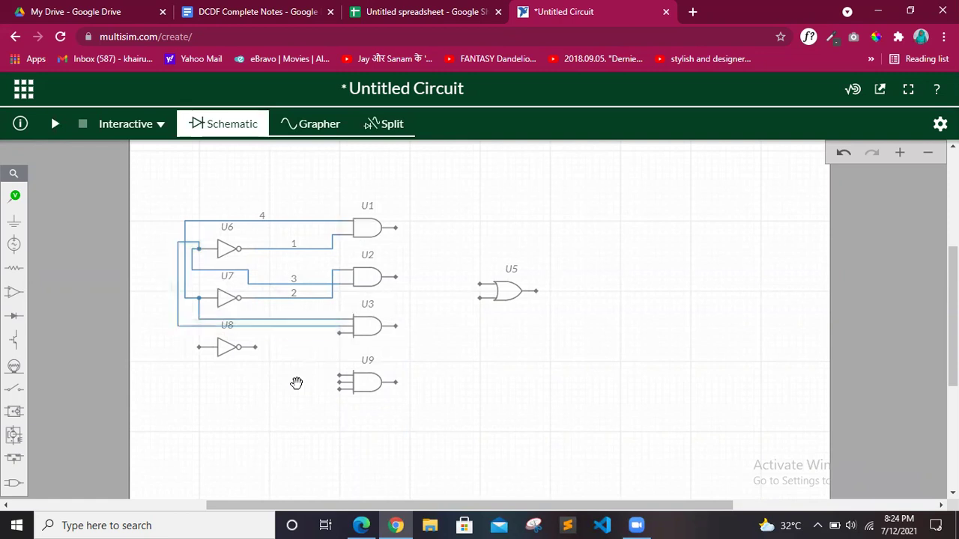
{"action": "left_click", "coordinate": [341, 334]}
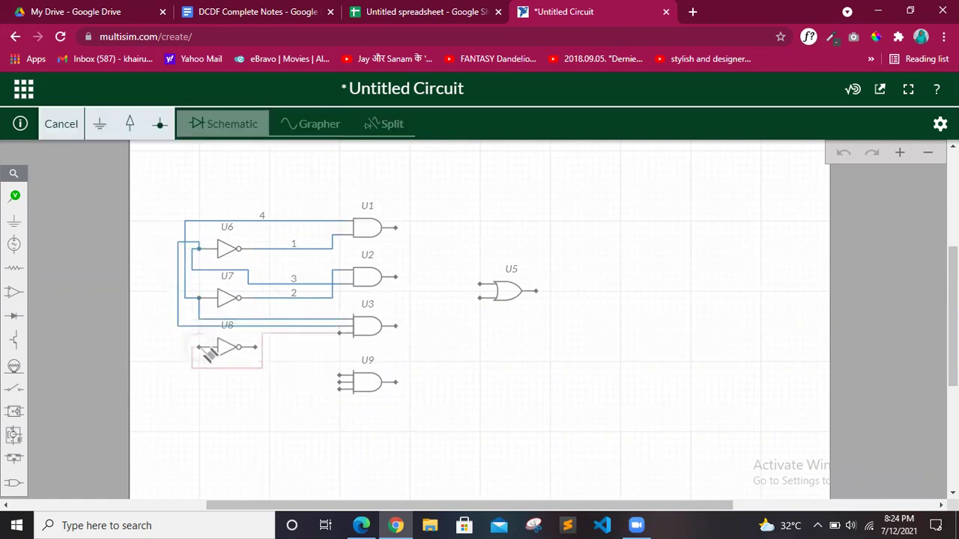
{"action": "left_click", "coordinate": [198, 347]}
{"action": "left_click", "coordinate": [334, 432]}
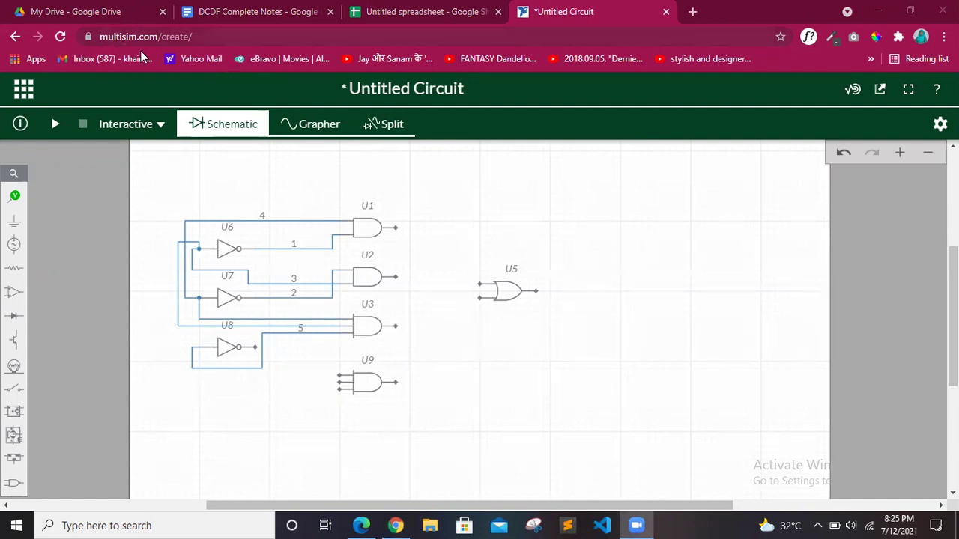
Wire the three inputs of AND gate U9 to inverter outputs: lower to U8, upper to U7 and middle to U6
{"action": "left_click", "coordinate": [258, 347]}
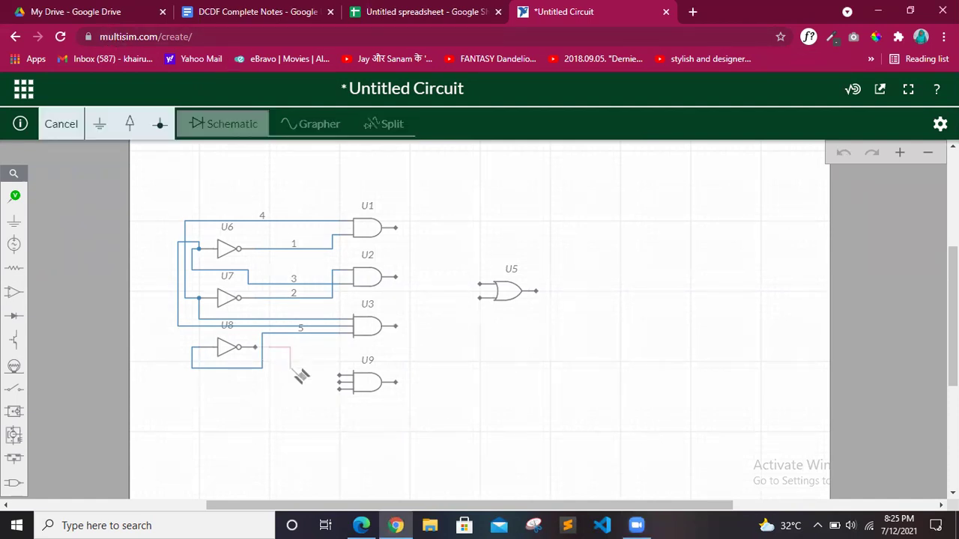
{"action": "left_click", "coordinate": [339, 389]}
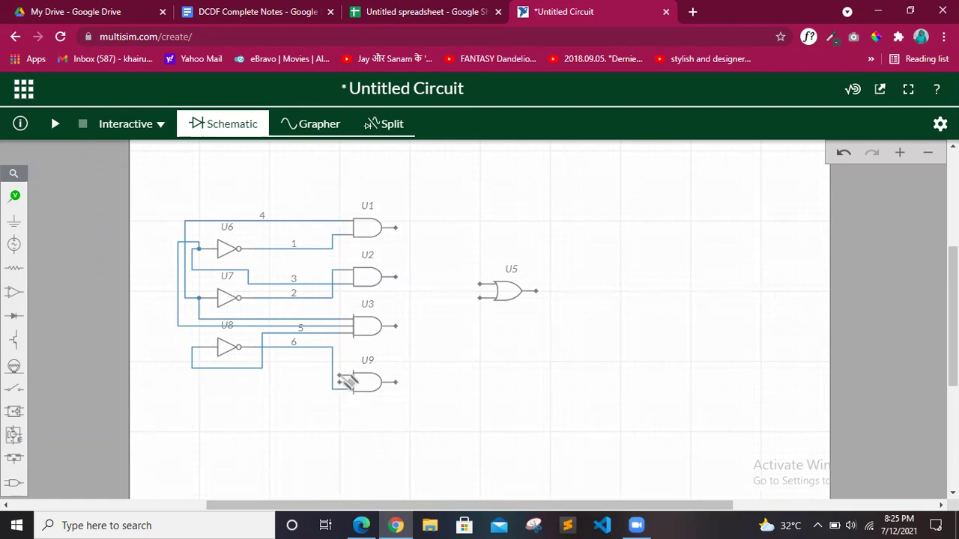
{"action": "left_click", "coordinate": [340, 377]}
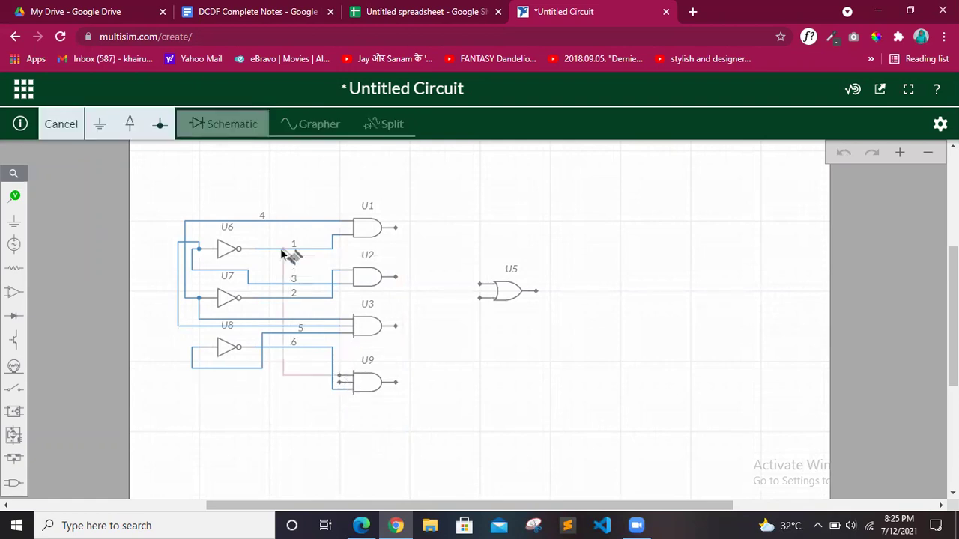
{"action": "left_click", "coordinate": [266, 300]}
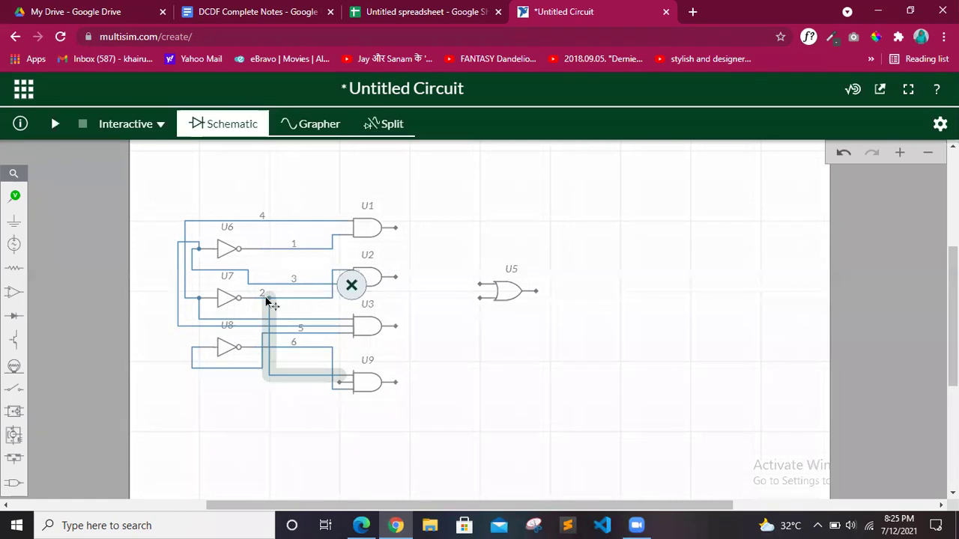
{"action": "left_click", "coordinate": [433, 429]}
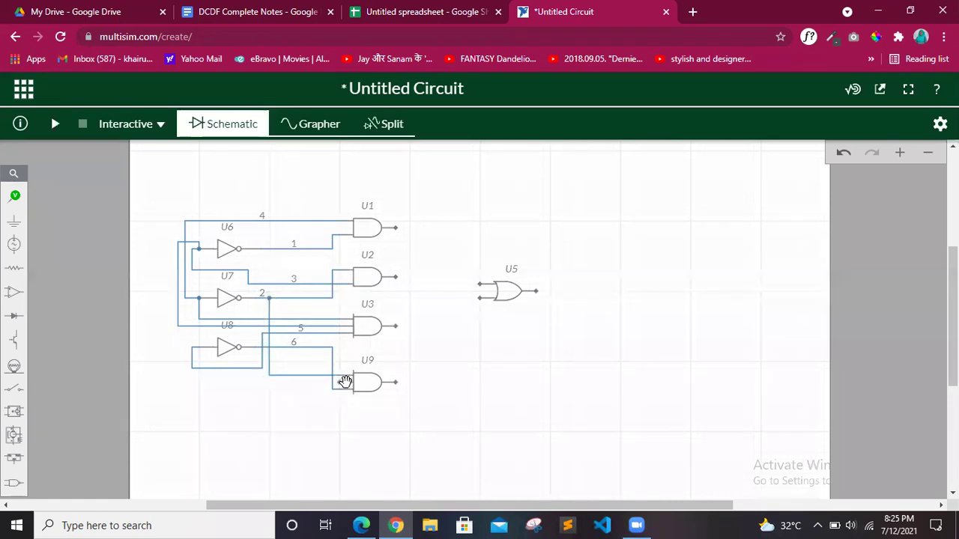
{"action": "left_click", "coordinate": [342, 385]}
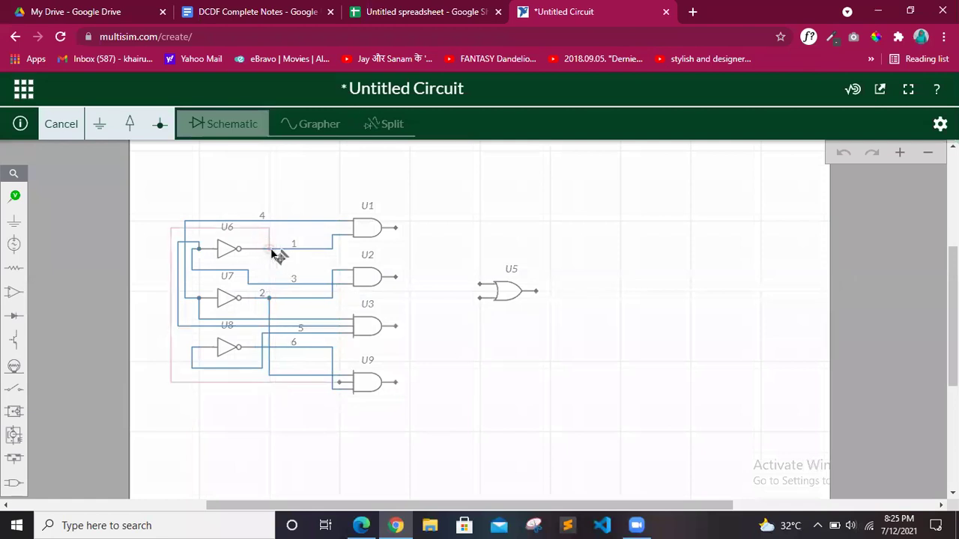
{"action": "left_click", "coordinate": [271, 251]}
{"action": "left_click", "coordinate": [445, 379]}
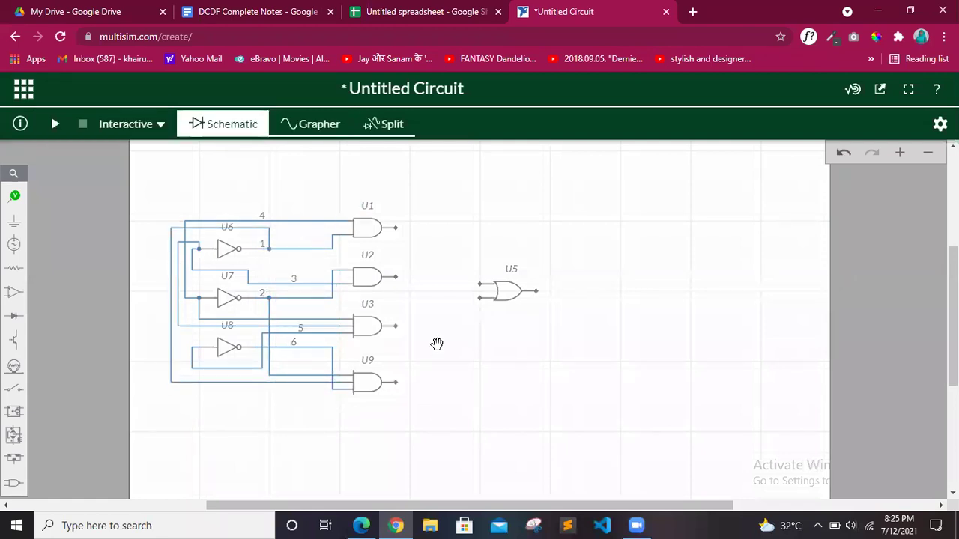
Wire the output of AND gate U1 to the upper input of OR gate U5
{"action": "left_click", "coordinate": [396, 227]}
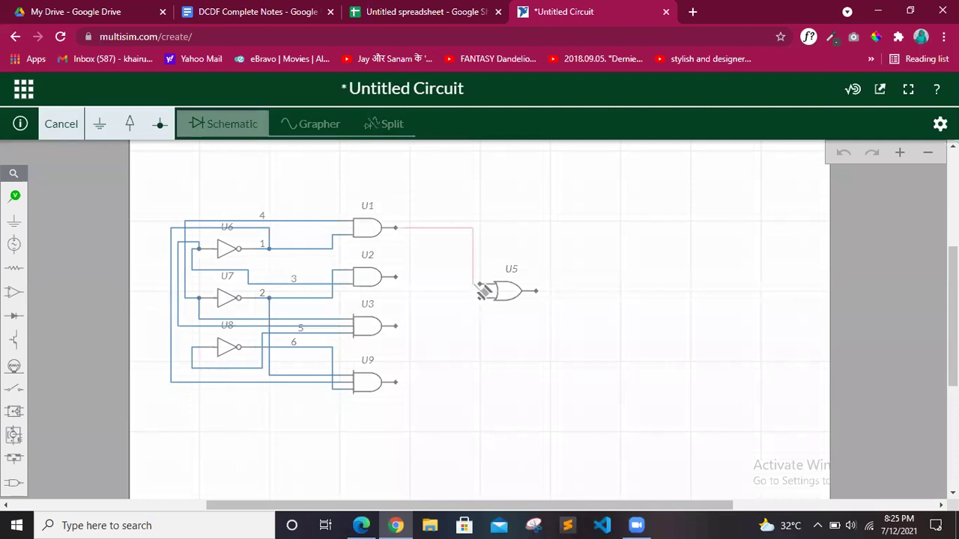
{"action": "left_click", "coordinate": [653, 309]}
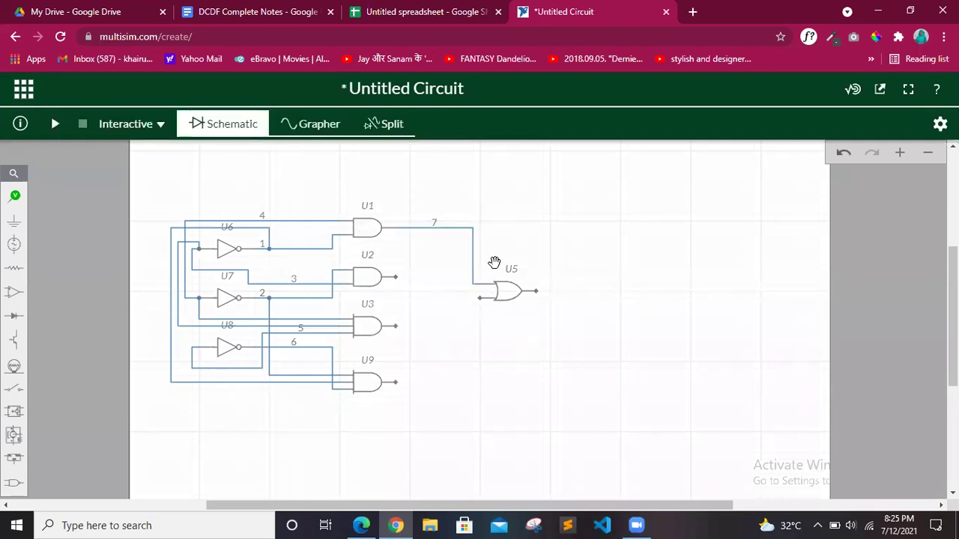
Replace the two-input OR gate U5 with a four-input OR gate, placed where U5 stood beside the AND gates
{"action": "left_click", "coordinate": [14, 483]}
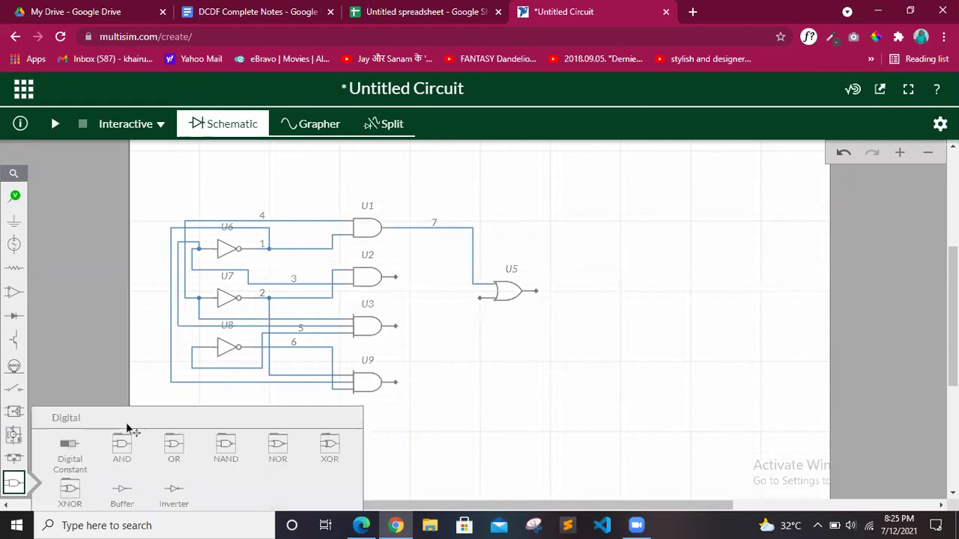
{"action": "left_click", "coordinate": [178, 450]}
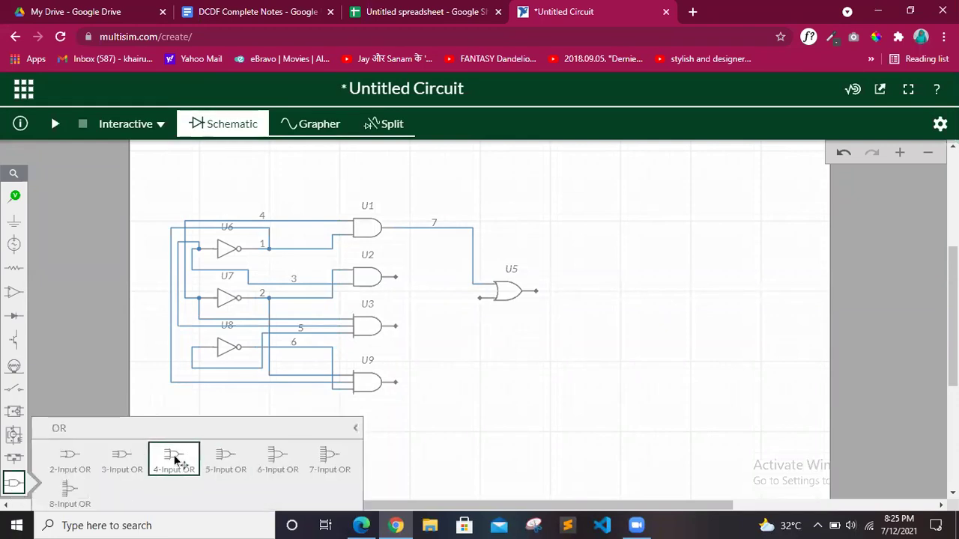
{"action": "left_click", "coordinate": [175, 452]}
{"action": "left_click", "coordinate": [506, 330]}
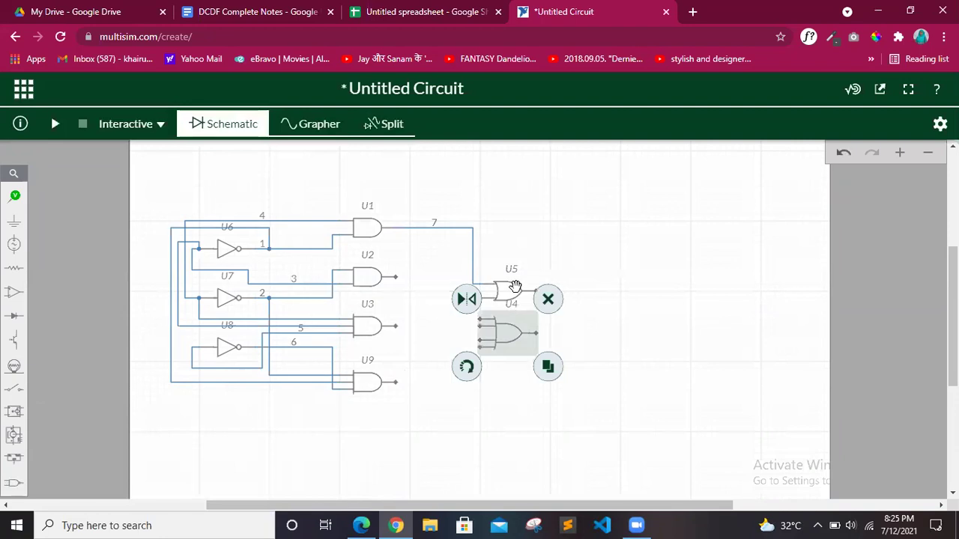
{"action": "left_click", "coordinate": [516, 288]}
{"action": "left_click", "coordinate": [548, 266]}
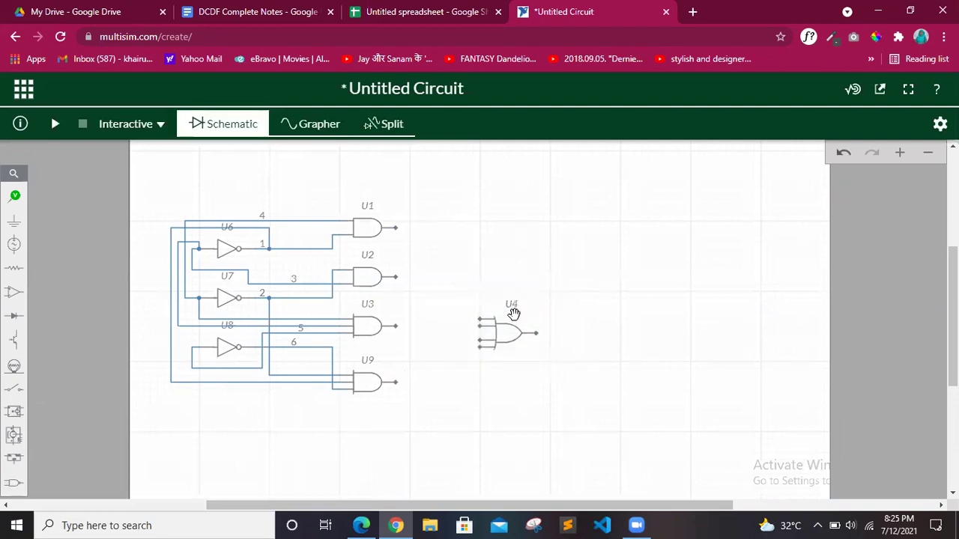
{"action": "left_click_drag", "start_coordinate": [511, 332], "coordinate": [511, 303]}
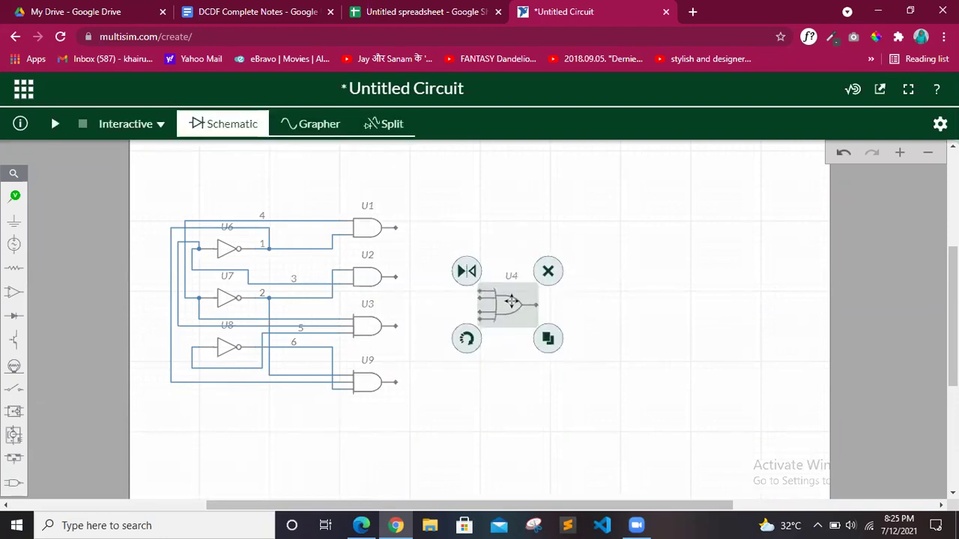
Wire the outputs of AND gates U1, U2, U3 and U9 to the four inputs of OR gate U4, from upper to lower
{"action": "left_click_drag", "start_coordinate": [399, 228], "coordinate": [482, 294]}
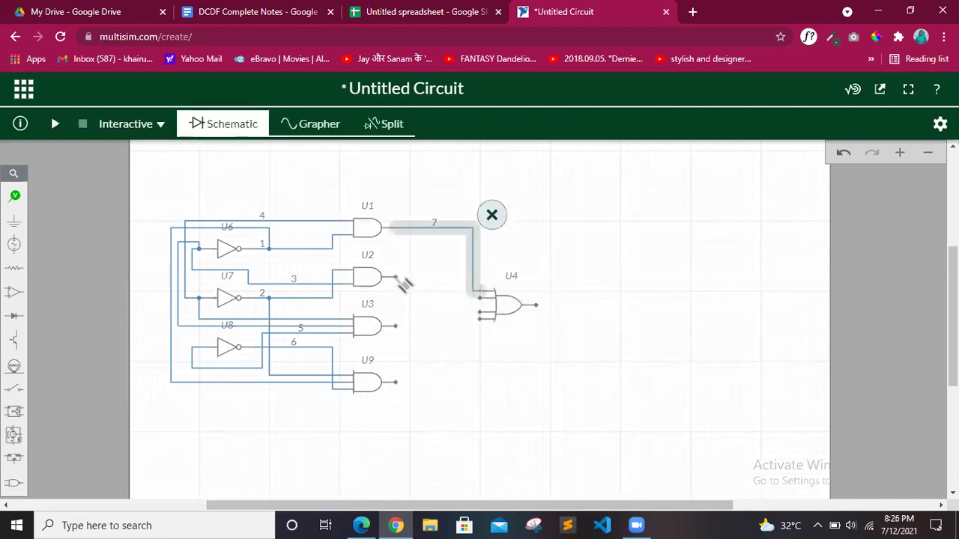
{"action": "mouse_move", "coordinate": [397, 278]}
{"action": "left_mouse_down"}
{"action": "mouse_move", "coordinate": [487, 310]}
{"action": "mouse_move", "coordinate": [483, 300]}
{"action": "left_mouse_up"}
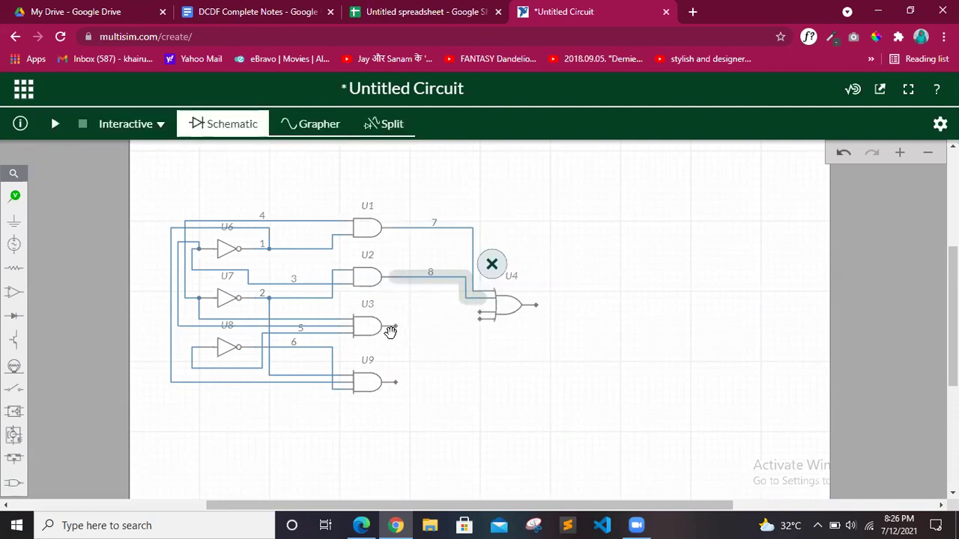
{"action": "left_click", "coordinate": [453, 339]}
{"action": "left_click_drag", "start_coordinate": [398, 327], "coordinate": [486, 320]}
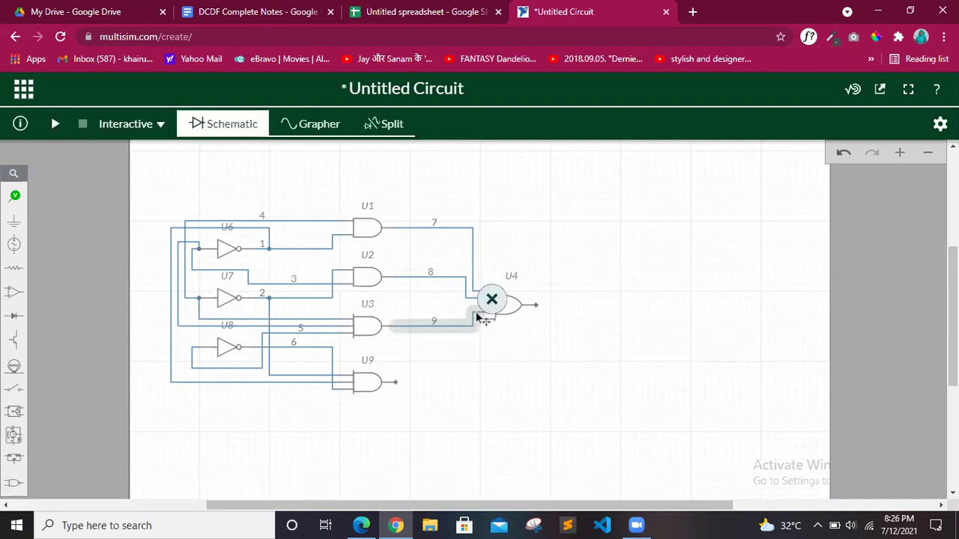
{"action": "left_click_drag", "start_coordinate": [399, 384], "coordinate": [485, 321]}
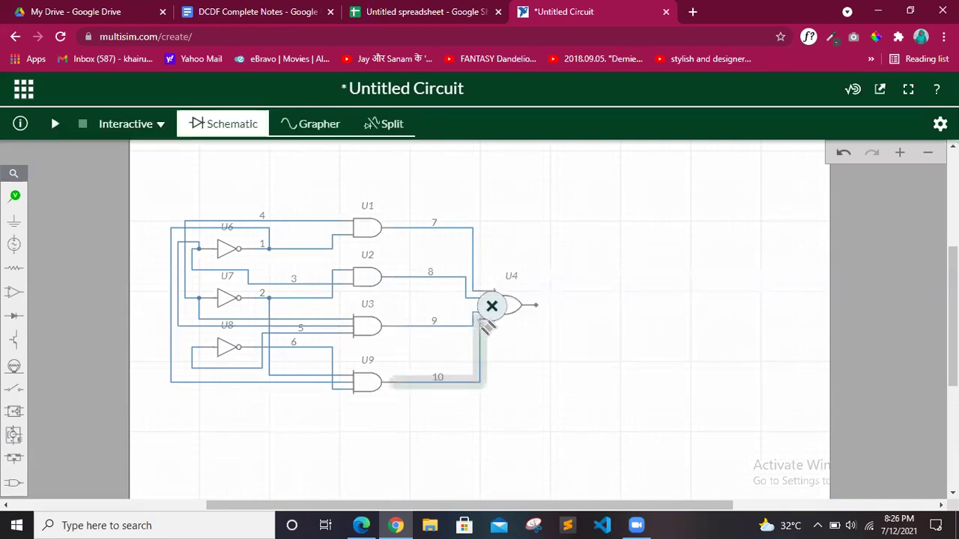
{"action": "left_click", "coordinate": [726, 385]}
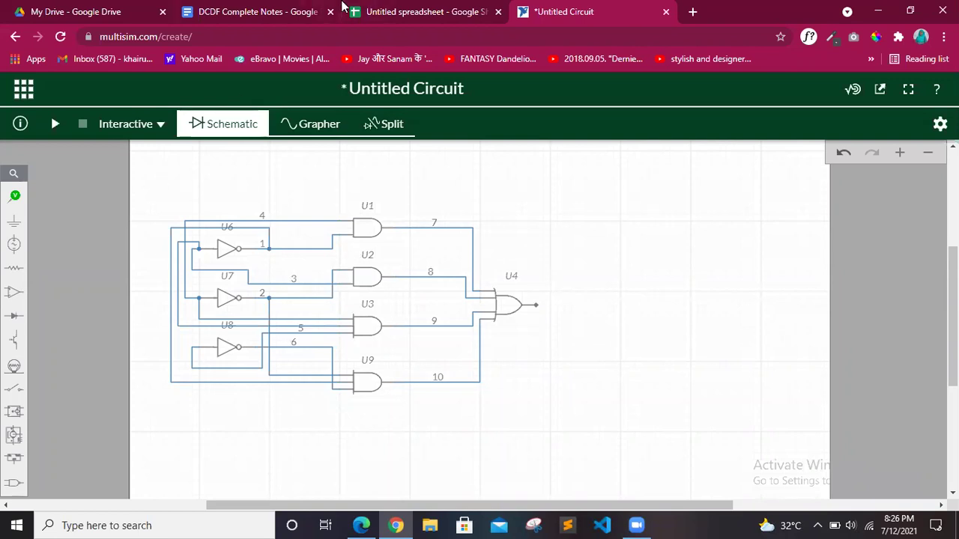
Switch to the DCDF Complete Notes document in Google Docs and browse to the worked example on drawing a logic circuit
{"action": "left_click", "coordinate": [273, 9]}
{"action": "scroll", "coordinate": [422, 370], "scroll_direction": "down", "scroll_amount": 10}
{"action": "scroll", "coordinate": [422, 370], "scroll_direction": "up", "scroll_amount": 5}
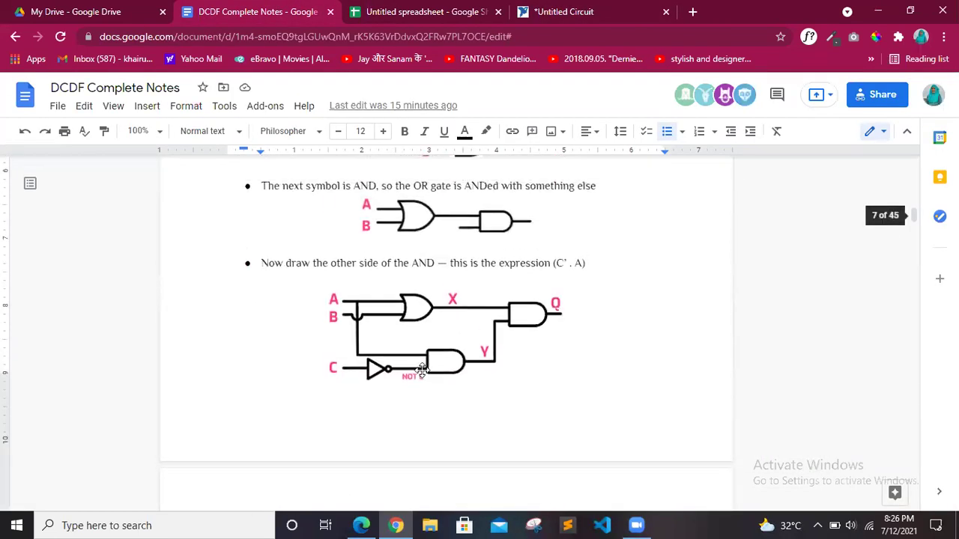
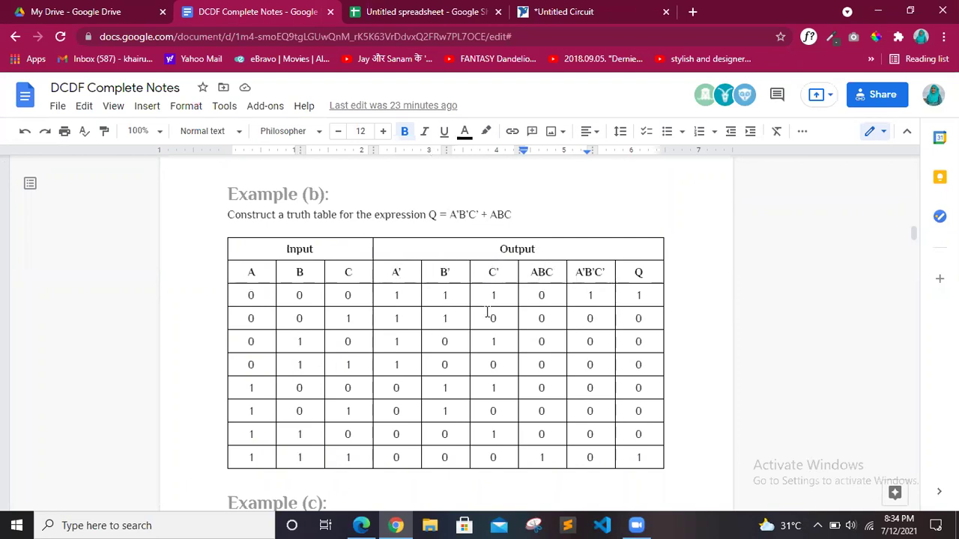
Examine the Example (b) truth table, comparing the input values with the ABC, A'B'C' and Q entries in the first and last rows
{"action": "scroll", "coordinate": [546, 279], "scroll_direction": "down", "scroll_amount": 1}
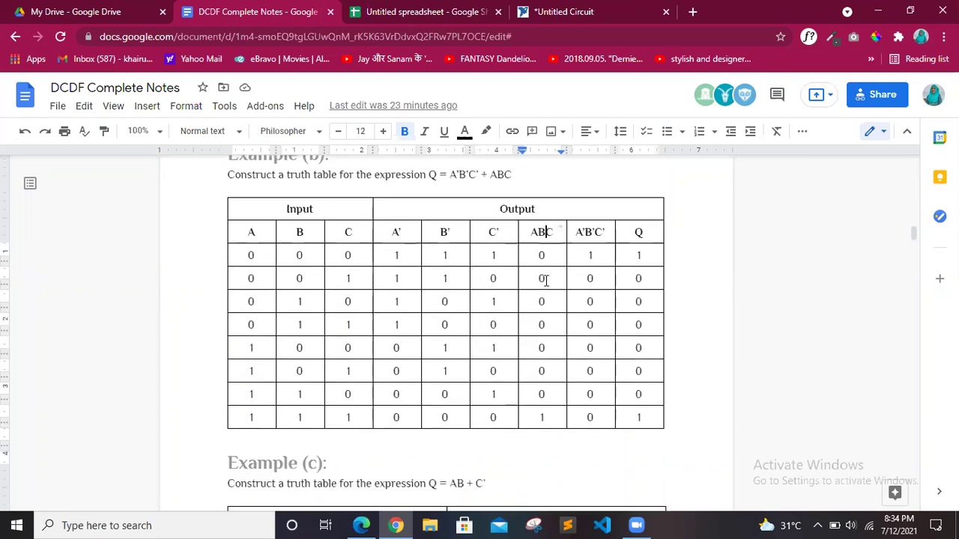
{"action": "left_click", "coordinate": [252, 417]}
{"action": "left_click", "coordinate": [337, 421], "text": "shift"}
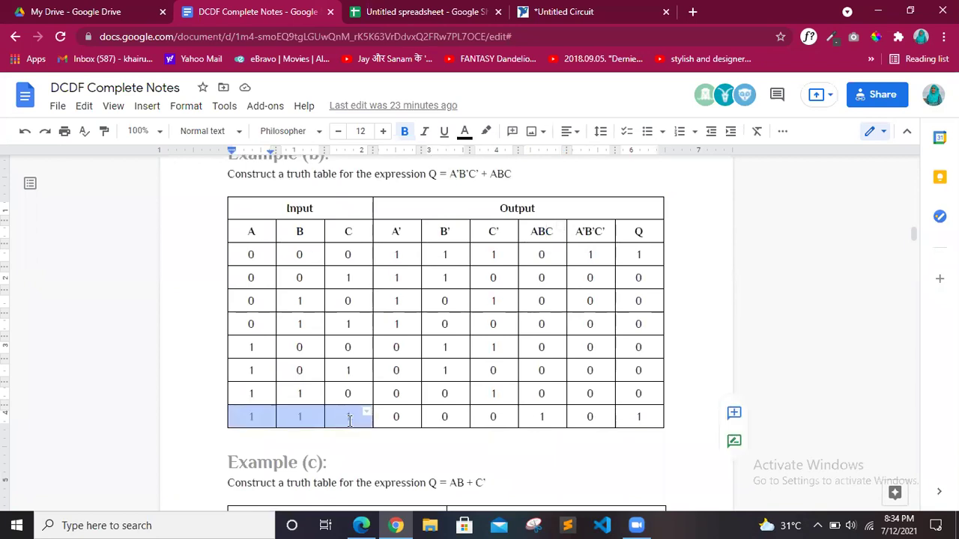
{"action": "left_click", "coordinate": [544, 418]}
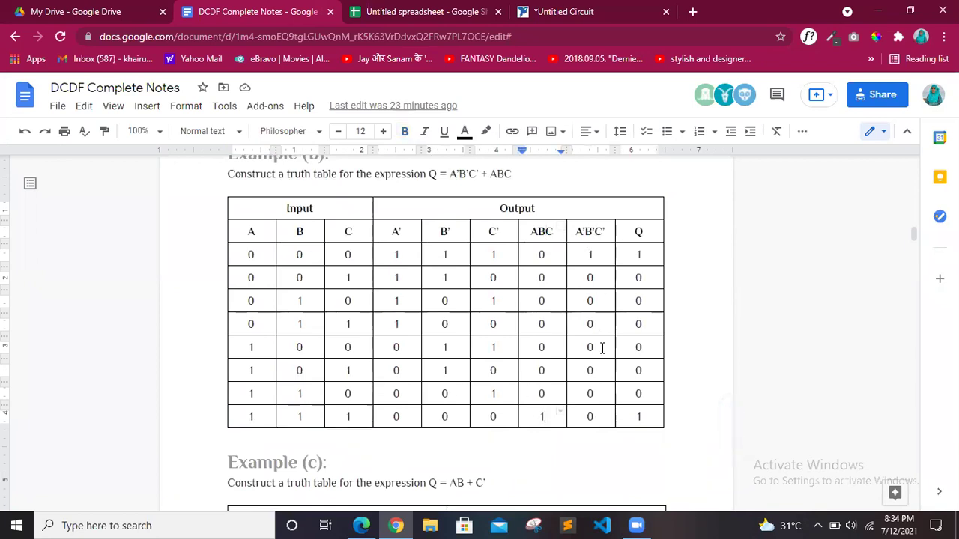
{"action": "left_click_drag", "start_coordinate": [395, 257], "coordinate": [496, 254]}
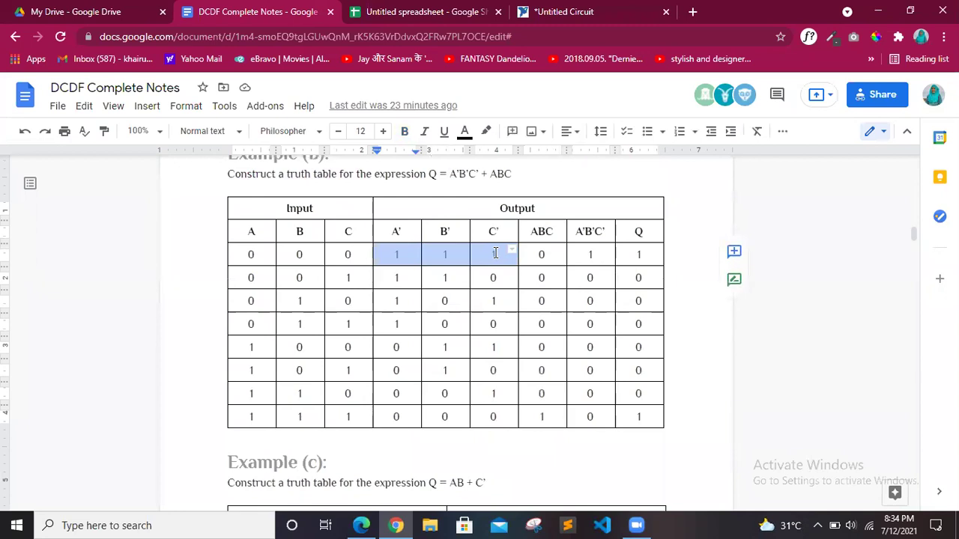
{"action": "left_click", "coordinate": [587, 256]}
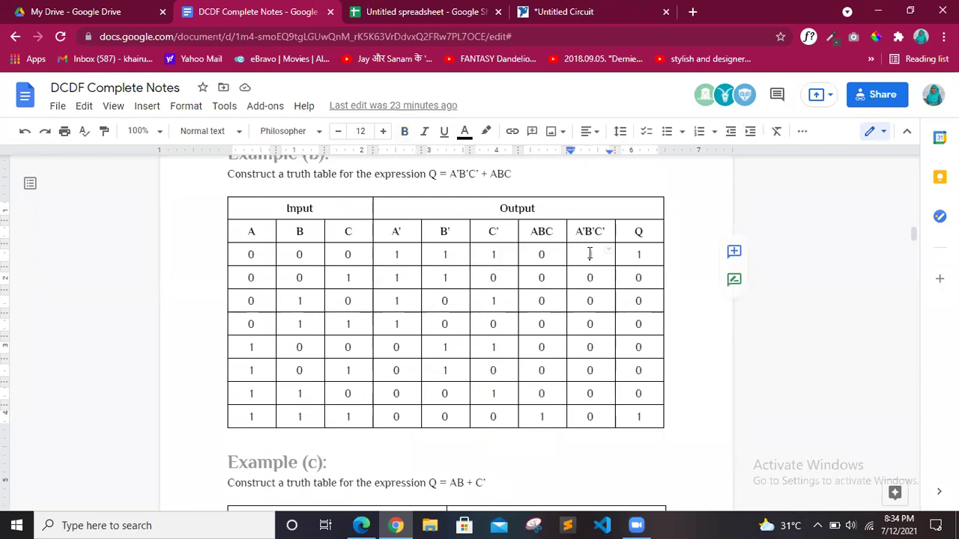
{"action": "double_click", "coordinate": [636, 256]}
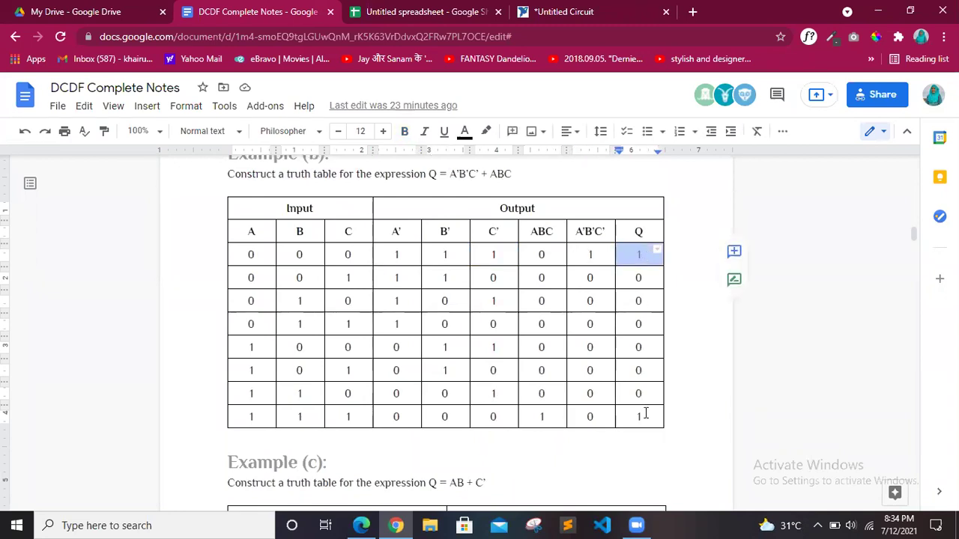
{"action": "left_click", "coordinate": [636, 418]}
{"action": "left_click", "coordinate": [698, 352]}
Read the Example (c) truth table for the expression Q = AB + C'
{"action": "scroll", "coordinate": [698, 352], "scroll_direction": "down", "scroll_amount": 3}
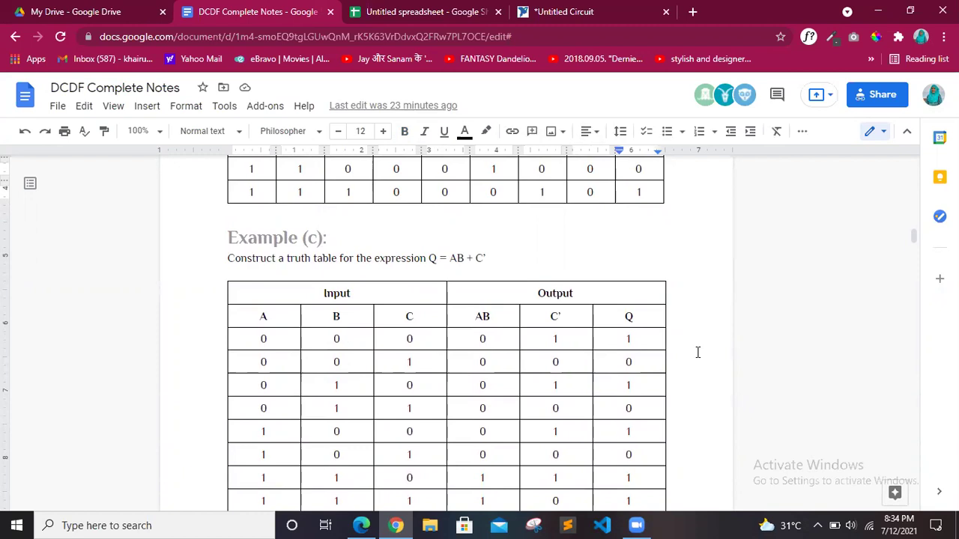
{"action": "scroll", "coordinate": [697, 352], "scroll_direction": "up", "scroll_amount": 2}
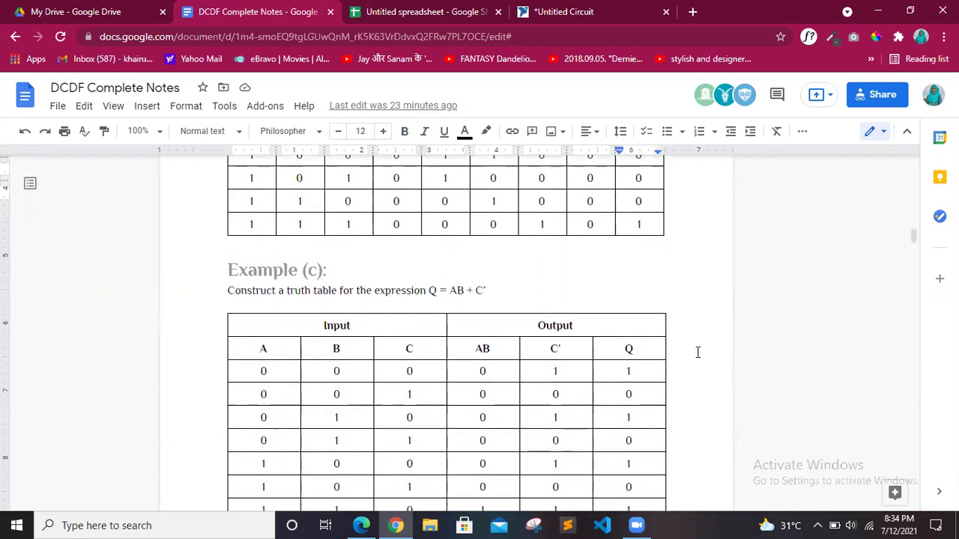
{"action": "scroll", "coordinate": [697, 352], "scroll_direction": "down", "scroll_amount": 3}
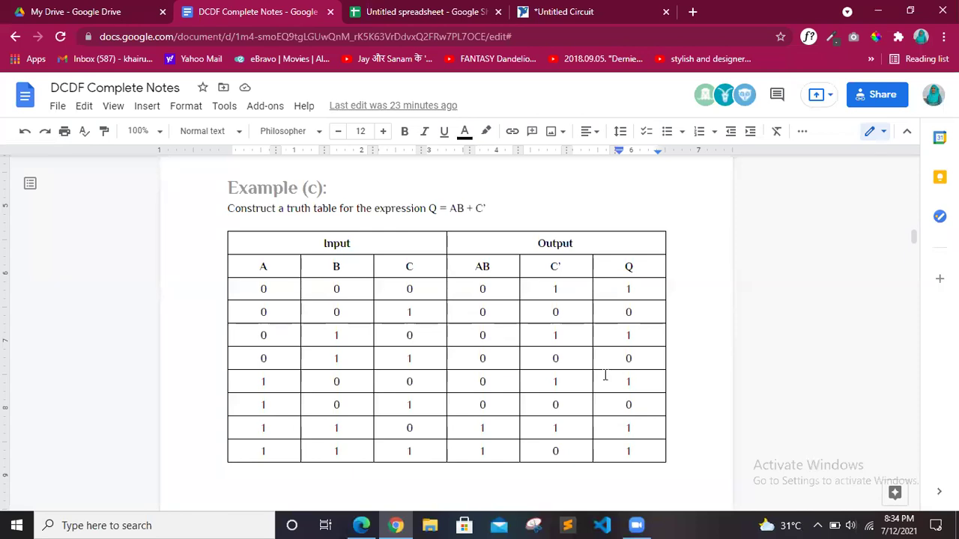
Go back to the circuit diagram and truth table Example (a) and examine the terms of Q = A'BC + ABC and the A' column
{"action": "scroll", "coordinate": [605, 377], "scroll_direction": "up", "scroll_amount": 10}
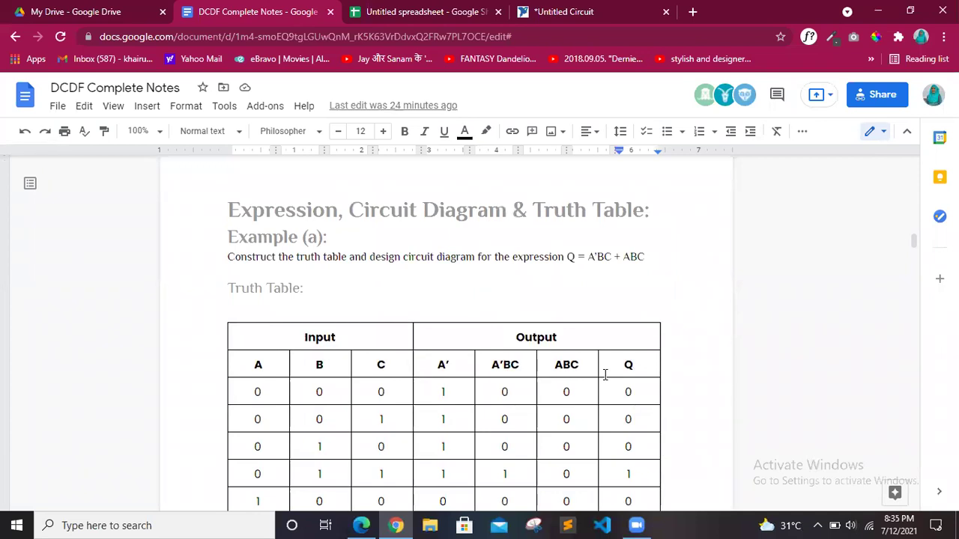
{"action": "scroll", "coordinate": [605, 376], "scroll_direction": "down", "scroll_amount": 1}
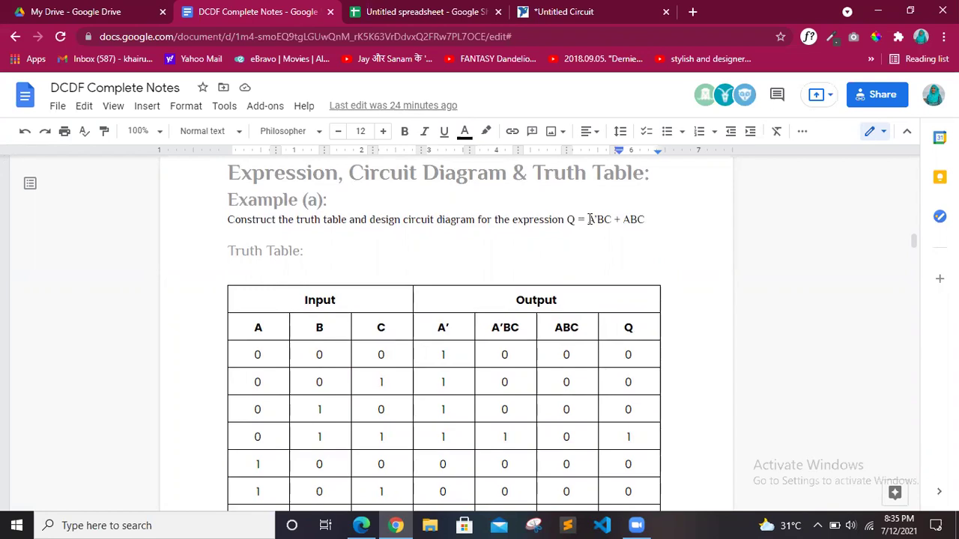
{"action": "left_click_drag", "start_coordinate": [588, 219], "coordinate": [612, 222]}
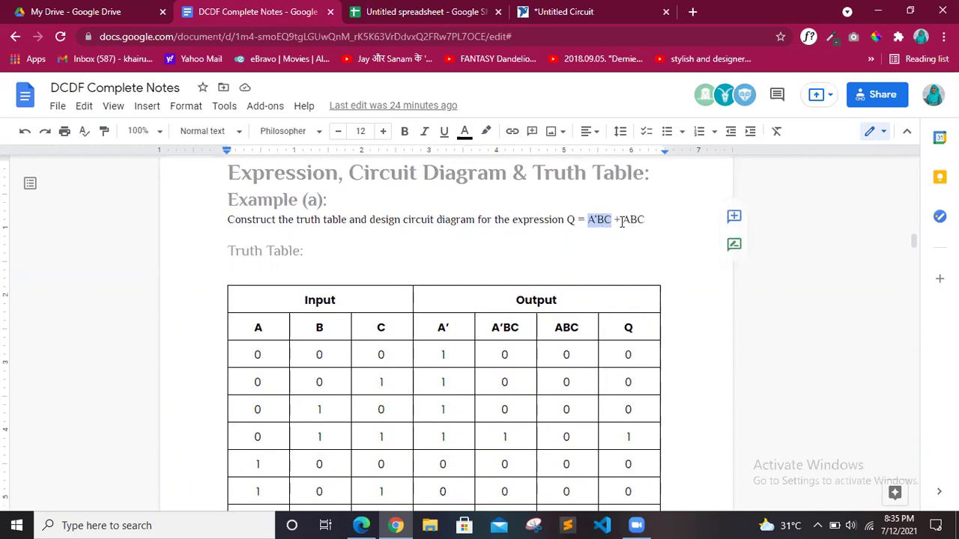
{"action": "left_click", "coordinate": [648, 219]}
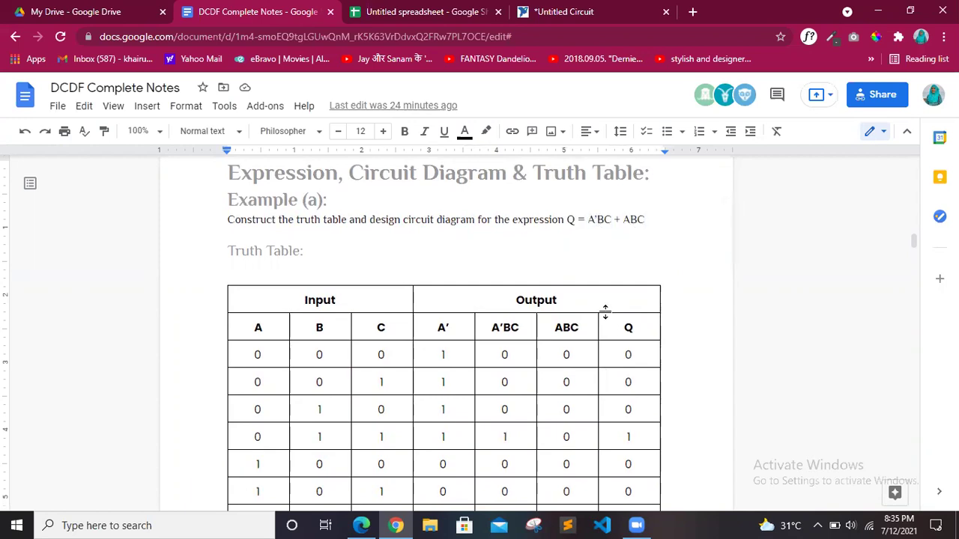
{"action": "scroll", "coordinate": [592, 236], "scroll_direction": "down", "scroll_amount": 1}
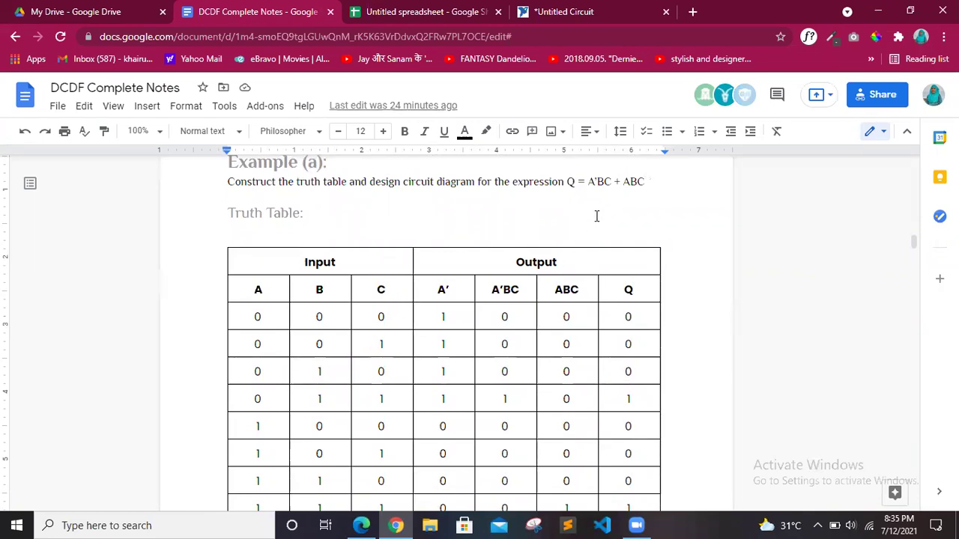
{"action": "scroll", "coordinate": [469, 319], "scroll_direction": "down", "scroll_amount": 1}
{"action": "left_click_drag", "start_coordinate": [441, 259], "coordinate": [460, 441]}
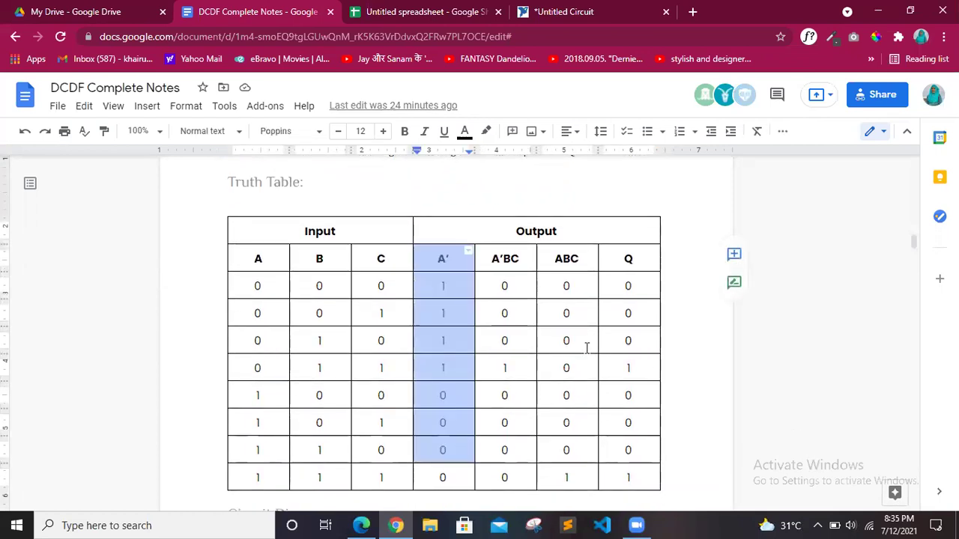
Check Example (a)'s A'BC entry against A', B and C in the fourth row, and its ABC entry against the inputs in the last row
{"action": "scroll", "coordinate": [587, 347], "scroll_direction": "up", "scroll_amount": 3}
{"action": "left_click_drag", "start_coordinate": [587, 250], "coordinate": [644, 251]}
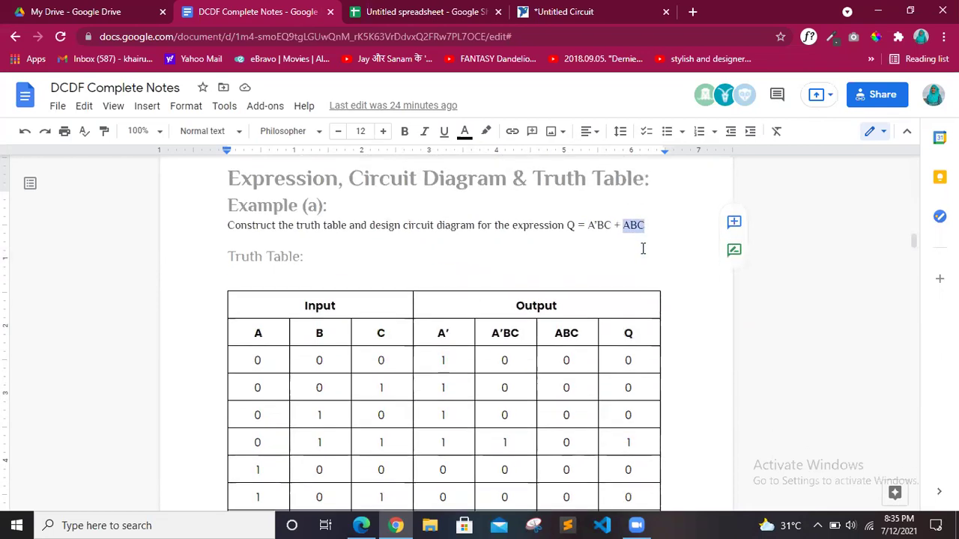
{"action": "scroll", "coordinate": [642, 248], "scroll_direction": "down", "scroll_amount": 1}
{"action": "scroll", "coordinate": [592, 251], "scroll_direction": "down", "scroll_amount": 2}
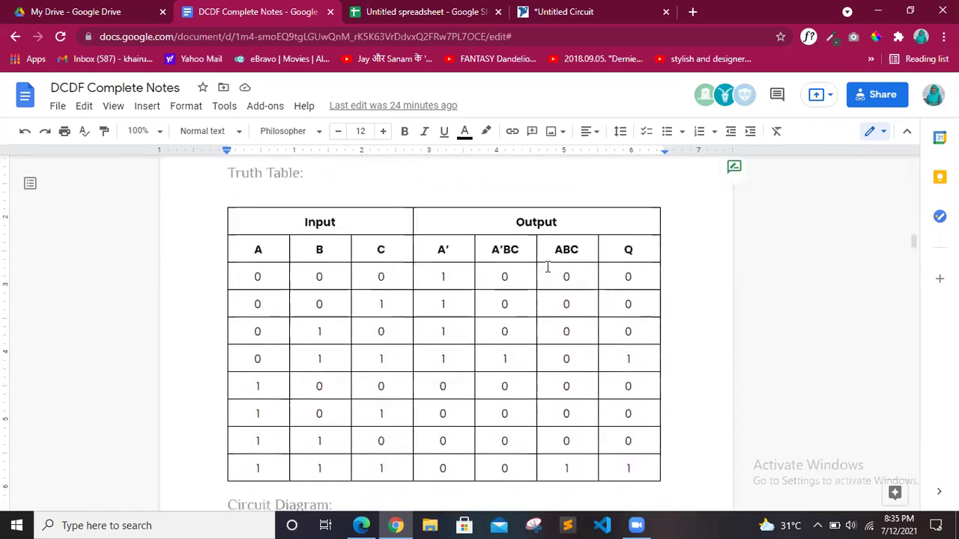
{"action": "double_click", "coordinate": [505, 355]}
{"action": "scroll", "coordinate": [502, 358], "scroll_direction": "down", "scroll_amount": 1}
{"action": "double_click", "coordinate": [444, 328]}
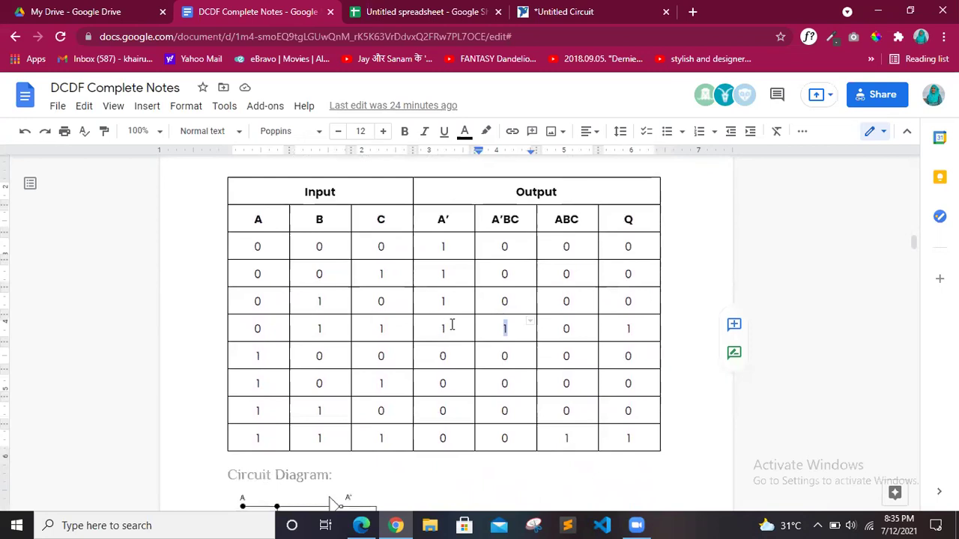
{"action": "left_click_drag", "start_coordinate": [314, 328], "coordinate": [443, 325]}
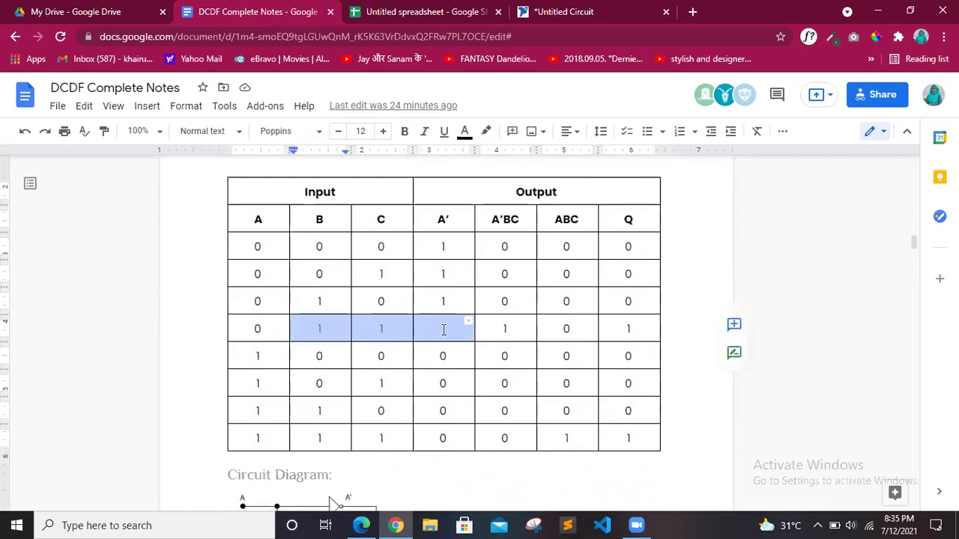
{"action": "left_click", "coordinate": [505, 326]}
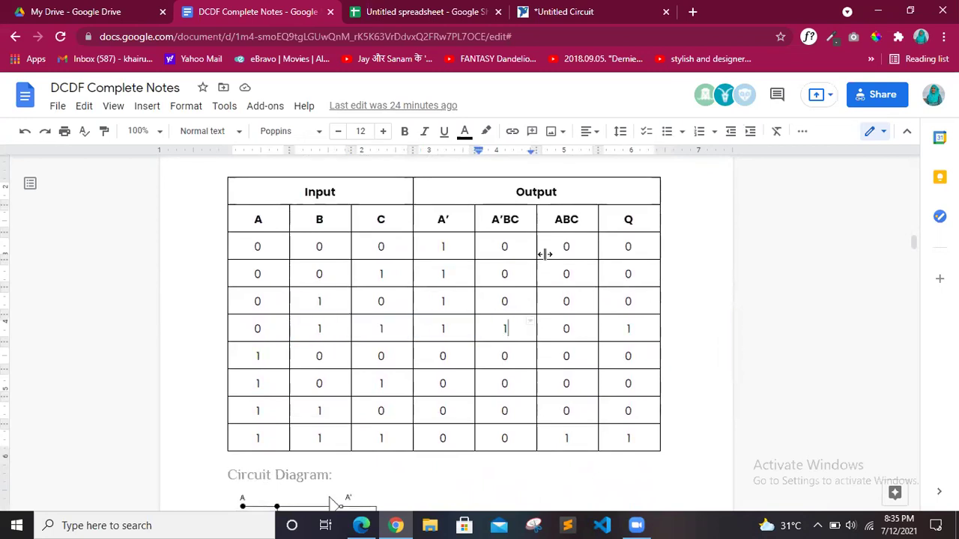
{"action": "left_click_drag", "start_coordinate": [253, 434], "coordinate": [364, 441]}
{"action": "double_click", "coordinate": [576, 438]}
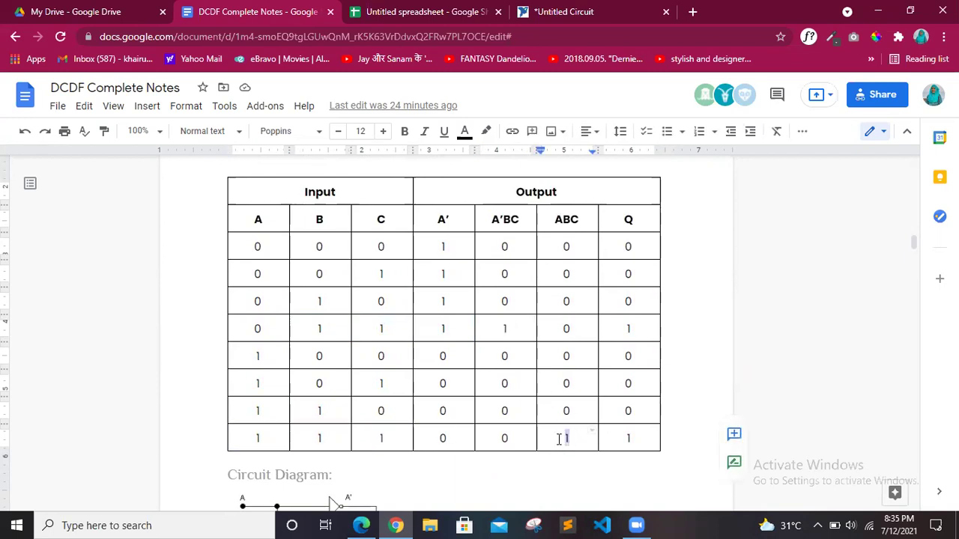
Compare the A'BC and ABC columns of the Example (a) truth table with the Q column
{"action": "double_click", "coordinate": [630, 250]}
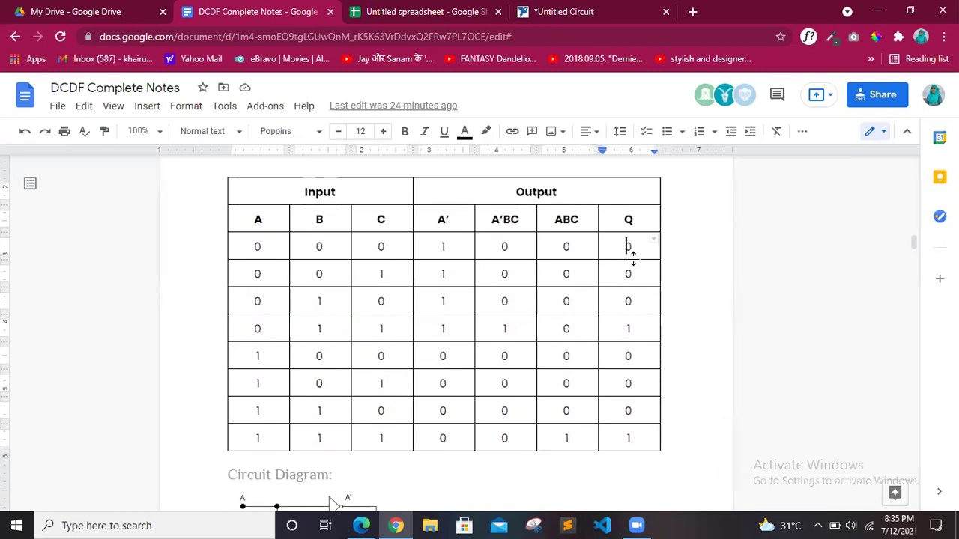
{"action": "left_click_drag", "start_coordinate": [496, 241], "coordinate": [572, 429]}
{"action": "left_click", "coordinate": [628, 314]}
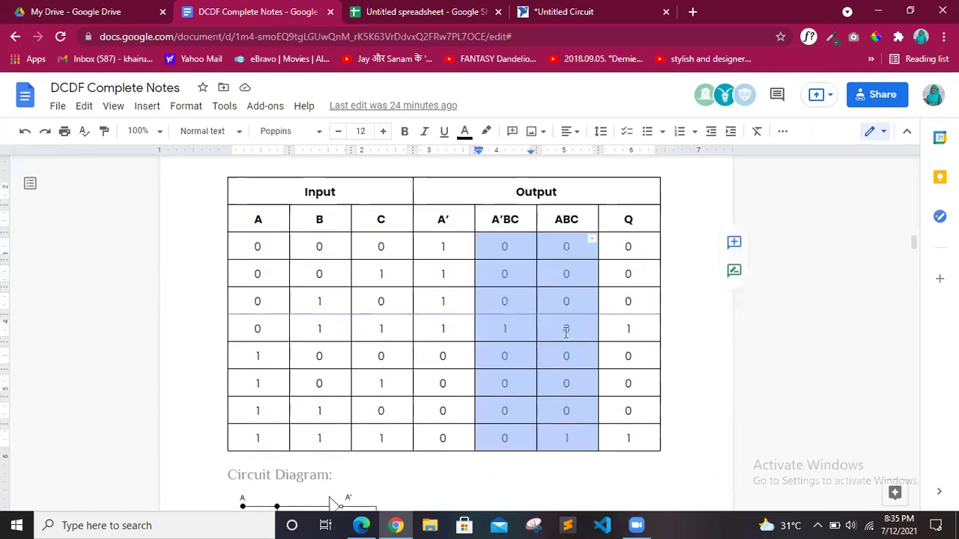
Compare the fourth row's A'BC entry and the last row's ABC entry with their Q values in the Example (a) truth table
{"action": "double_click", "coordinate": [511, 328]}
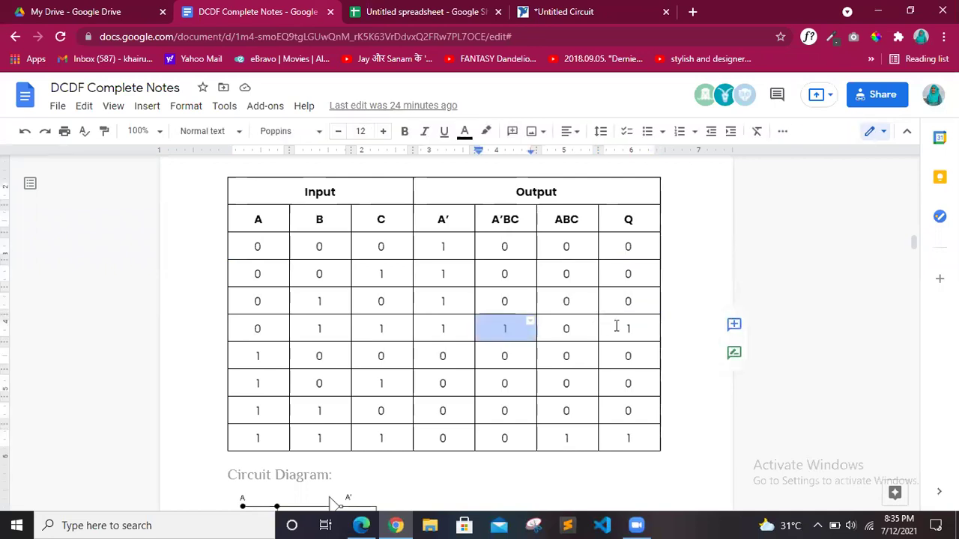
{"action": "double_click", "coordinate": [649, 327]}
{"action": "double_click", "coordinate": [563, 439]}
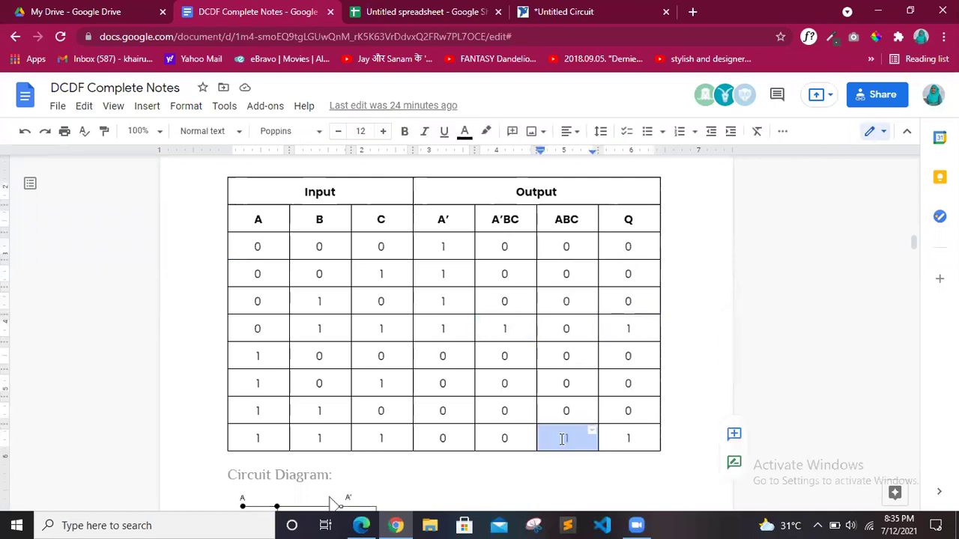
{"action": "key", "text": "Tab"}
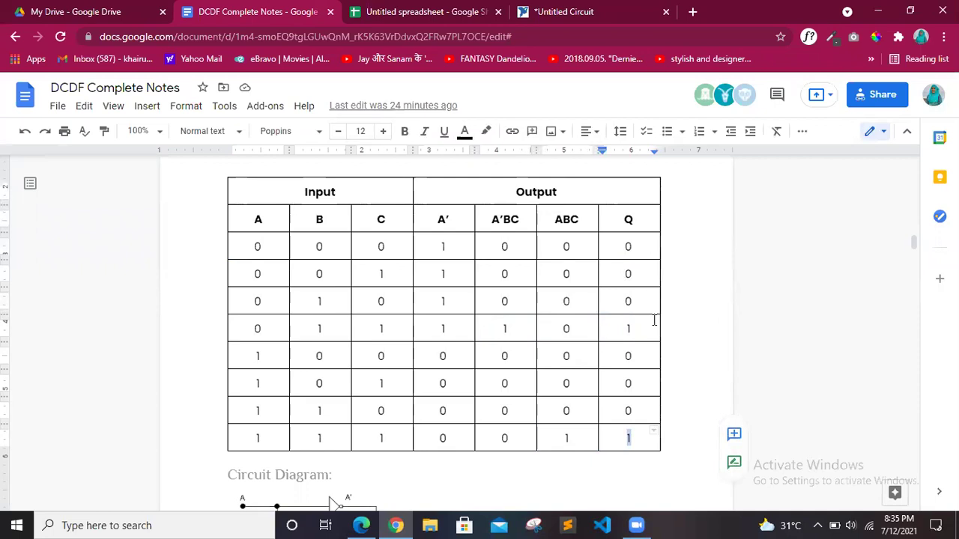
Compare Example (a)'s truth table with the circuit diagram beneath it
{"action": "scroll", "coordinate": [658, 367], "scroll_direction": "down", "scroll_amount": 1}
{"action": "scroll", "coordinate": [659, 366], "scroll_direction": "up", "scroll_amount": 1}
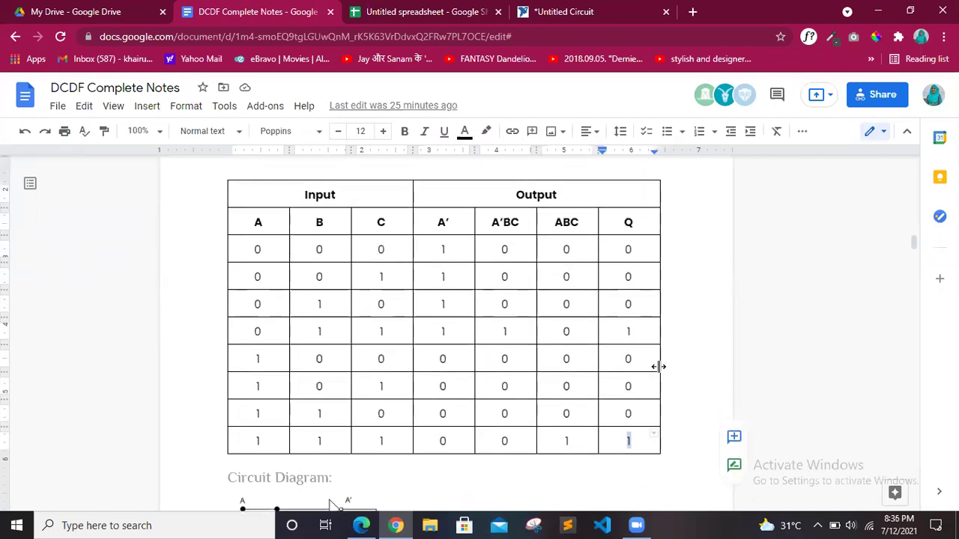
{"action": "scroll", "coordinate": [659, 366], "scroll_direction": "down", "scroll_amount": 3}
{"action": "scroll", "coordinate": [305, 353], "scroll_direction": "down", "scroll_amount": 3}
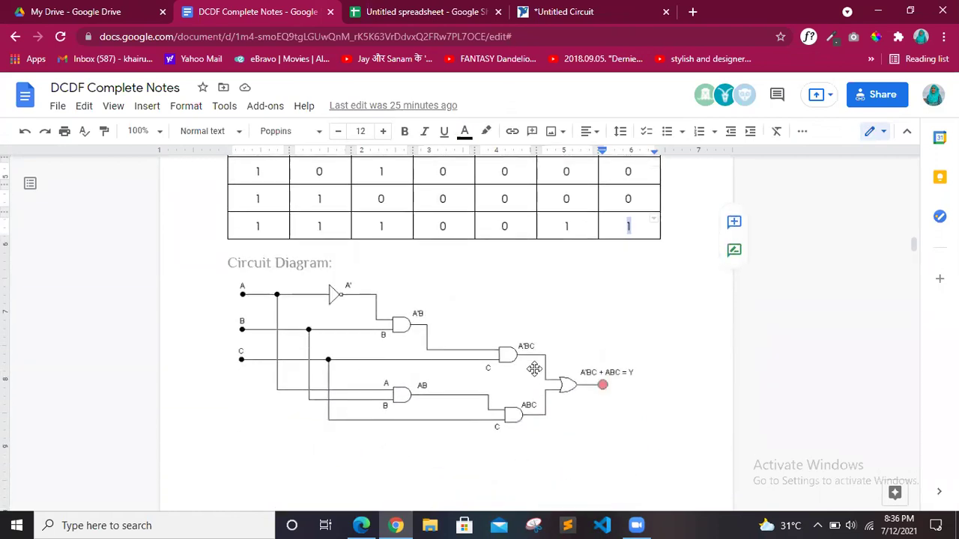
{"action": "scroll", "coordinate": [534, 368], "scroll_direction": "up", "scroll_amount": 2}
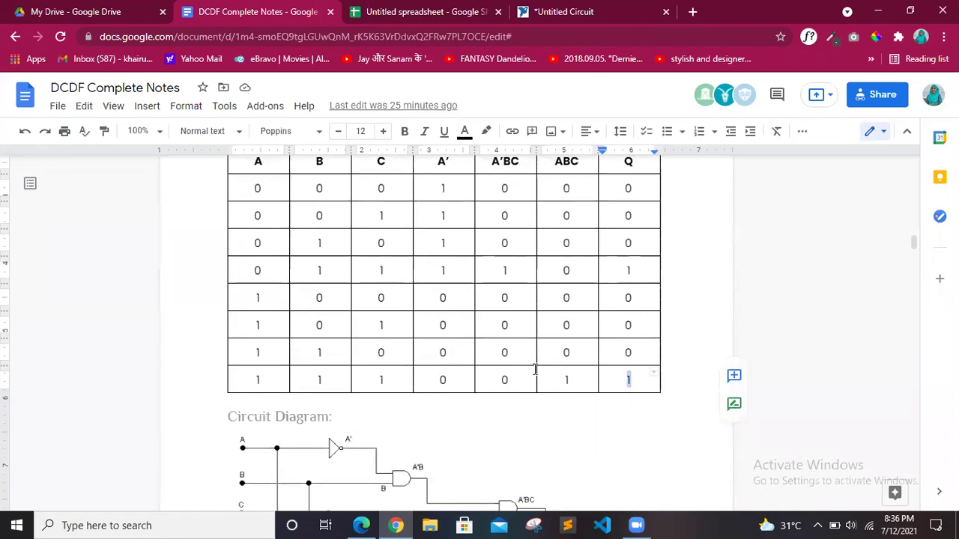
{"action": "scroll", "coordinate": [670, 321], "scroll_direction": "down", "scroll_amount": 1}
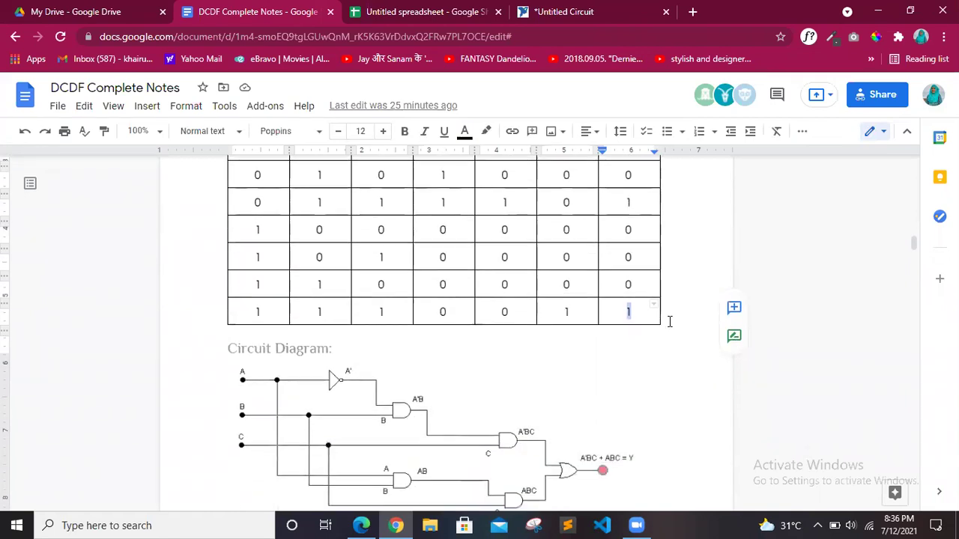
{"action": "scroll", "coordinate": [478, 425], "scroll_direction": "down", "scroll_amount": 1}
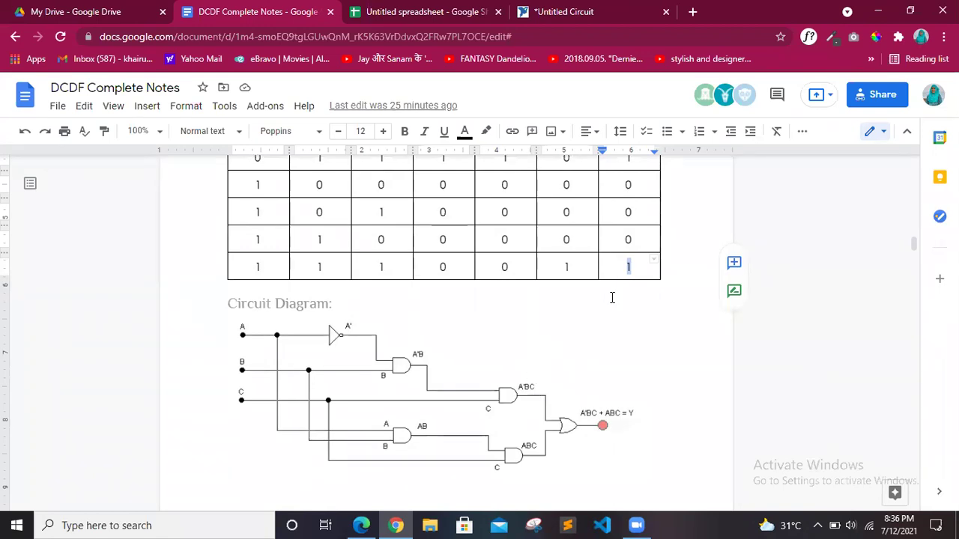
{"action": "scroll", "coordinate": [612, 297], "scroll_direction": "up", "scroll_amount": 2}
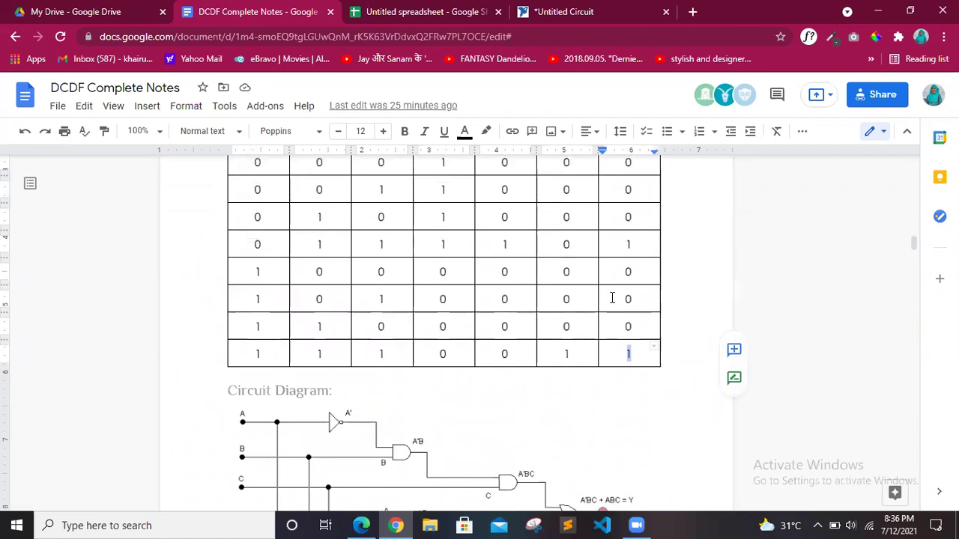
{"action": "scroll", "coordinate": [612, 298], "scroll_direction": "down", "scroll_amount": 2}
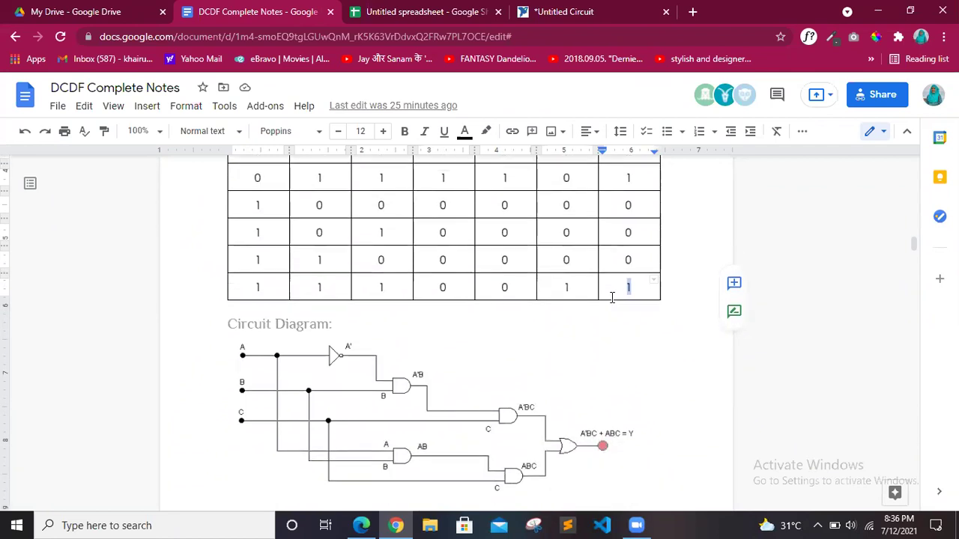
{"action": "scroll", "coordinate": [612, 297], "scroll_direction": "up", "scroll_amount": 5}
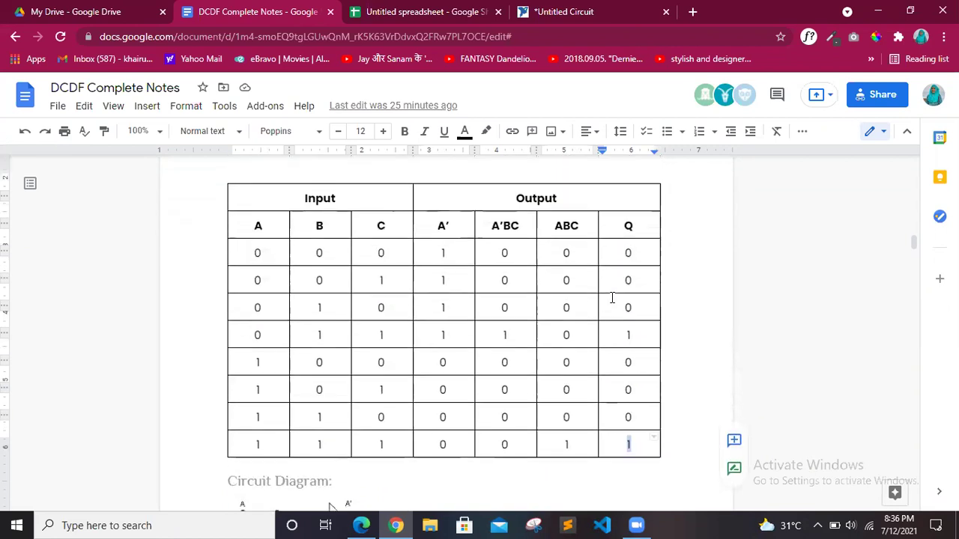
{"action": "scroll", "coordinate": [614, 325], "scroll_direction": "down", "scroll_amount": 5}
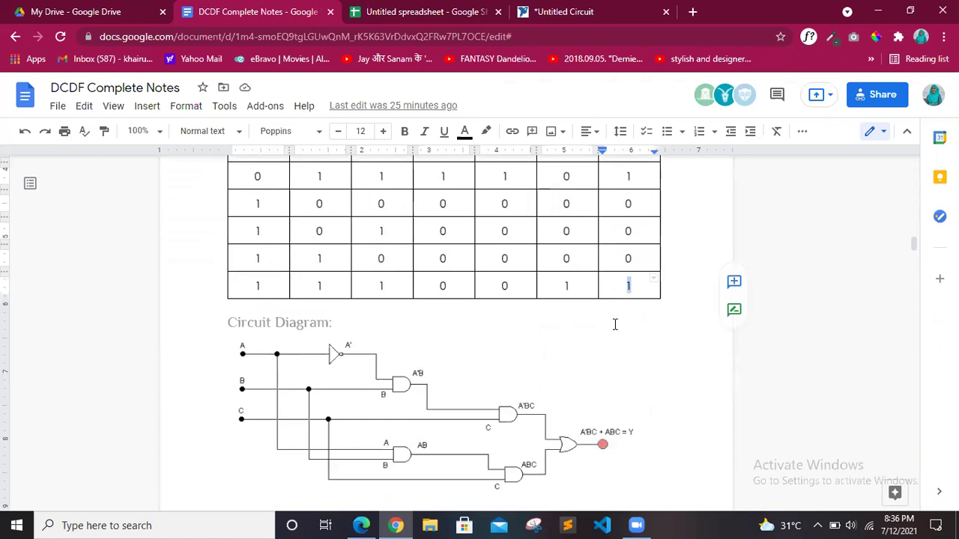
Examine the intermediate headings A', A'BC and ABC, the Q column, and the A, B and C input columns of Example (a)'s truth table
{"action": "scroll", "coordinate": [615, 324], "scroll_direction": "up", "scroll_amount": 2}
{"action": "double_click", "coordinate": [627, 318]}
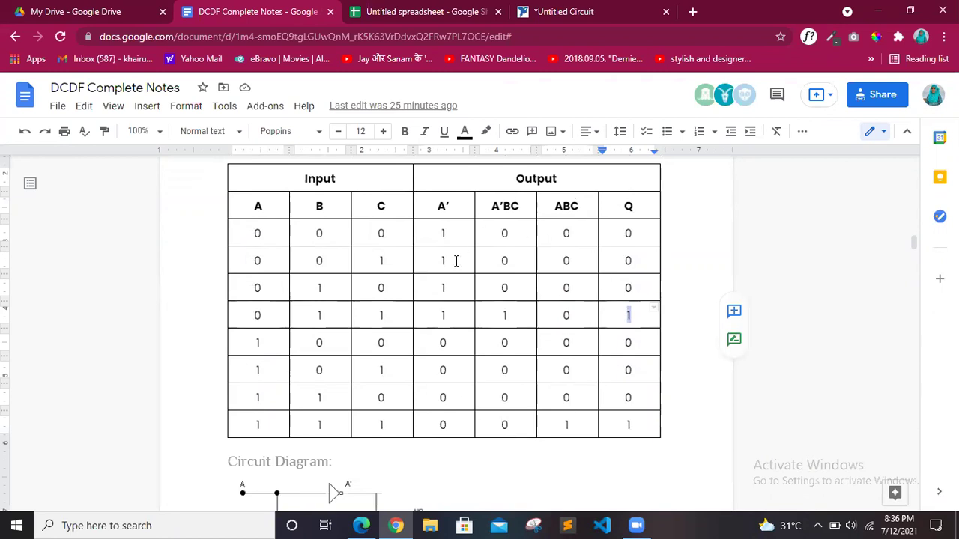
{"action": "left_click", "coordinate": [454, 205]}
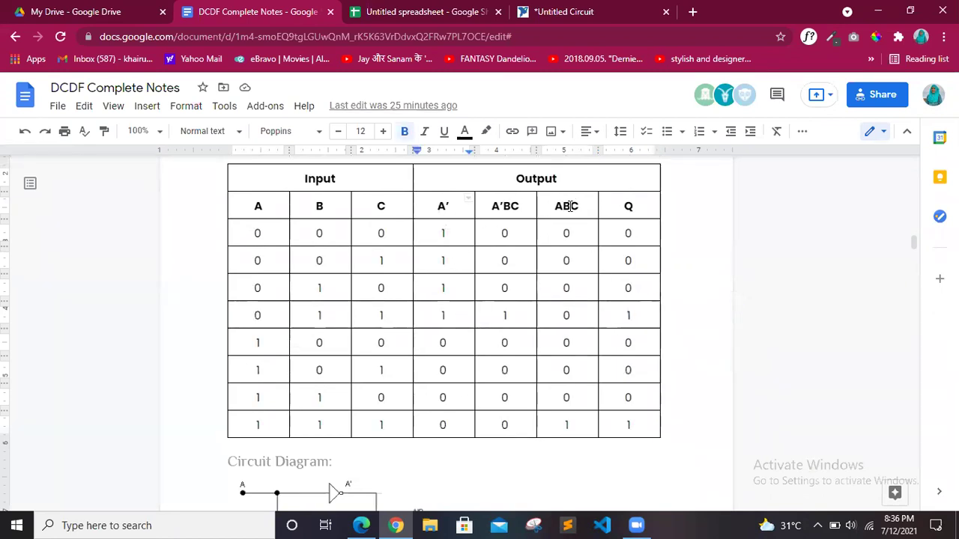
{"action": "left_click_drag", "start_coordinate": [576, 206], "coordinate": [440, 210]}
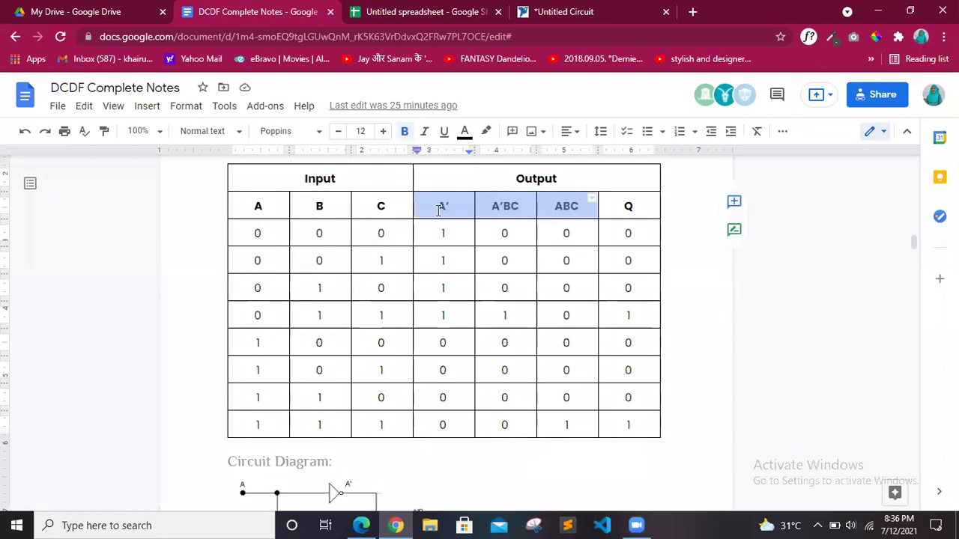
{"action": "left_click_drag", "start_coordinate": [619, 205], "coordinate": [640, 427]}
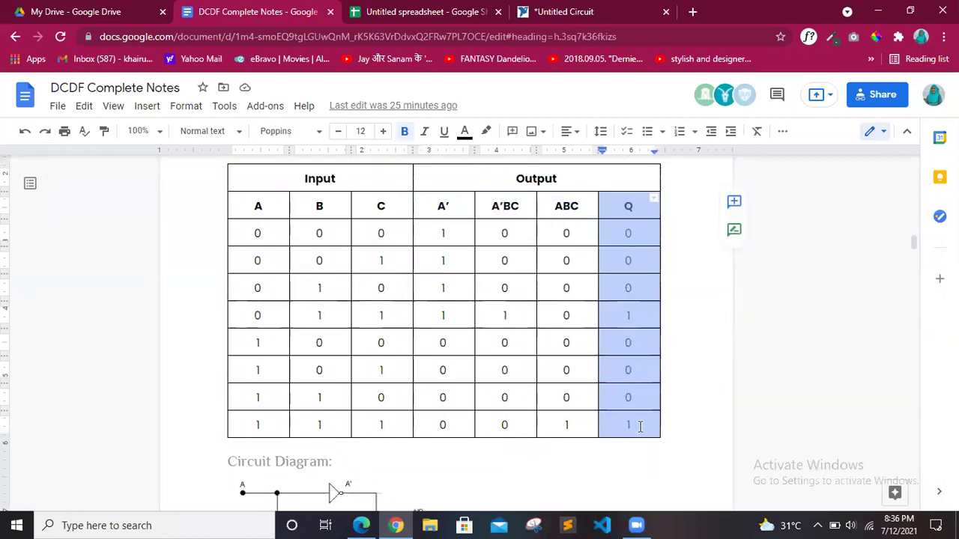
{"action": "left_click_drag", "start_coordinate": [237, 204], "coordinate": [383, 423]}
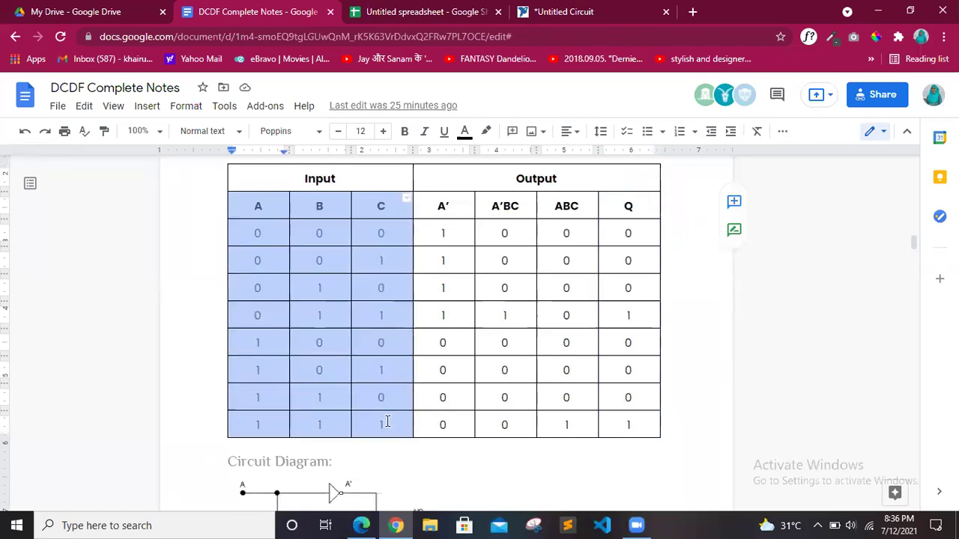
Match the Q outputs in the fourth and last rows of the truth table to their A, B and C inputs
{"action": "double_click", "coordinate": [629, 315]}
{"action": "left_click_drag", "start_coordinate": [252, 318], "coordinate": [389, 321]}
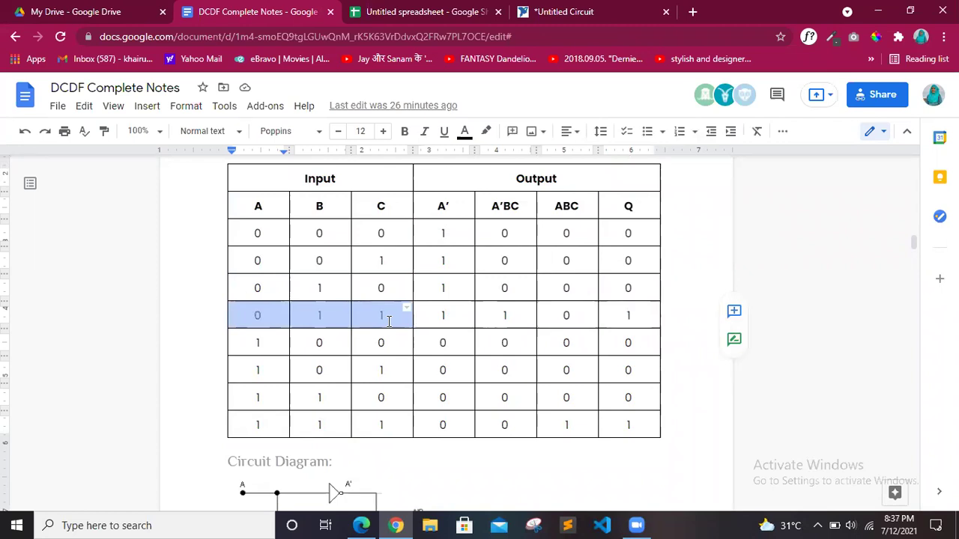
{"action": "left_click_drag", "start_coordinate": [627, 317], "coordinate": [642, 316]}
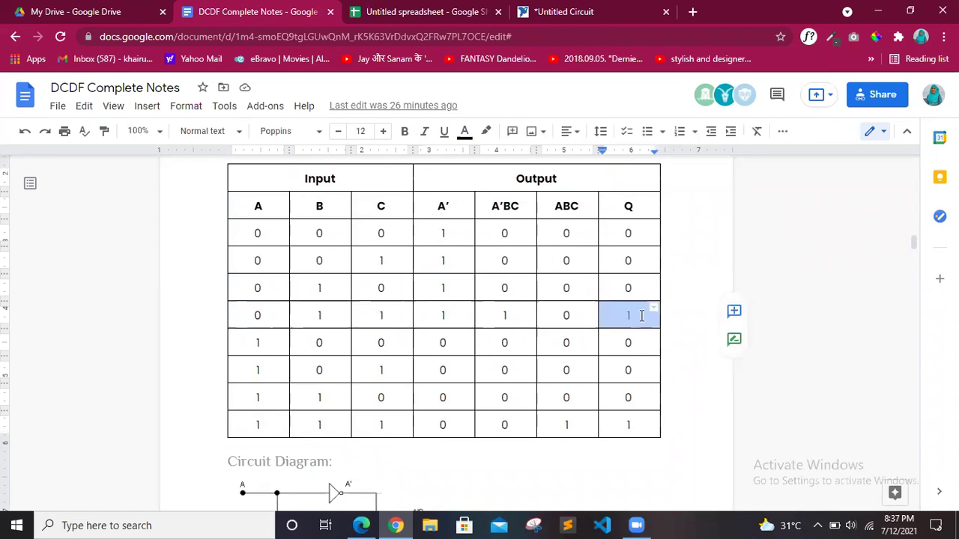
{"action": "scroll", "coordinate": [627, 400], "scroll_direction": "down", "scroll_amount": 1}
{"action": "left_click_drag", "start_coordinate": [277, 396], "coordinate": [377, 395]}
{"action": "double_click", "coordinate": [627, 398]}
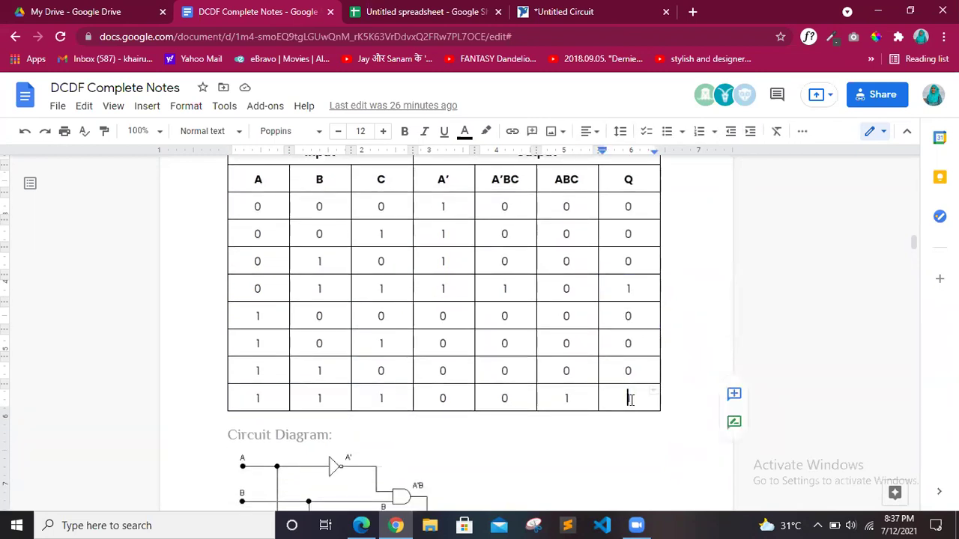
Review Example (a)'s truth table and examine the circuit diagram for A'BC + ABC
{"action": "scroll", "coordinate": [629, 398], "scroll_direction": "up", "scroll_amount": 2}
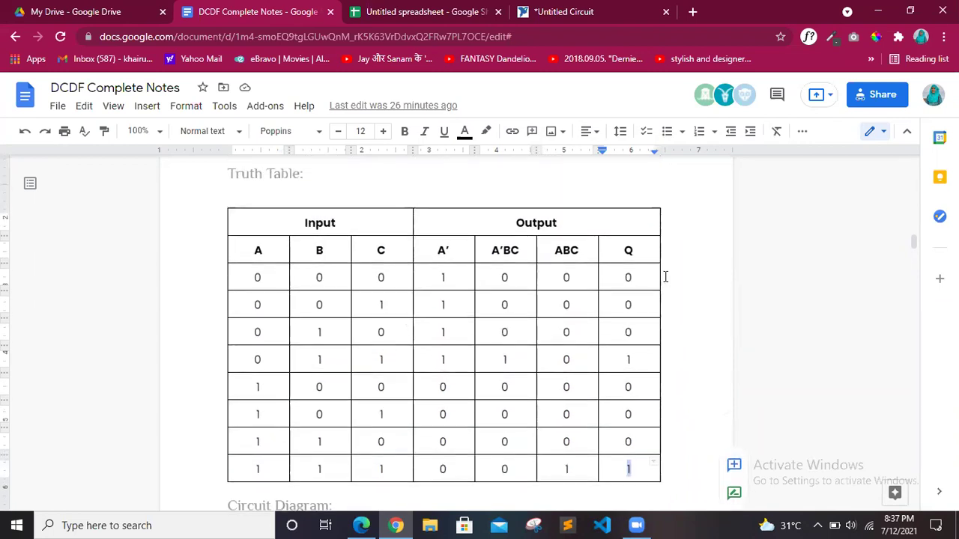
{"action": "scroll", "coordinate": [666, 278], "scroll_direction": "down", "scroll_amount": 3}
{"action": "scroll", "coordinate": [612, 225], "scroll_direction": "up", "scroll_amount": 2}
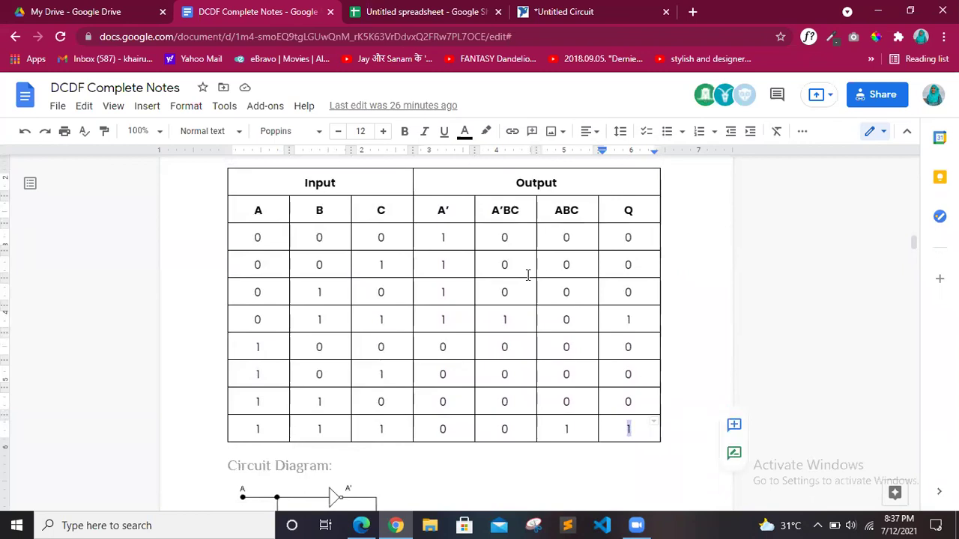
{"action": "scroll", "coordinate": [528, 275], "scroll_direction": "down", "scroll_amount": 3}
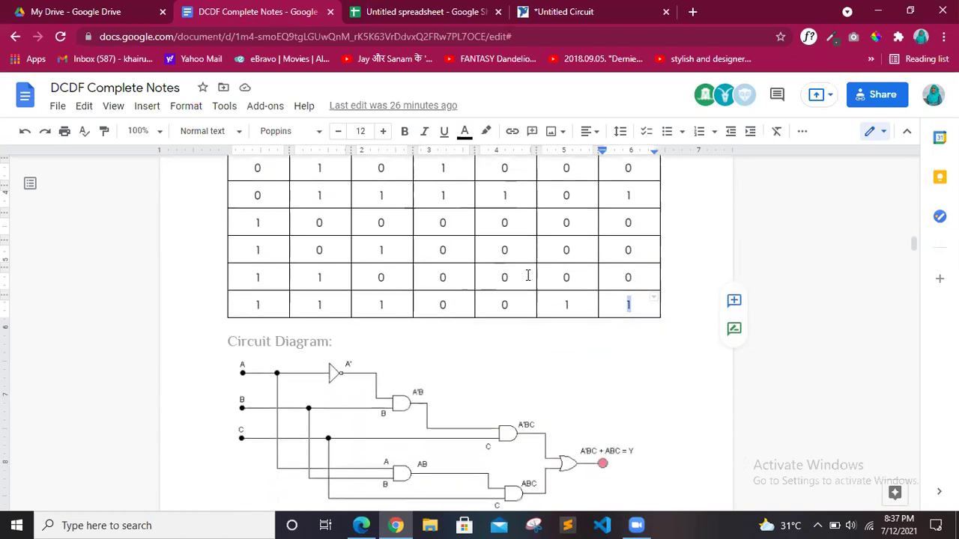
{"action": "scroll", "coordinate": [552, 347], "scroll_direction": "down", "scroll_amount": 1}
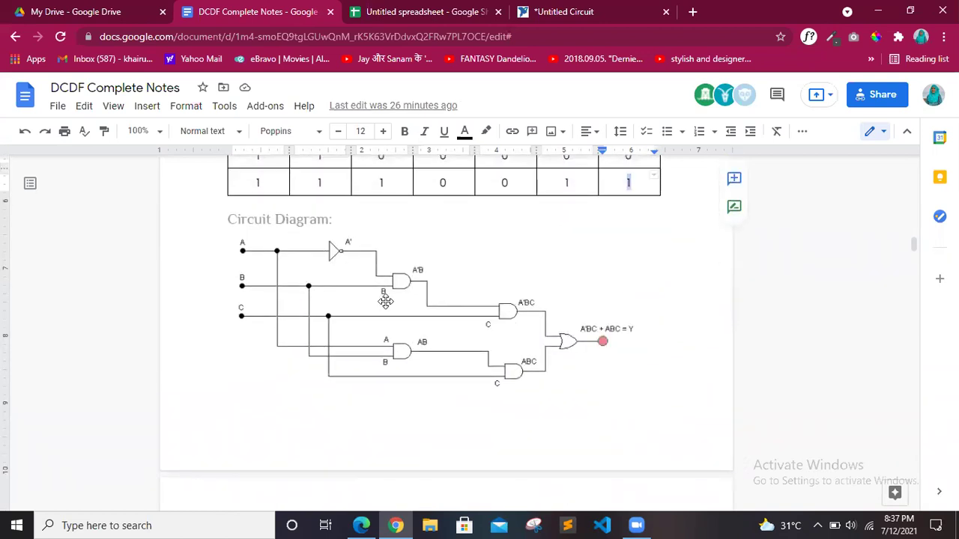
{"action": "left_click", "coordinate": [539, 329]}
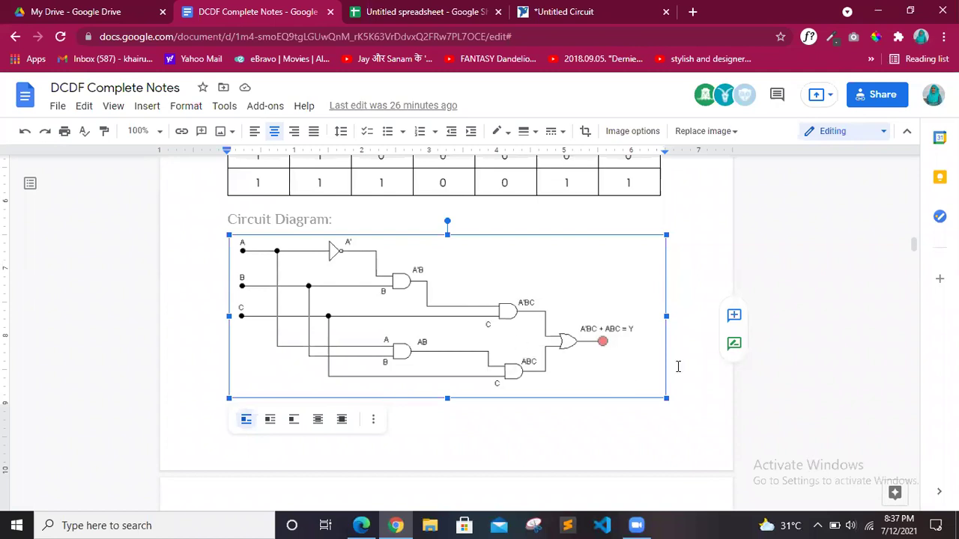
{"action": "left_click", "coordinate": [701, 373]}
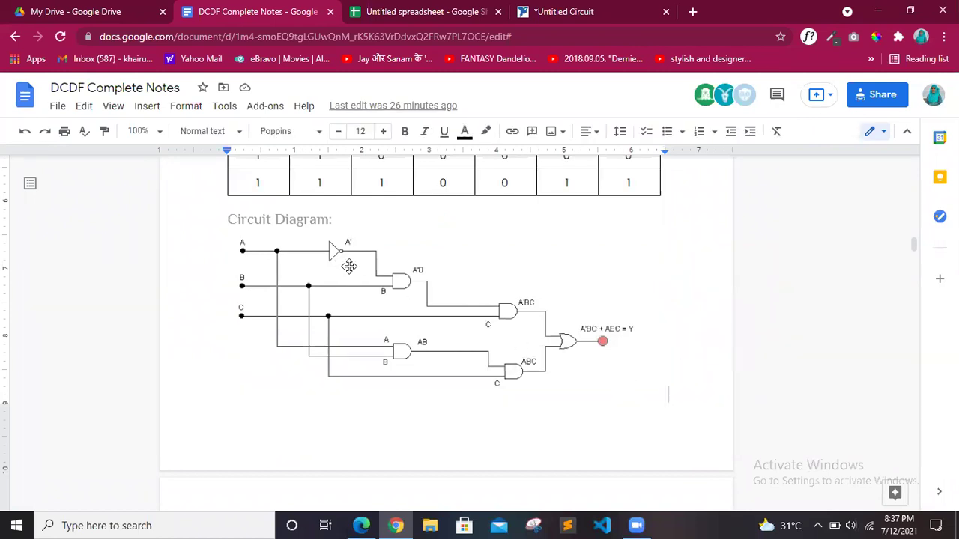
Look at the circuit in Multisim Live, and return to the course notes to study the gates in Example (a)'s circuit diagram
{"action": "left_click", "coordinate": [536, 7]}
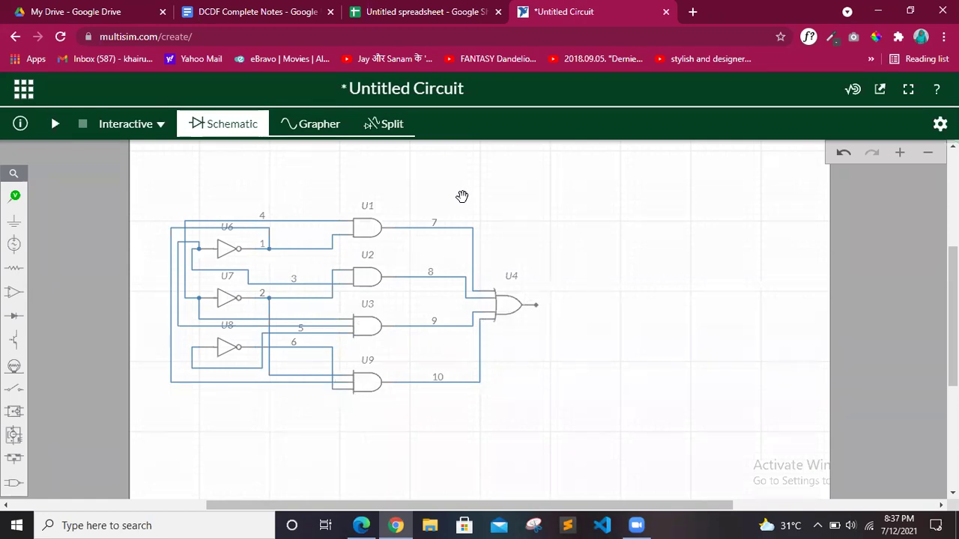
{"action": "left_click", "coordinate": [188, 7]}
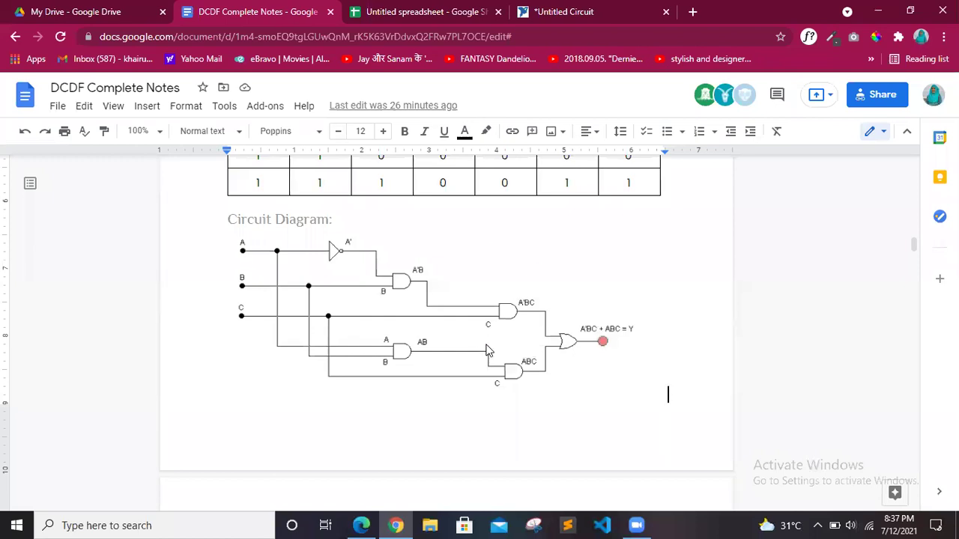
{"action": "left_click", "coordinate": [523, 260]}
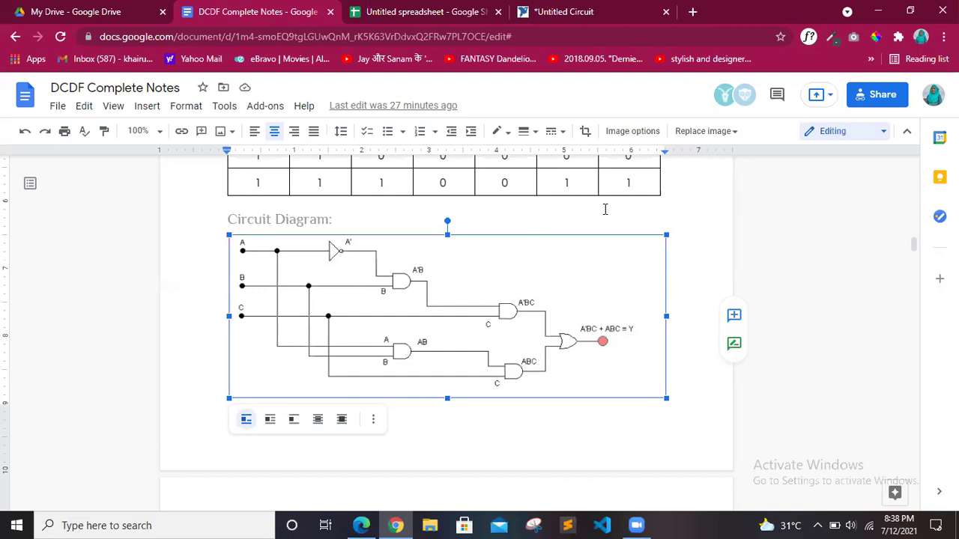
{"action": "left_click", "coordinate": [595, 213]}
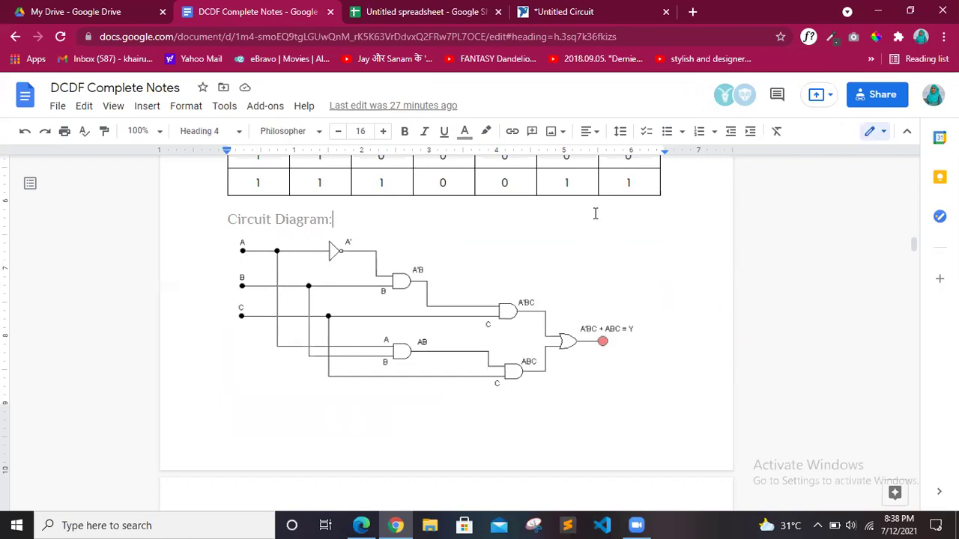
{"action": "left_click", "coordinate": [577, 388]}
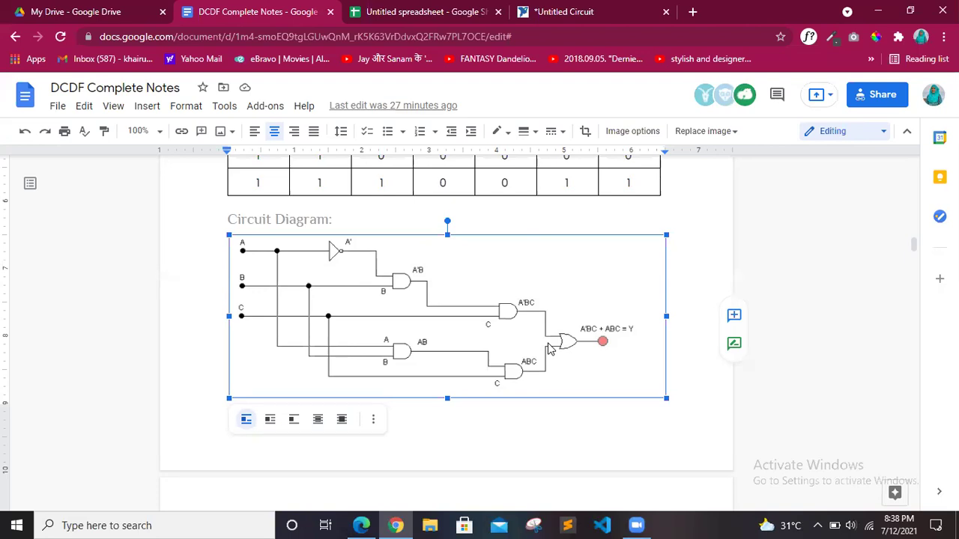
Go back to Example (a)'s expression Q = A'BC + ABC and check its terms against the truth table headings
{"action": "scroll", "coordinate": [554, 322], "scroll_direction": "up", "scroll_amount": 10}
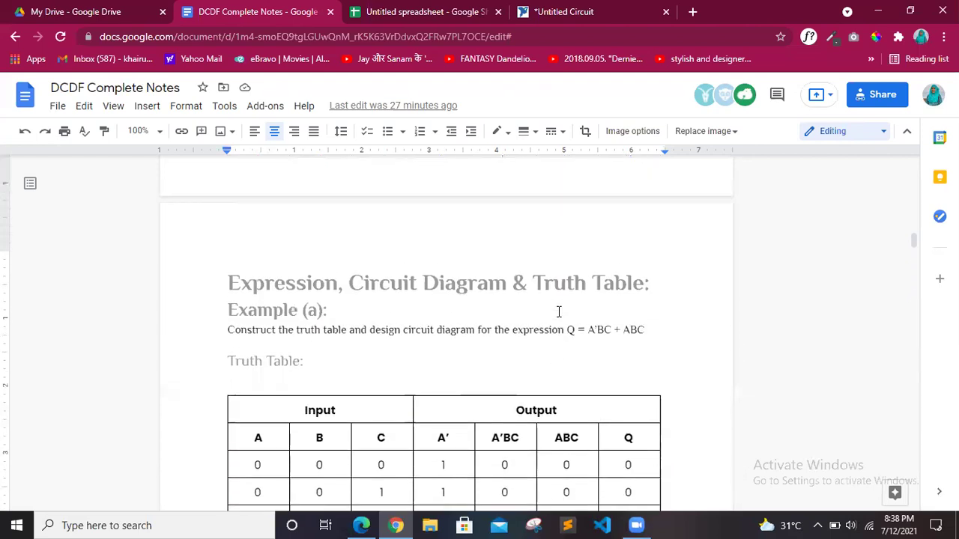
{"action": "scroll", "coordinate": [557, 313], "scroll_direction": "down", "scroll_amount": 5}
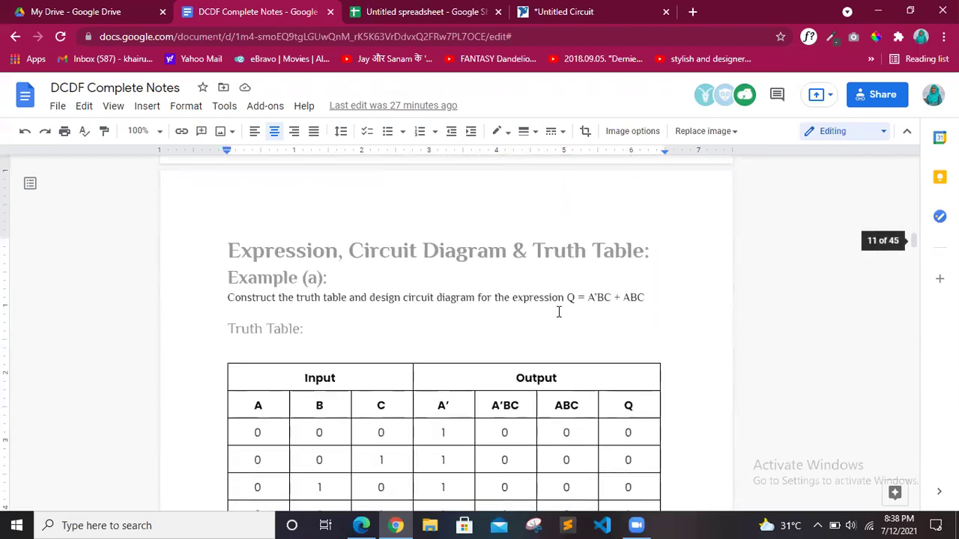
{"action": "left_click", "coordinate": [603, 299]}
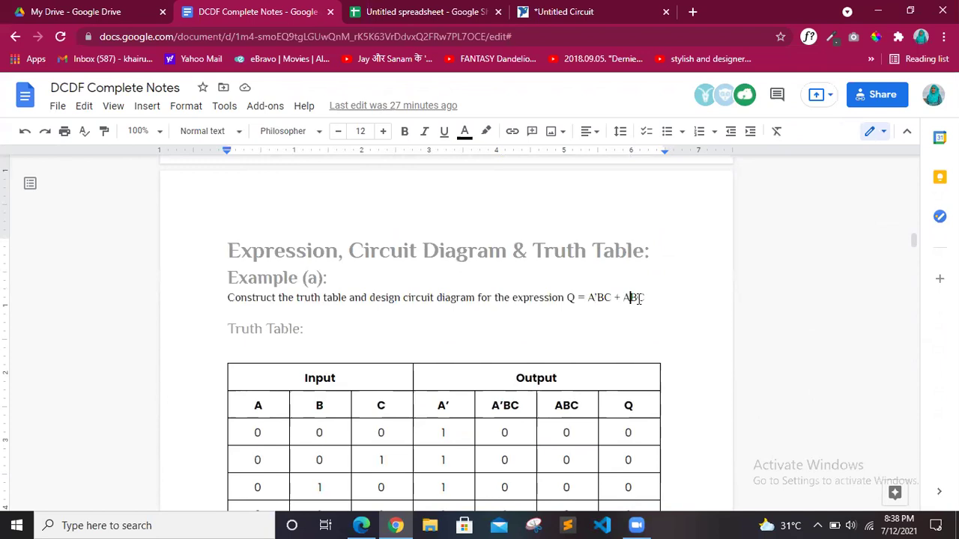
{"action": "scroll", "coordinate": [639, 298], "scroll_direction": "down", "scroll_amount": 2}
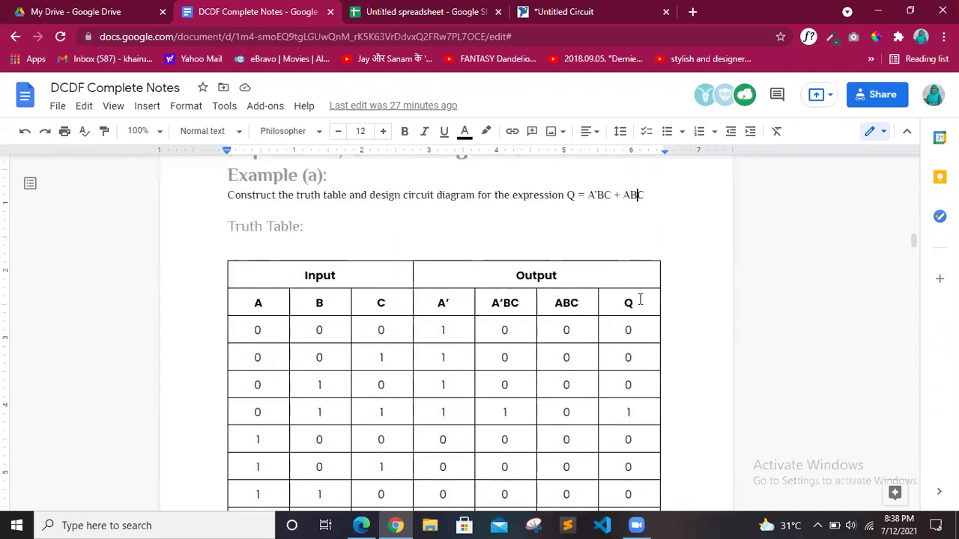
Compare Example (a)'s circuit diagram with its expression, singling out A'B and C within the A'BC term
{"action": "scroll", "coordinate": [641, 300], "scroll_direction": "down", "scroll_amount": 6}
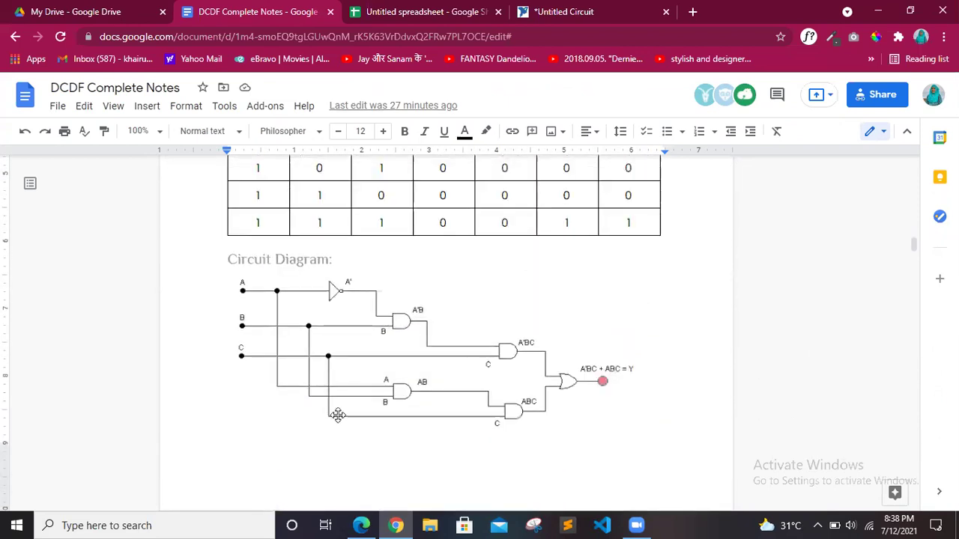
{"action": "scroll", "coordinate": [644, 240], "scroll_direction": "up", "scroll_amount": 7}
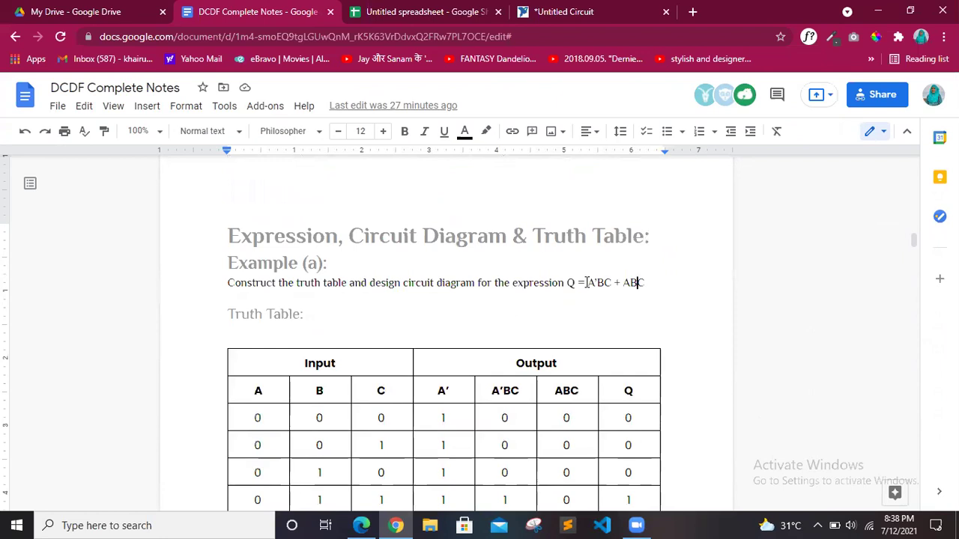
{"action": "left_click_drag", "start_coordinate": [587, 283], "coordinate": [607, 283]}
{"action": "left_click", "coordinate": [646, 284]}
{"action": "left_click", "coordinate": [589, 283]}
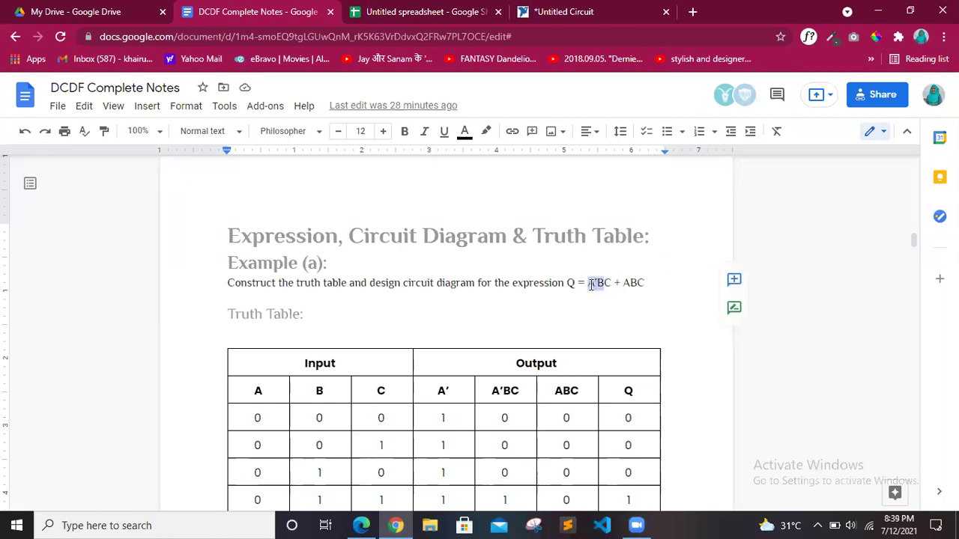
{"action": "key", "text": "Down"}
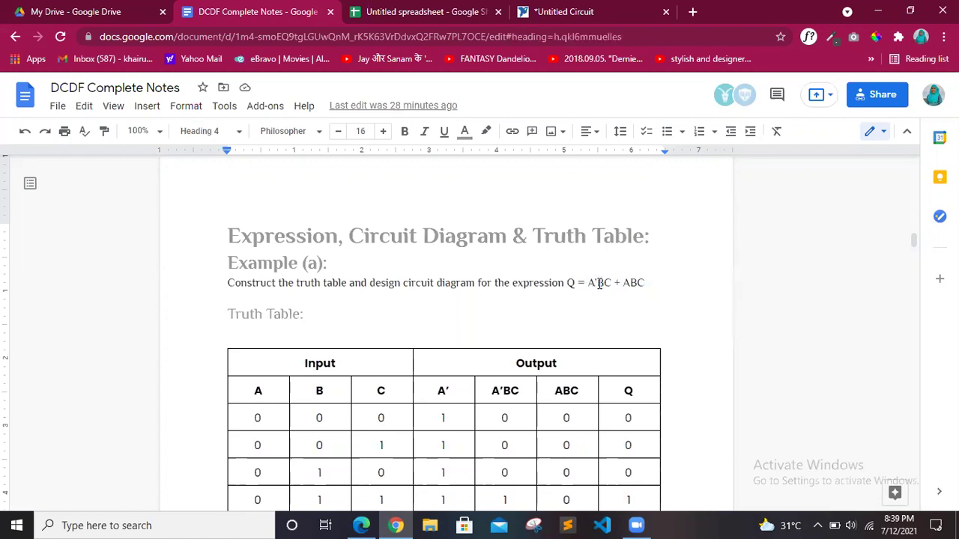
{"action": "left_click_drag", "start_coordinate": [606, 284], "coordinate": [611, 282]}
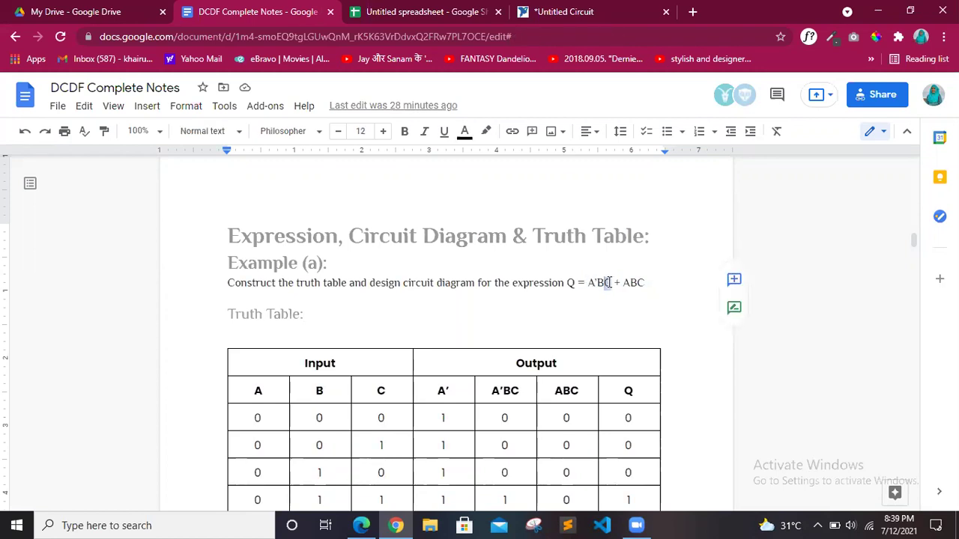
Trace the gates in Example (a)'s circuit diagram through to the output A'BC + ABC = Y
{"action": "scroll", "coordinate": [611, 282], "scroll_direction": "down", "scroll_amount": 5}
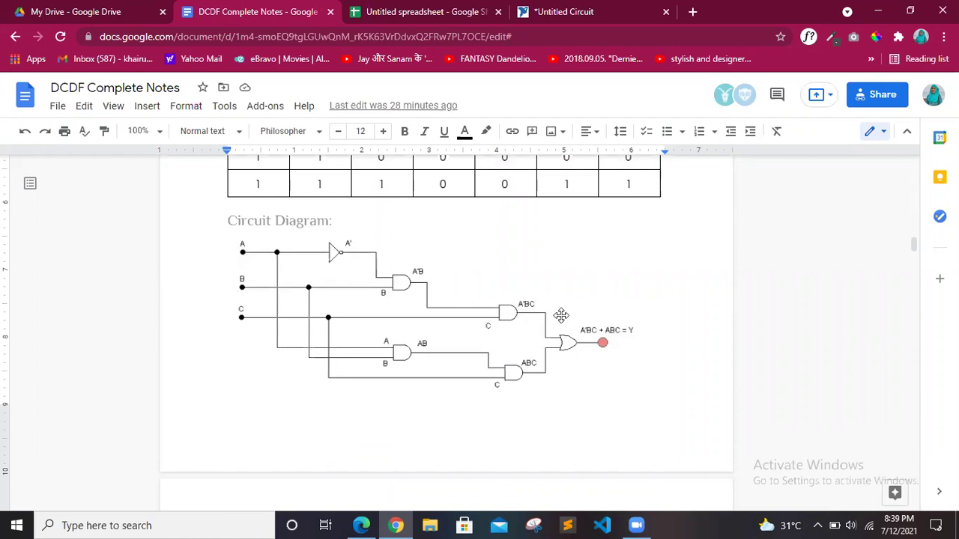
{"action": "scroll", "coordinate": [561, 315], "scroll_direction": "down", "scroll_amount": 1}
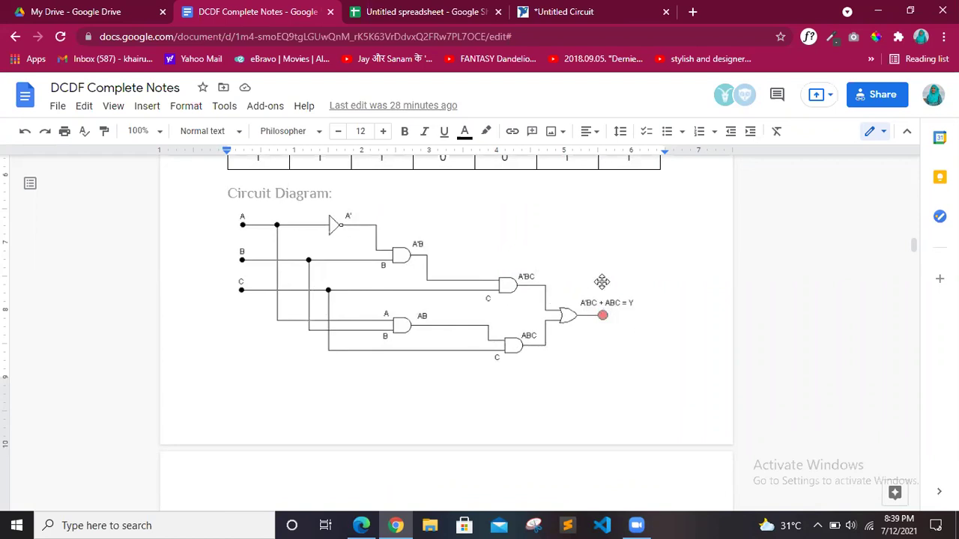
{"action": "scroll", "coordinate": [603, 281], "scroll_direction": "up", "scroll_amount": 1}
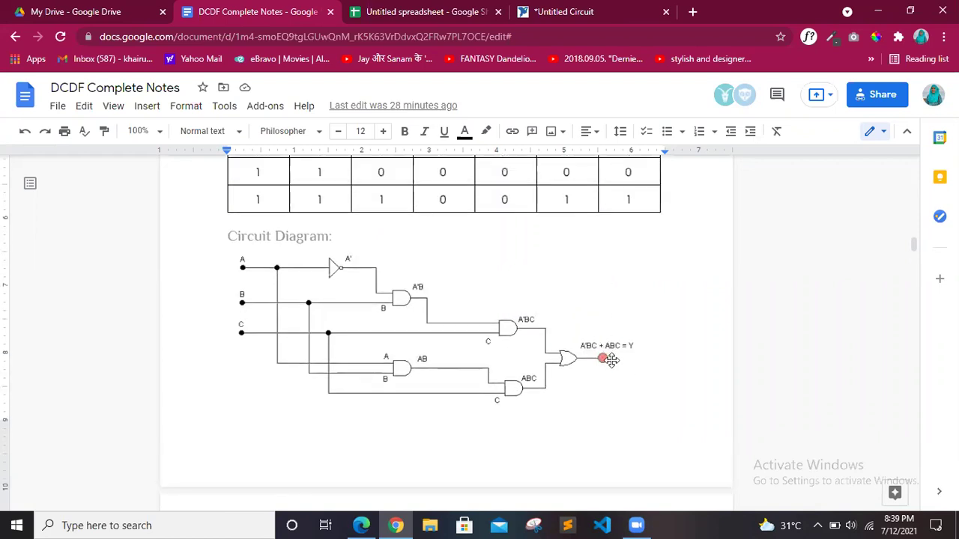
Relate the circuit's output to the truth table rows with A, B, C inputs 1 1 1 and 0 1 1
{"action": "scroll", "coordinate": [612, 320], "scroll_direction": "up", "scroll_amount": 2}
{"action": "scroll", "coordinate": [614, 322], "scroll_direction": "up", "scroll_amount": 1}
{"action": "left_click_drag", "start_coordinate": [257, 295], "coordinate": [390, 296]}
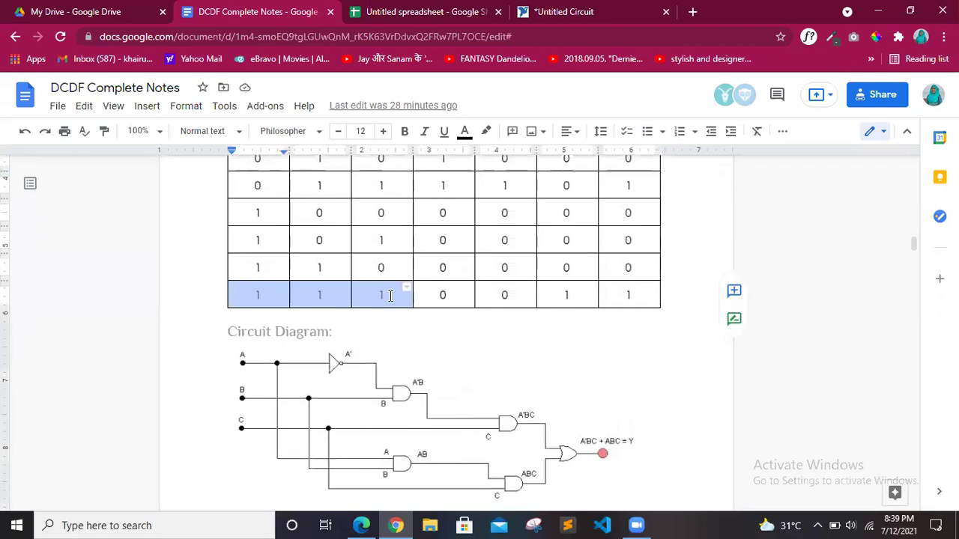
{"action": "left_click", "coordinate": [634, 190]}
{"action": "left_click_drag", "start_coordinate": [272, 185], "coordinate": [377, 182]}
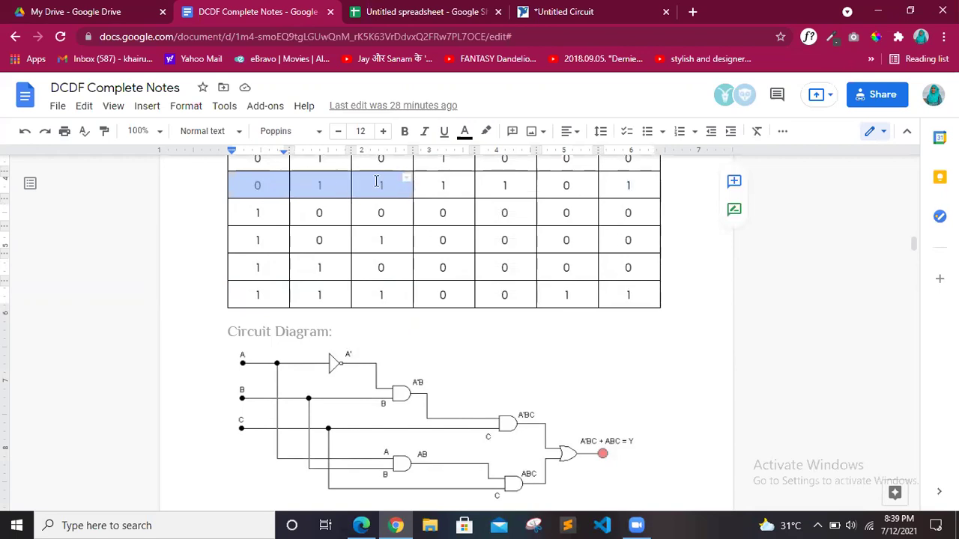
{"action": "scroll", "coordinate": [627, 338], "scroll_direction": "down", "scroll_amount": 2}
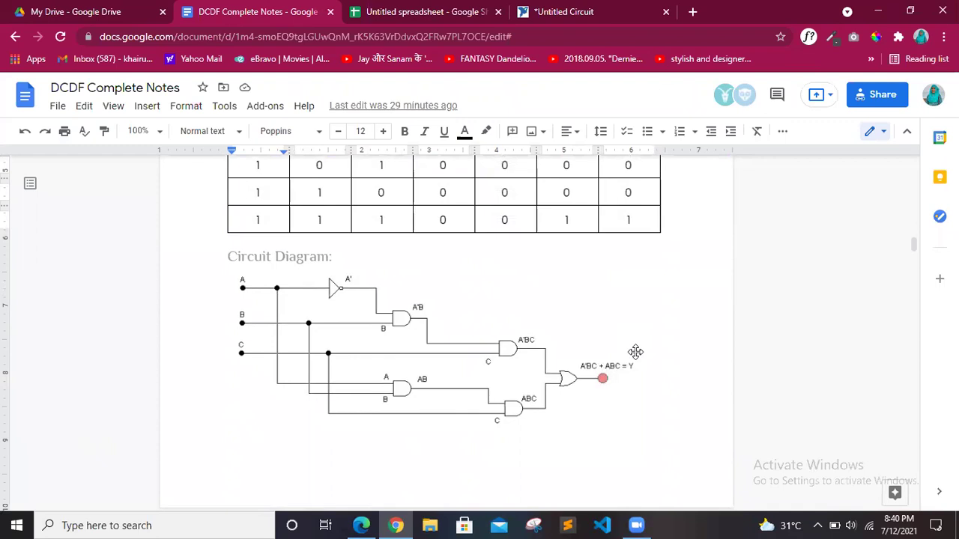
Move on to Example (b) and read its expression Q = ABCD + AC' + ABD' + ACD
{"action": "scroll", "coordinate": [636, 352], "scroll_direction": "down", "scroll_amount": 5}
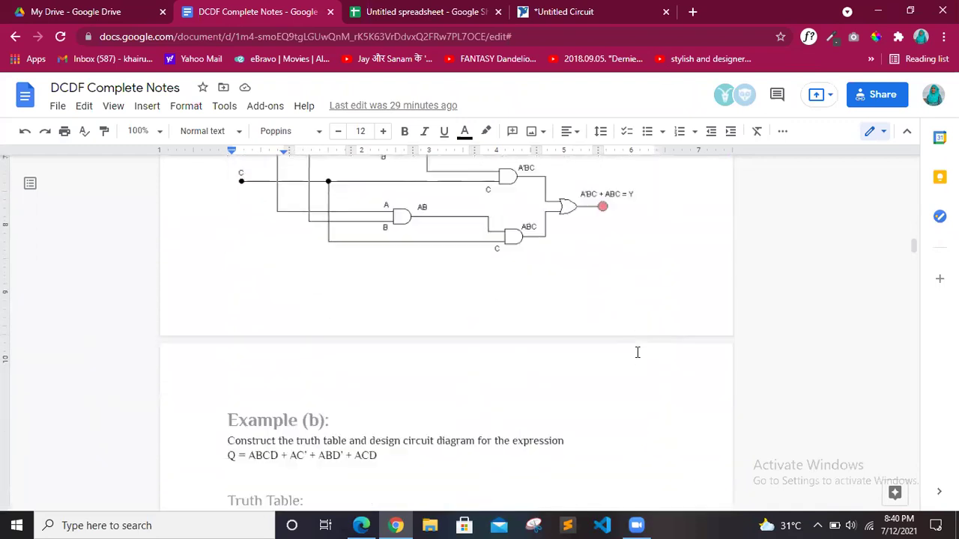
{"action": "scroll", "coordinate": [637, 352], "scroll_direction": "down", "scroll_amount": 4}
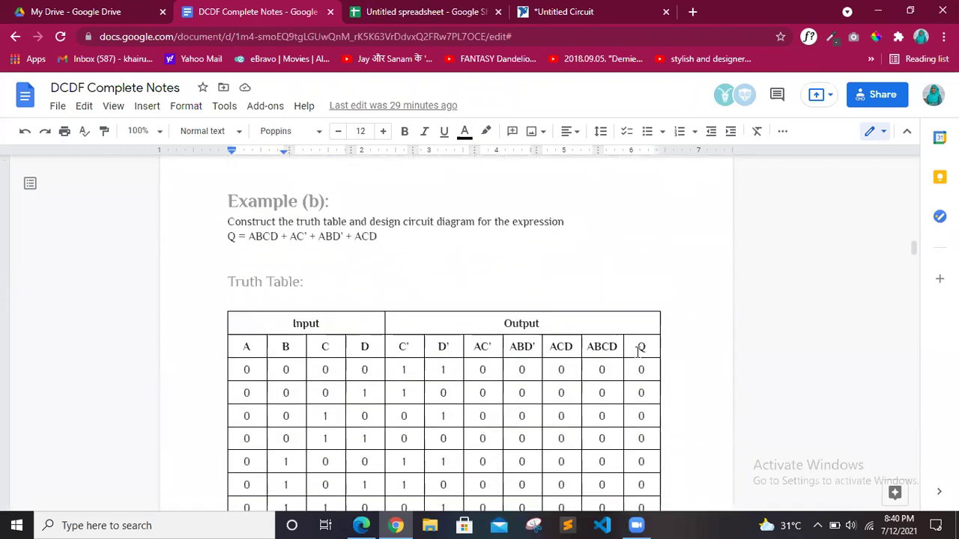
{"action": "scroll", "coordinate": [536, 239], "scroll_direction": "down", "scroll_amount": 3}
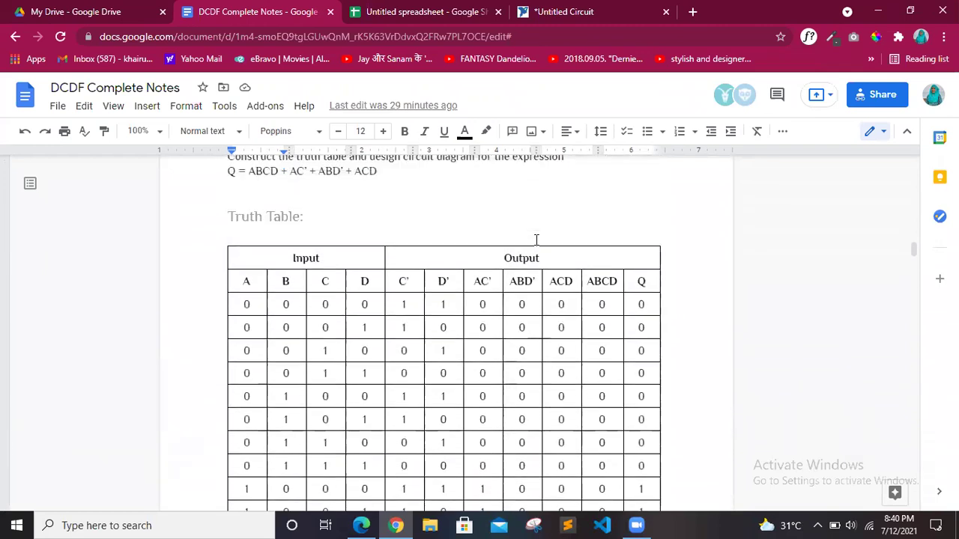
{"action": "scroll", "coordinate": [535, 242], "scroll_direction": "up", "scroll_amount": 2}
{"action": "left_click_drag", "start_coordinate": [250, 209], "coordinate": [376, 212]}
{"action": "left_click", "coordinate": [376, 212]}
{"action": "scroll", "coordinate": [378, 213], "scroll_direction": "down", "scroll_amount": 1}
{"action": "scroll", "coordinate": [377, 213], "scroll_direction": "up", "scroll_amount": 1}
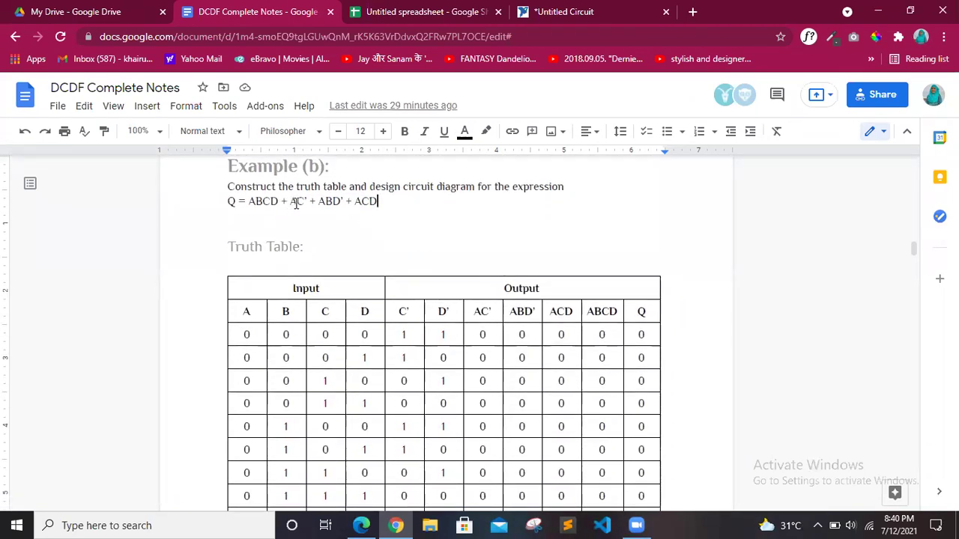
Check the terms of Example (b)'s expression, including AC', ABD' and ABCD, against its truth table
{"action": "left_click_drag", "start_coordinate": [297, 202], "coordinate": [346, 202]}
{"action": "scroll", "coordinate": [439, 321], "scroll_direction": "down", "scroll_amount": 2}
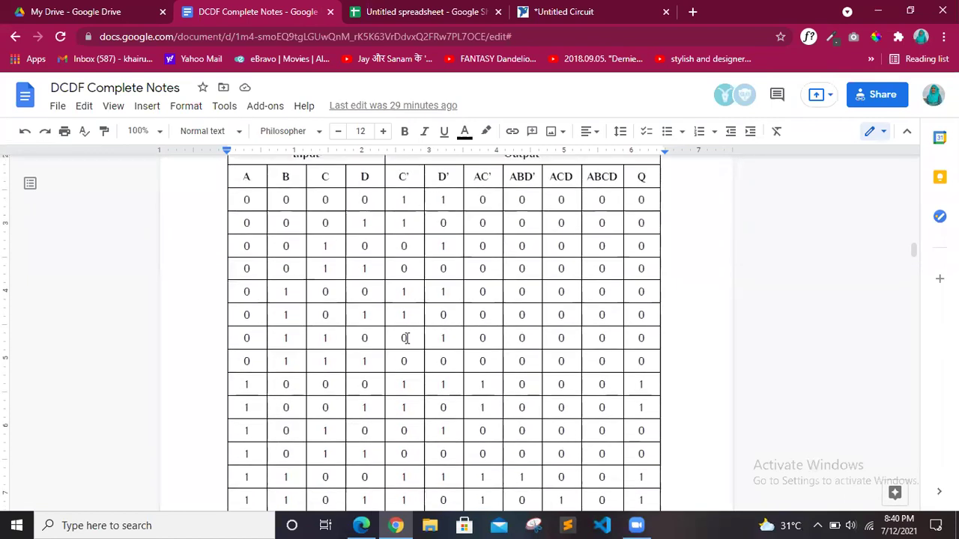
{"action": "scroll", "coordinate": [422, 427], "scroll_direction": "down", "scroll_amount": 3}
{"action": "scroll", "coordinate": [422, 428], "scroll_direction": "up", "scroll_amount": 6}
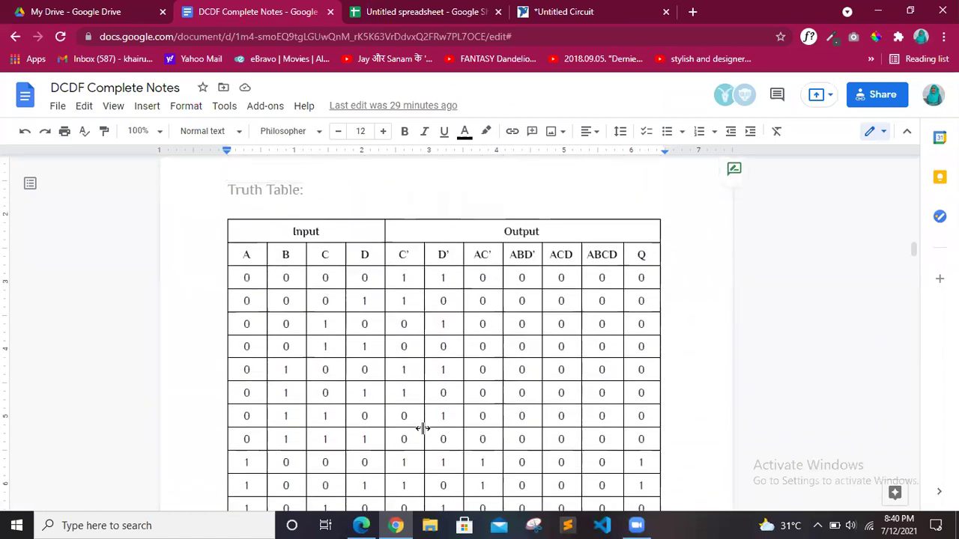
{"action": "left_click_drag", "start_coordinate": [250, 317], "coordinate": [279, 319]}
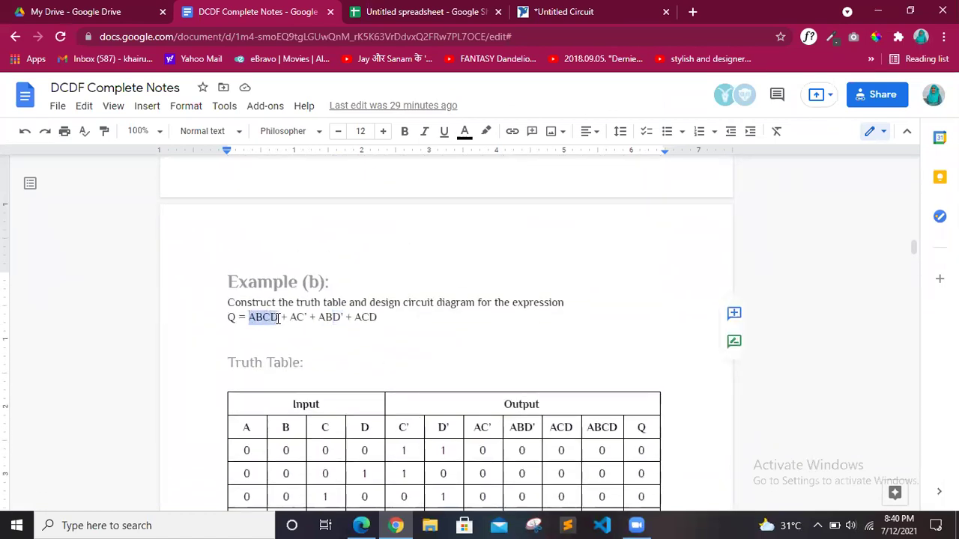
{"action": "scroll", "coordinate": [278, 318], "scroll_direction": "down", "scroll_amount": 1}
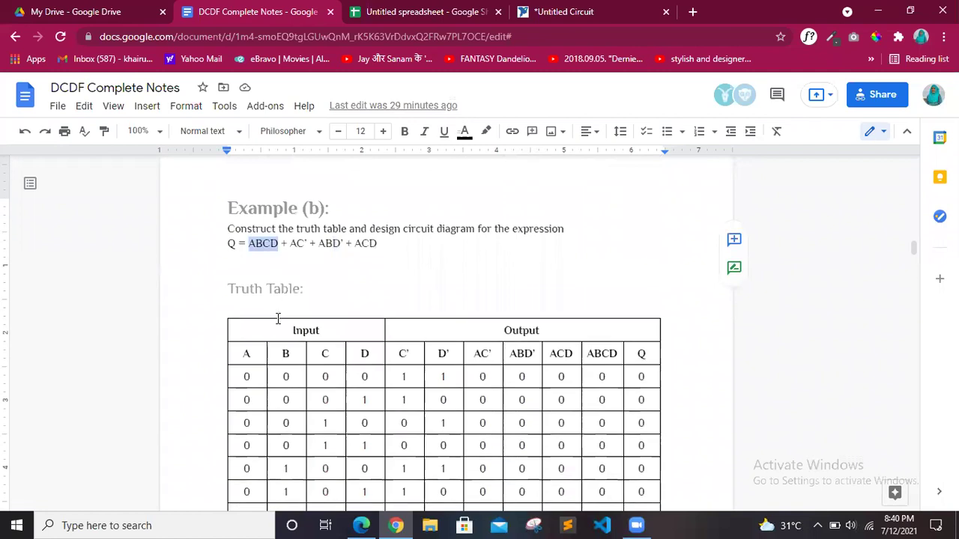
{"action": "scroll", "coordinate": [278, 319], "scroll_direction": "down", "scroll_amount": 3}
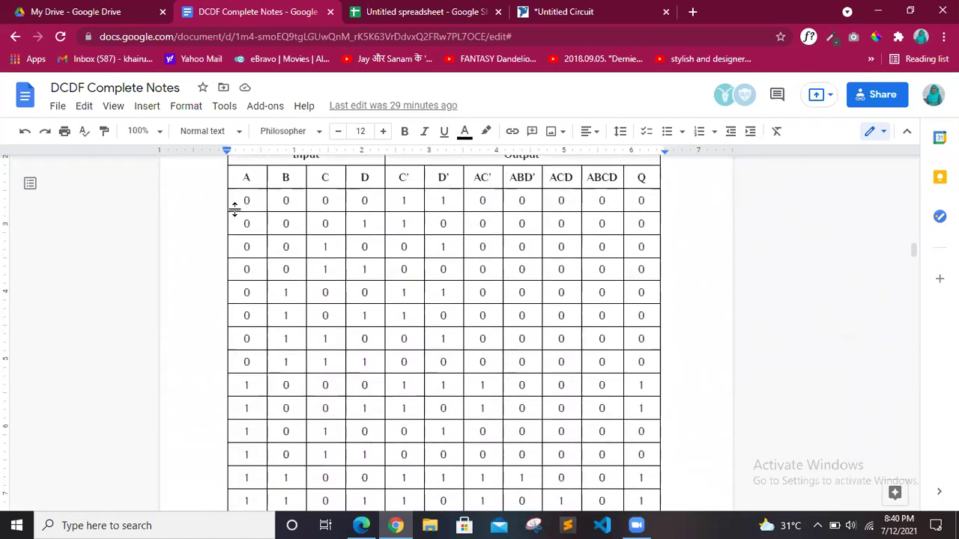
Examine the A input column of Example (b)'s truth table from the first row to the last
{"action": "left_click_drag", "start_coordinate": [240, 196], "coordinate": [283, 379]}
{"action": "scroll", "coordinate": [285, 381], "scroll_direction": "down", "scroll_amount": 3}
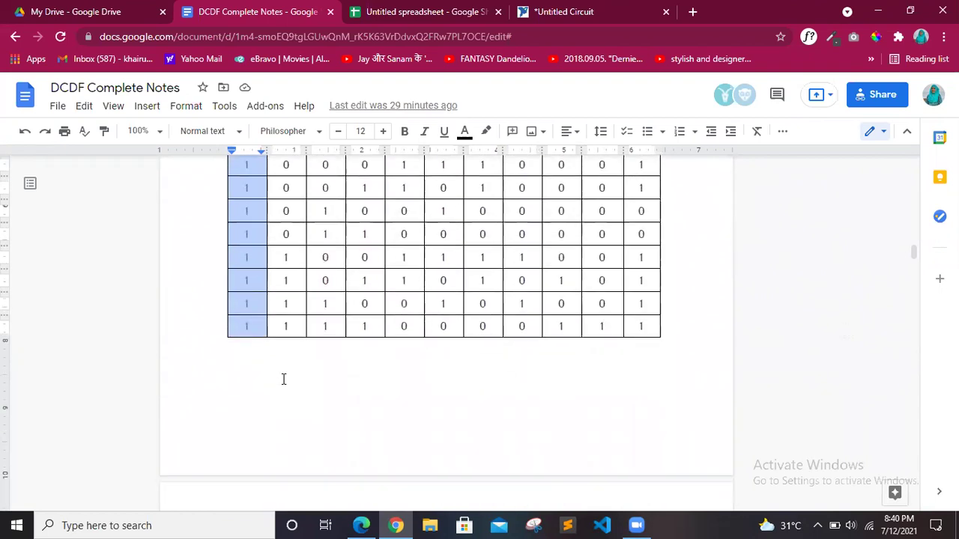
{"action": "left_click", "coordinate": [284, 379]}
{"action": "scroll", "coordinate": [285, 379], "scroll_direction": "up", "scroll_amount": 3}
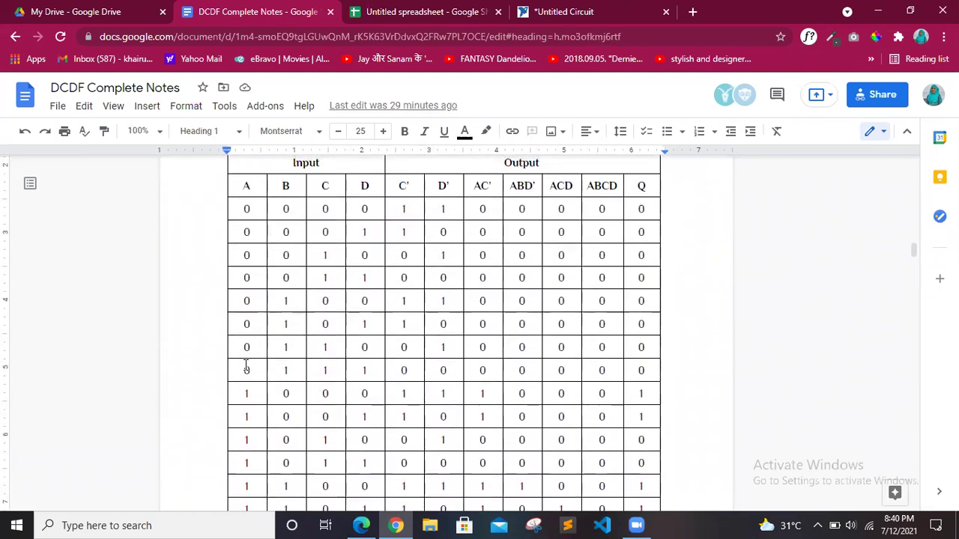
{"action": "scroll", "coordinate": [247, 375], "scroll_direction": "down", "scroll_amount": 3}
{"action": "scroll", "coordinate": [343, 319], "scroll_direction": "up", "scroll_amount": 3}
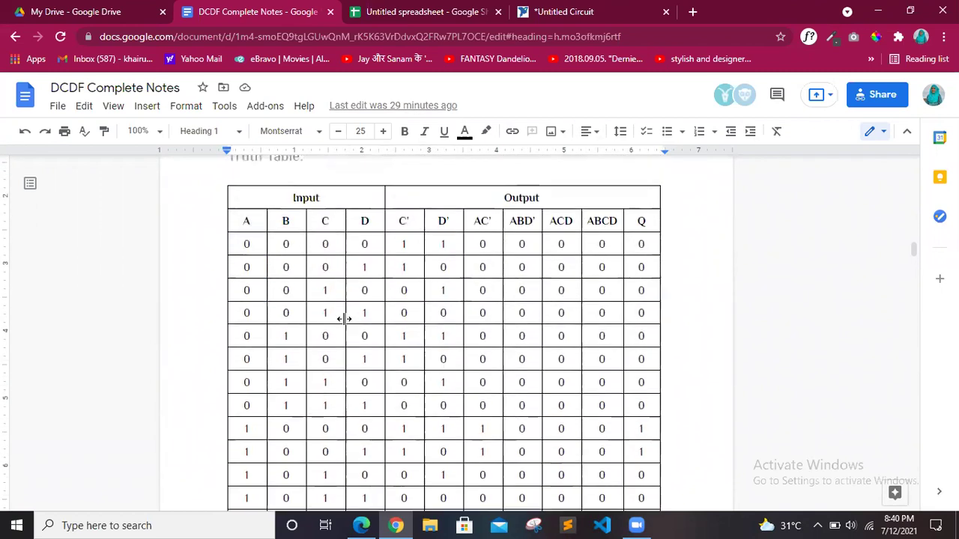
{"action": "scroll", "coordinate": [289, 392], "scroll_direction": "down", "scroll_amount": 3}
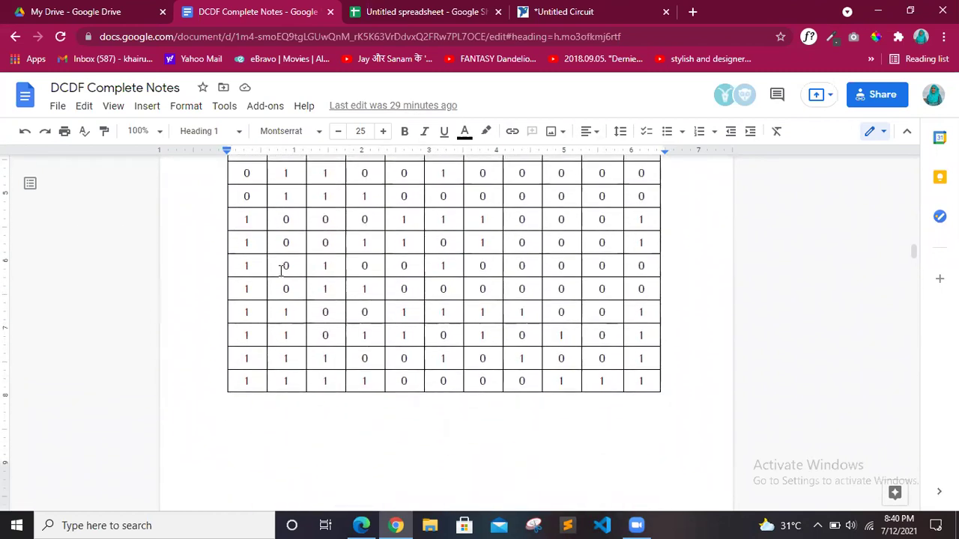
Examine the pattern of 0s and 1s in the first eight rows of the C input column
{"action": "scroll", "coordinate": [317, 344], "scroll_direction": "up", "scroll_amount": 3}
{"action": "left_click", "coordinate": [326, 220]}
{"action": "left_click_drag", "start_coordinate": [327, 243], "coordinate": [335, 384]}
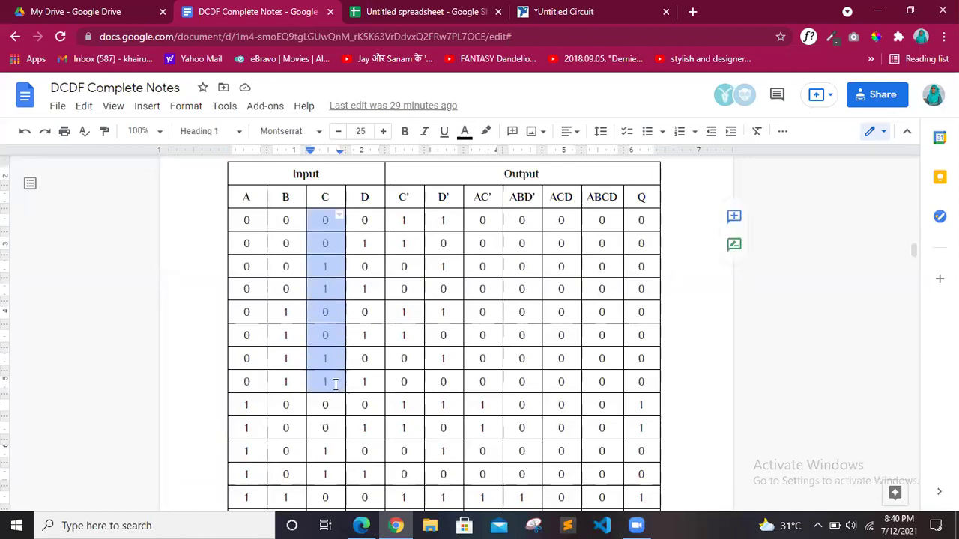
{"action": "scroll", "coordinate": [335, 384], "scroll_direction": "down", "scroll_amount": 2}
{"action": "scroll", "coordinate": [440, 235], "scroll_direction": "up", "scroll_amount": 4}
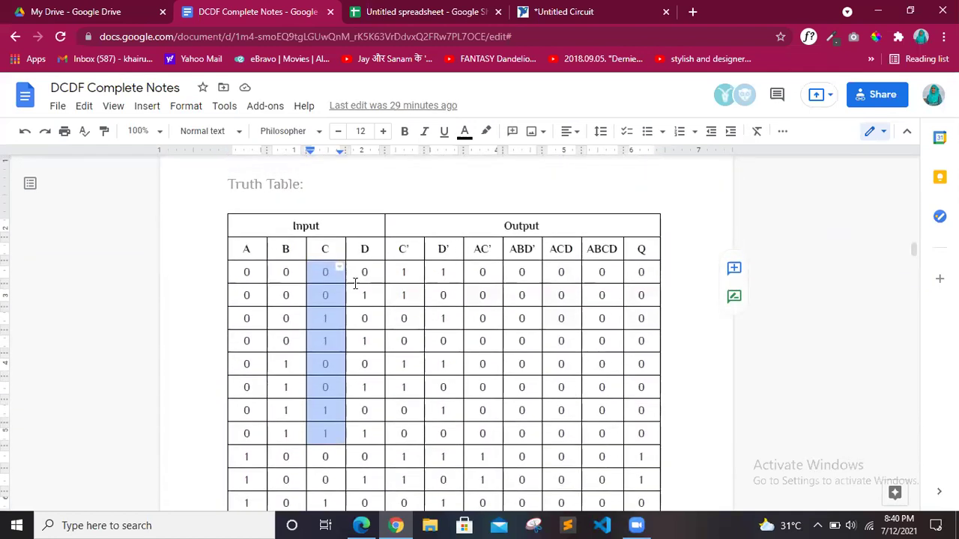
{"action": "scroll", "coordinate": [353, 417], "scroll_direction": "down", "scroll_amount": 1}
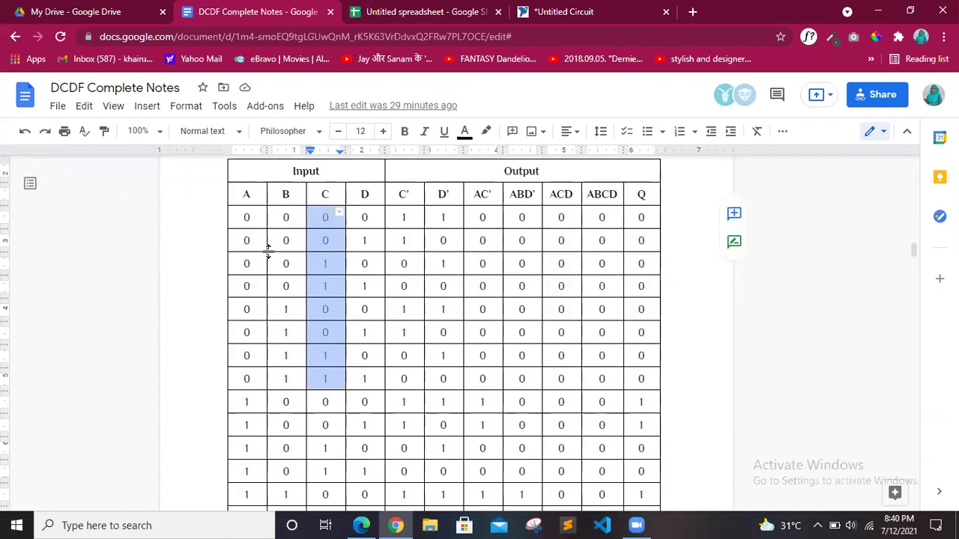
Go through the input headings from D back to A and look over the table's lower rows
{"action": "left_click", "coordinate": [365, 192]}
{"action": "left_click", "coordinate": [336, 194]}
{"action": "left_click", "coordinate": [285, 195]}
{"action": "left_click", "coordinate": [253, 197]}
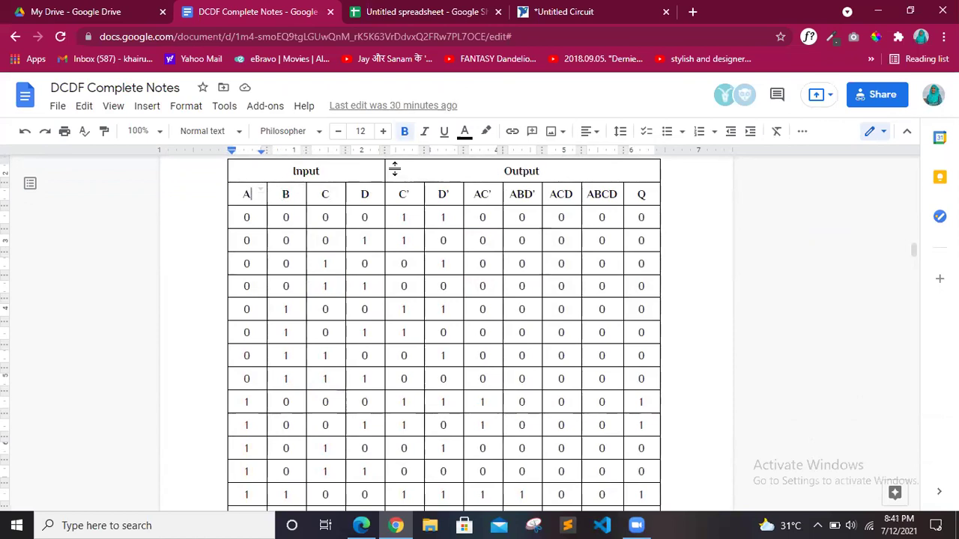
{"action": "scroll", "coordinate": [314, 343], "scroll_direction": "down", "scroll_amount": 3}
{"action": "scroll", "coordinate": [317, 343], "scroll_direction": "up", "scroll_amount": 2}
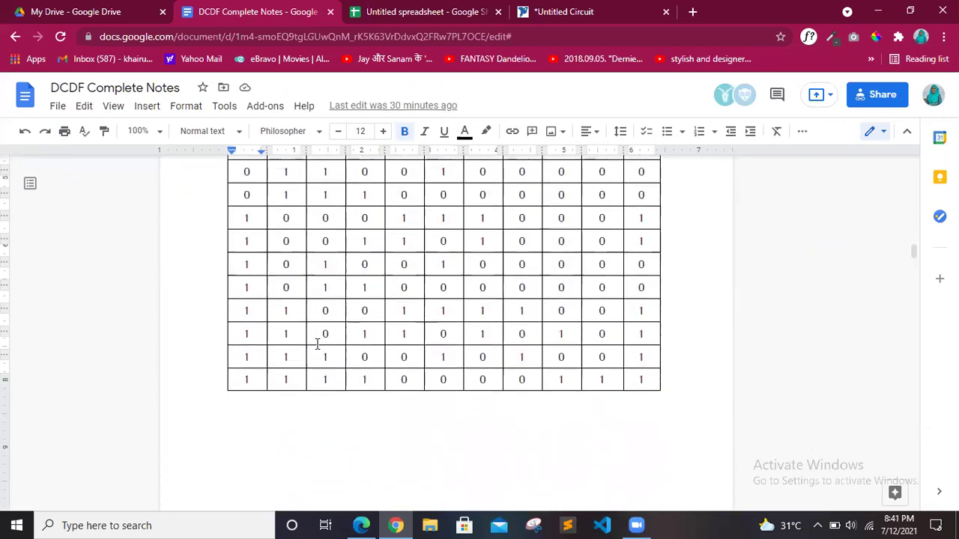
{"action": "scroll", "coordinate": [329, 202], "scroll_direction": "up", "scroll_amount": 1}
{"action": "scroll", "coordinate": [273, 224], "scroll_direction": "up", "scroll_amount": 1}
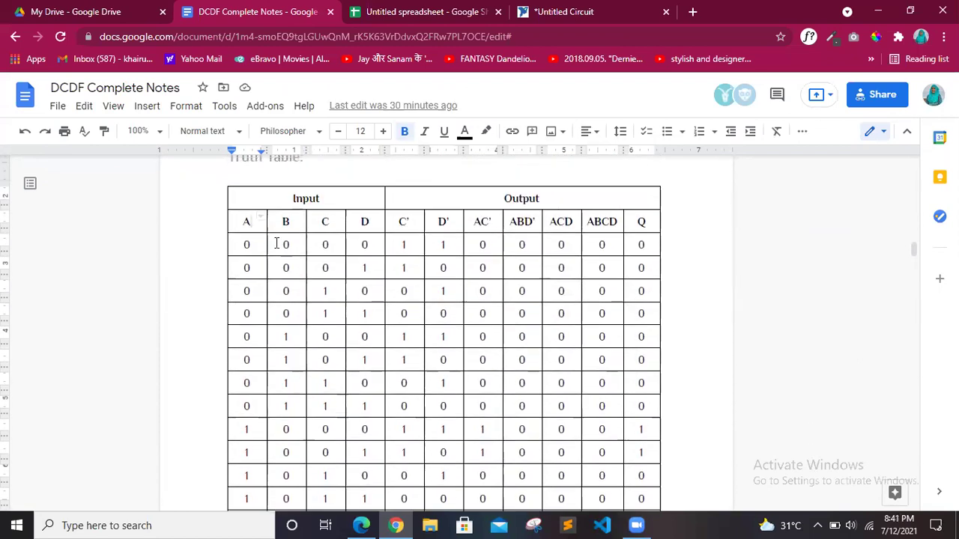
Revisit the D, C, B and A headings in turn and review the input combinations listed beneath them
{"action": "left_click", "coordinate": [365, 222]}
{"action": "left_click", "coordinate": [329, 221]}
{"action": "left_click", "coordinate": [288, 223]}
{"action": "left_click", "coordinate": [249, 223]}
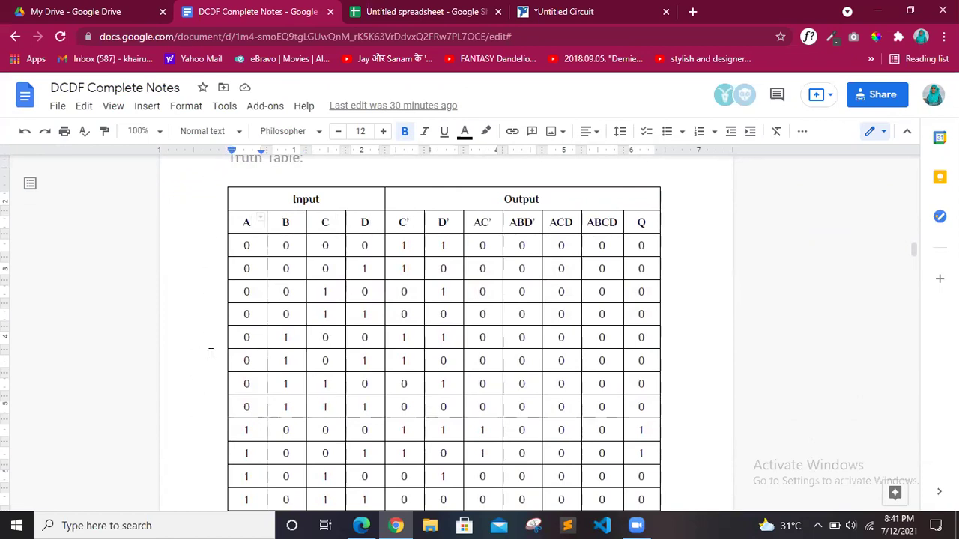
{"action": "scroll", "coordinate": [336, 366], "scroll_direction": "down", "scroll_amount": 2}
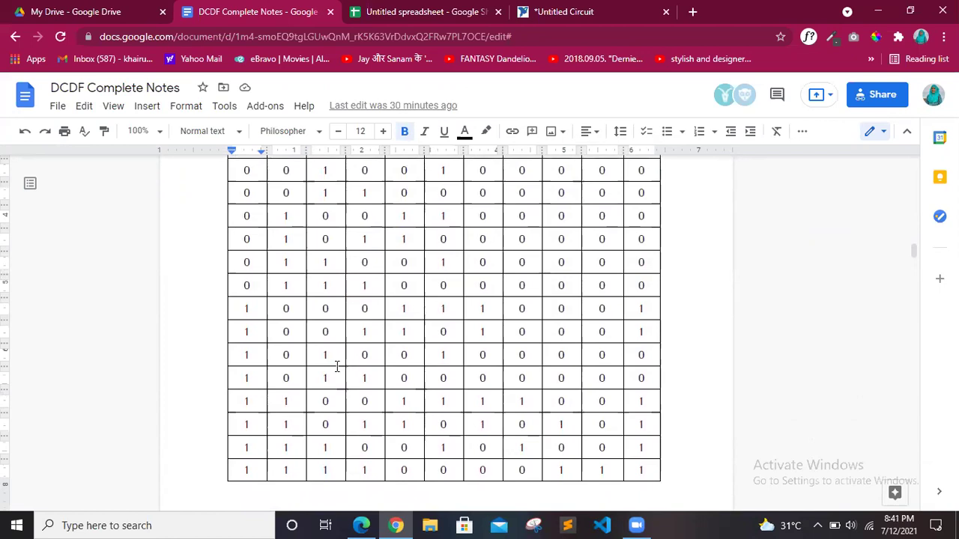
{"action": "scroll", "coordinate": [337, 365], "scroll_direction": "up", "scroll_amount": 1}
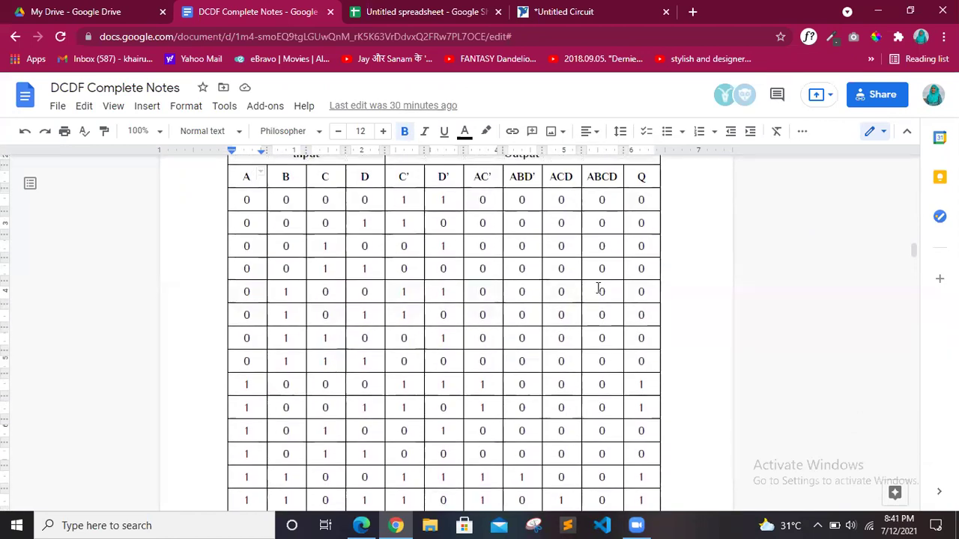
Study the AC' output column of Example (b)'s truth table and pick out the rows containing 1
{"action": "scroll", "coordinate": [403, 247], "scroll_direction": "up", "scroll_amount": 1}
{"action": "scroll", "coordinate": [407, 360], "scroll_direction": "down", "scroll_amount": 2}
{"action": "scroll", "coordinate": [406, 361], "scroll_direction": "up", "scroll_amount": 1}
{"action": "scroll", "coordinate": [484, 240], "scroll_direction": "up", "scroll_amount": 1}
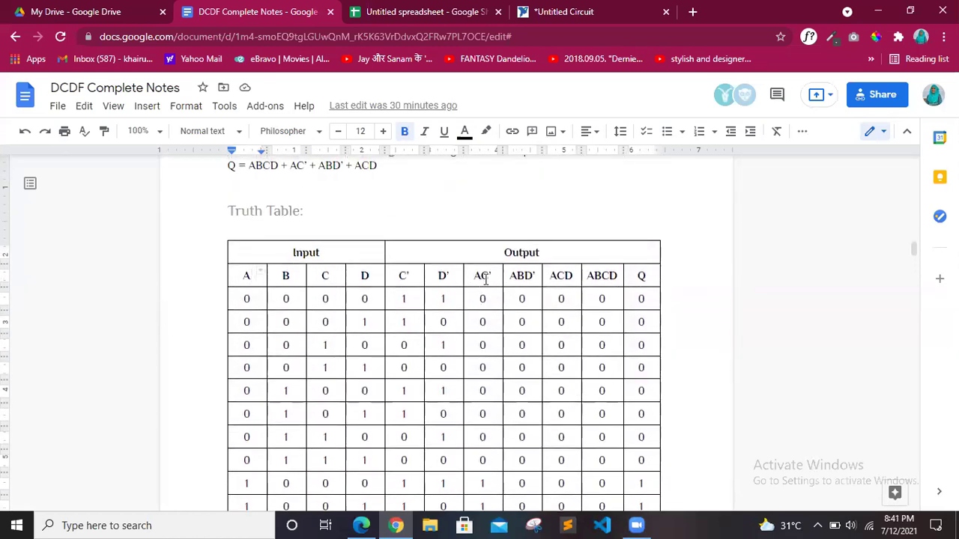
{"action": "scroll", "coordinate": [488, 277], "scroll_direction": "down", "scroll_amount": 3}
{"action": "left_click_drag", "start_coordinate": [477, 283], "coordinate": [483, 306]}
{"action": "left_click_drag", "start_coordinate": [487, 392], "coordinate": [485, 382]}
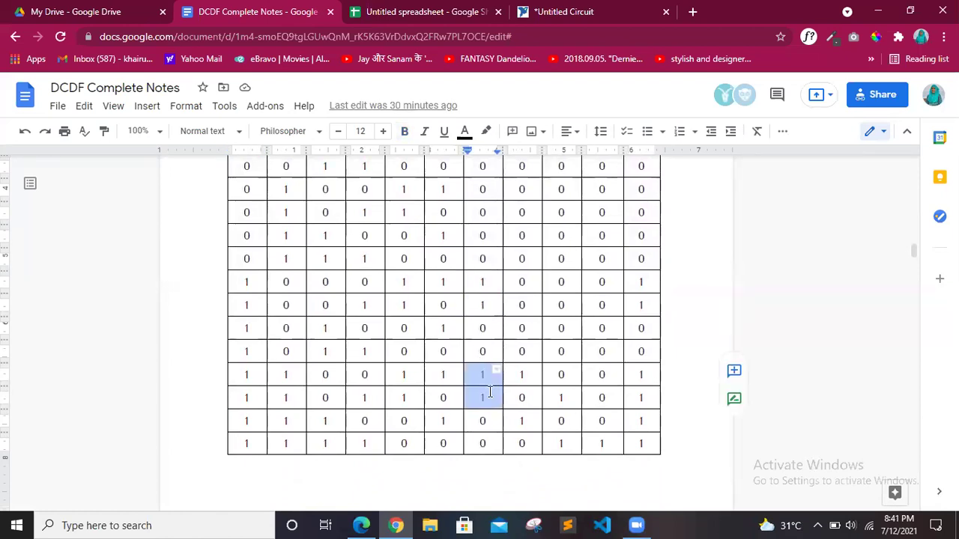
Examine the ABD' output column of Example (b)'s truth table and pick out the rows containing 1
{"action": "scroll", "coordinate": [486, 392], "scroll_direction": "up", "scroll_amount": 2}
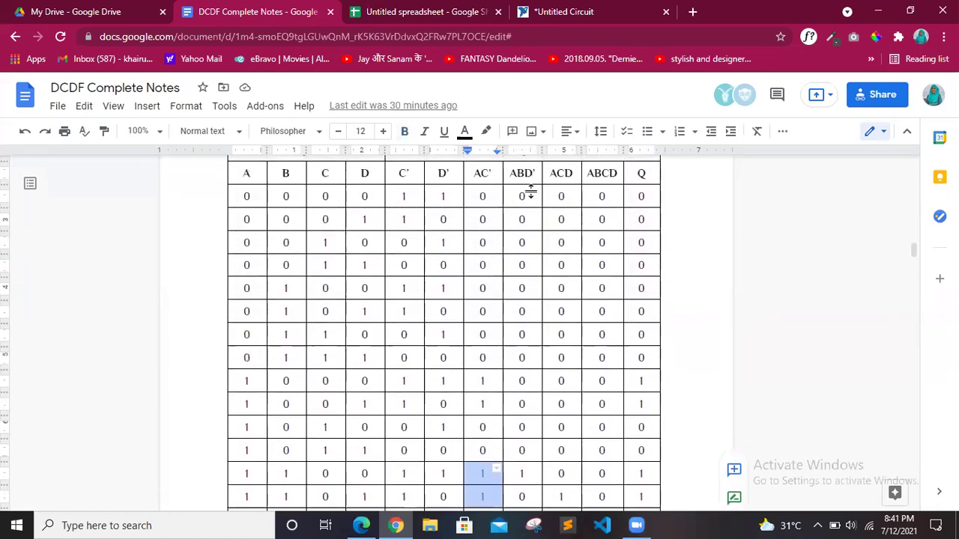
{"action": "scroll", "coordinate": [517, 364], "scroll_direction": "down", "scroll_amount": 3}
{"action": "left_click_drag", "start_coordinate": [517, 281], "coordinate": [522, 333]}
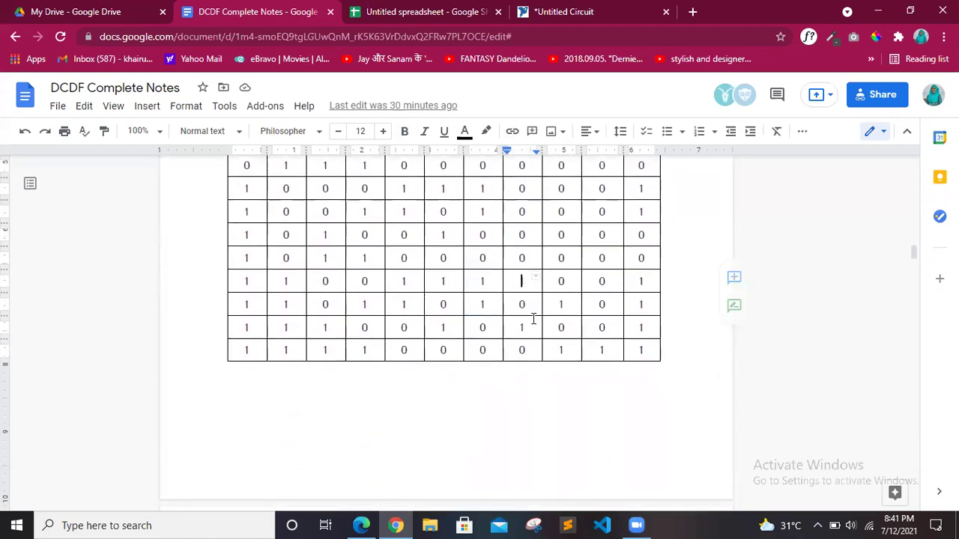
{"action": "scroll", "coordinate": [525, 329], "scroll_direction": "up", "scroll_amount": 4}
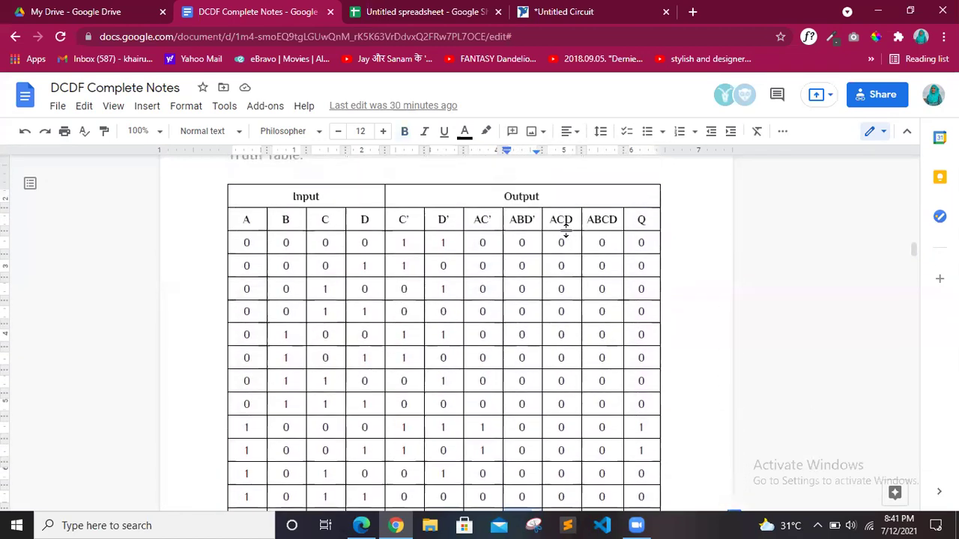
Go from the ACD heading down its column and mark the rows that contain 1
{"action": "left_click", "coordinate": [568, 218]}
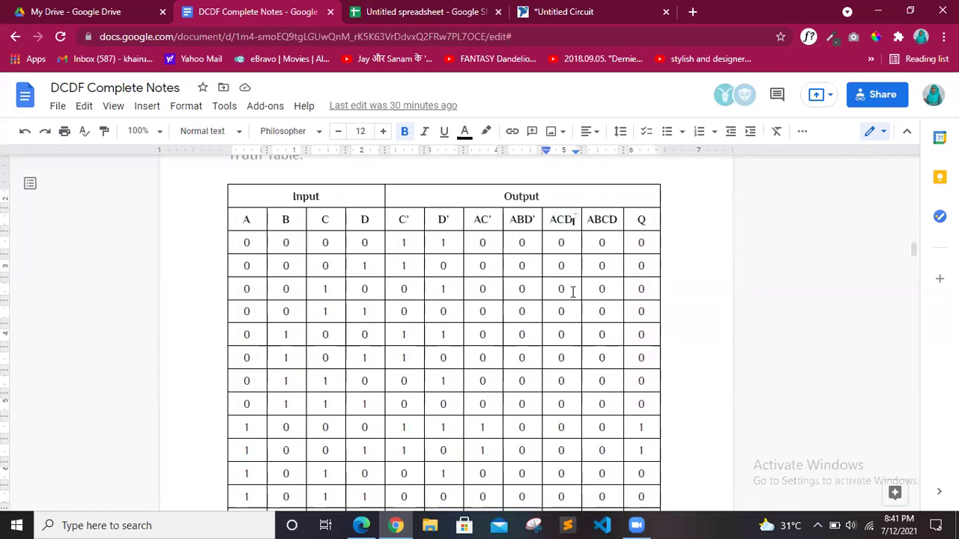
{"action": "scroll", "coordinate": [573, 291], "scroll_direction": "down", "scroll_amount": 3}
{"action": "left_click_drag", "start_coordinate": [560, 352], "coordinate": [563, 397]}
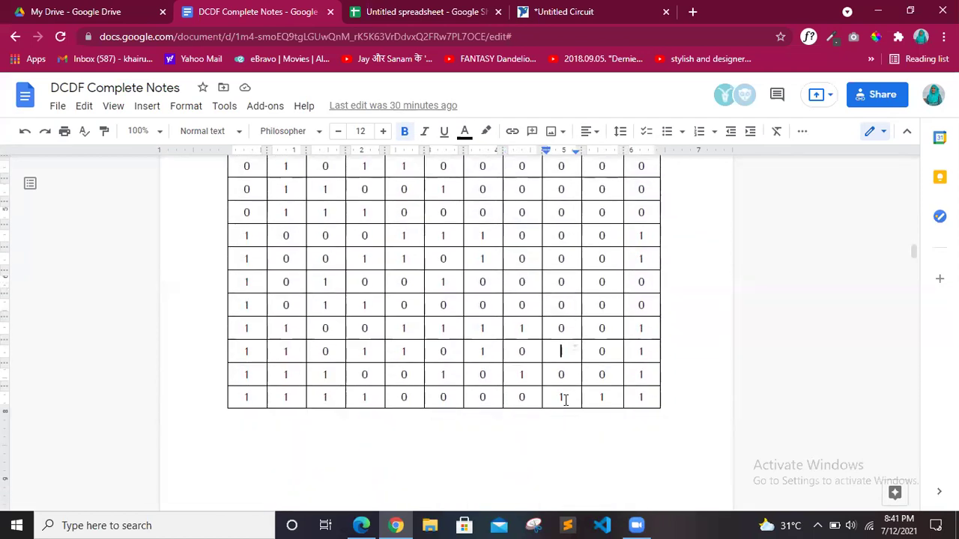
{"action": "scroll", "coordinate": [563, 375], "scroll_direction": "up", "scroll_amount": 3}
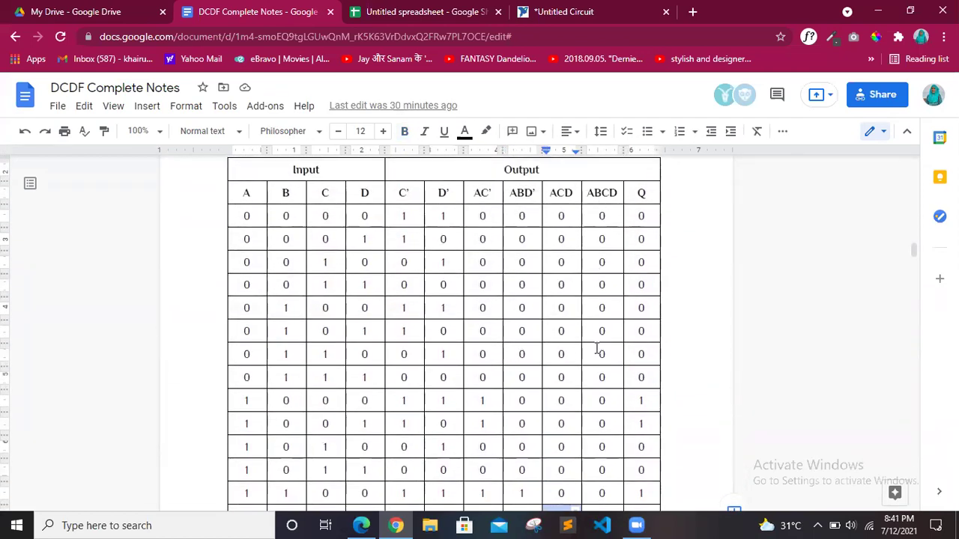
Check the ABCD output column from its heading to the row containing 1
{"action": "scroll", "coordinate": [597, 349], "scroll_direction": "down", "scroll_amount": 3}
{"action": "left_click", "coordinate": [601, 395]}
{"action": "scroll", "coordinate": [649, 233], "scroll_direction": "up", "scroll_amount": 5}
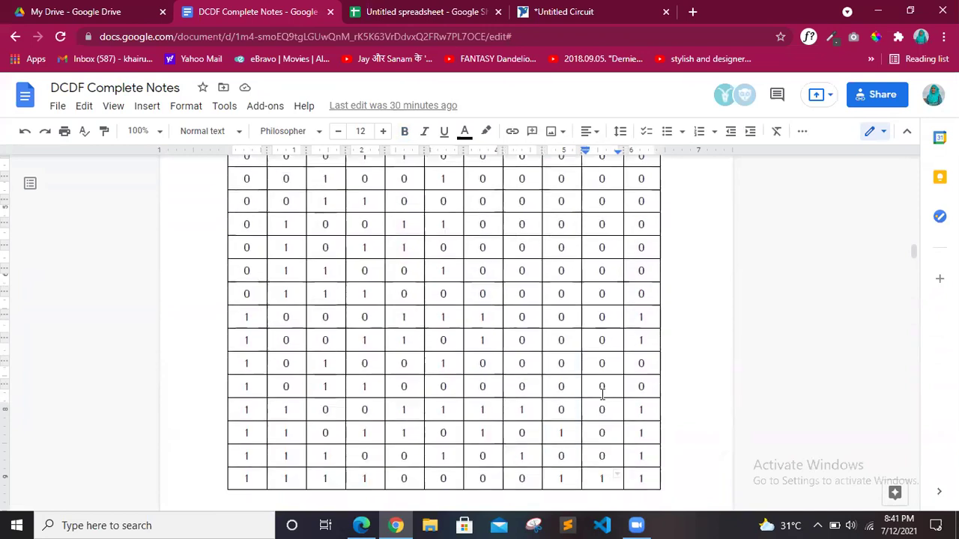
{"action": "scroll", "coordinate": [649, 240], "scroll_direction": "down", "scroll_amount": 5}
{"action": "type", "text": "1"}
Highlight the groups of 1s in the final Q output column and review that column
{"action": "left_click_drag", "start_coordinate": [638, 249], "coordinate": [646, 275]}
{"action": "left_click_drag", "start_coordinate": [633, 347], "coordinate": [649, 413]}
{"action": "scroll", "coordinate": [652, 412], "scroll_direction": "up", "scroll_amount": 2}
{"action": "scroll", "coordinate": [653, 412], "scroll_direction": "down", "scroll_amount": 8}
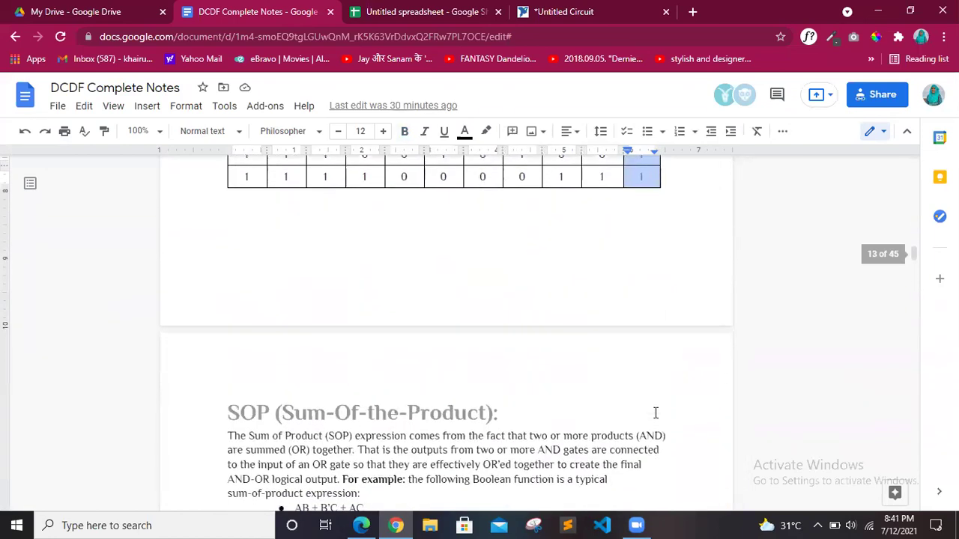
{"action": "scroll", "coordinate": [652, 408], "scroll_direction": "up", "scroll_amount": 4}
Reread Example (b)'s expression Q = ABCD + AC' + ABD' + ACD, view the Multisim circuit, and return to the notes
{"action": "scroll", "coordinate": [647, 402], "scroll_direction": "up", "scroll_amount": 7}
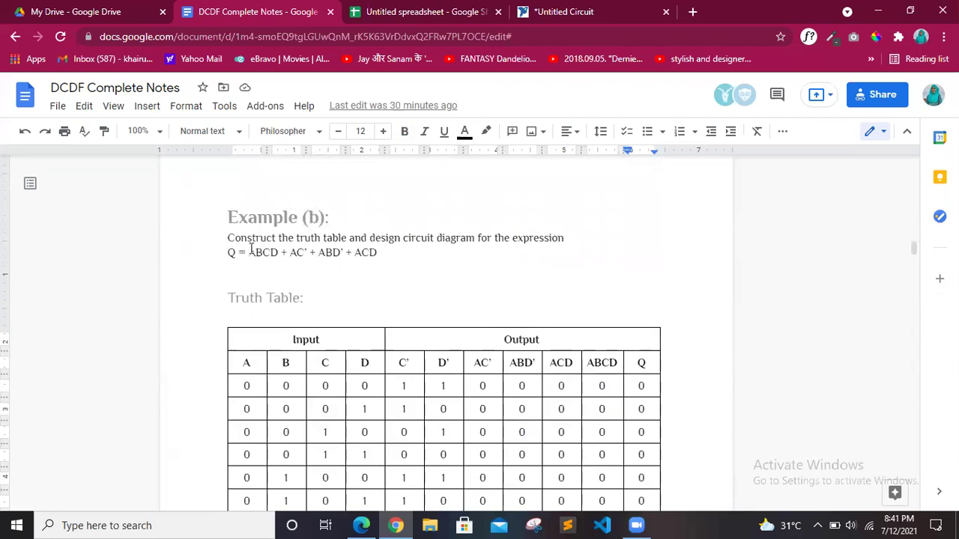
{"action": "double_click", "coordinate": [253, 252]}
{"action": "left_click_drag", "start_coordinate": [294, 254], "coordinate": [380, 253]}
{"action": "left_click", "coordinate": [380, 253]}
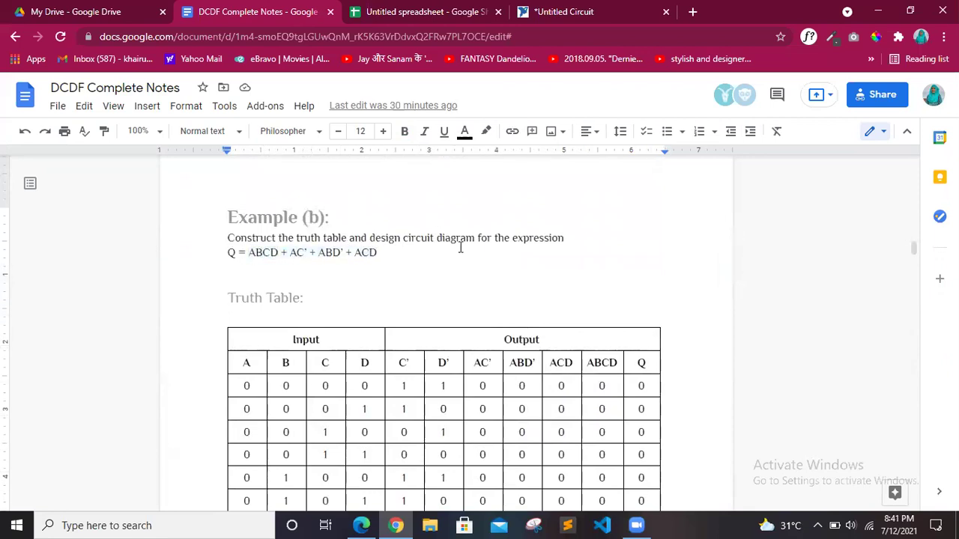
{"action": "key", "text": "ctrl+4"}
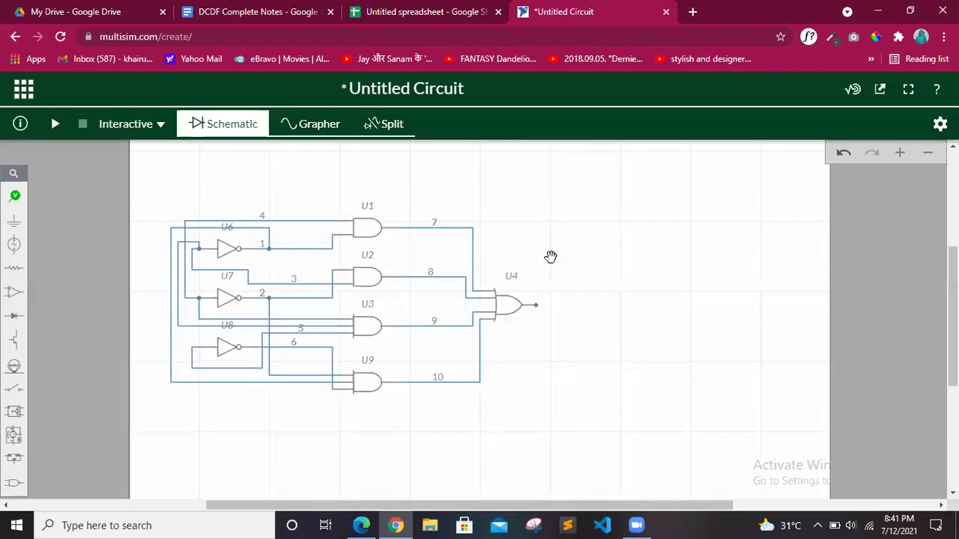
{"action": "key", "text": "ctrl+2"}
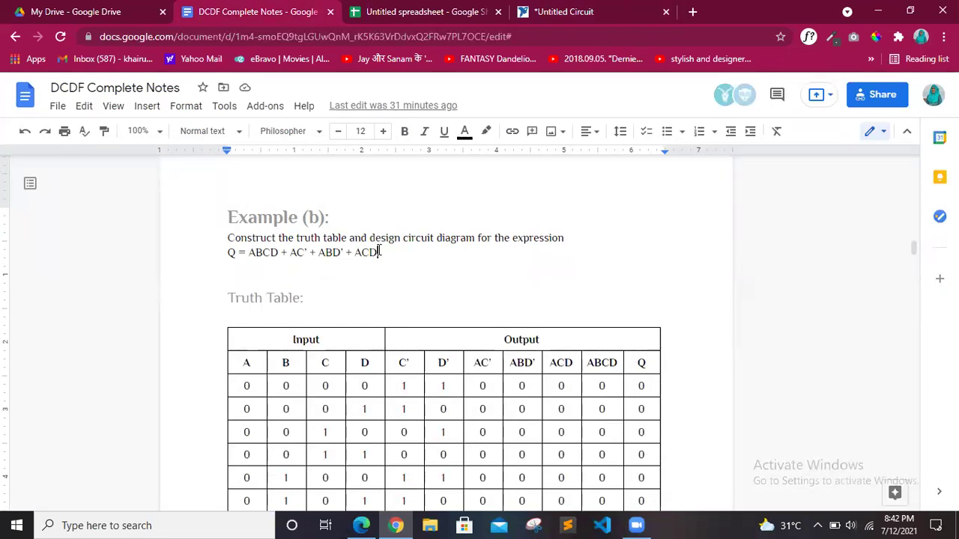
Highlight the whole right-hand side of Example (b)'s expression and compare it with the truth table headings
{"action": "left_click", "coordinate": [251, 252], "text": "shift"}
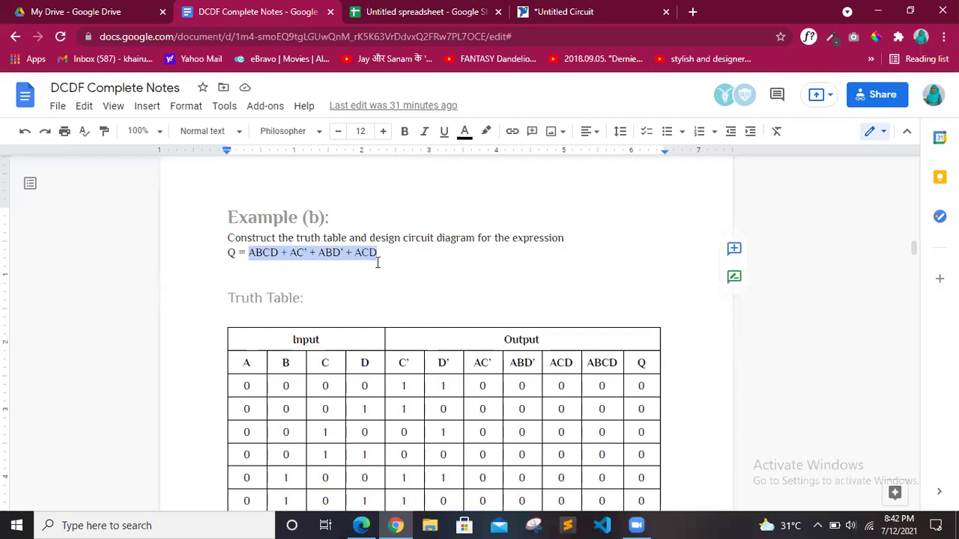
{"action": "scroll", "coordinate": [378, 262], "scroll_direction": "down", "scroll_amount": 3}
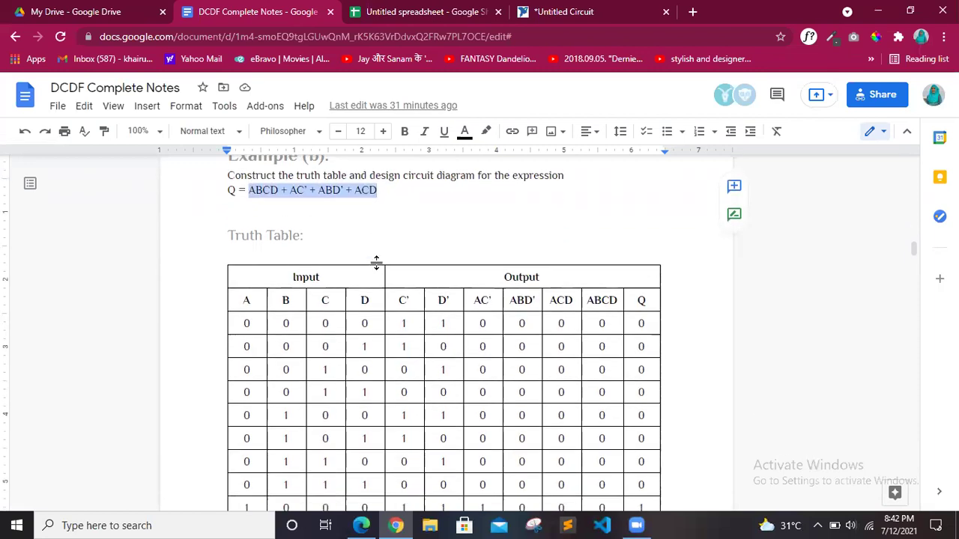
{"action": "scroll", "coordinate": [378, 262], "scroll_direction": "down", "scroll_amount": 1}
{"action": "scroll", "coordinate": [375, 248], "scroll_direction": "up", "scroll_amount": 2}
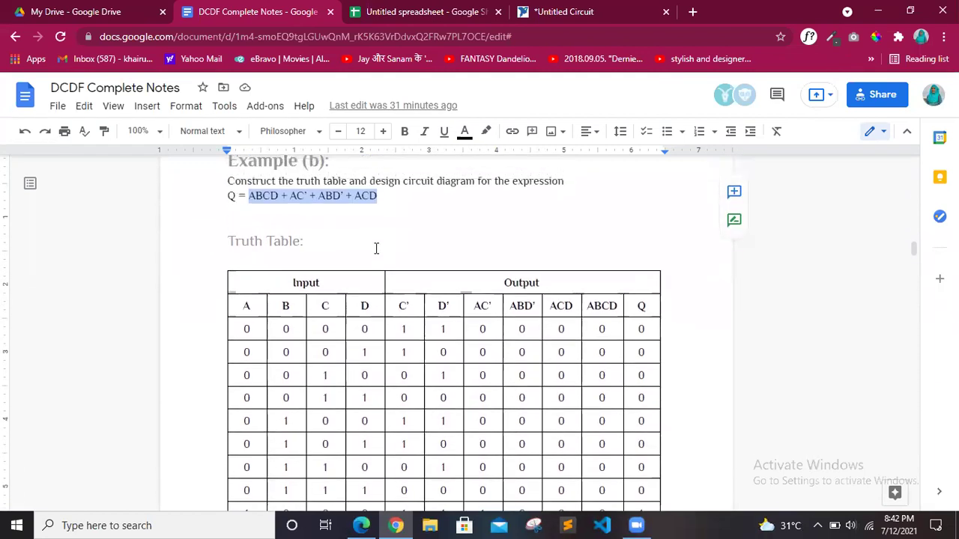
{"action": "left_click", "coordinate": [318, 229]}
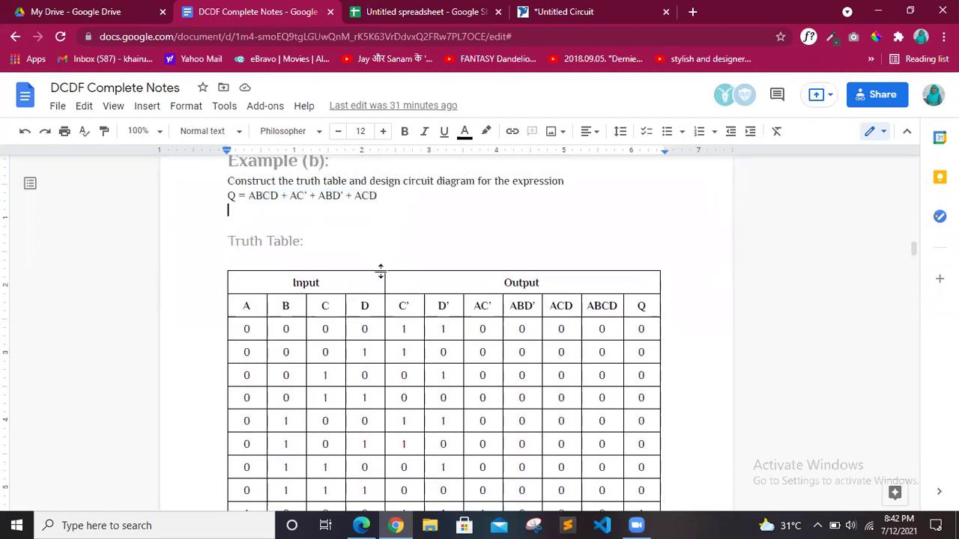
Look over the last rows of Example (b)'s truth table and the end of that page
{"action": "scroll", "coordinate": [381, 272], "scroll_direction": "down", "scroll_amount": 5}
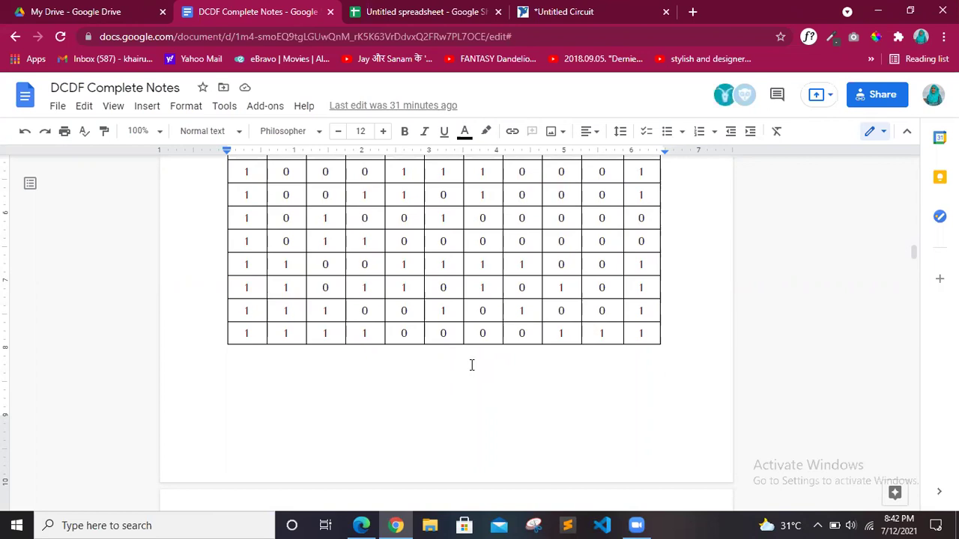
{"action": "scroll", "coordinate": [472, 365], "scroll_direction": "down", "scroll_amount": 3}
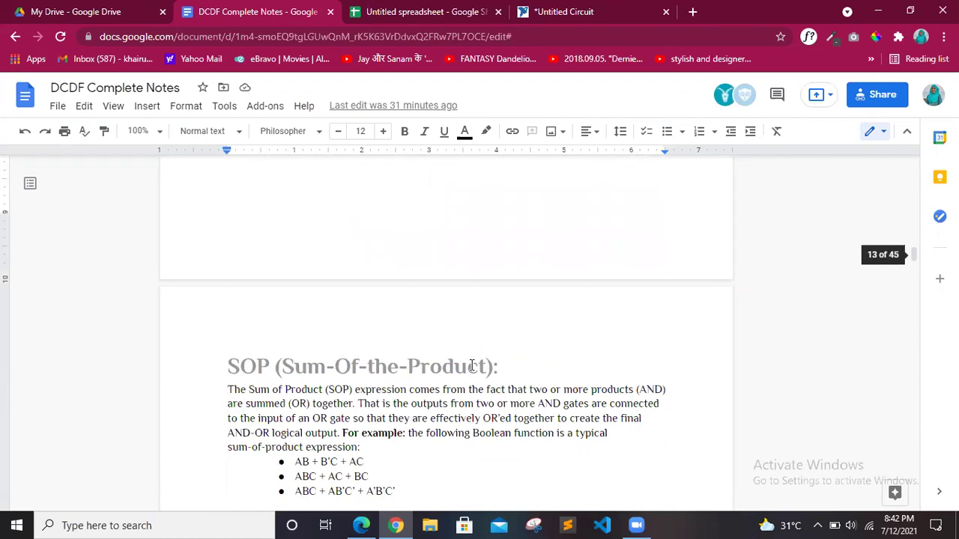
{"action": "scroll", "coordinate": [471, 365], "scroll_direction": "up", "scroll_amount": 4}
{"action": "scroll", "coordinate": [608, 314], "scroll_direction": "down", "scroll_amount": 2}
{"action": "scroll", "coordinate": [608, 315], "scroll_direction": "up", "scroll_amount": 2}
{"action": "scroll", "coordinate": [607, 315], "scroll_direction": "down", "scroll_amount": 2}
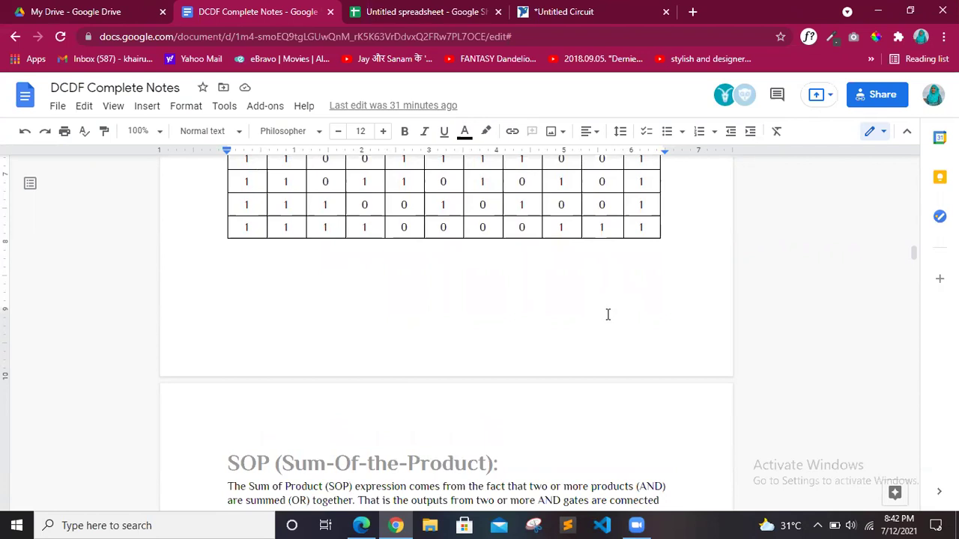
Go to the SOP (Sum-Of-the-Product) section and look over its introduction and example expressions
{"action": "scroll", "coordinate": [608, 314], "scroll_direction": "down", "scroll_amount": 2}
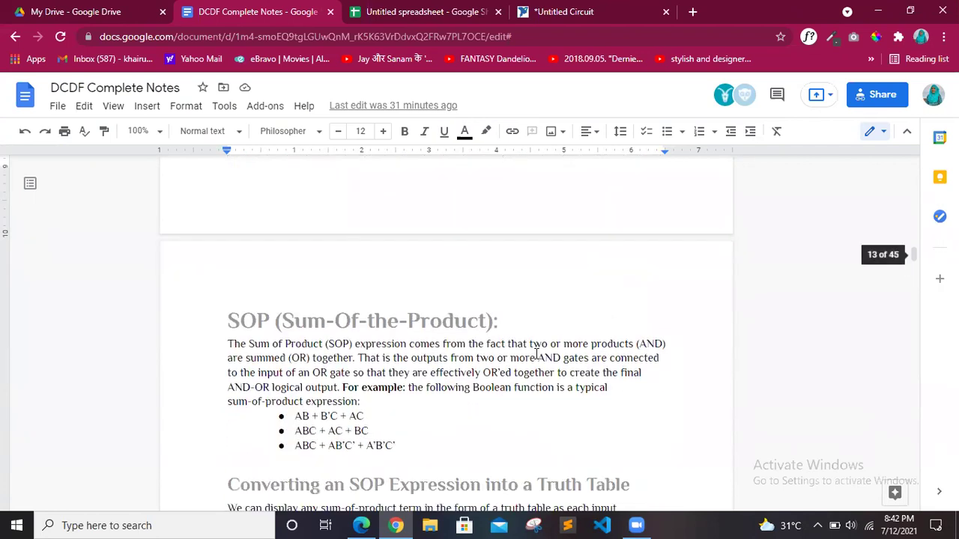
{"action": "scroll", "coordinate": [515, 363], "scroll_direction": "down", "scroll_amount": 1}
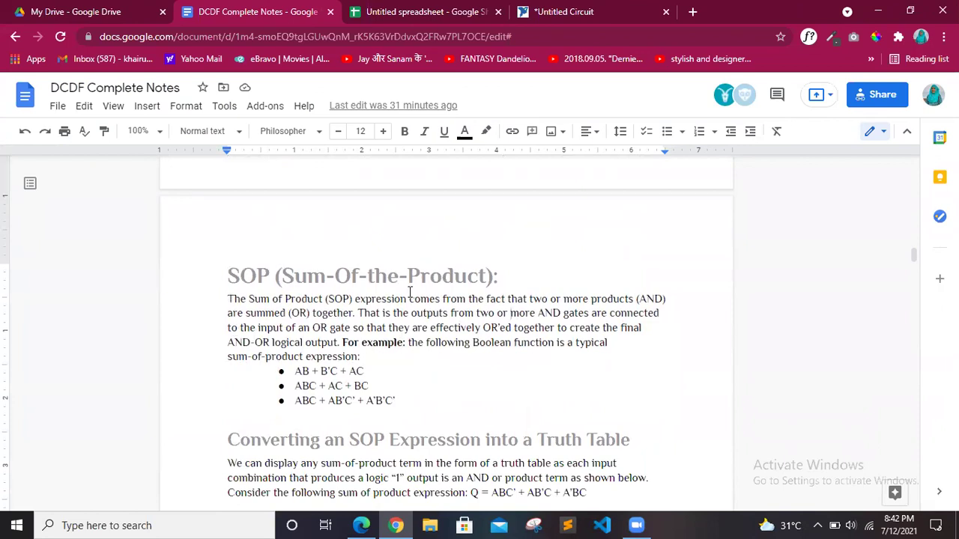
{"action": "scroll", "coordinate": [409, 292], "scroll_direction": "down", "scroll_amount": 1}
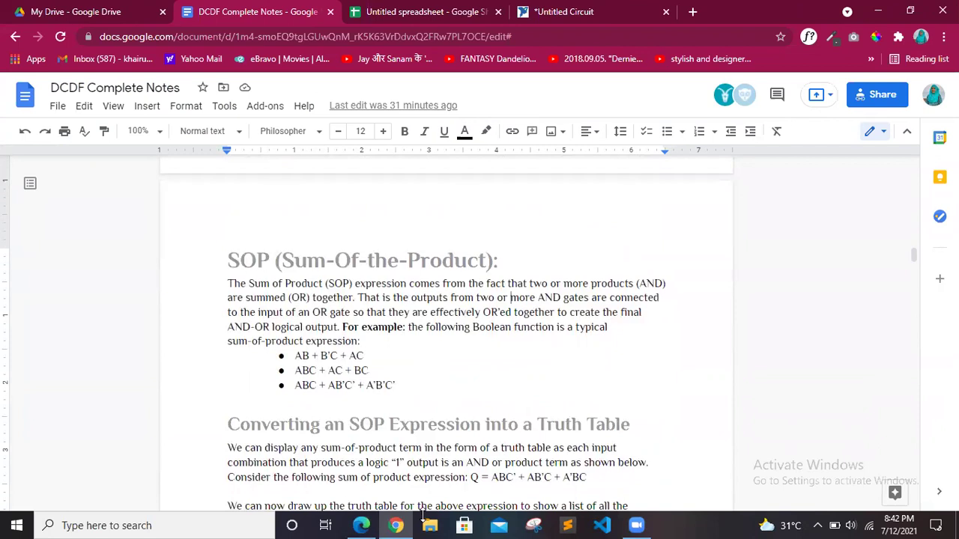
{"action": "left_click", "coordinate": [440, 368]}
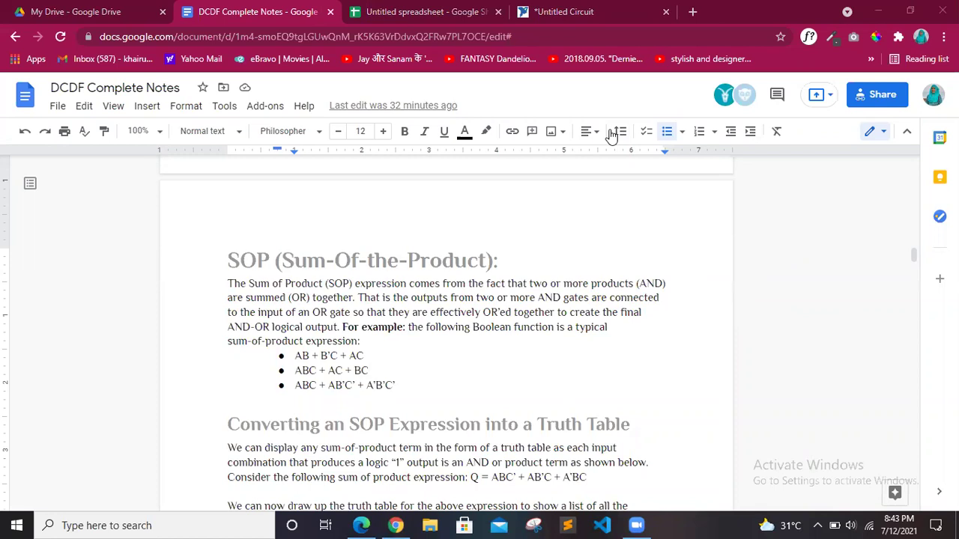
{"action": "left_click", "coordinate": [473, 310]}
{"action": "scroll", "coordinate": [473, 307], "scroll_direction": "down", "scroll_amount": 1}
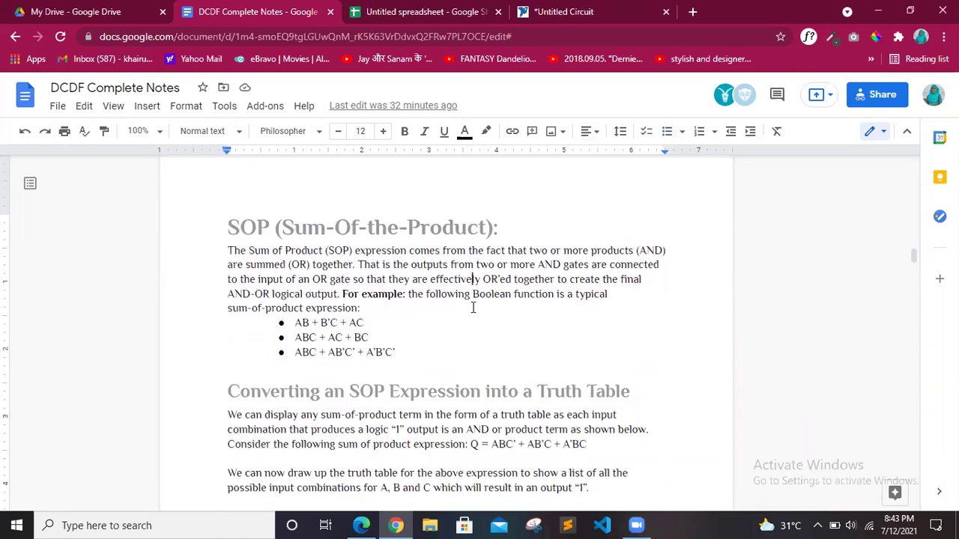
{"action": "scroll", "coordinate": [473, 307], "scroll_direction": "down", "scroll_amount": 1}
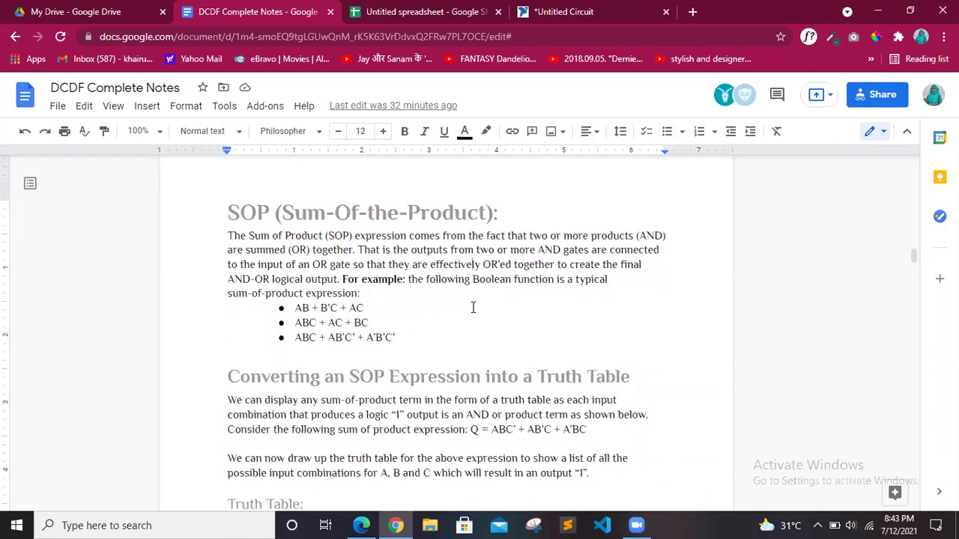
Read the SOP definition paragraph, highlighting it and the "Sum-Of-the-Product" wording in its heading
{"action": "left_click", "coordinate": [229, 214]}
{"action": "left_click", "coordinate": [481, 249]}
{"action": "left_click_drag", "start_coordinate": [391, 299], "coordinate": [227, 232]}
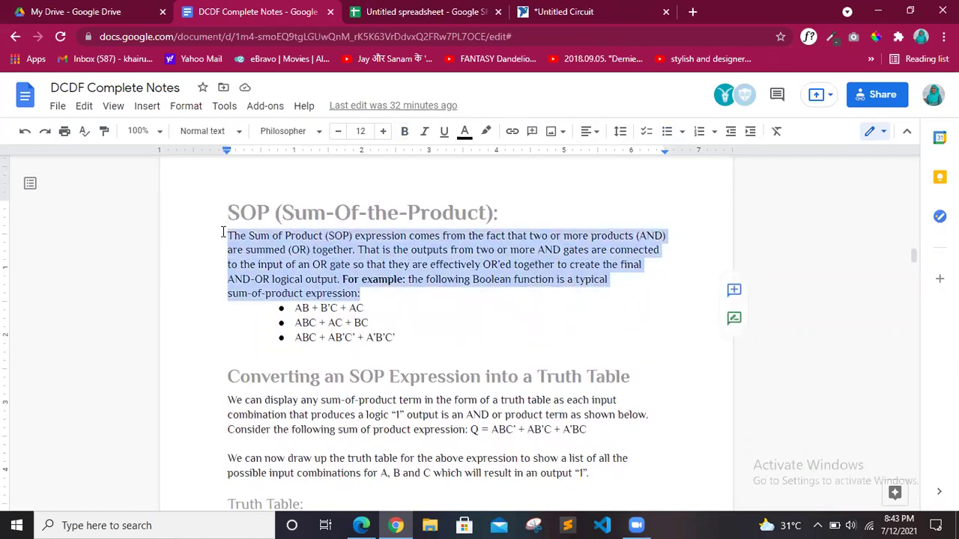
{"action": "left_click", "coordinate": [227, 233]}
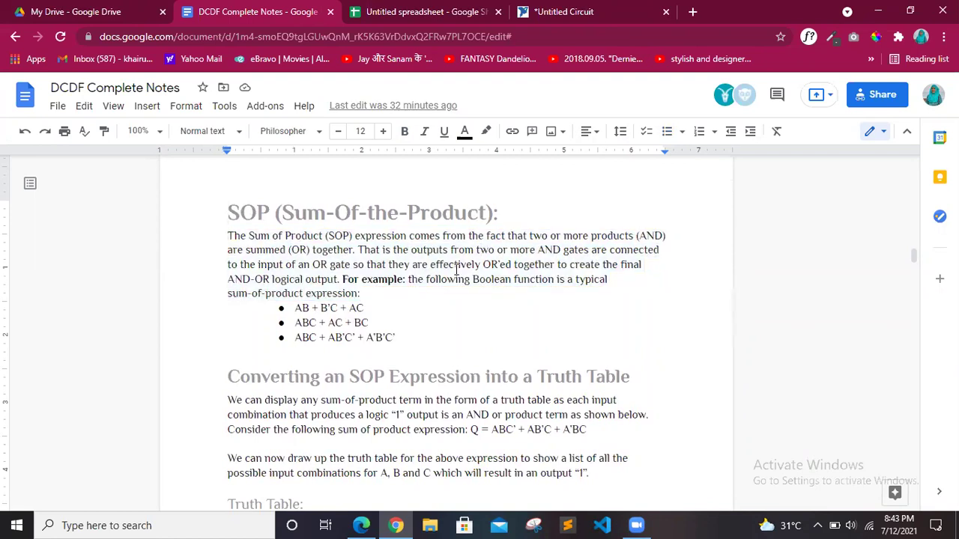
{"action": "left_click_drag", "start_coordinate": [294, 214], "coordinate": [468, 214]}
{"action": "left_click", "coordinate": [467, 215]}
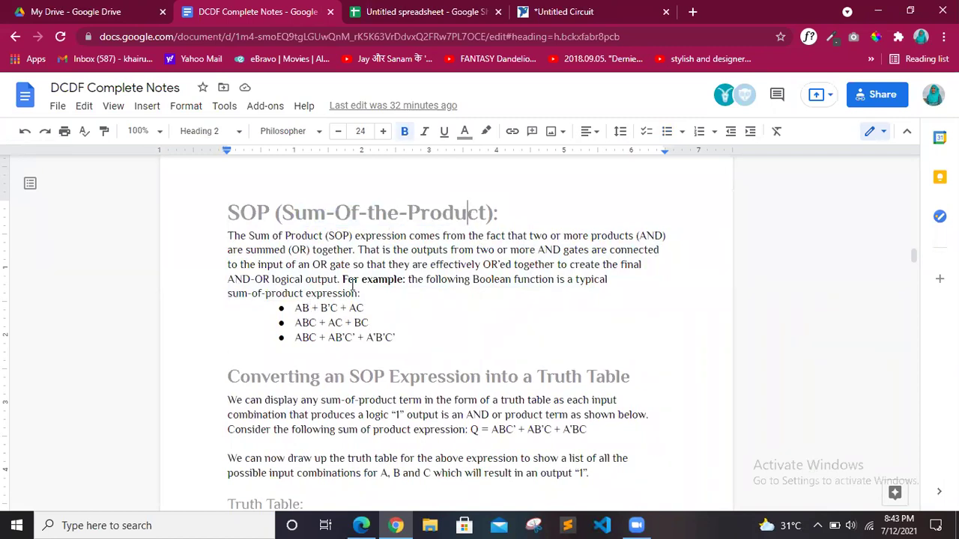
{"action": "scroll", "coordinate": [352, 285], "scroll_direction": "down", "scroll_amount": 1}
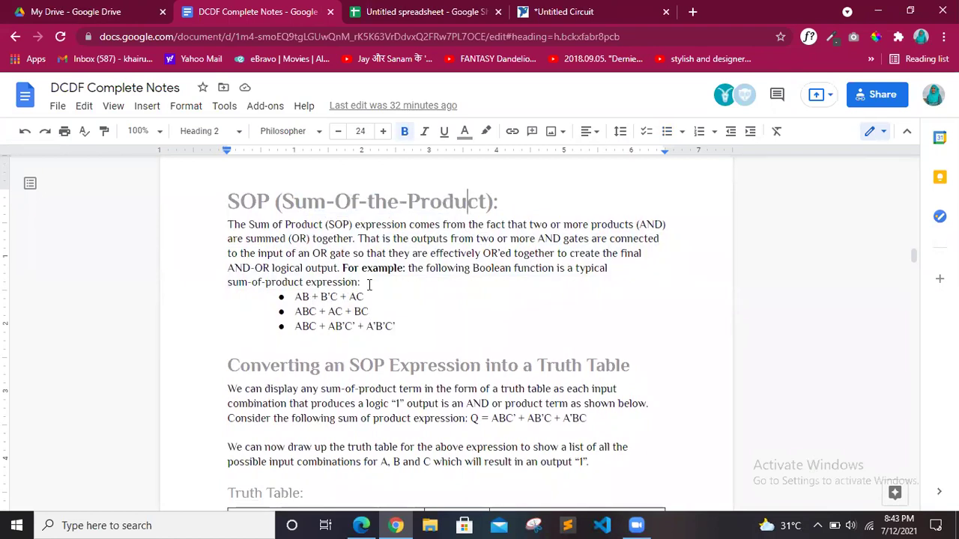
Pick out the product terms and the plus signs in the first SOP example, AB + B'C + AC
{"action": "double_click", "coordinate": [297, 298]}
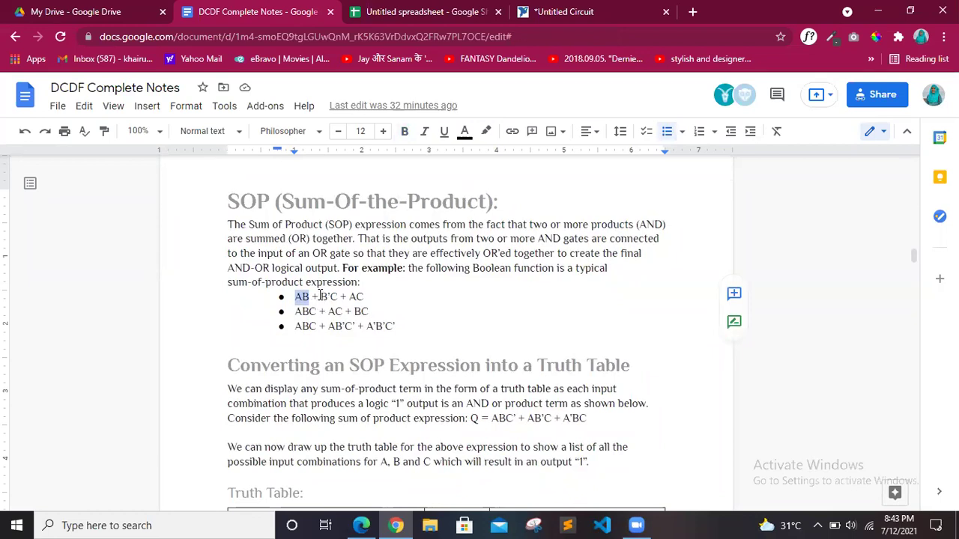
{"action": "left_click_drag", "start_coordinate": [322, 297], "coordinate": [362, 298]}
{"action": "left_click", "coordinate": [361, 297]}
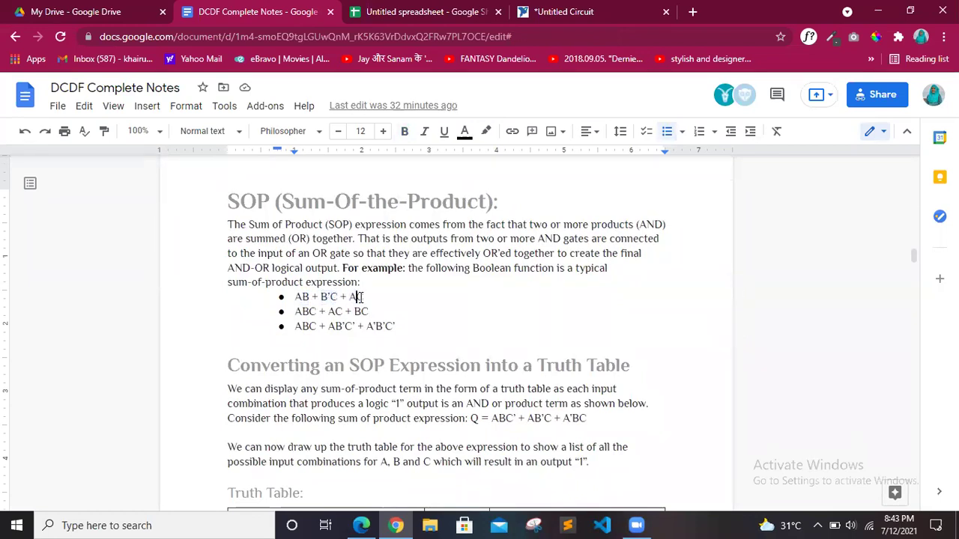
{"action": "double_click", "coordinate": [314, 297]}
{"action": "left_click_drag", "start_coordinate": [341, 298], "coordinate": [350, 298]}
{"action": "left_click", "coordinate": [351, 297]}
Match the definition's phrase about products (AND) being summed (OR) to AB, B'C and AC in the first example
{"action": "left_click_drag", "start_coordinate": [503, 225], "coordinate": [566, 241]}
{"action": "left_click", "coordinate": [566, 241]}
{"action": "left_click", "coordinate": [297, 296]}
{"action": "double_click", "coordinate": [303, 297]}
{"action": "left_click_drag", "start_coordinate": [321, 296], "coordinate": [344, 299]}
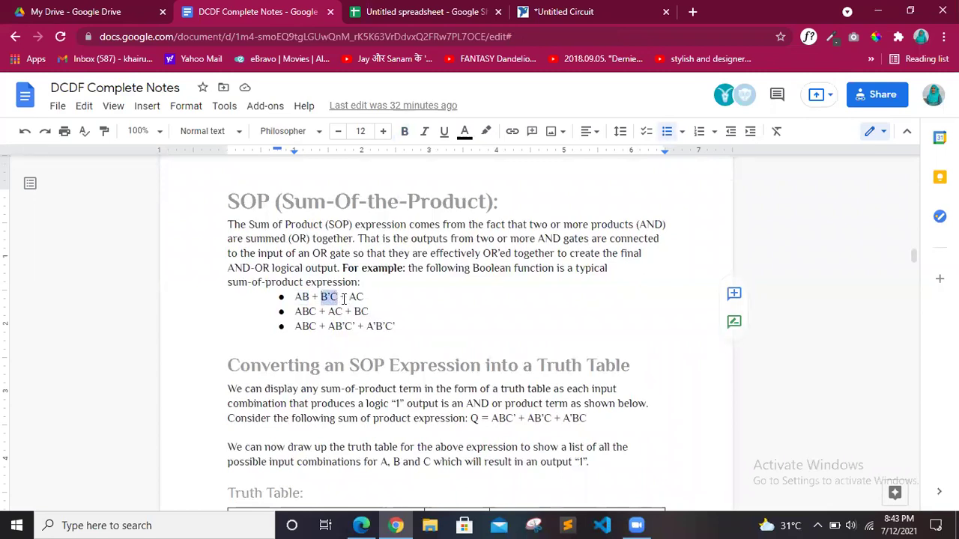
{"action": "double_click", "coordinate": [356, 297]}
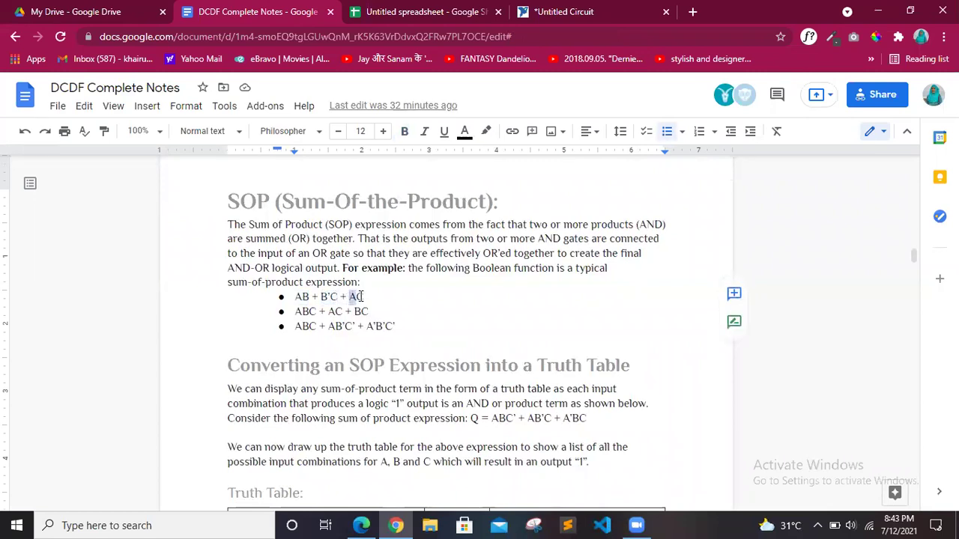
{"action": "double_click", "coordinate": [314, 296]}
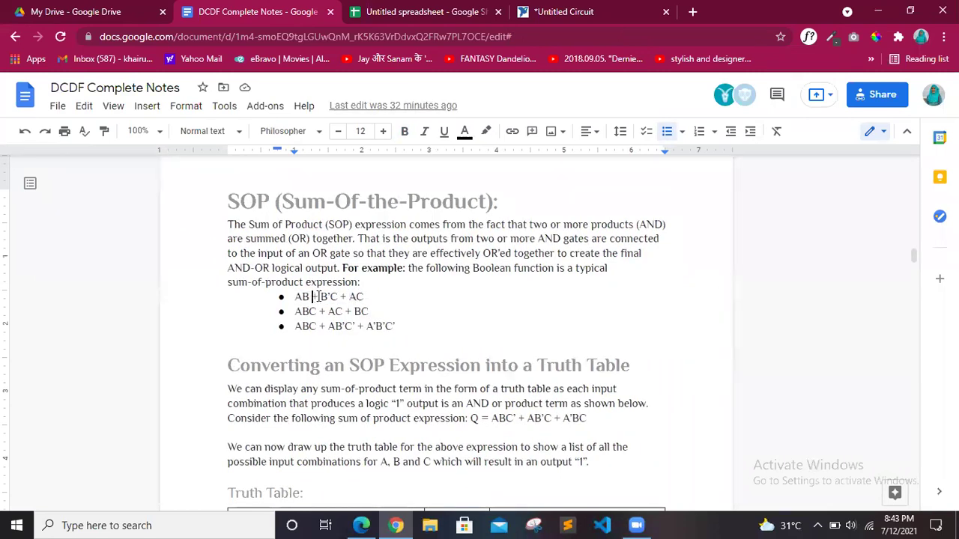
{"action": "left_click", "coordinate": [425, 334]}
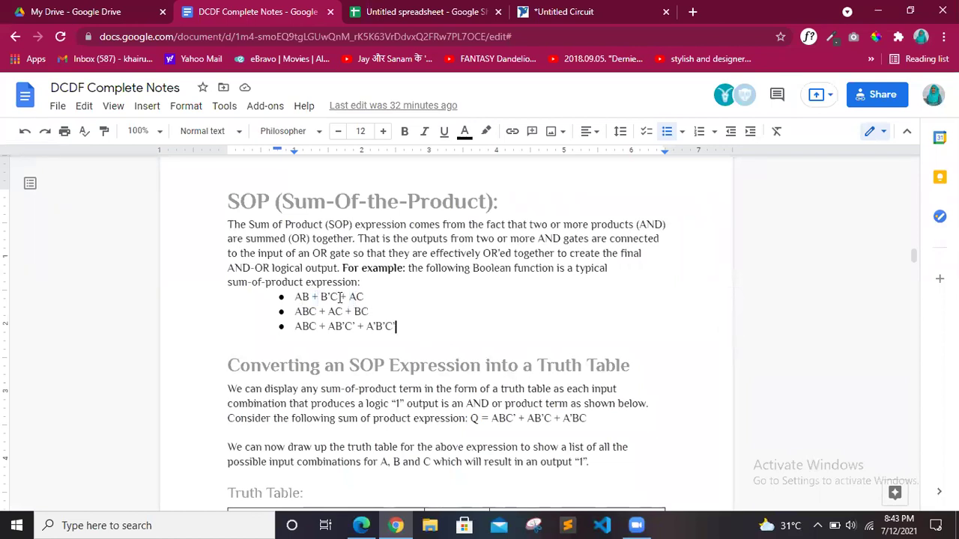
Highlight the product terms AB, B'C and AC one by one in the first SOP example
{"action": "double_click", "coordinate": [301, 298]}
{"action": "double_click", "coordinate": [324, 298]}
{"action": "double_click", "coordinate": [361, 298]}
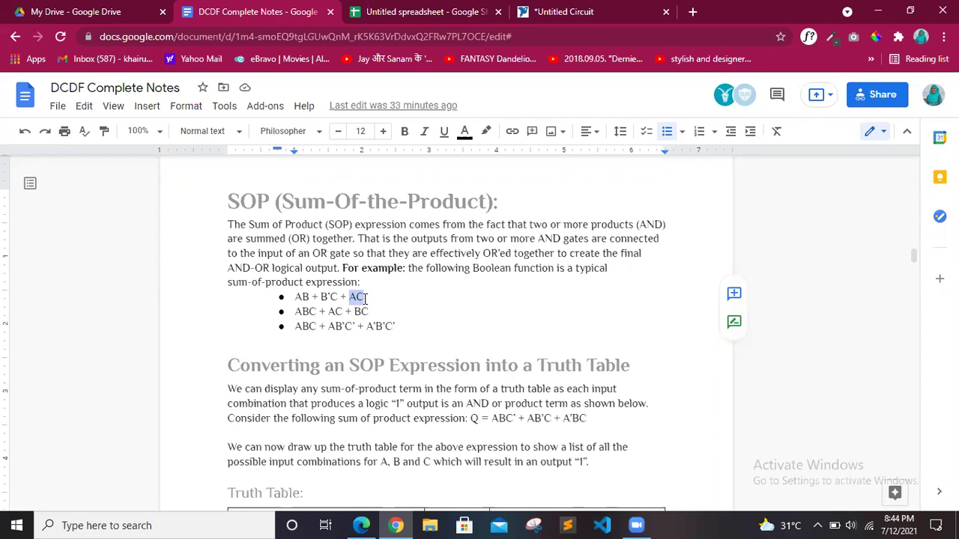
{"action": "scroll", "coordinate": [364, 298], "scroll_direction": "down", "scroll_amount": 1}
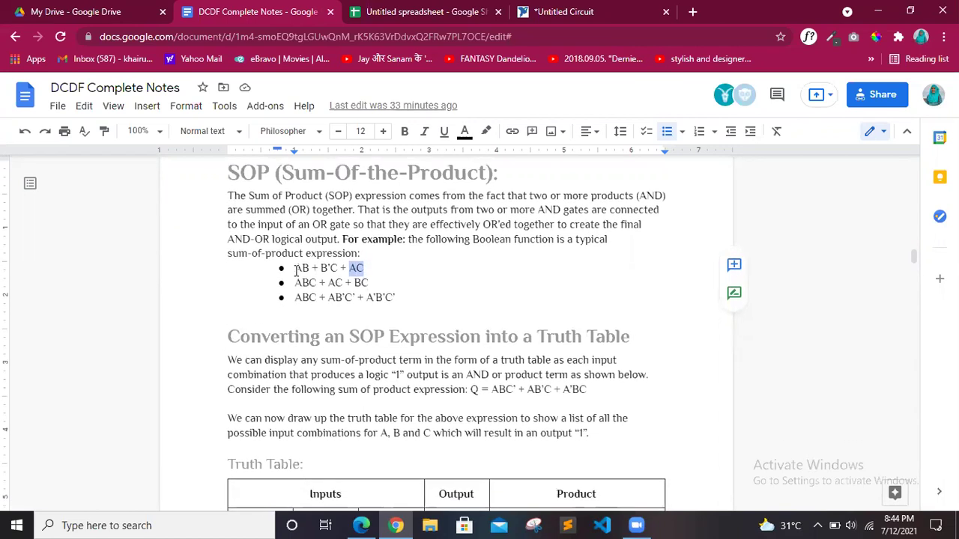
{"action": "double_click", "coordinate": [305, 268]}
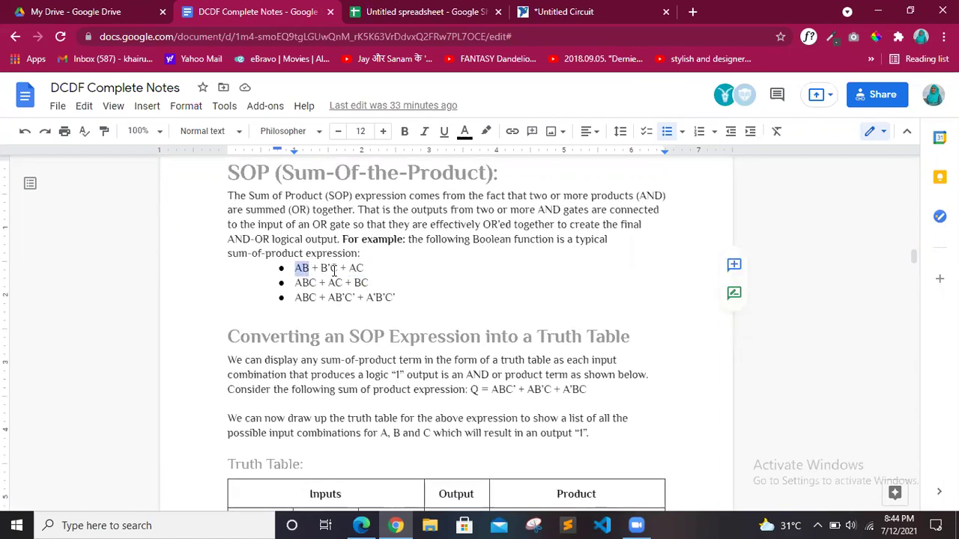
Read the second SOP example, ABC + AC + BC, and highlight it together with the first one
{"action": "left_click_drag", "start_coordinate": [295, 282], "coordinate": [368, 283]}
{"action": "left_click", "coordinate": [368, 283]}
{"action": "left_click_drag", "start_coordinate": [295, 268], "coordinate": [395, 290]}
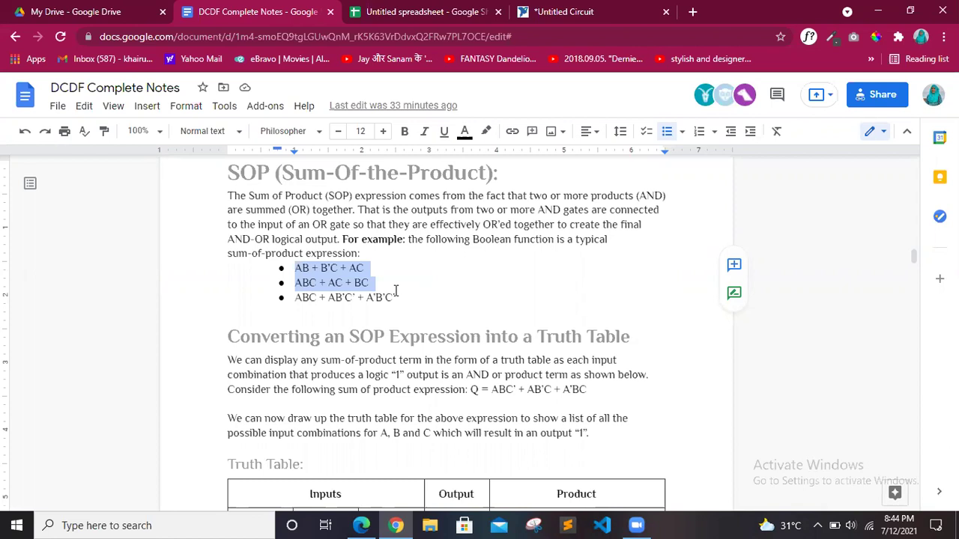
{"action": "left_click", "coordinate": [495, 367]}
Go to the section on converting an SOP expression into a truth table and pick out the terms of Q = ABC' + AB'C + A'BC
{"action": "scroll", "coordinate": [495, 367], "scroll_direction": "down", "scroll_amount": 1}
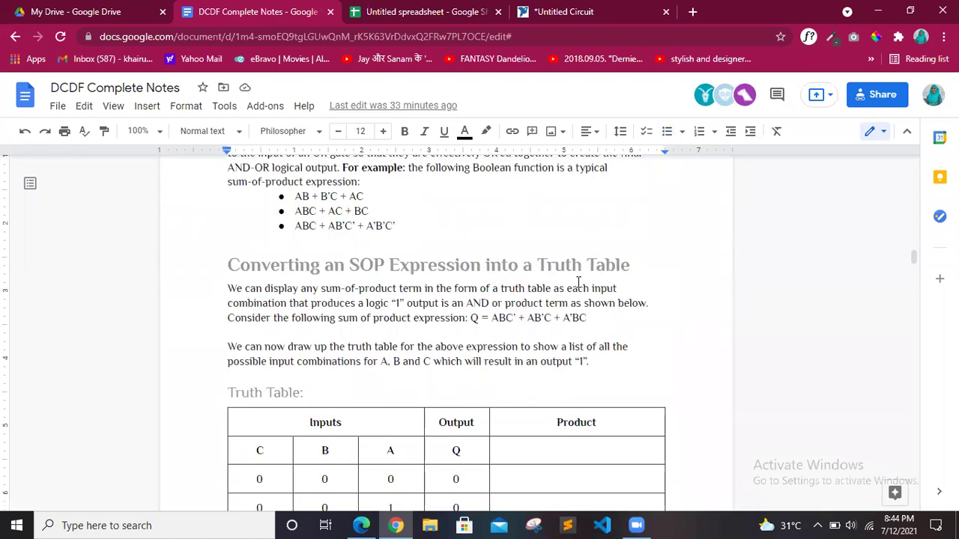
{"action": "scroll", "coordinate": [578, 282], "scroll_direction": "down", "scroll_amount": 1}
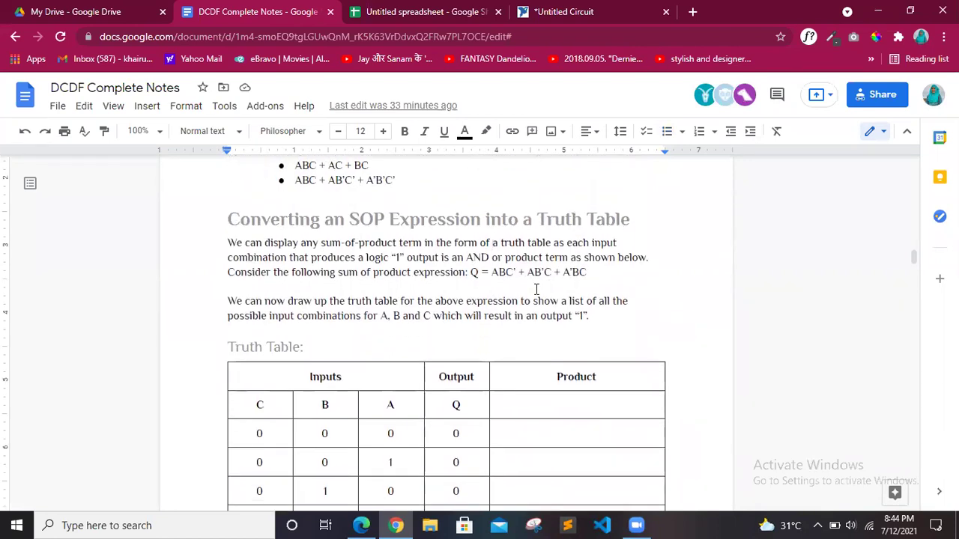
{"action": "left_click_drag", "start_coordinate": [496, 273], "coordinate": [587, 274]}
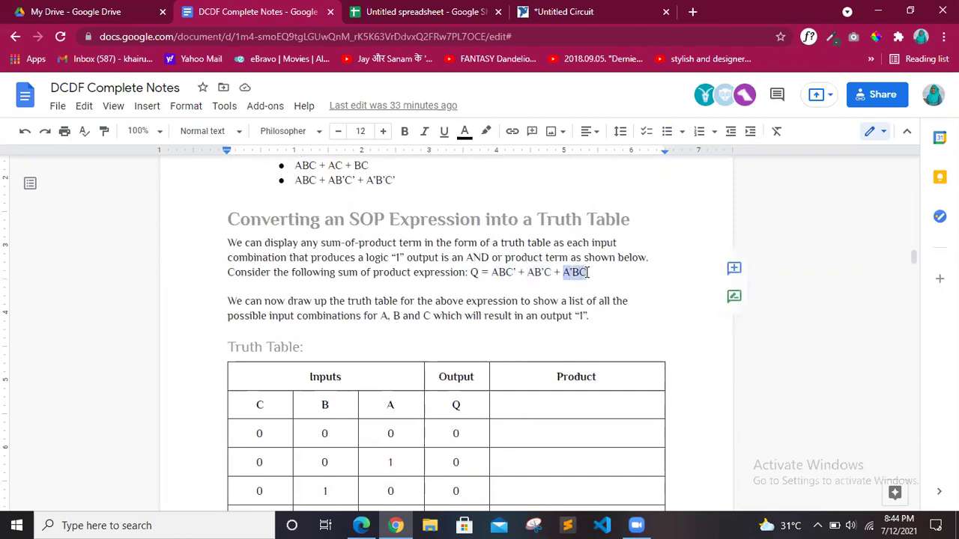
Point out the truth table rows for ABC', AB'C and A'BC, where the output Q is 1
{"action": "scroll", "coordinate": [589, 272], "scroll_direction": "down", "scroll_amount": 2}
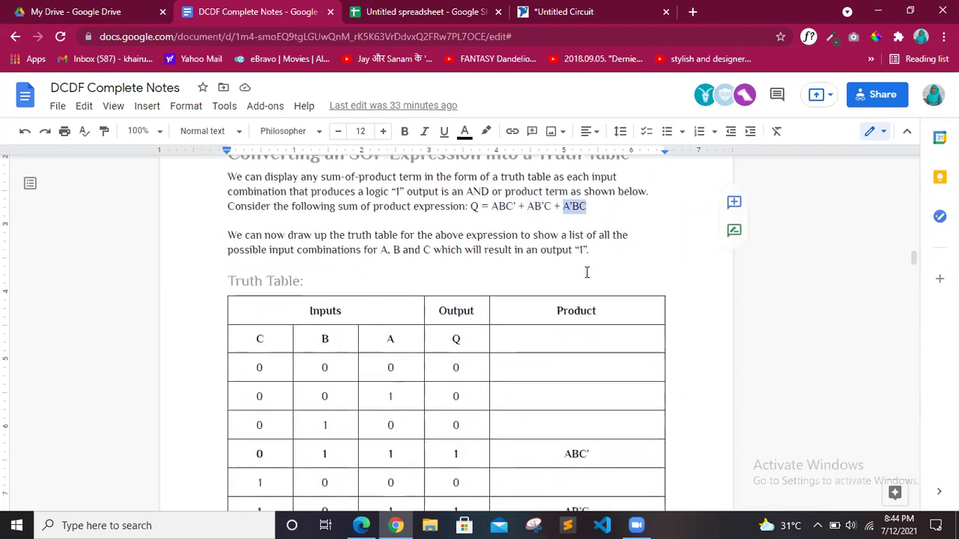
{"action": "left_click", "coordinate": [452, 413]}
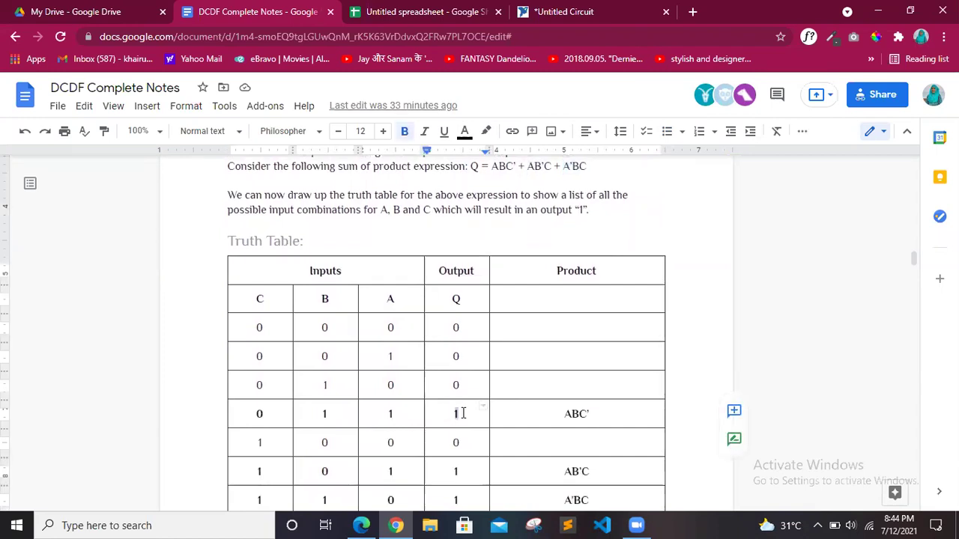
{"action": "scroll", "coordinate": [463, 413], "scroll_direction": "down", "scroll_amount": 1}
{"action": "left_click", "coordinate": [455, 435]}
{"action": "scroll", "coordinate": [455, 435], "scroll_direction": "down", "scroll_amount": 2}
{"action": "left_click", "coordinate": [455, 395]}
{"action": "double_click", "coordinate": [463, 397]}
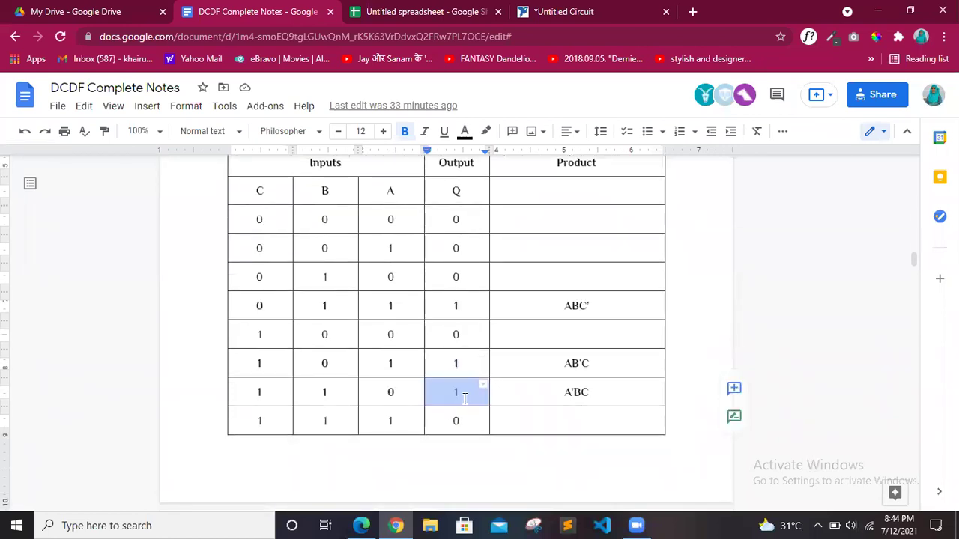
{"action": "left_click", "coordinate": [464, 399]}
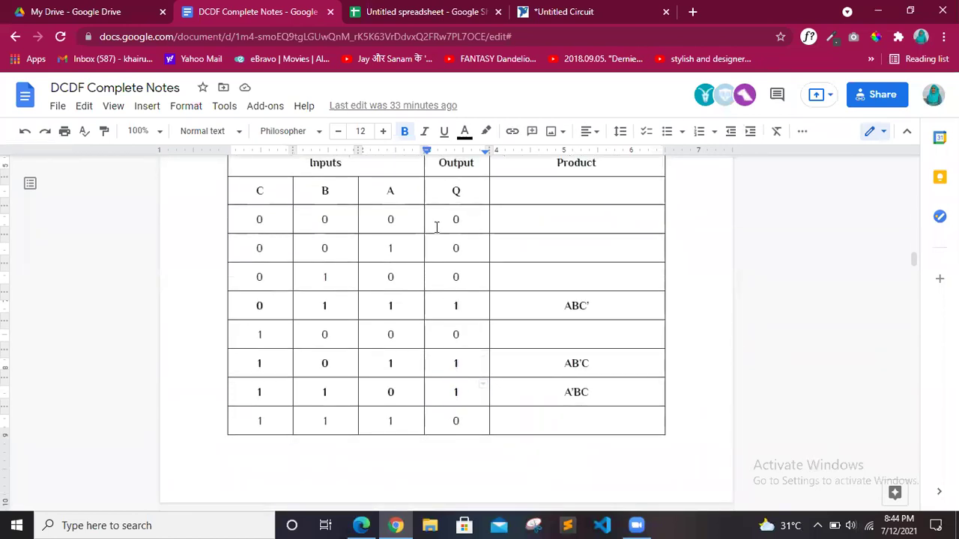
Compare the rows where Q is 0 with the rows where Q is 1 in the truth table's output column
{"action": "left_click", "coordinate": [459, 219]}
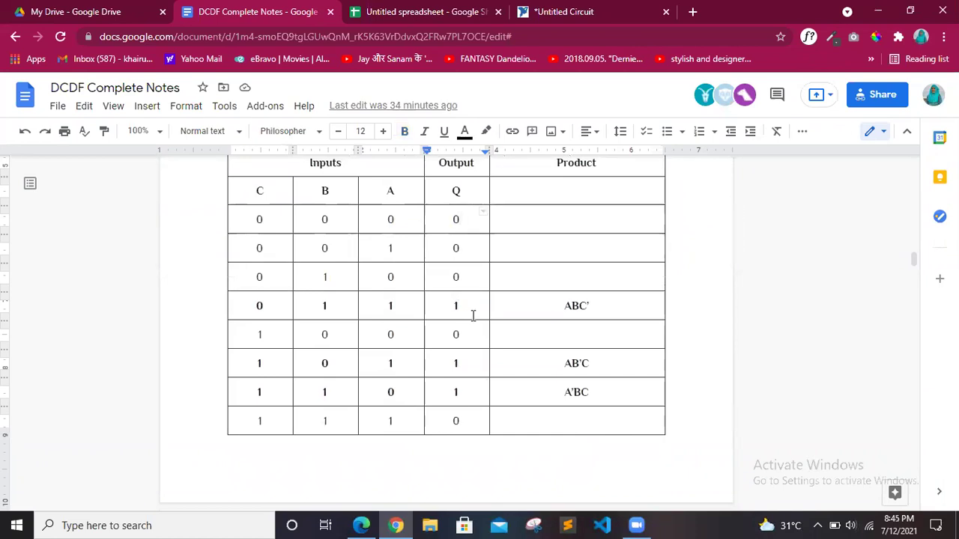
{"action": "scroll", "coordinate": [473, 314], "scroll_direction": "up", "scroll_amount": 1}
{"action": "scroll", "coordinate": [472, 315], "scroll_direction": "down", "scroll_amount": 1}
{"action": "double_click", "coordinate": [455, 329]}
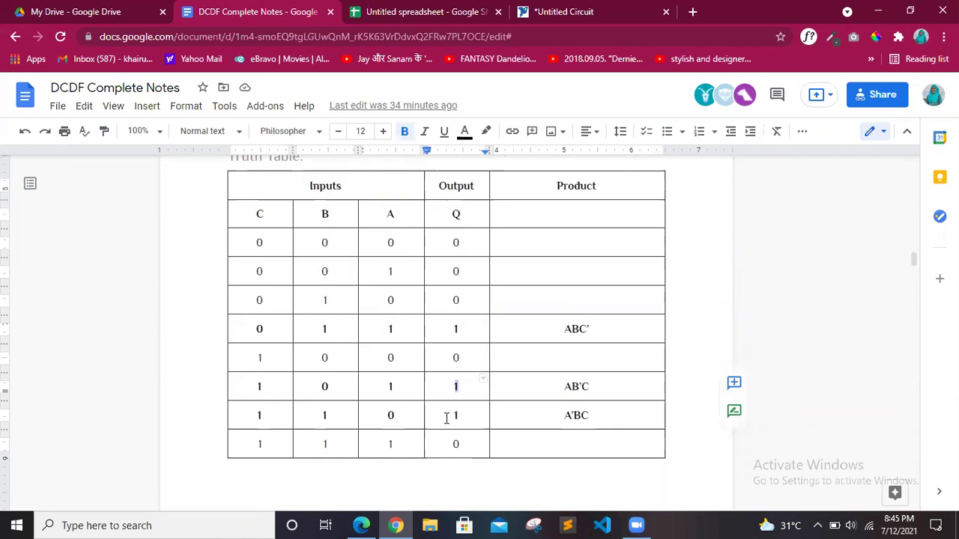
{"action": "triple_click", "coordinate": [471, 415]}
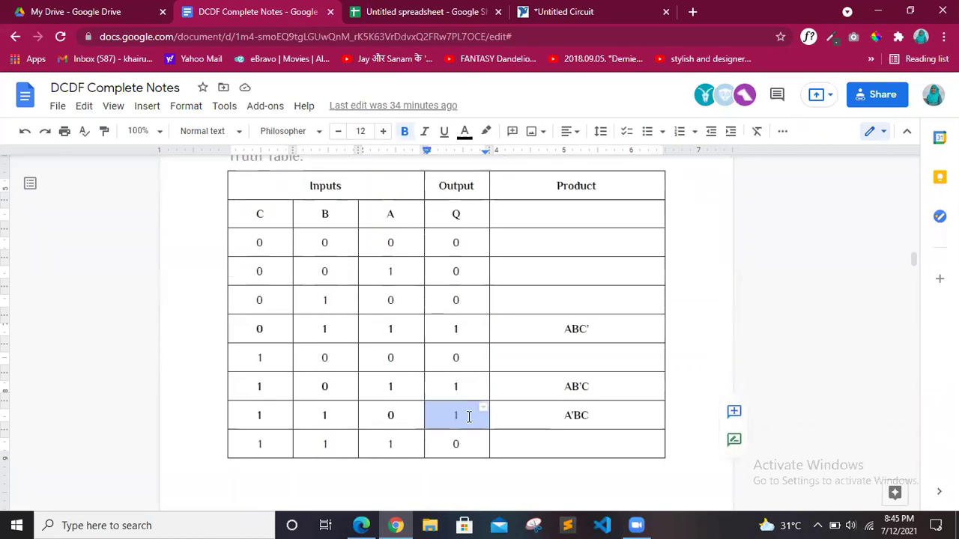
{"action": "left_click_drag", "start_coordinate": [454, 242], "coordinate": [454, 297]}
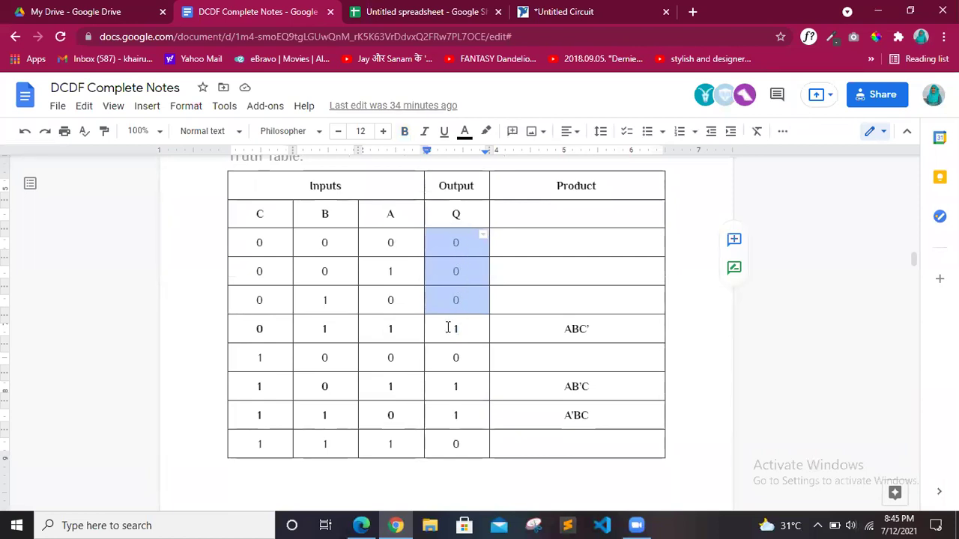
{"action": "left_click", "coordinate": [456, 329]}
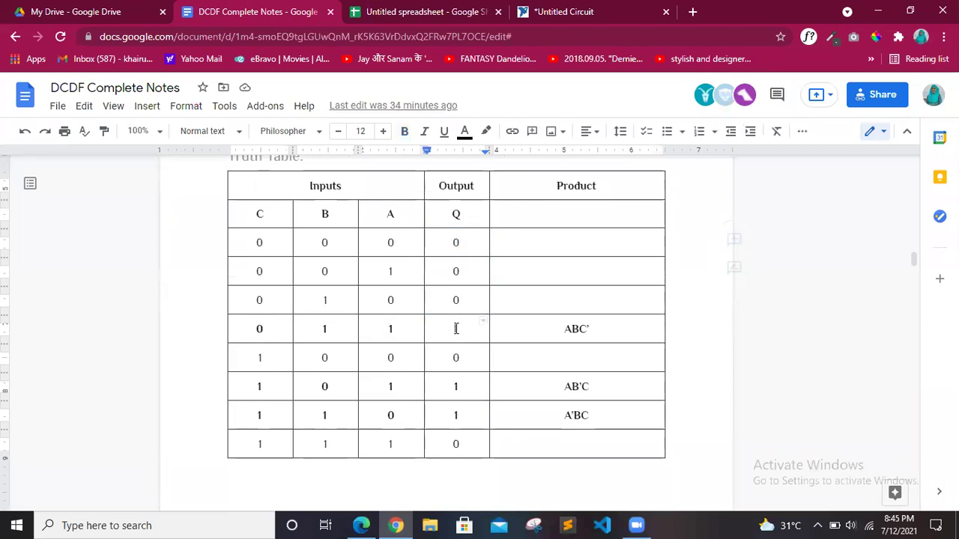
Go over the Q column from its heading down to the A'BC row and relate it to the expression above the table
{"action": "left_click", "coordinate": [522, 336]}
{"action": "scroll", "coordinate": [522, 337], "scroll_direction": "up", "scroll_amount": 1}
{"action": "scroll", "coordinate": [522, 337], "scroll_direction": "down", "scroll_amount": 1}
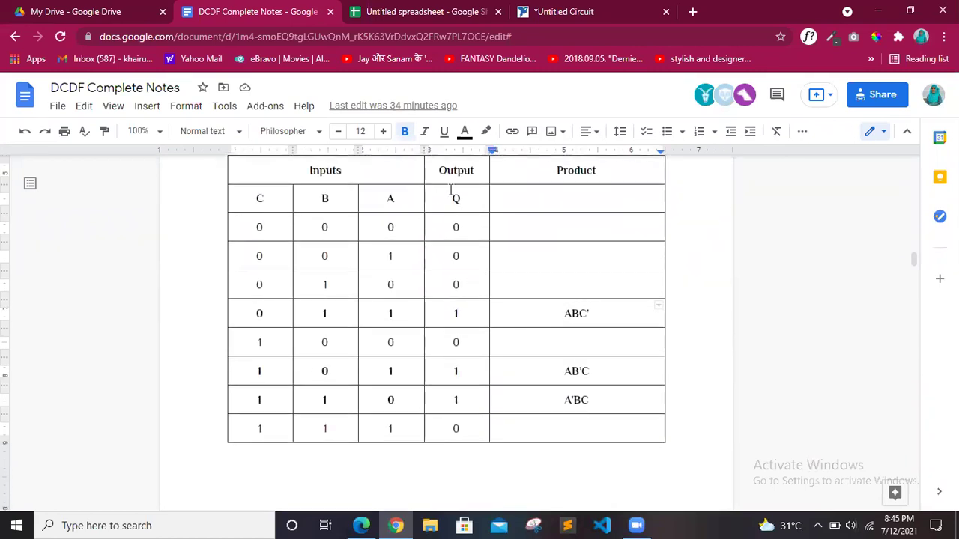
{"action": "left_click_drag", "start_coordinate": [454, 193], "coordinate": [464, 410]}
{"action": "left_click", "coordinate": [462, 405]}
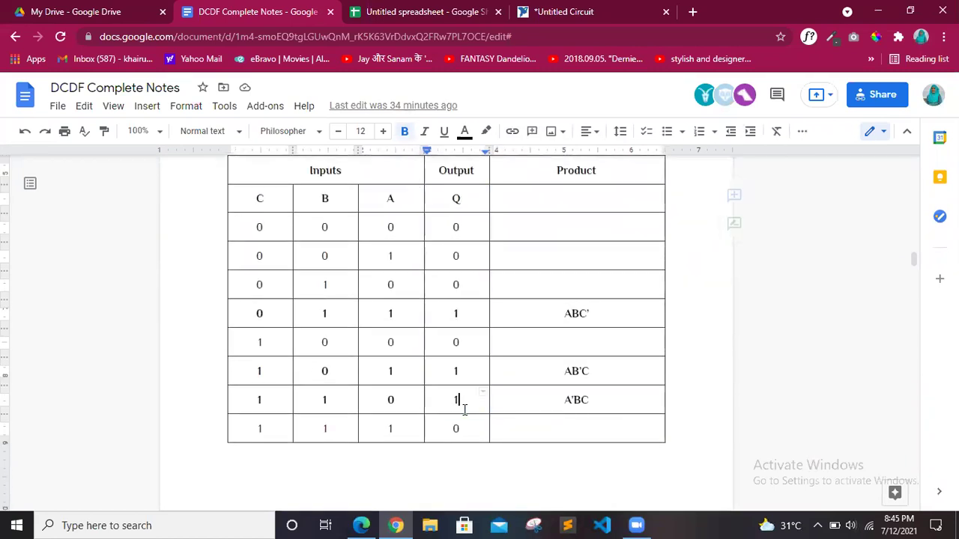
{"action": "scroll", "coordinate": [540, 300], "scroll_direction": "up", "scroll_amount": 3}
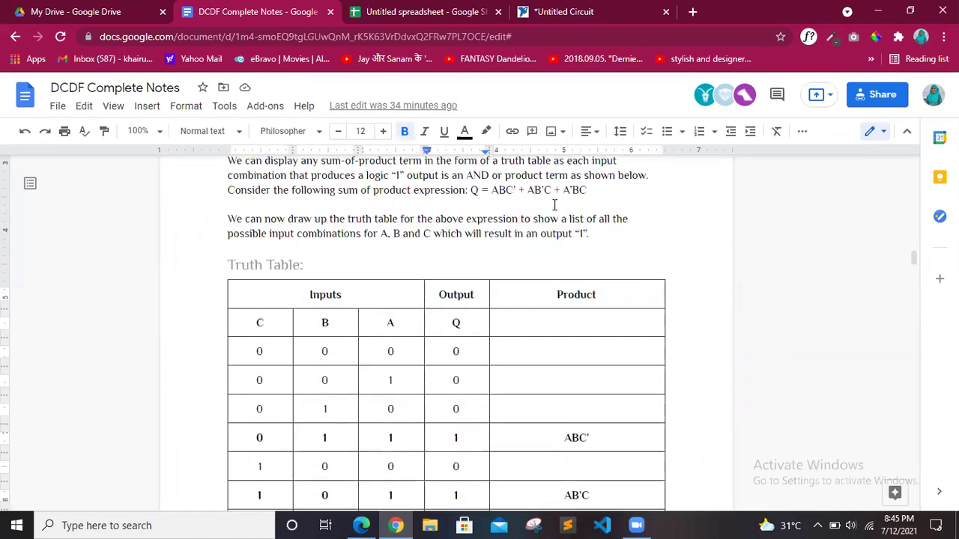
Highlight the terms ABC', AB'C and A'BC in the truth table's Product column and review them against their rows
{"action": "scroll", "coordinate": [487, 263], "scroll_direction": "down", "scroll_amount": 1}
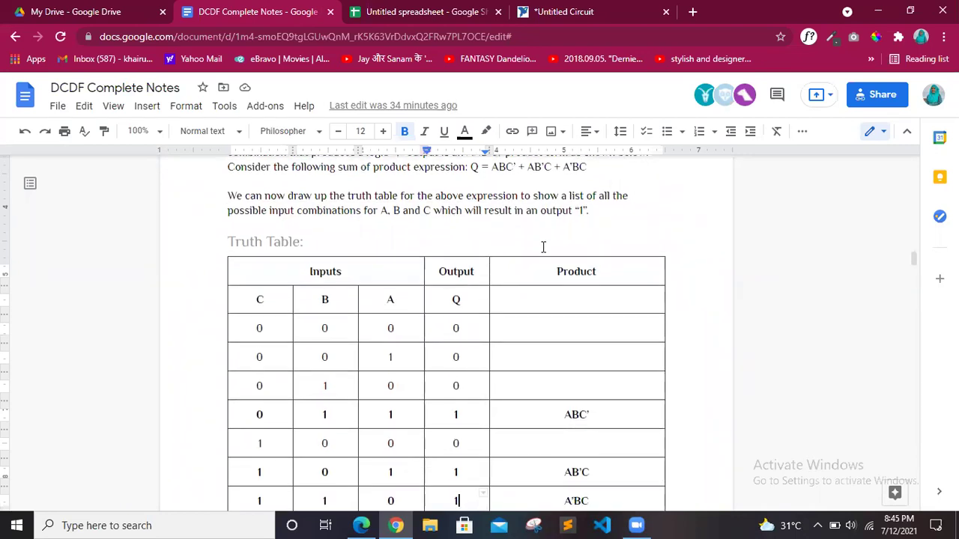
{"action": "scroll", "coordinate": [544, 248], "scroll_direction": "down", "scroll_amount": 1}
{"action": "scroll", "coordinate": [542, 323], "scroll_direction": "down", "scroll_amount": 1}
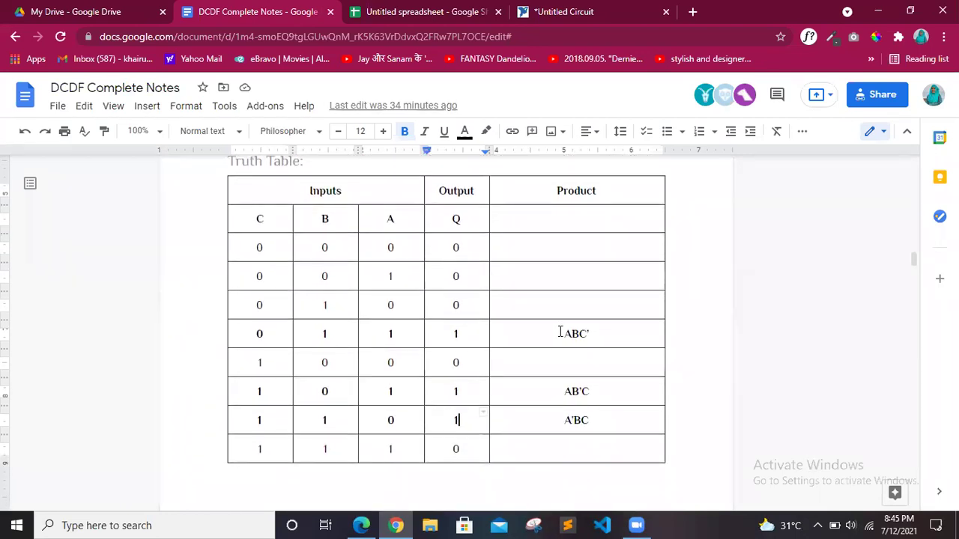
{"action": "left_click_drag", "start_coordinate": [561, 332], "coordinate": [591, 332]}
{"action": "left_click_drag", "start_coordinate": [565, 391], "coordinate": [593, 391]}
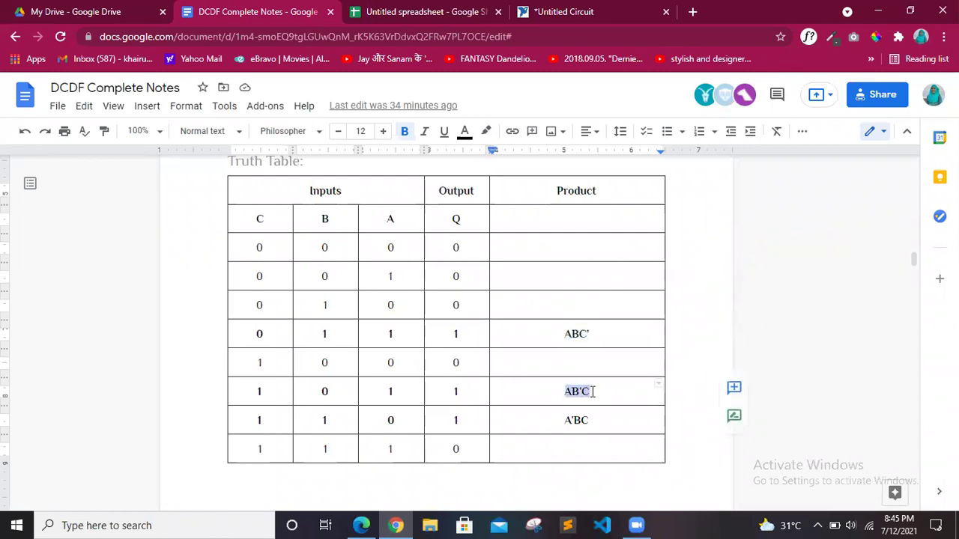
{"action": "left_click_drag", "start_coordinate": [566, 421], "coordinate": [589, 420]}
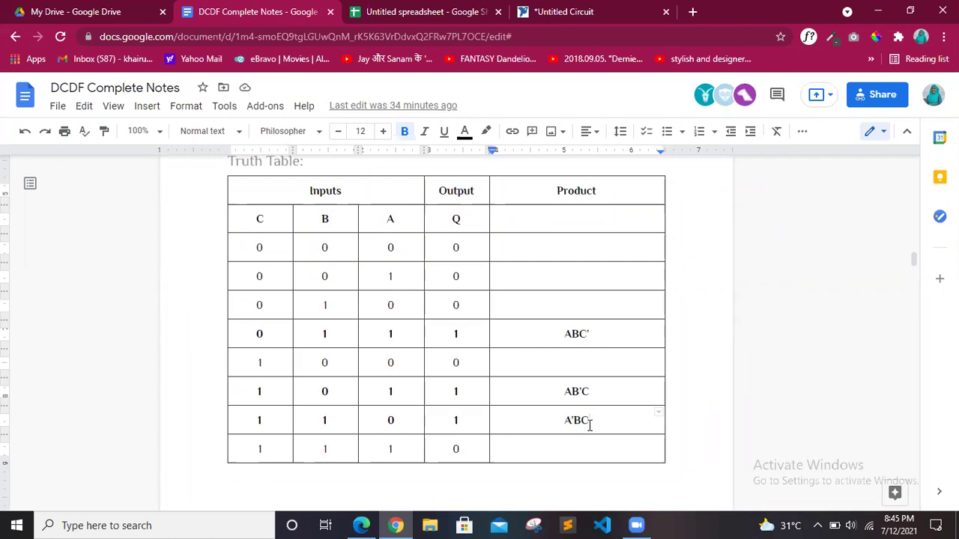
{"action": "scroll", "coordinate": [589, 423], "scroll_direction": "down", "scroll_amount": 1}
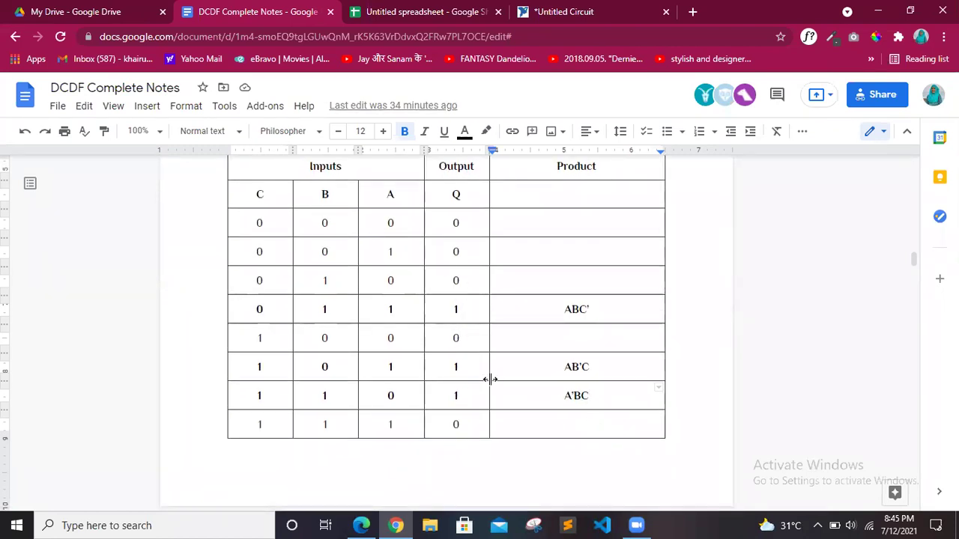
{"action": "left_click_drag", "start_coordinate": [564, 310], "coordinate": [590, 310]}
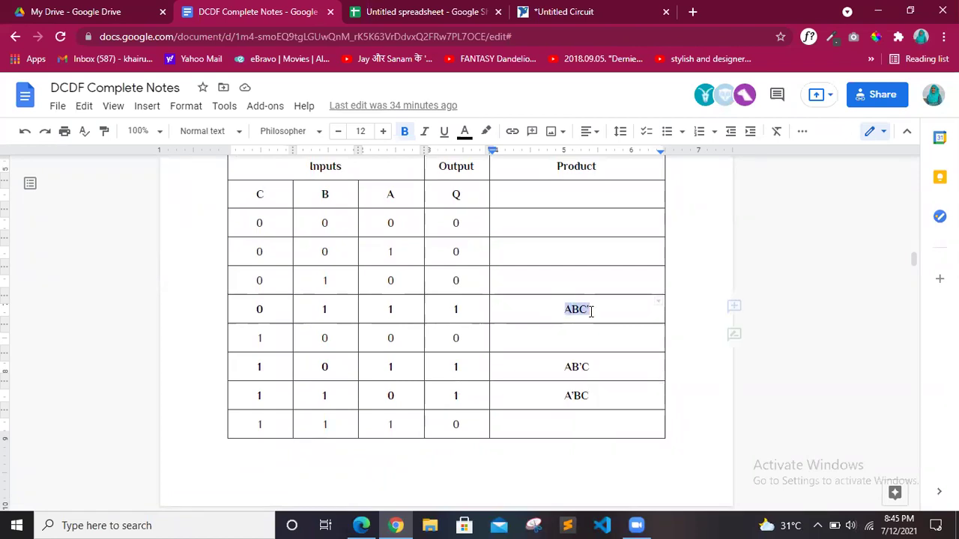
{"action": "left_click_drag", "start_coordinate": [564, 368], "coordinate": [604, 397]}
{"action": "left_click", "coordinate": [604, 397]}
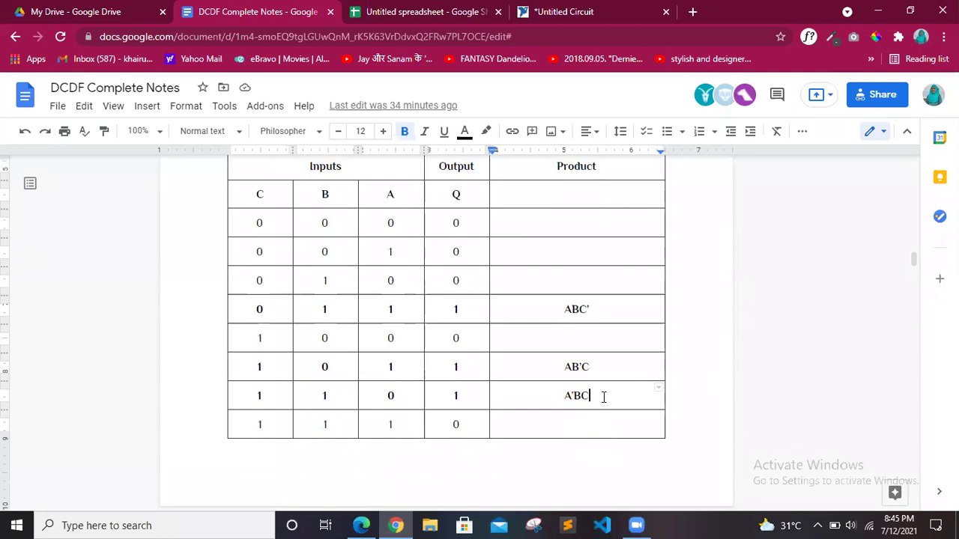
Look back at the conversion section, go to the Example on page 14 and skim through its solution steps
{"action": "scroll", "coordinate": [604, 397], "scroll_direction": "up", "scroll_amount": 2}
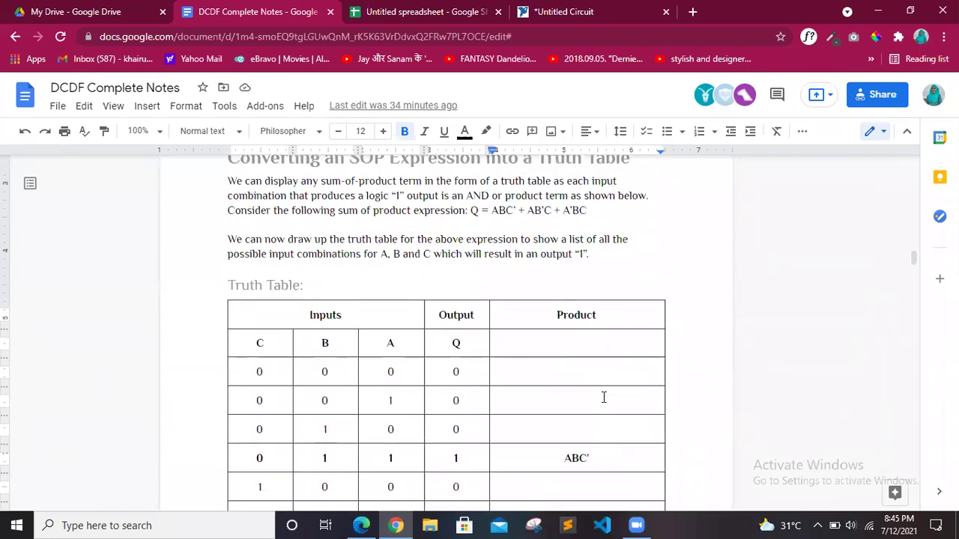
{"action": "scroll", "coordinate": [603, 398], "scroll_direction": "down", "scroll_amount": 1}
{"action": "scroll", "coordinate": [603, 397], "scroll_direction": "up", "scroll_amount": 1}
{"action": "scroll", "coordinate": [604, 398], "scroll_direction": "down", "scroll_amount": 6}
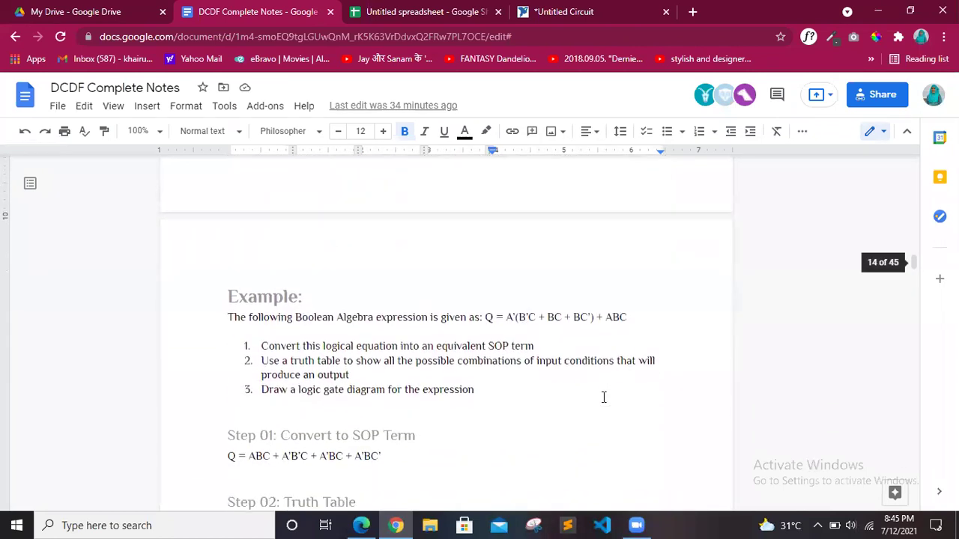
{"action": "scroll", "coordinate": [426, 354], "scroll_direction": "down", "scroll_amount": 1}
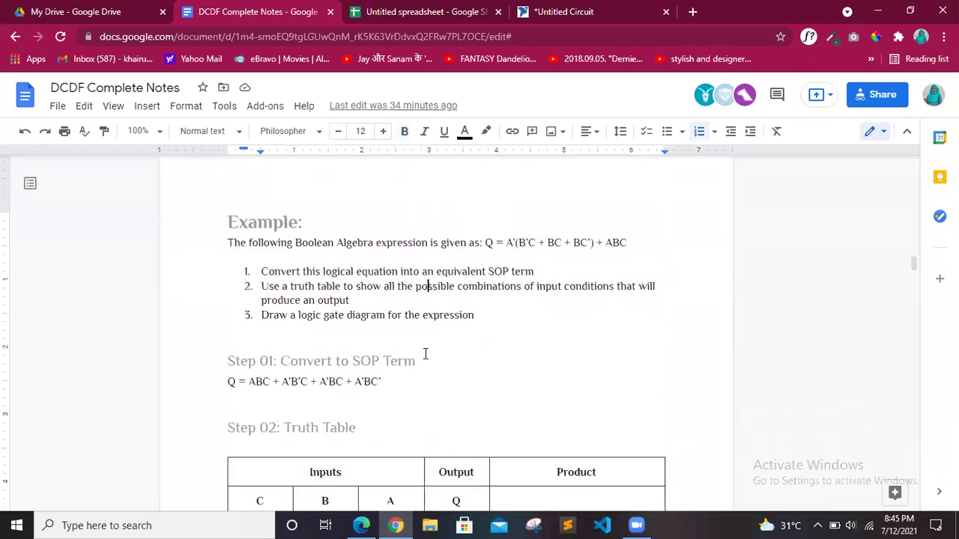
{"action": "scroll", "coordinate": [426, 354], "scroll_direction": "down", "scroll_amount": 10}
{"action": "scroll", "coordinate": [426, 353], "scroll_direction": "up", "scroll_amount": 11}
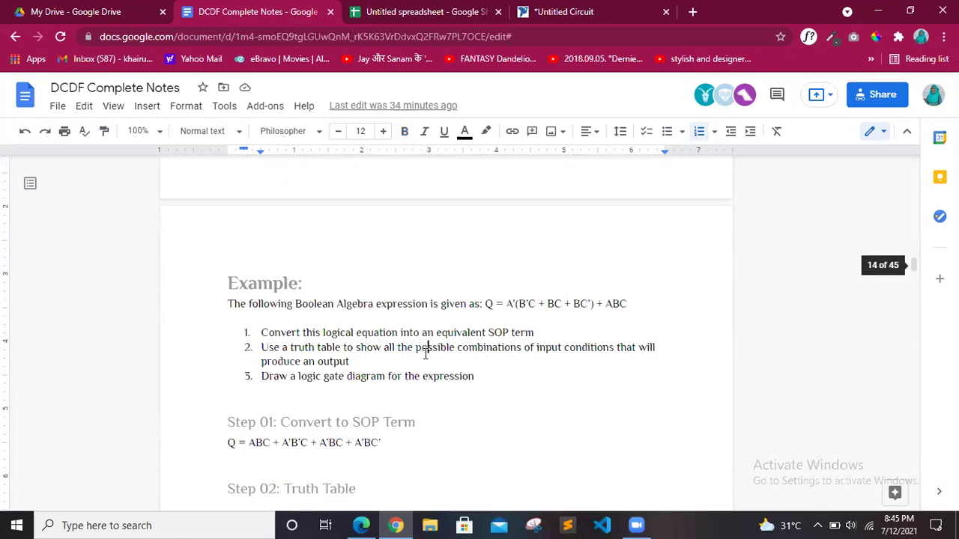
Highlight the given expression Q = A'(B'C + BC + BC') + ABC in the Example
{"action": "left_click", "coordinate": [351, 332]}
{"action": "scroll", "coordinate": [352, 332], "scroll_direction": "down", "scroll_amount": 1}
{"action": "left_click", "coordinate": [486, 293]}
{"action": "left_click", "coordinate": [627, 293], "text": "shift"}
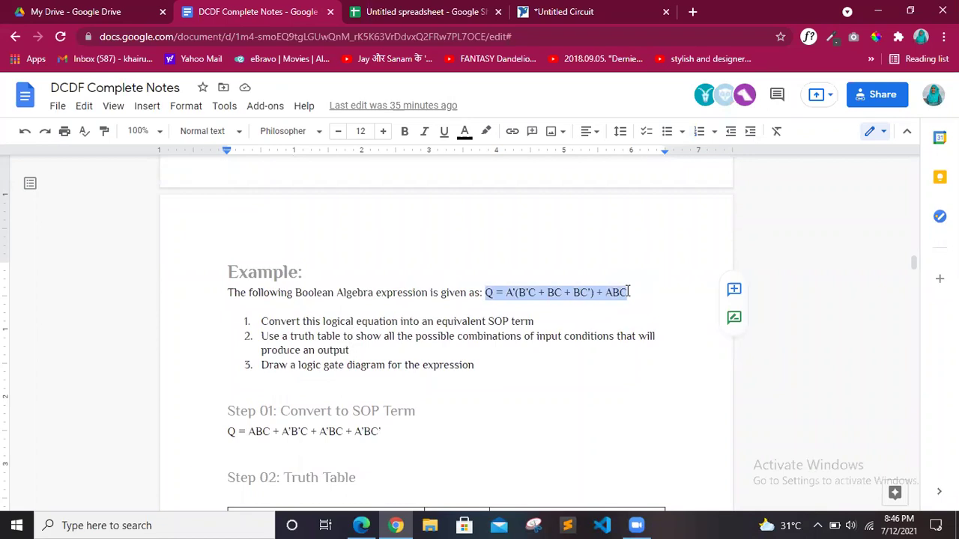
Read the Example's first two tasks, highlighting the SOP conversion and the truth table of input combinations
{"action": "scroll", "coordinate": [628, 292], "scroll_direction": "down", "scroll_amount": 1}
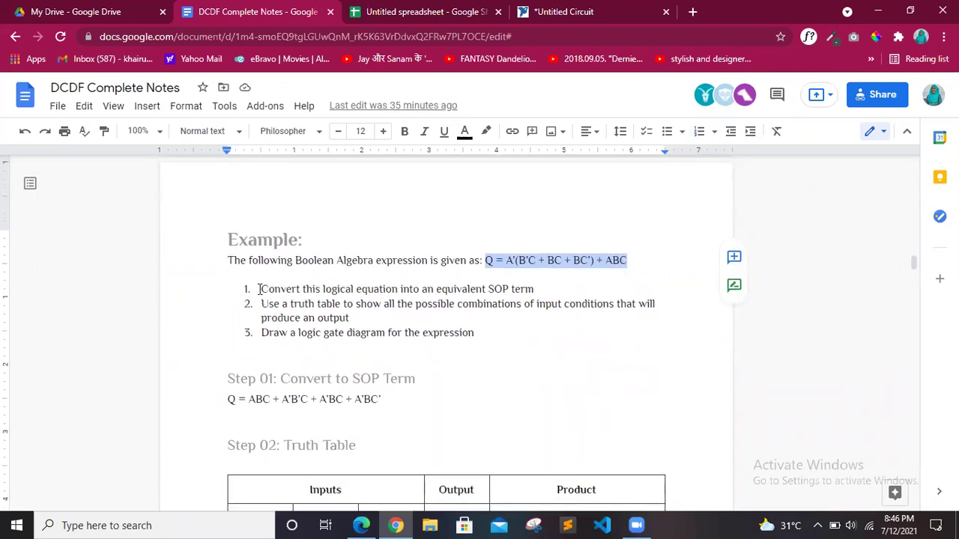
{"action": "left_click", "coordinate": [385, 278]}
{"action": "triple_click", "coordinate": [535, 288]}
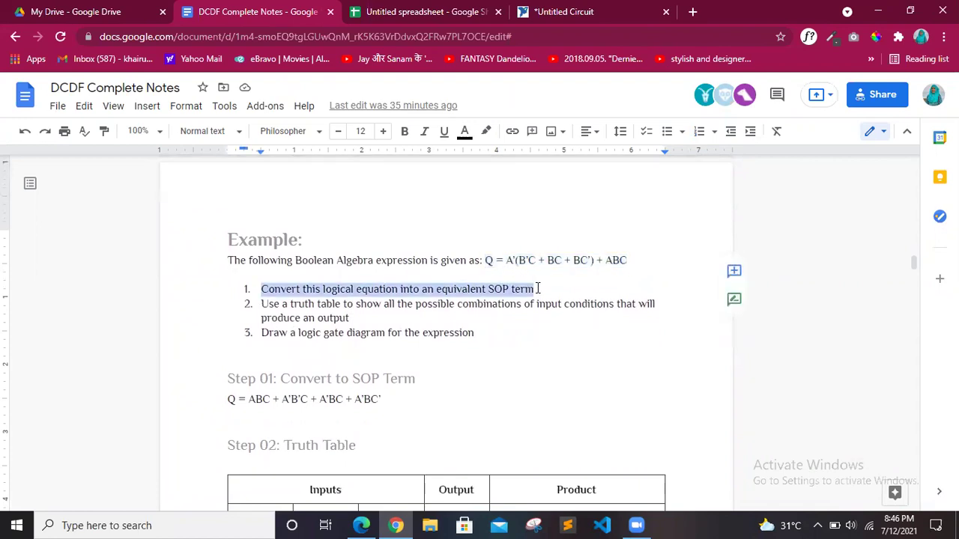
{"action": "scroll", "coordinate": [538, 287], "scroll_direction": "down", "scroll_amount": 2}
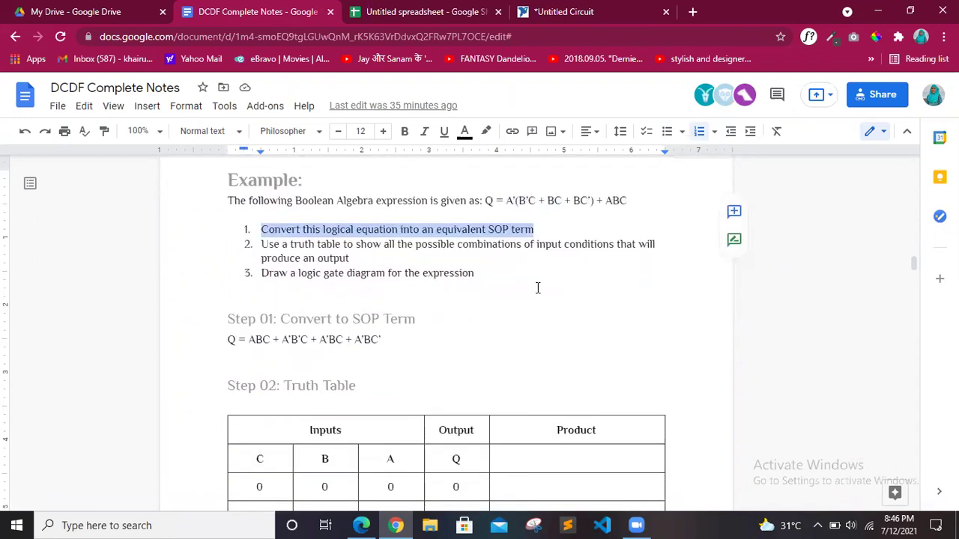
{"action": "left_click_drag", "start_coordinate": [264, 244], "coordinate": [406, 255]}
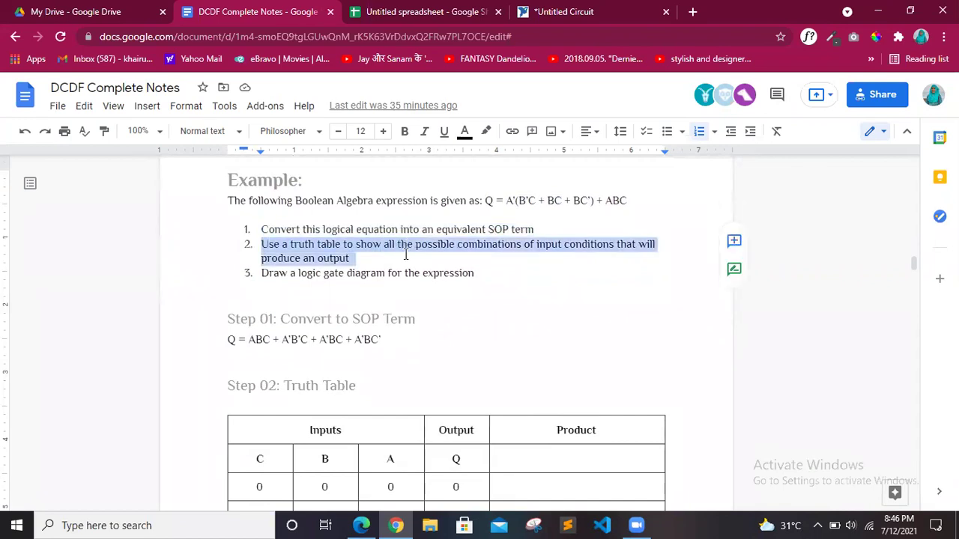
Highlight the Example's third task on drawing the logic gate diagram, then highlight the first task on SOP conversion again
{"action": "left_click_drag", "start_coordinate": [267, 274], "coordinate": [475, 274]}
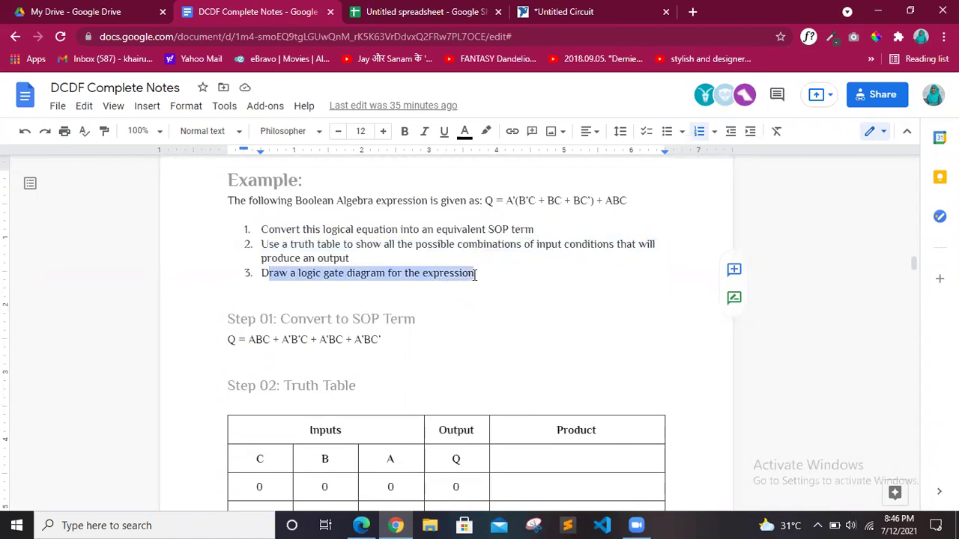
{"action": "left_click", "coordinate": [475, 274]}
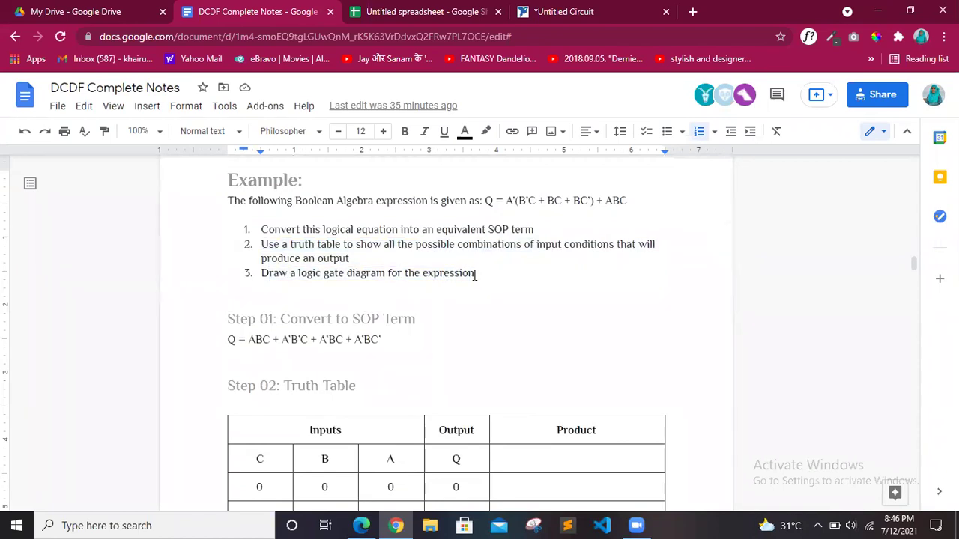
{"action": "left_click", "coordinate": [263, 229]}
{"action": "left_click_drag", "start_coordinate": [263, 230], "coordinate": [534, 233]}
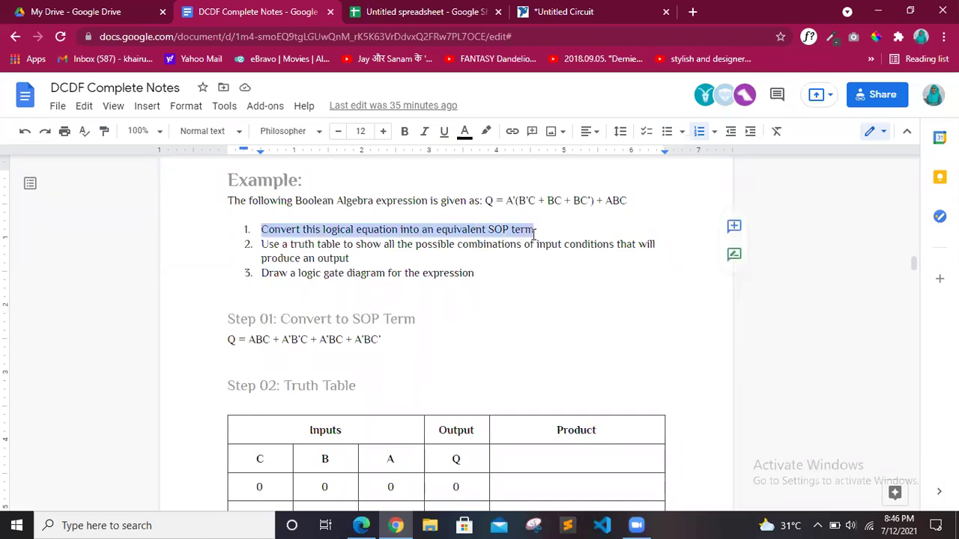
{"action": "left_click", "coordinate": [541, 257]}
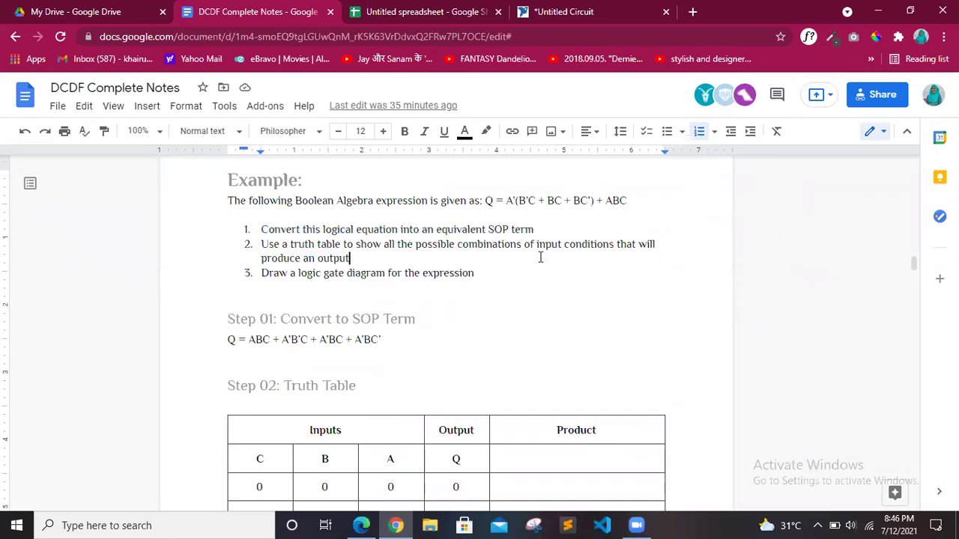
Highlight the bracketed part A'(B'C + BC + BC') of the given expression, then the whole right-hand side including ABC
{"action": "left_click_drag", "start_coordinate": [507, 200], "coordinate": [596, 200]}
{"action": "left_click", "coordinate": [596, 200]}
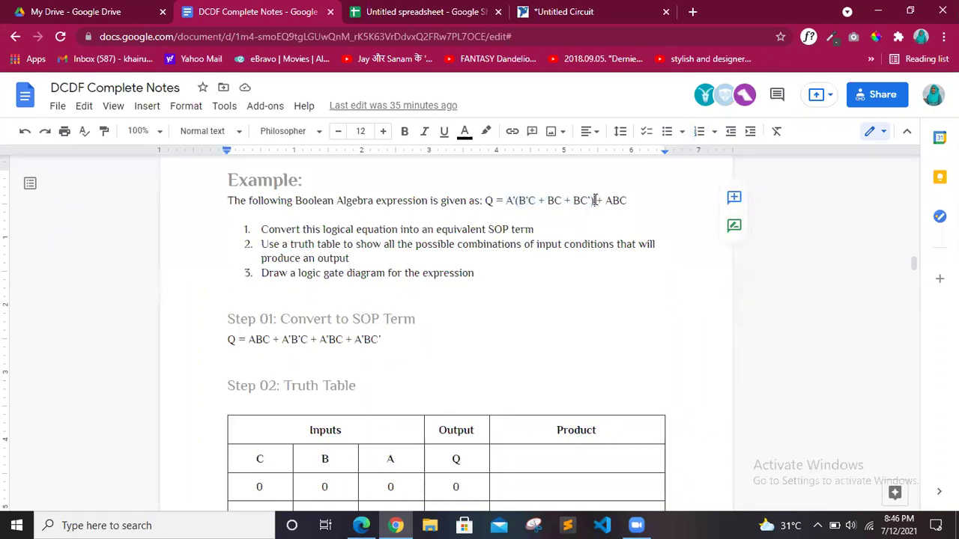
{"action": "left_click", "coordinate": [626, 200]}
{"action": "left_click", "coordinate": [507, 200], "text": "shift"}
{"action": "left_click", "coordinate": [508, 200]}
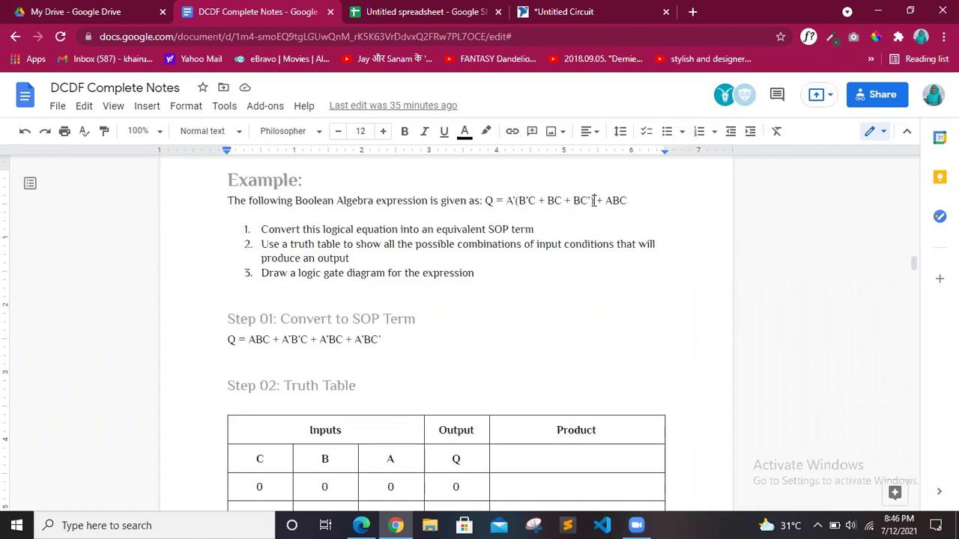
Match ABC in the Step 01 result with the given expression, then highlight its remaining terms and the full SOP equation
{"action": "left_click_drag", "start_coordinate": [249, 339], "coordinate": [273, 346]}
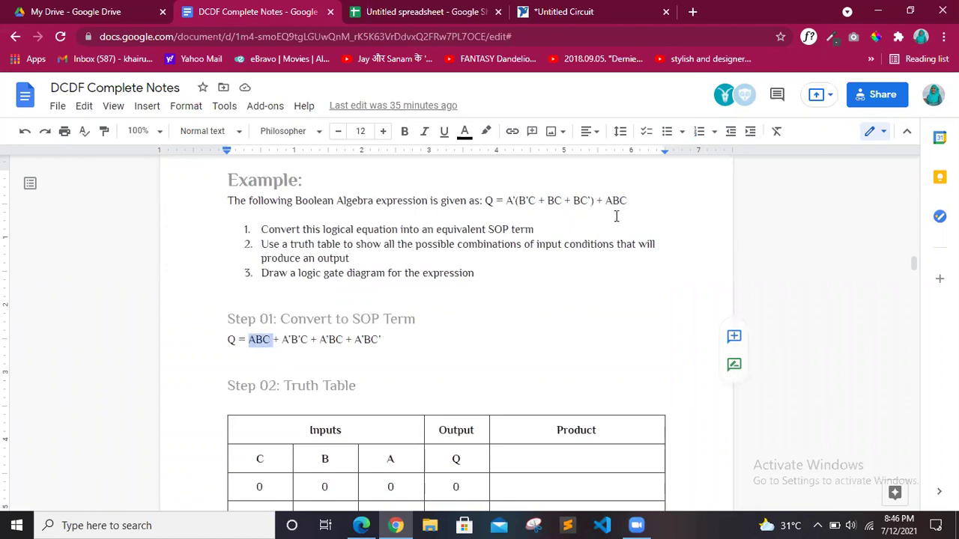
{"action": "left_click_drag", "start_coordinate": [628, 201], "coordinate": [604, 201]}
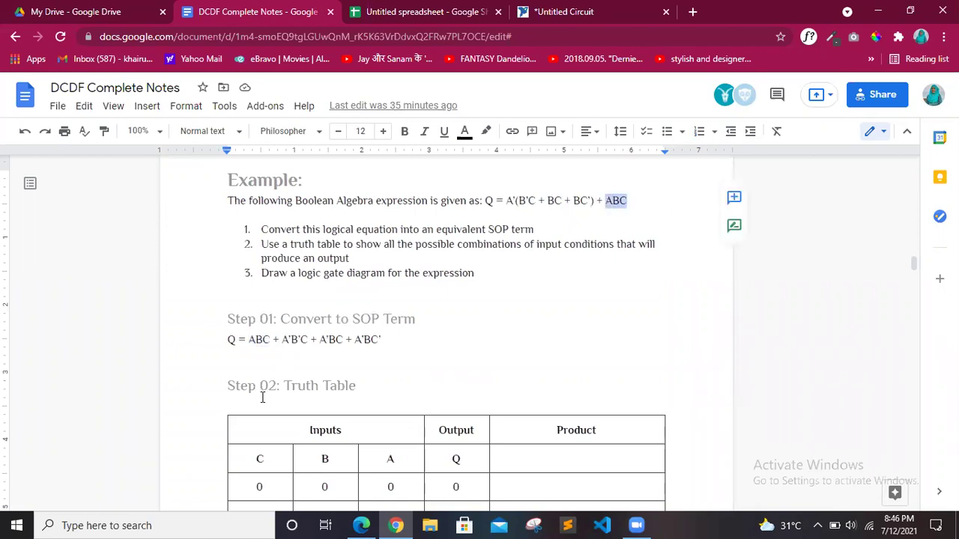
{"action": "left_click_drag", "start_coordinate": [281, 344], "coordinate": [380, 341]}
{"action": "left_click", "coordinate": [380, 341]}
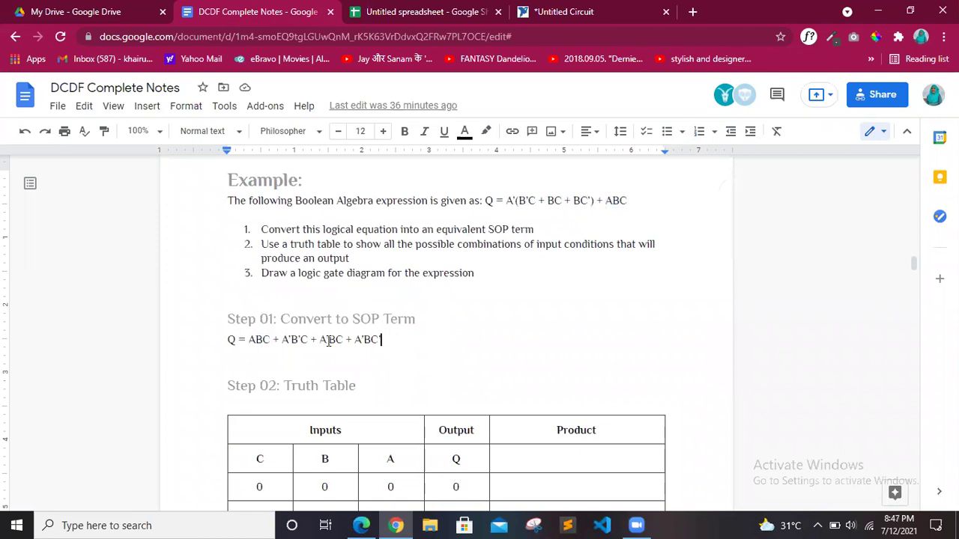
{"action": "left_click", "coordinate": [249, 342], "text": "shift"}
{"action": "left_click", "coordinate": [229, 343], "text": "shift"}
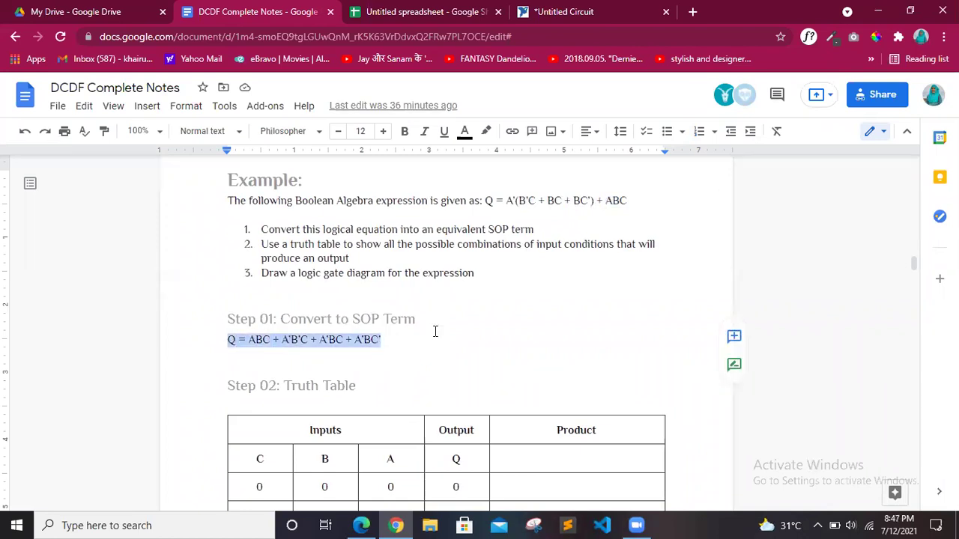
Look through the Step 02 truth table and go on to the Step 03 circuit diagram
{"action": "scroll", "coordinate": [435, 332], "scroll_direction": "down", "scroll_amount": 2}
{"action": "scroll", "coordinate": [435, 332], "scroll_direction": "down", "scroll_amount": 1}
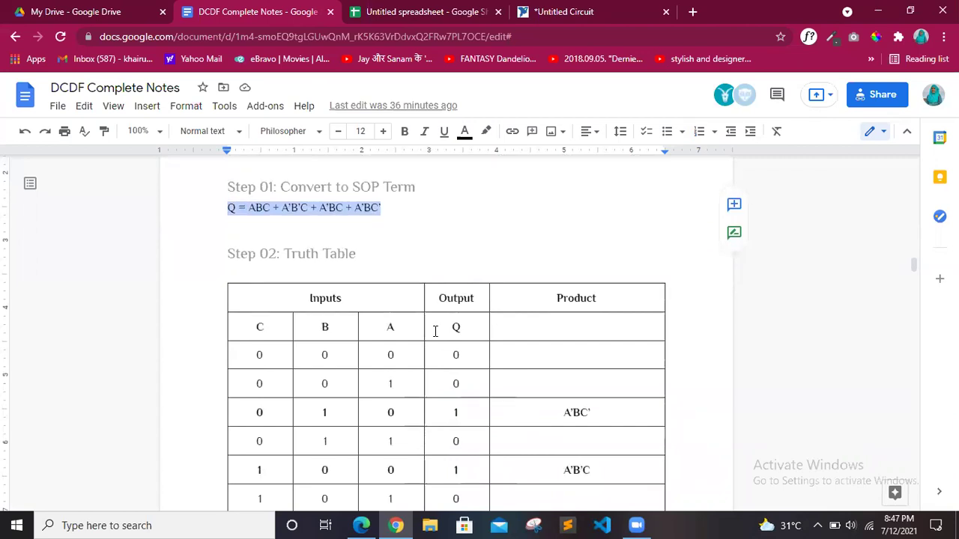
{"action": "scroll", "coordinate": [435, 330], "scroll_direction": "down", "scroll_amount": 1}
{"action": "scroll", "coordinate": [534, 317], "scroll_direction": "down", "scroll_amount": 10}
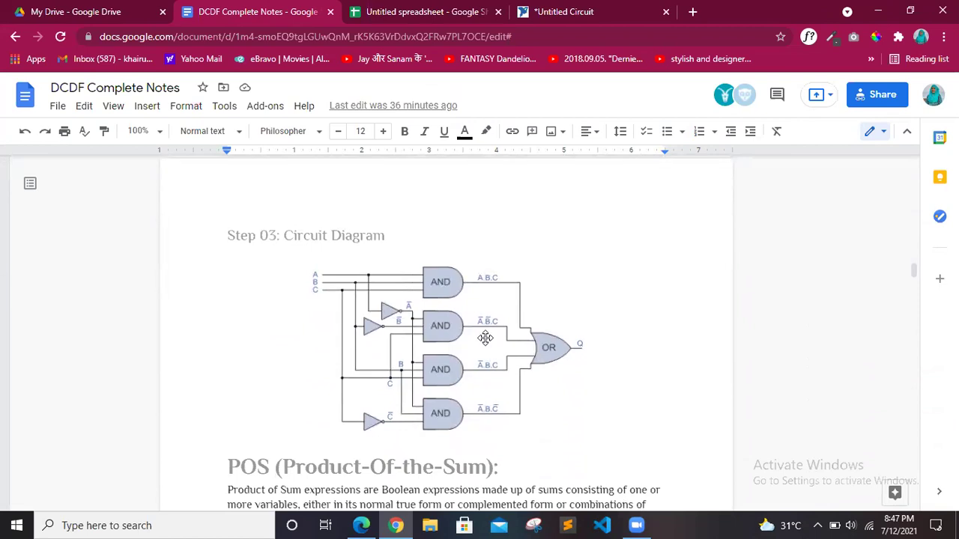
{"action": "scroll", "coordinate": [466, 238], "scroll_direction": "down", "scroll_amount": 1}
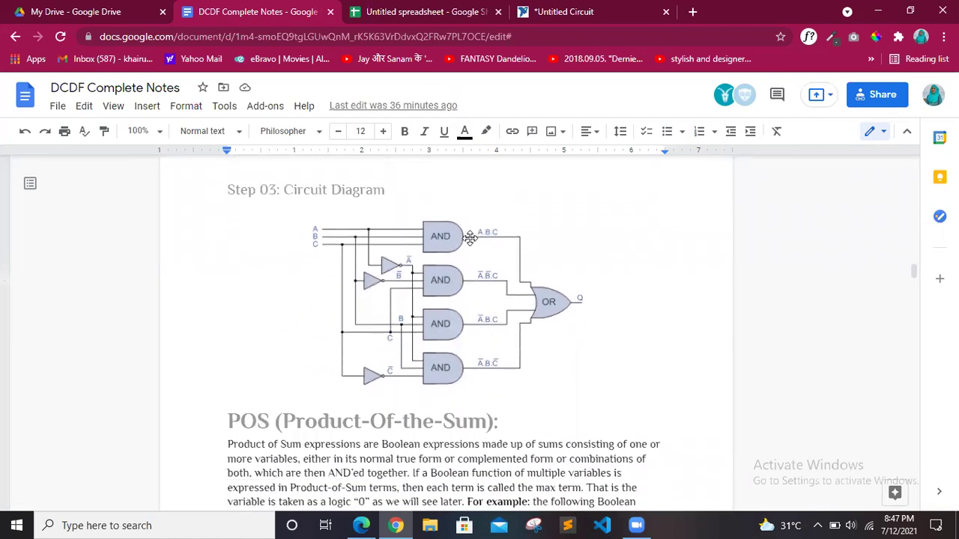
Return to Step 01 to highlight the terms ABC + A'B'C + A'BC + A'BC' and compare them with the Step 03 circuit diagram
{"action": "scroll", "coordinate": [499, 223], "scroll_direction": "up", "scroll_amount": 5}
{"action": "scroll", "coordinate": [501, 226], "scroll_direction": "up", "scroll_amount": 3}
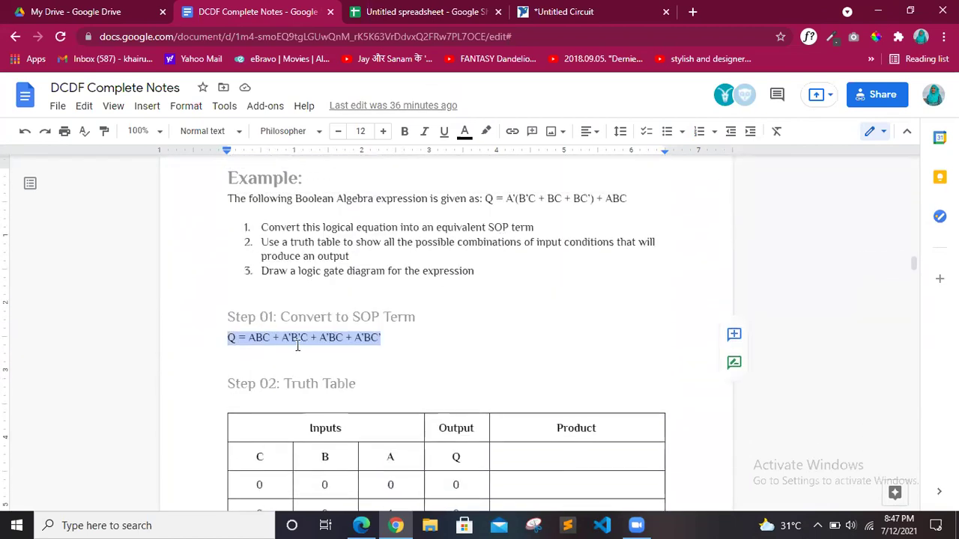
{"action": "left_click", "coordinate": [248, 338]}
{"action": "left_click_drag", "start_coordinate": [248, 337], "coordinate": [379, 339]}
{"action": "scroll", "coordinate": [379, 341], "scroll_direction": "down", "scroll_amount": 6}
{"action": "scroll", "coordinate": [379, 340], "scroll_direction": "down", "scroll_amount": 3}
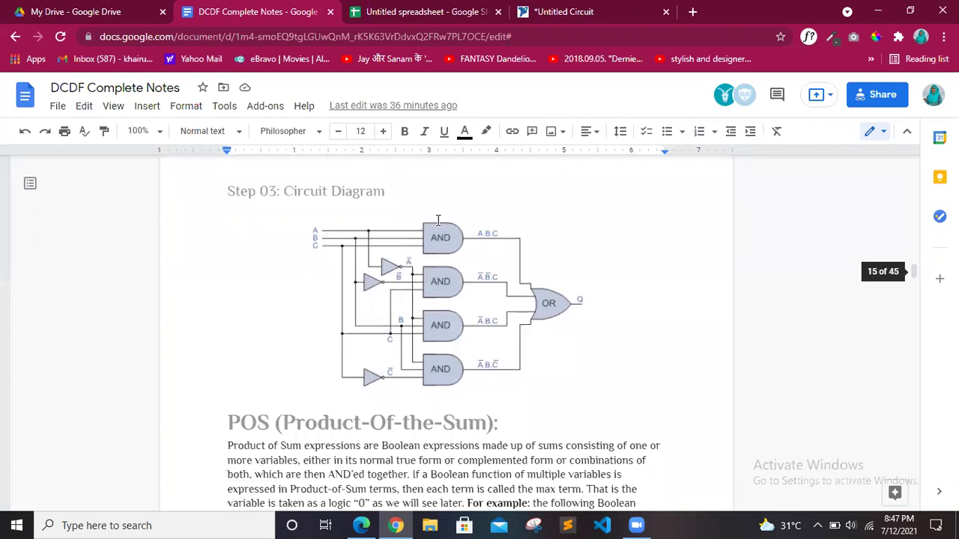